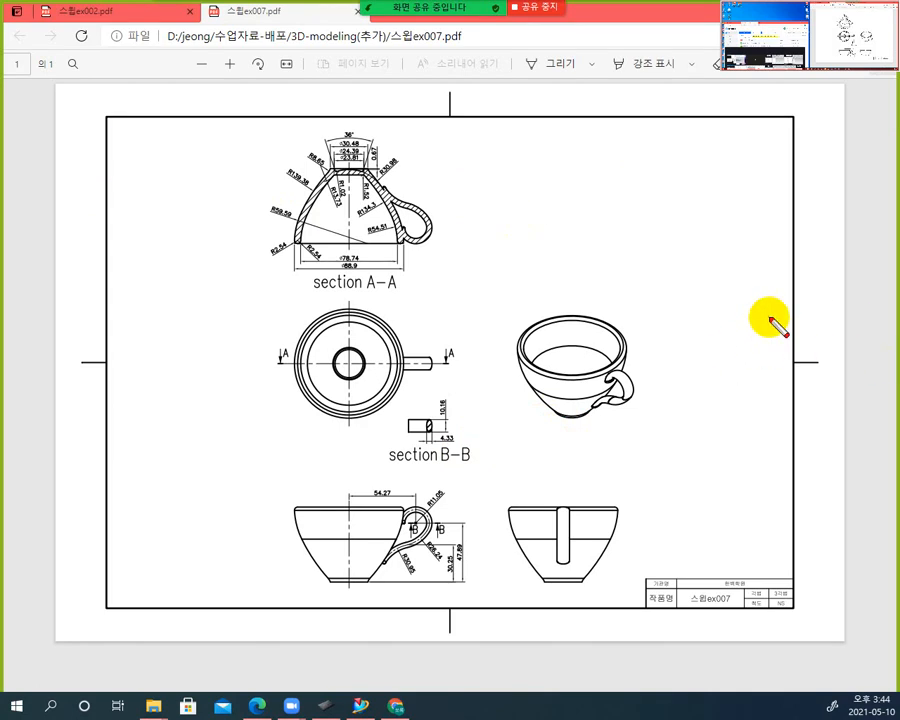
# Draw a red arrow pointing at the cup's pictorial view and handwrite the label "등각도" beside it
pyautogui.moveTo(770, 318)
pyautogui.mouseDown()
pyautogui.moveTo(655, 372)
pyautogui.moveTo(648, 367)
pyautogui.mouseUp()
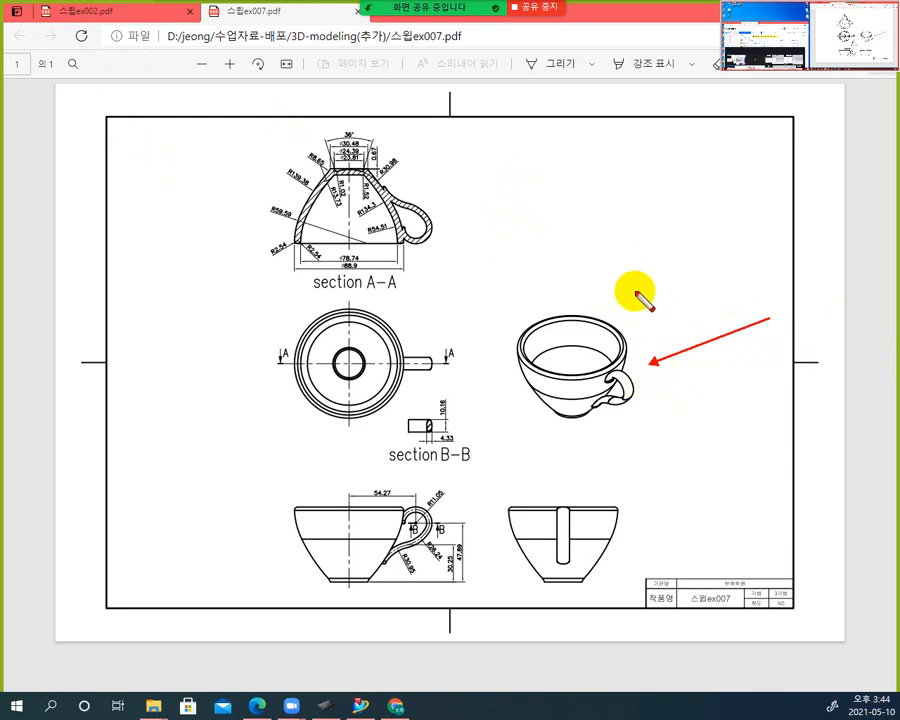
pyautogui.moveTo(628, 294); pyautogui.dragTo(618, 300)
pyautogui.moveTo(614, 305); pyautogui.dragTo(632, 304)
pyautogui.moveTo(618, 309)
pyautogui.mouseDown()
pyautogui.moveTo(628, 314)
pyautogui.moveTo(647, 297)
pyautogui.moveTo(663, 323)
pyautogui.moveTo(710, 306)
pyautogui.moveTo(698, 317)
pyautogui.mouseUp()
pyautogui.moveTo(684, 318); pyautogui.dragTo(716, 318)
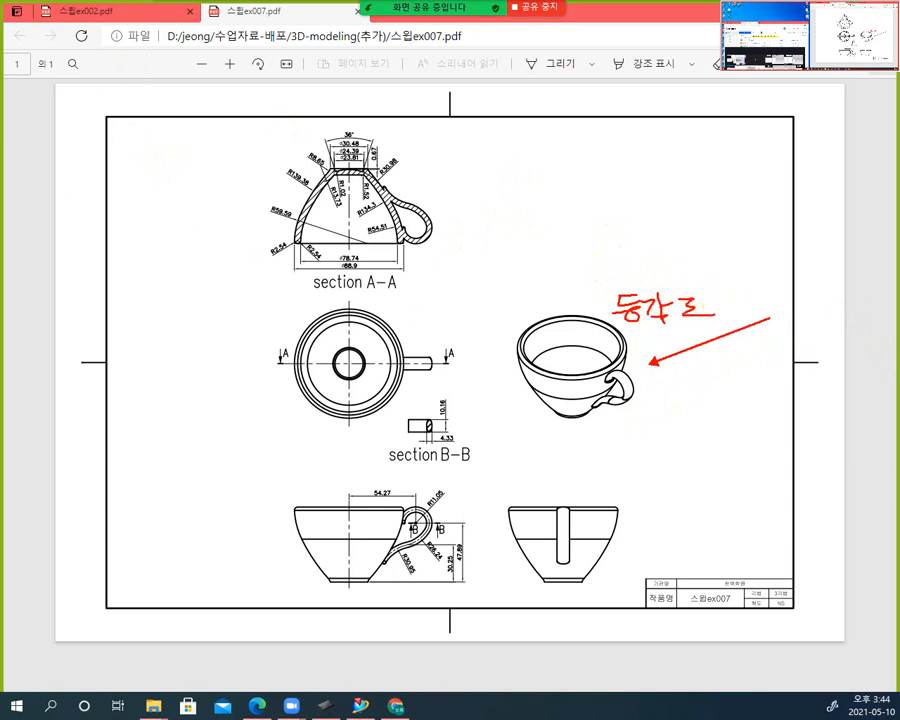
# Draw three blue view-direction arrows at the pictorial cup, from above, from the front and from the handle side
pyautogui.moveTo(583, 245); pyautogui.dragTo(596, 309)
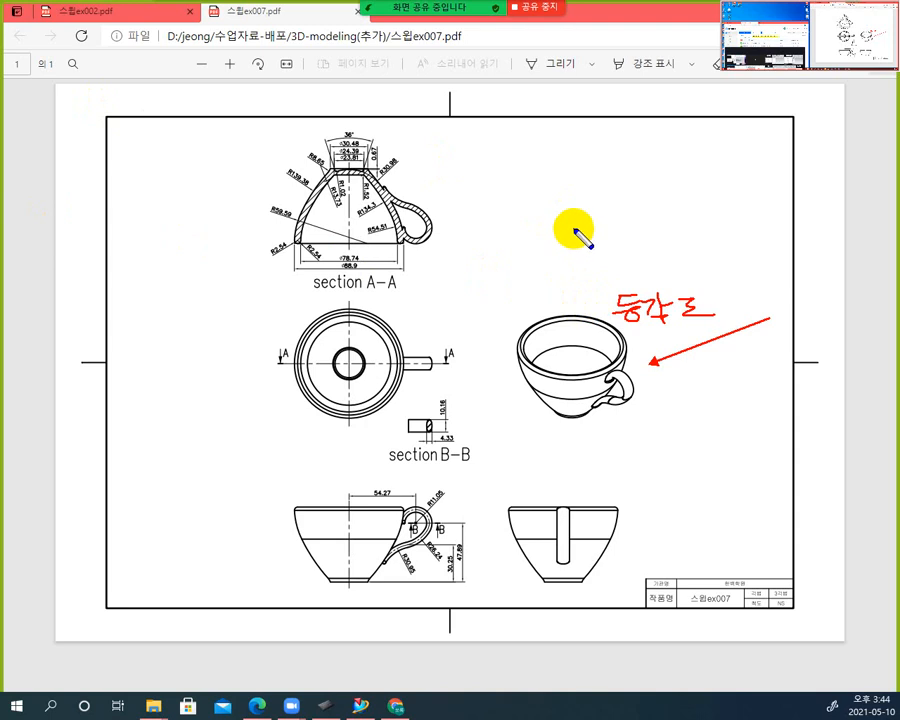
pyautogui.moveTo(587, 222)
pyautogui.mouseDown()
pyautogui.moveTo(589, 307)
pyautogui.moveTo(581, 312)
pyautogui.mouseUp()
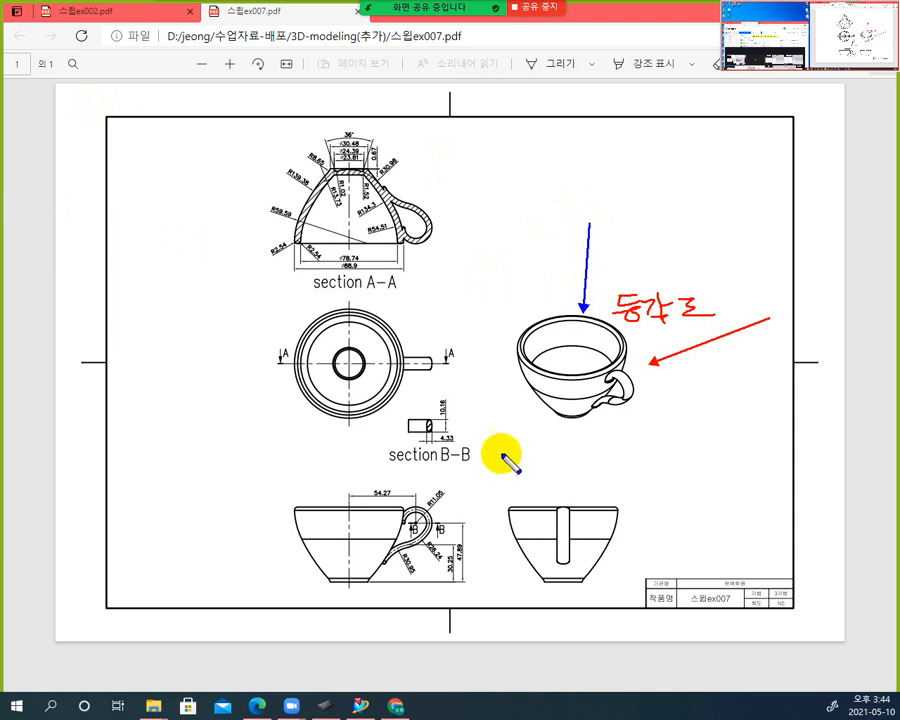
pyautogui.moveTo(493, 465); pyautogui.dragTo(556, 408)
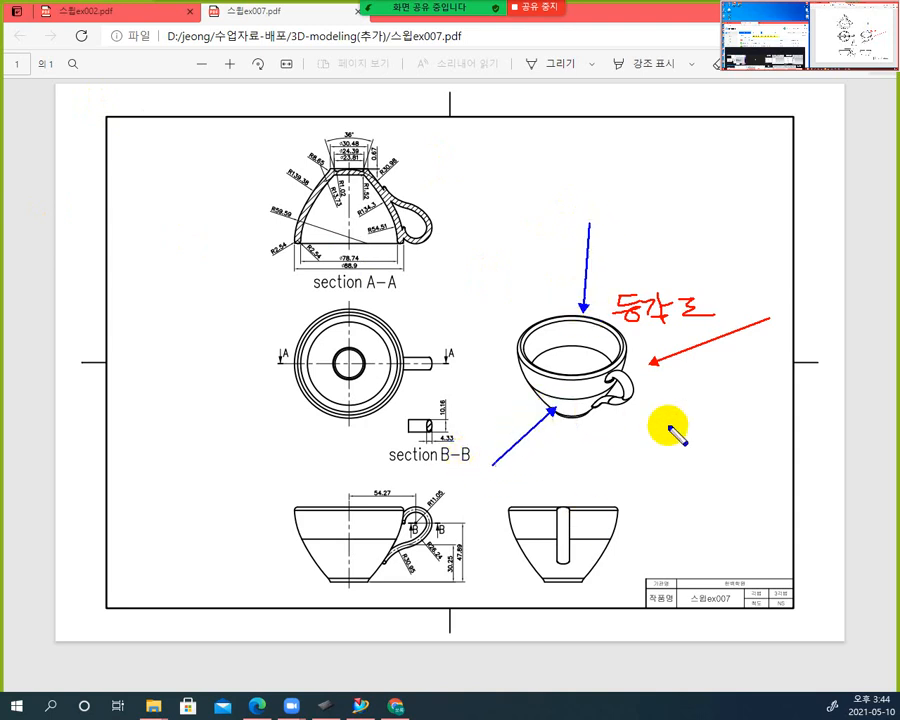
pyautogui.moveTo(692, 446)
pyautogui.mouseDown()
pyautogui.moveTo(640, 428)
pyautogui.moveTo(627, 405)
pyautogui.mouseUp()
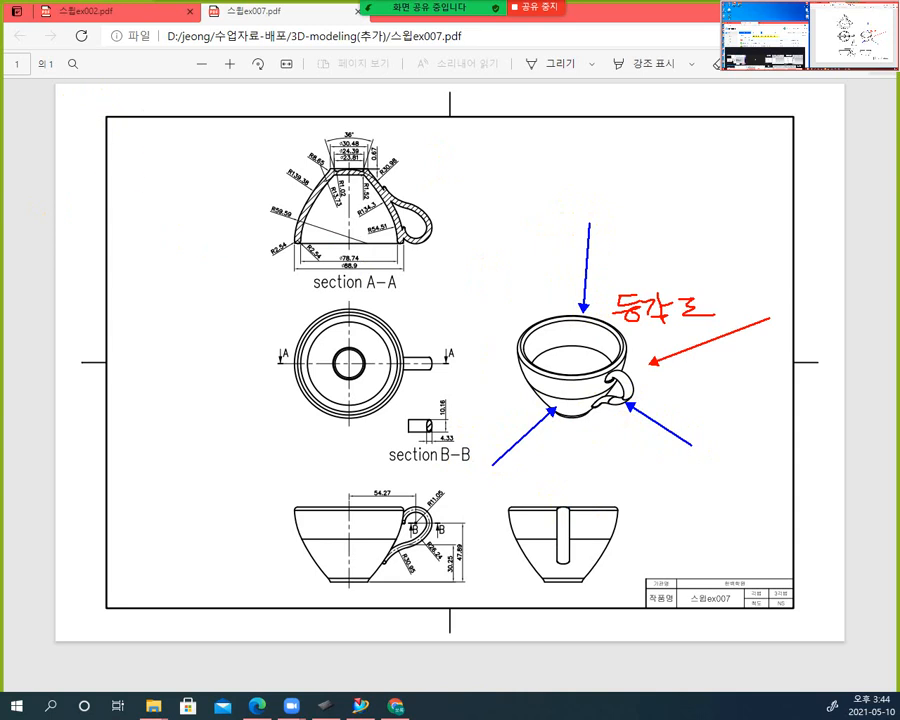
# Number the three direction arrows 1, 2 and 3 in circles, and mark the matching top, front and side views
pyautogui.moveTo(611, 207)
pyautogui.mouseDown()
pyautogui.moveTo(598, 220)
pyautogui.moveTo(615, 225)
pyautogui.mouseUp()
pyautogui.moveTo(288, 406)
pyautogui.mouseDown()
pyautogui.moveTo(282, 424)
pyautogui.moveTo(300, 410)
pyautogui.mouseUp()
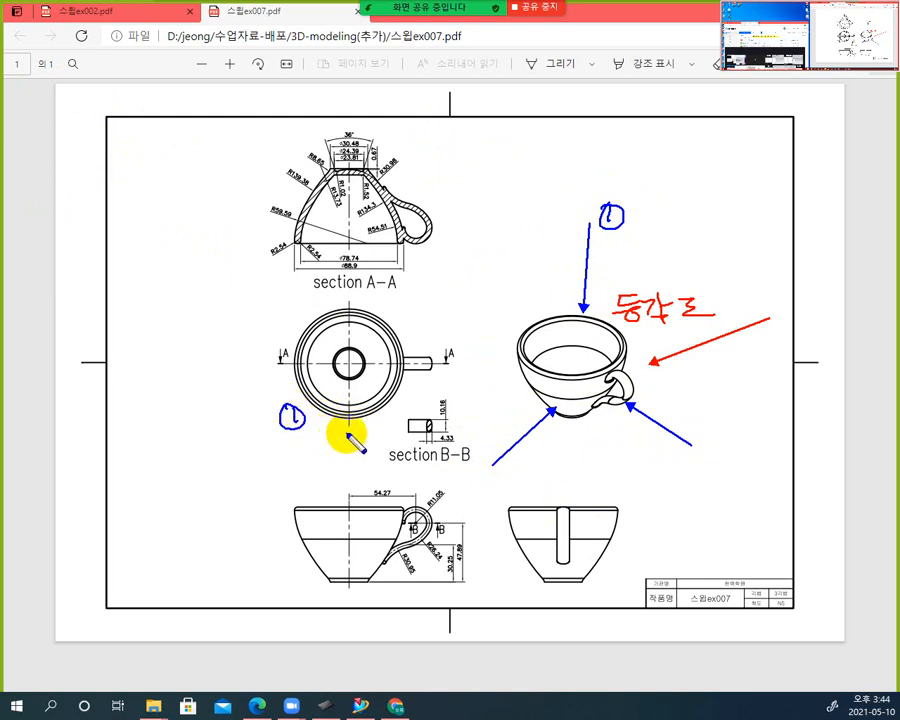
pyautogui.moveTo(500, 467); pyautogui.dragTo(530, 462)
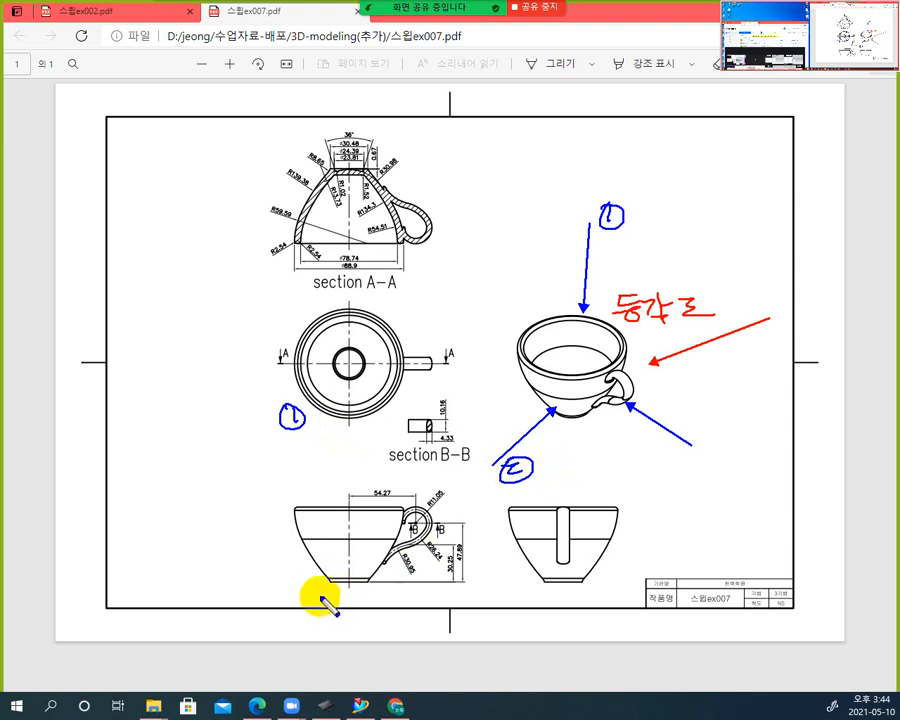
pyautogui.moveTo(325, 589); pyautogui.dragTo(338, 592)
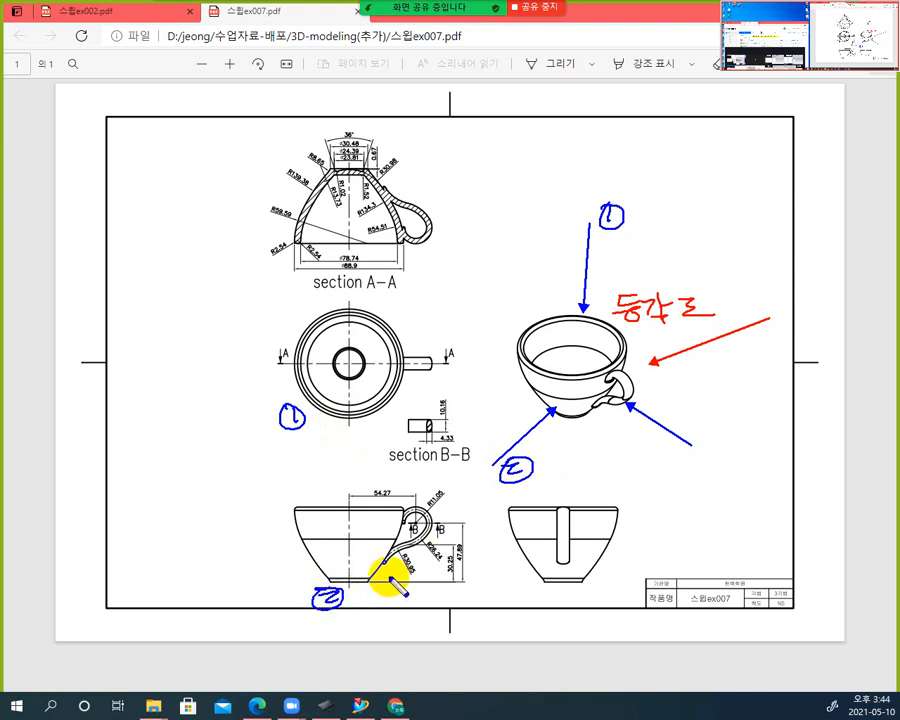
pyautogui.moveTo(690, 438)
pyautogui.mouseDown()
pyautogui.moveTo(708, 442)
pyautogui.moveTo(716, 460)
pyautogui.mouseUp()
pyautogui.moveTo(559, 593); pyautogui.dragTo(568, 591)
pyautogui.moveTo(558, 601)
pyautogui.mouseDown()
pyautogui.moveTo(574, 598)
pyautogui.moveTo(569, 622)
pyautogui.mouseUp()
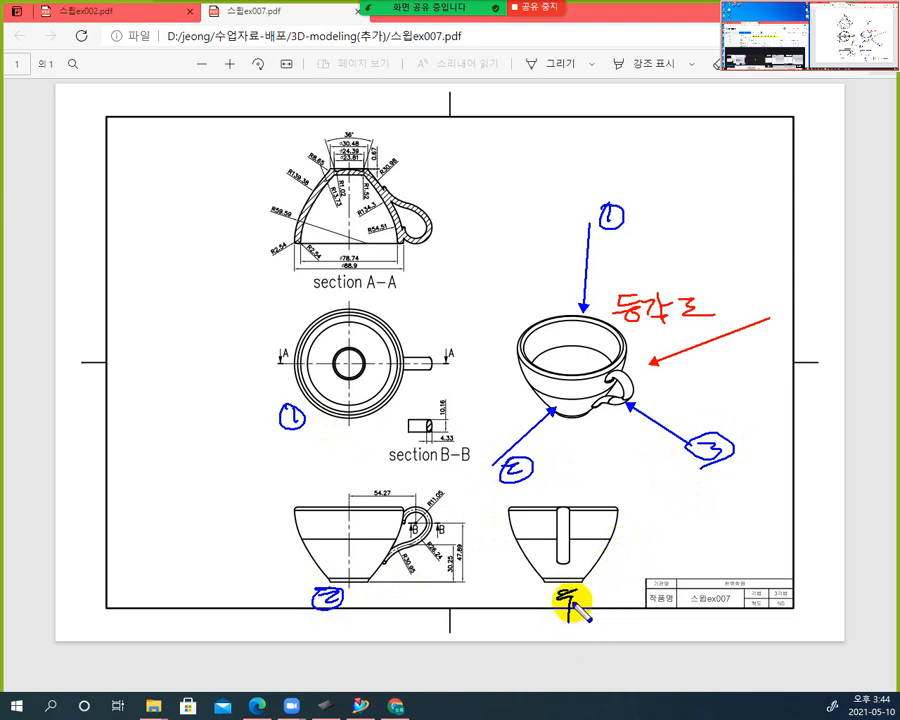
pyautogui.moveTo(541, 598); pyautogui.dragTo(537, 607)
pyautogui.moveTo(530, 605)
pyautogui.mouseDown()
pyautogui.moveTo(542, 584)
pyautogui.moveTo(531, 620)
pyautogui.mouseUp()
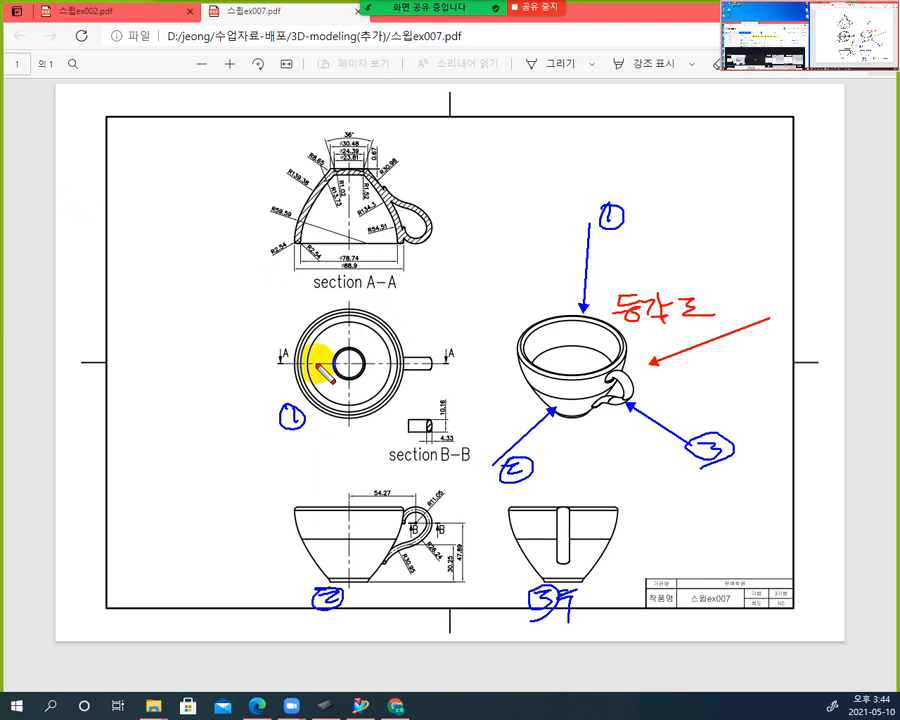
# Trace the A-A cutting line in red through the cup's top view and add a direction arrow at each end
pyautogui.moveTo(300, 382)
pyautogui.mouseDown()
pyautogui.moveTo(283, 367)
pyautogui.moveTo(458, 364)
pyautogui.mouseUp()
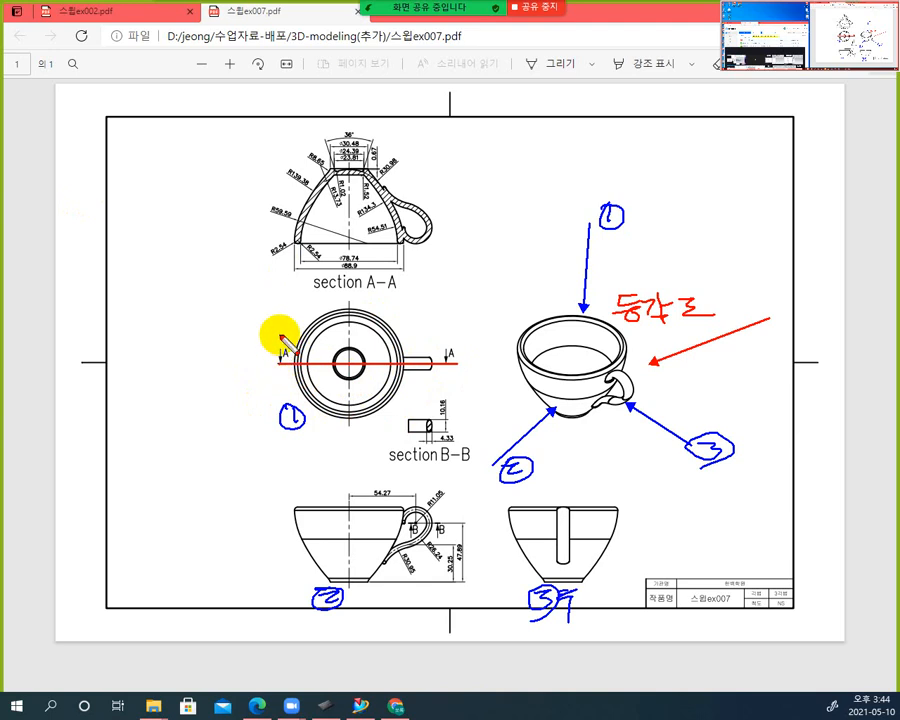
pyautogui.moveTo(287, 343); pyautogui.dragTo(274, 362)
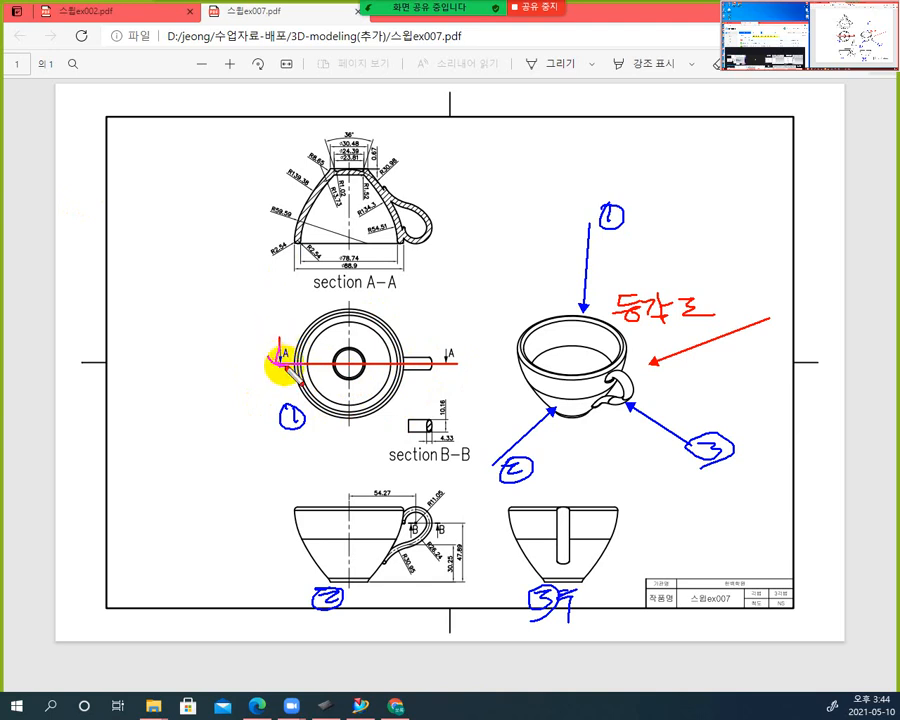
pyautogui.moveTo(449, 343); pyautogui.dragTo(458, 358)
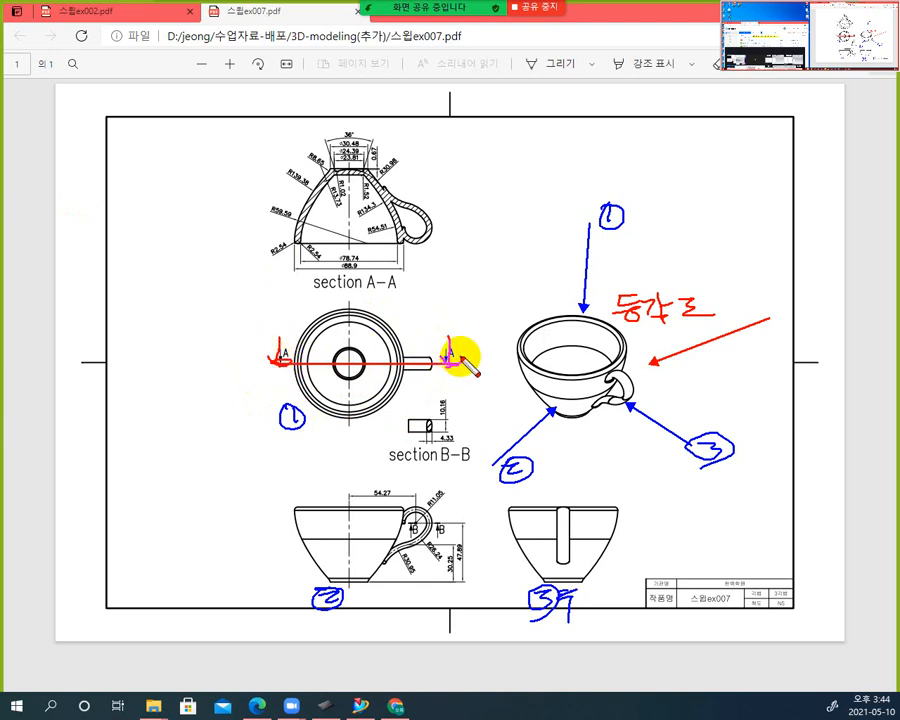
# Underline the section A-A title in red and handwrite labels at the rim and base of the section view
pyautogui.moveTo(297, 295); pyautogui.dragTo(416, 286)
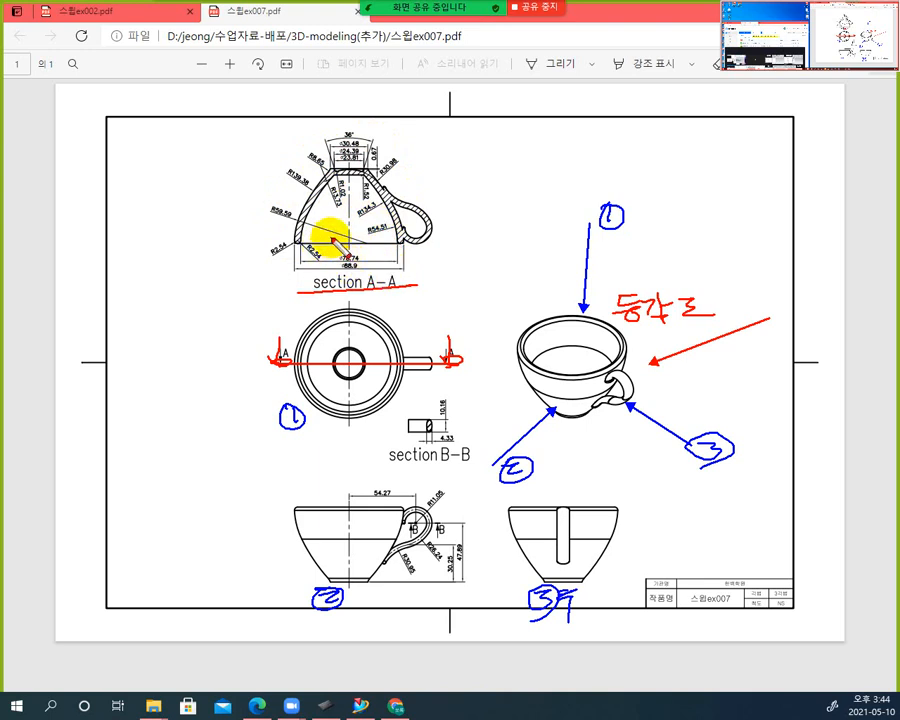
pyautogui.moveTo(343, 242); pyautogui.dragTo(345, 254)
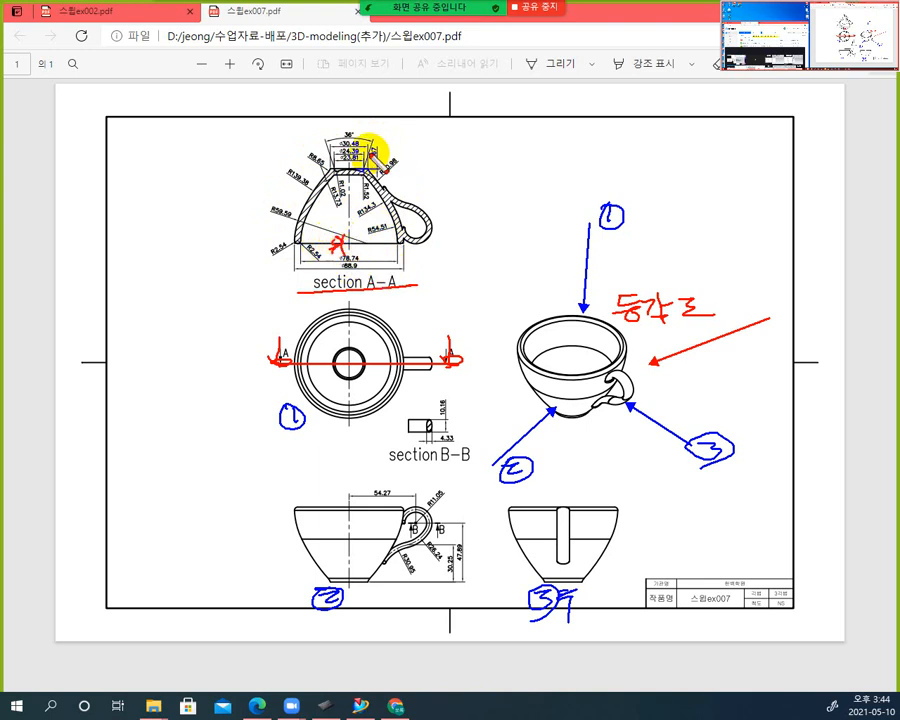
pyautogui.moveTo(372, 157)
pyautogui.mouseDown()
pyautogui.moveTo(416, 157)
pyautogui.moveTo(446, 141)
pyautogui.moveTo(438, 158)
pyautogui.moveTo(452, 172)
pyautogui.mouseUp()
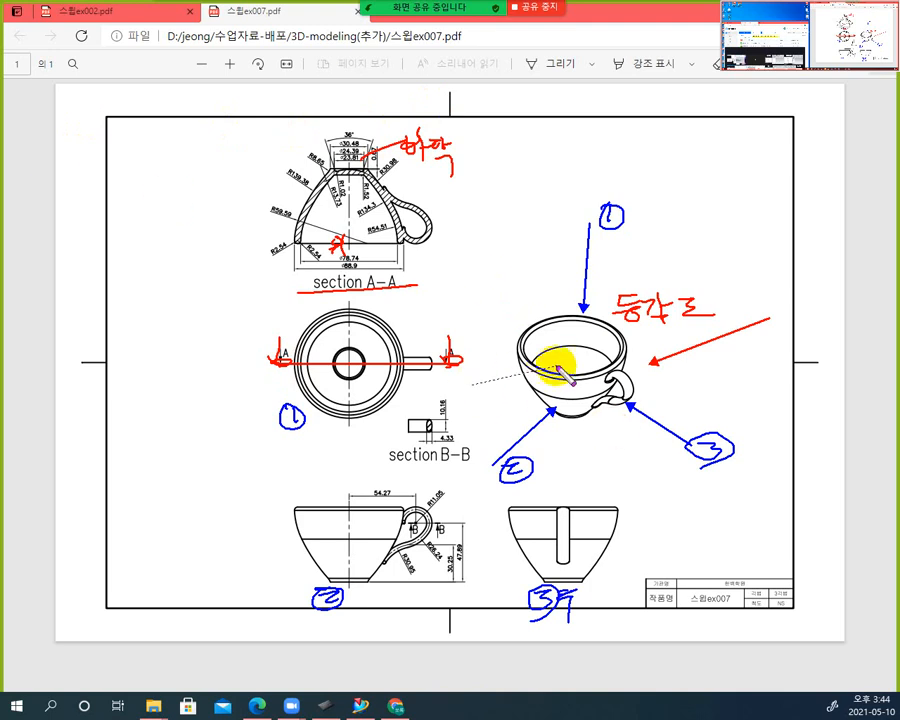
# Mark the cup body in magenta as a revolve labelled "ㄱ 회전", sketching the axis and rotation loop over section A-A
pyautogui.moveTo(557, 366); pyautogui.dragTo(540, 382)
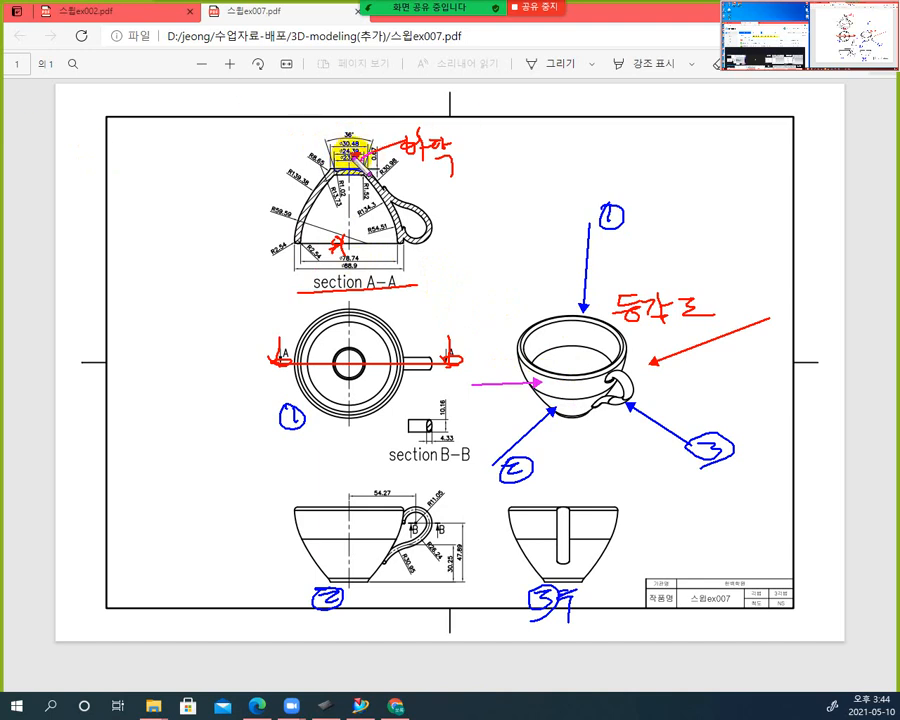
pyautogui.moveTo(355, 152); pyautogui.dragTo(352, 300)
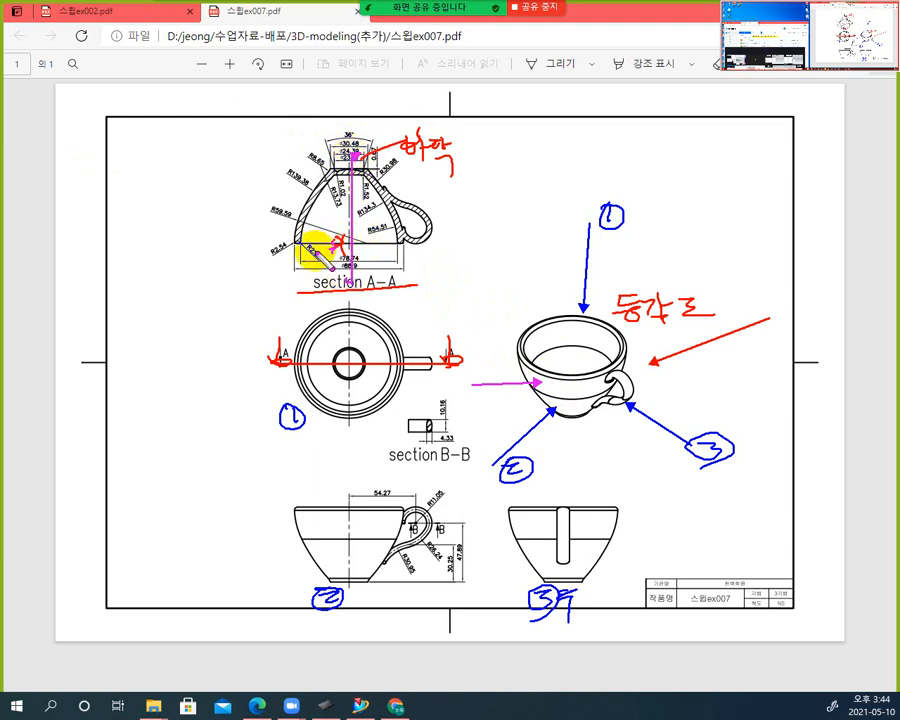
pyautogui.moveTo(310, 253); pyautogui.dragTo(328, 158)
pyautogui.moveTo(318, 238)
pyautogui.mouseDown()
pyautogui.moveTo(335, 268)
pyautogui.moveTo(315, 258)
pyautogui.mouseUp()
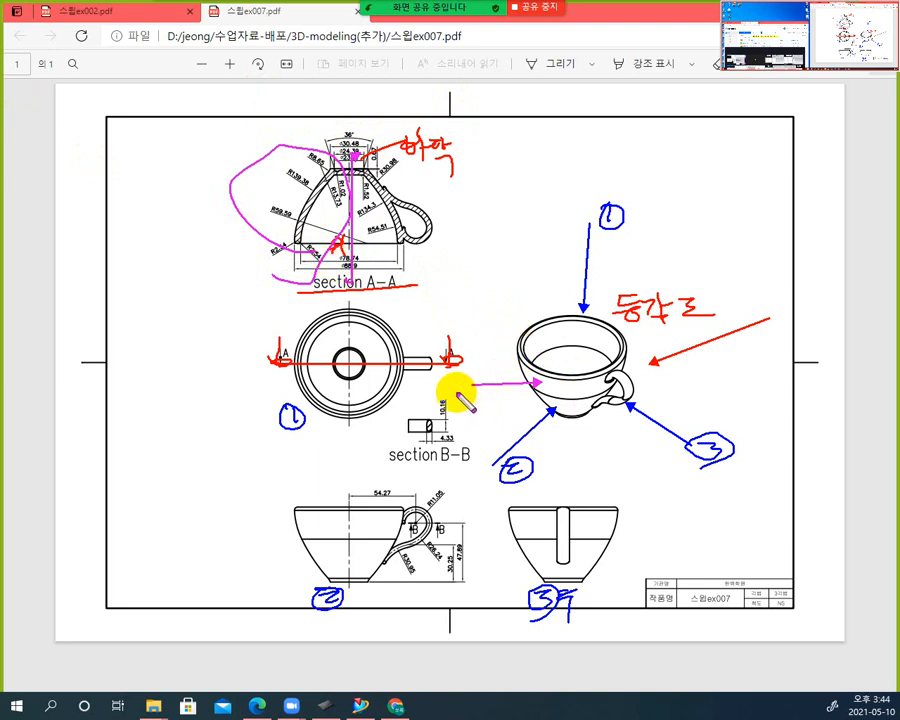
pyautogui.moveTo(463, 398)
pyautogui.mouseDown()
pyautogui.moveTo(470, 384)
pyautogui.moveTo(493, 405)
pyautogui.moveTo(494, 420)
pyautogui.moveTo(523, 408)
pyautogui.moveTo(523, 422)
pyautogui.moveTo(536, 427)
pyautogui.mouseUp()
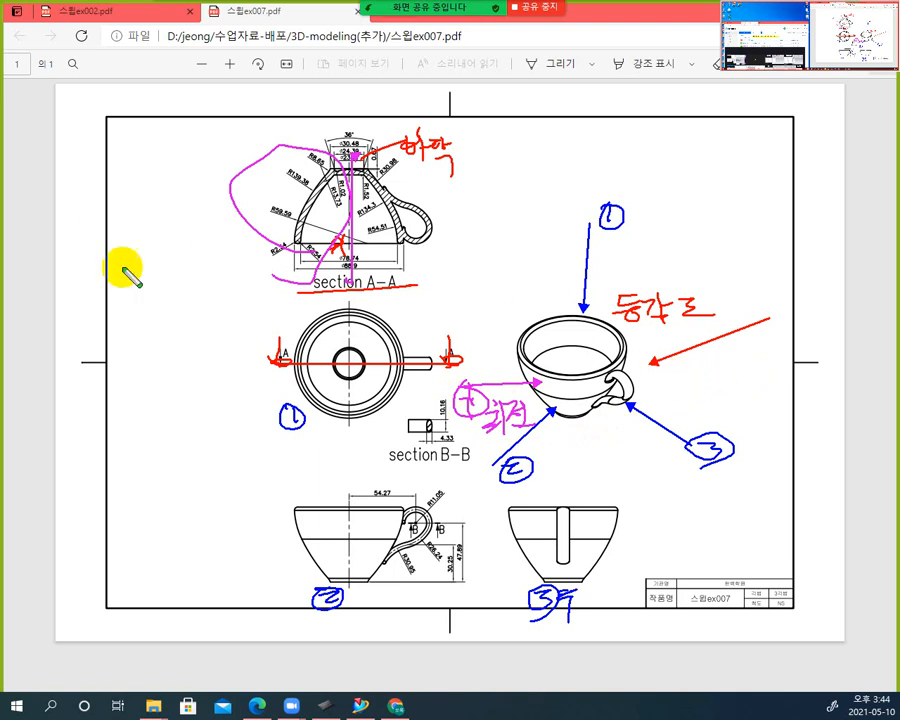
# Mark the handle in green as "ㄴ 손잡이", label its front-view curve "경로", and mark section B-B
pyautogui.moveTo(680, 380); pyautogui.dragTo(630, 383)
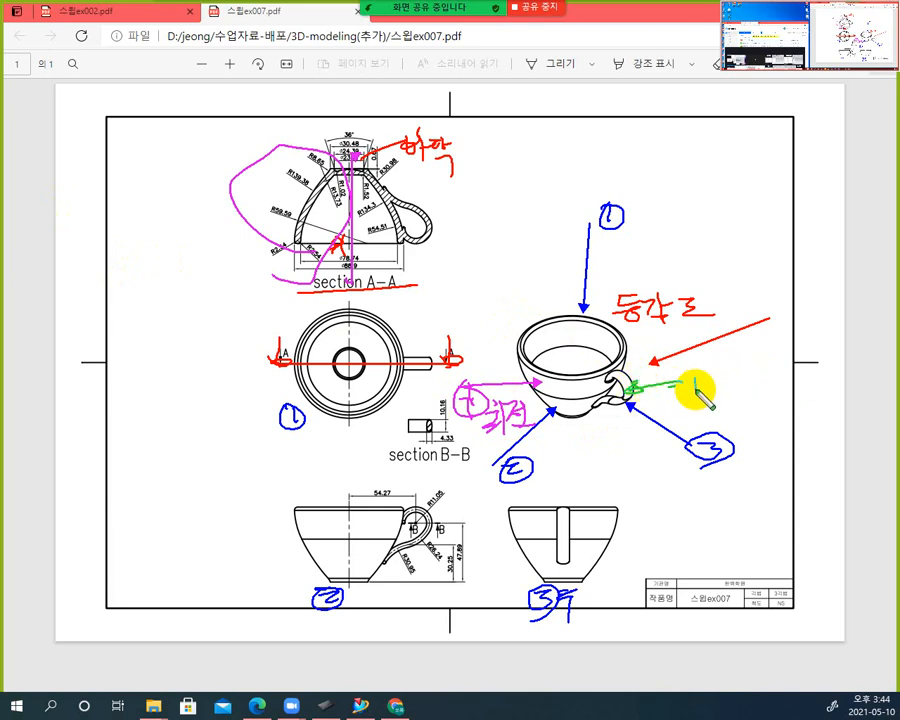
pyautogui.moveTo(696, 390)
pyautogui.mouseDown()
pyautogui.moveTo(708, 387)
pyautogui.moveTo(698, 370)
pyautogui.moveTo(741, 374)
pyautogui.moveTo(763, 368)
pyautogui.moveTo(759, 362)
pyautogui.moveTo(755, 385)
pyautogui.moveTo(787, 363)
pyautogui.moveTo(796, 402)
pyautogui.mouseUp()
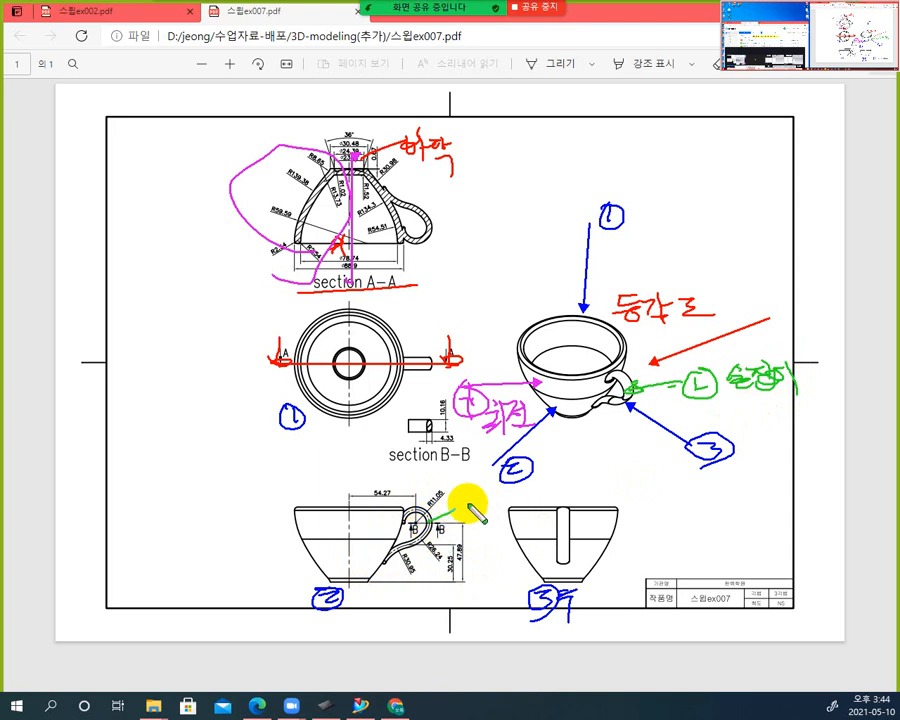
pyautogui.moveTo(466, 506)
pyautogui.mouseDown()
pyautogui.moveTo(462, 518)
pyautogui.moveTo(506, 484)
pyautogui.moveTo(496, 514)
pyautogui.mouseUp()
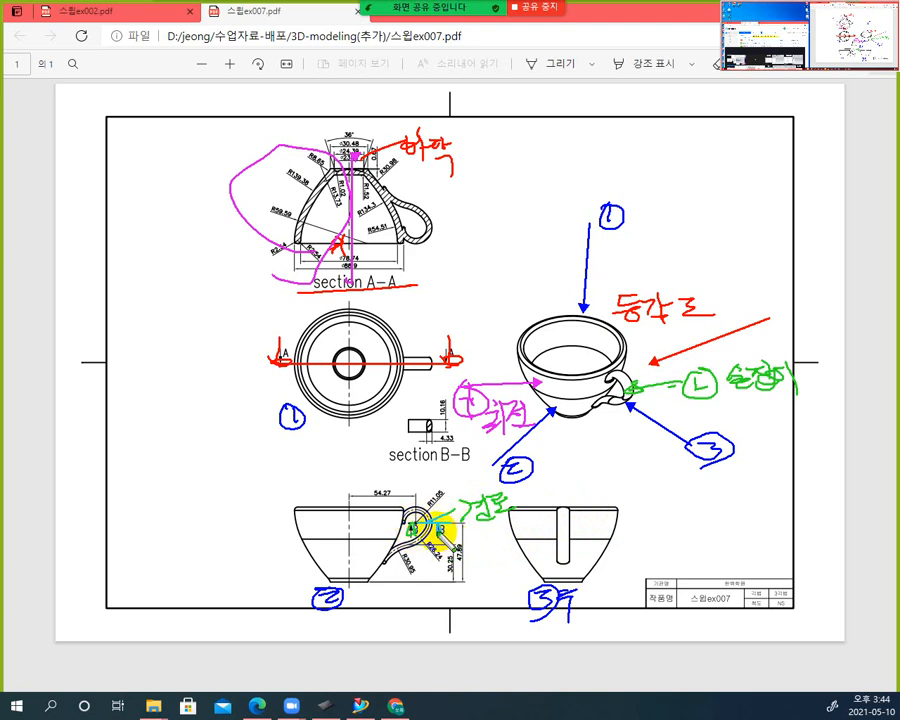
pyautogui.moveTo(420, 432)
pyautogui.mouseDown()
pyautogui.moveTo(442, 426)
pyautogui.moveTo(423, 472)
pyautogui.mouseUp()
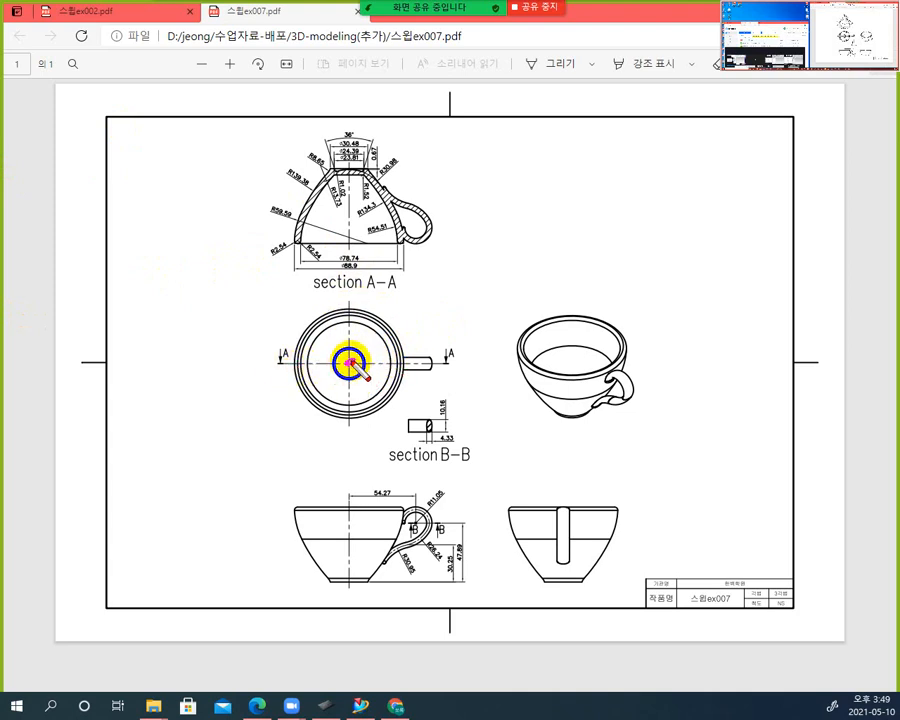
# Mark the centre of the cup's top view
pyautogui.moveTo(350, 362); pyautogui.dragTo(347, 362)
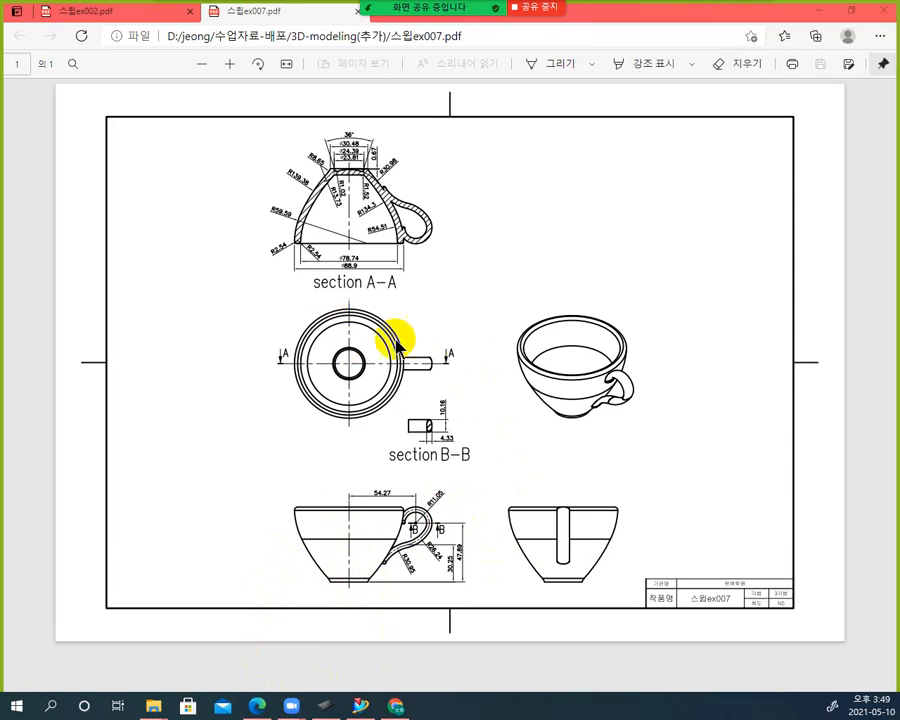
# Rotate the drawing page by 180° so the cup stands upright, and frame section A-A with its dimensions
pyautogui.click(258, 64)
pyautogui.click(256, 64)
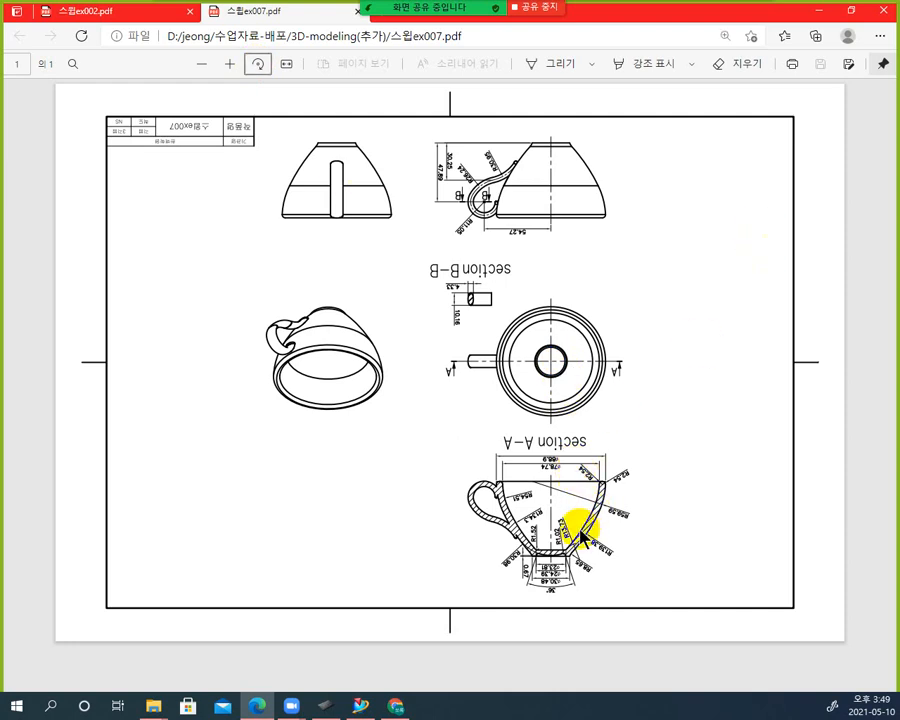
pyautogui.keyDown('ctrl'); pyautogui.scroll(5, 580, 530); pyautogui.keyUp('ctrl')
pyautogui.keyDown('ctrl'); pyautogui.scroll(-3, 506, 530); pyautogui.keyUp('ctrl')
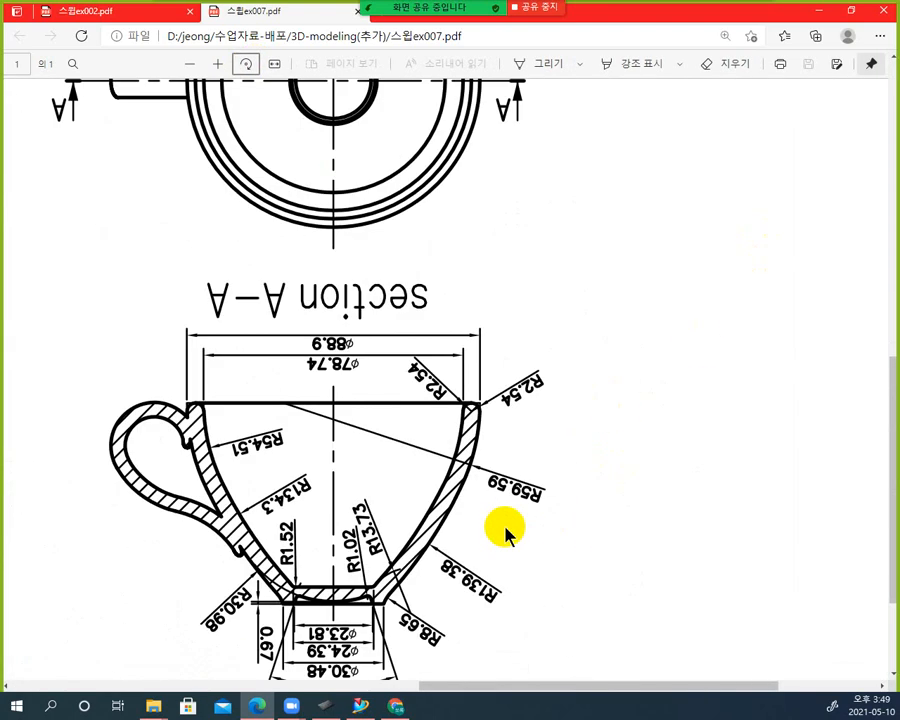
pyautogui.keyDown('ctrl'); pyautogui.scroll(-2, 506, 535); pyautogui.keyUp('ctrl')
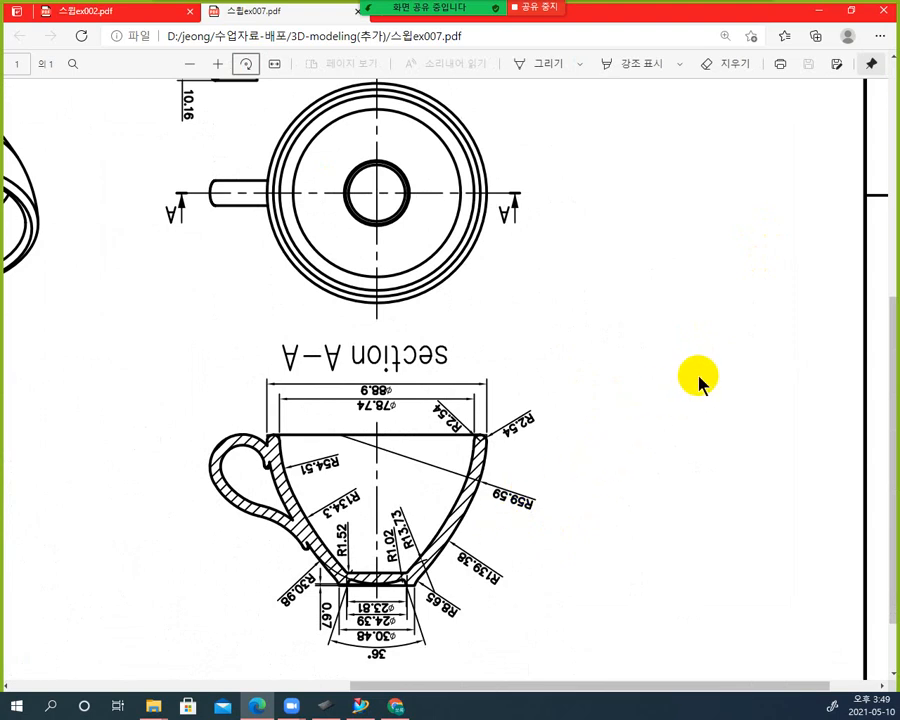
pyautogui.moveTo(571, 686); pyautogui.dragTo(688, 684)
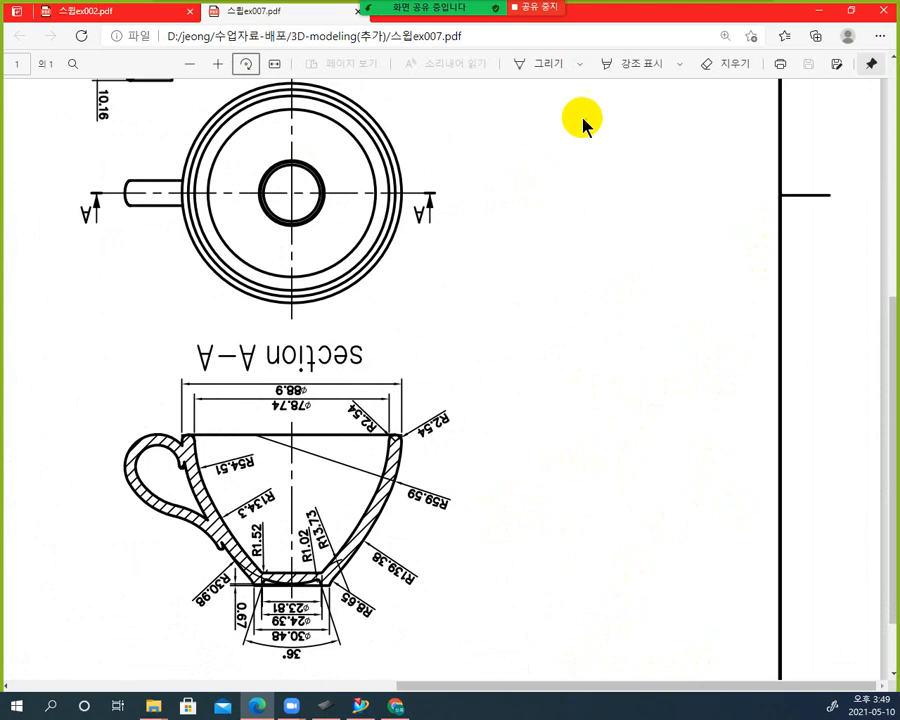
# Place the drawing window beside NX with section A-A and its dimensions in view, and narrow the NX window slightly
pyautogui.moveTo(583, 16); pyautogui.dragTo(184, 20)
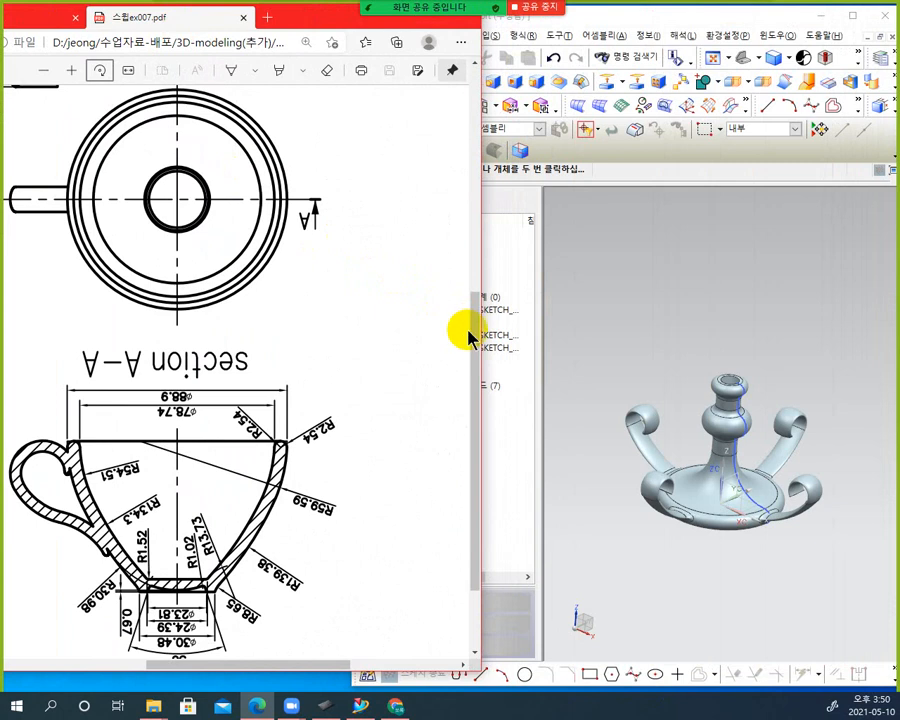
pyautogui.moveTo(477, 340)
pyautogui.mouseDown()
pyautogui.moveTo(468, 382)
pyautogui.moveTo(472, 365)
pyautogui.mouseUp()
pyautogui.keyDown('ctrl'); pyautogui.scroll(2, 250, 418); pyautogui.keyUp('ctrl')
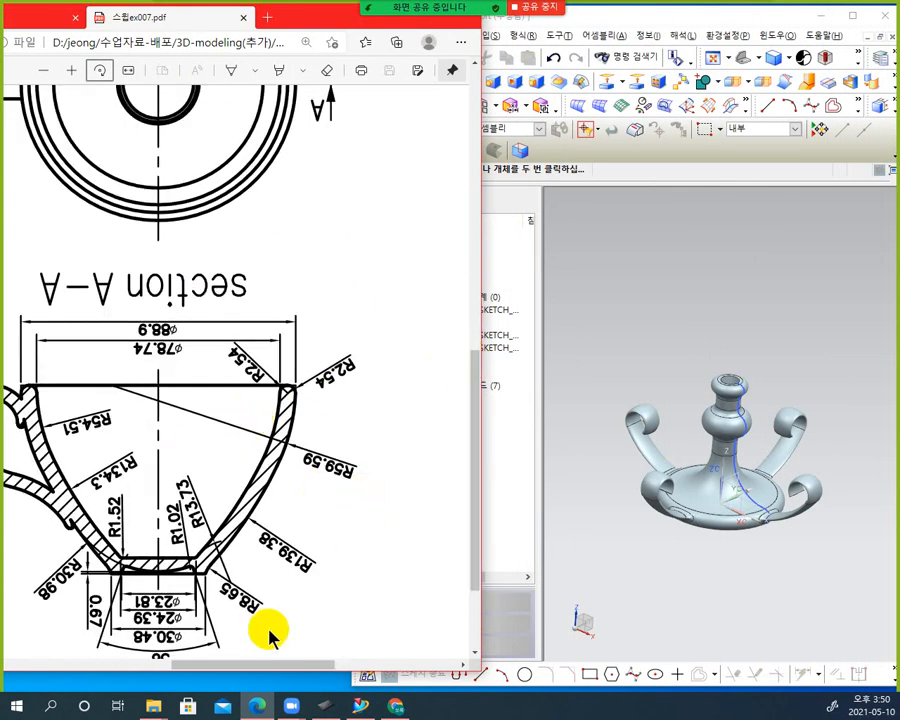
pyautogui.moveTo(476, 482); pyautogui.dragTo(470, 514)
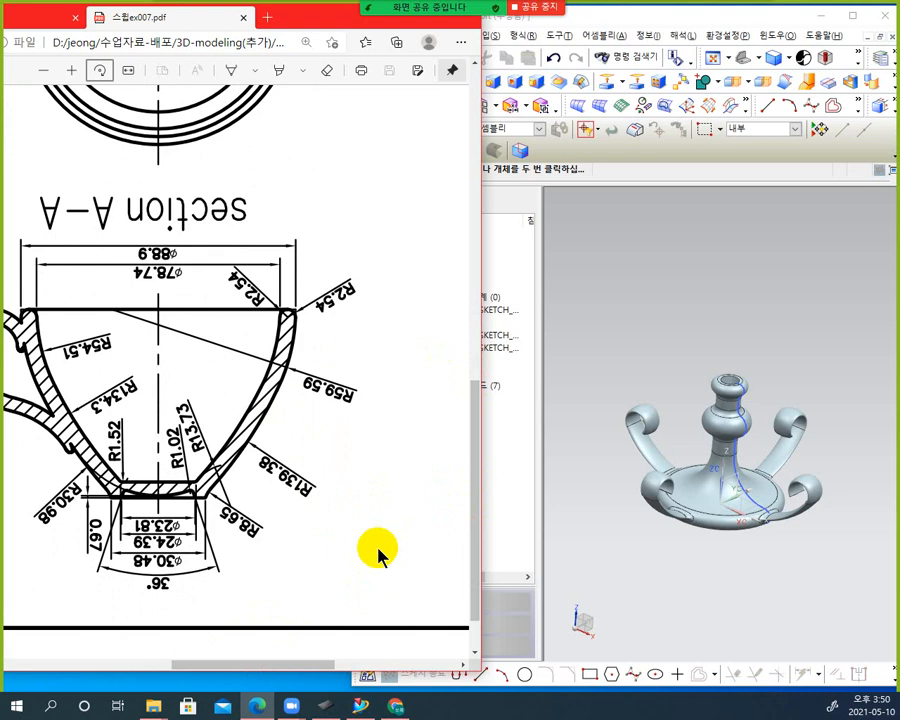
pyautogui.click(640, 385)
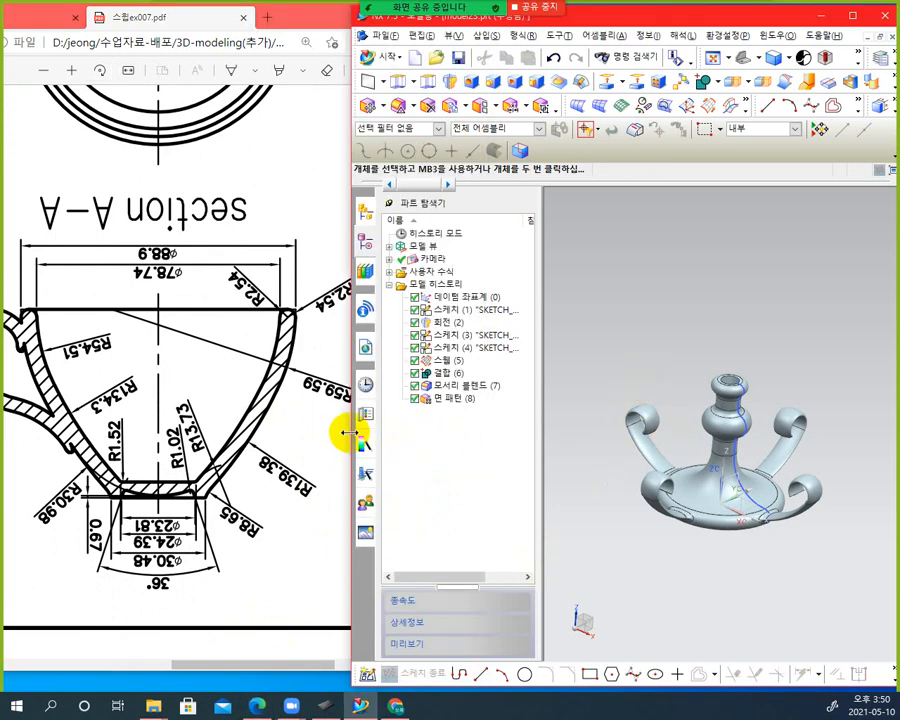
pyautogui.moveTo(350, 432); pyautogui.dragTo(365, 431)
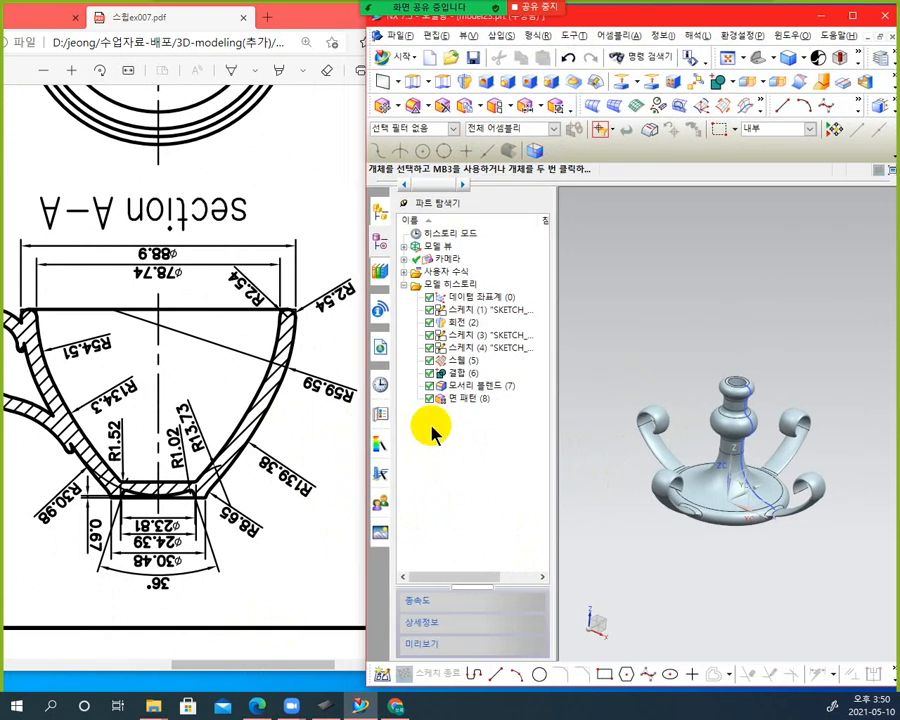
# Create a new millimetre model file, model24.prt, and start a sketch on the vertical XZ datum plane
pyautogui.click(431, 58)
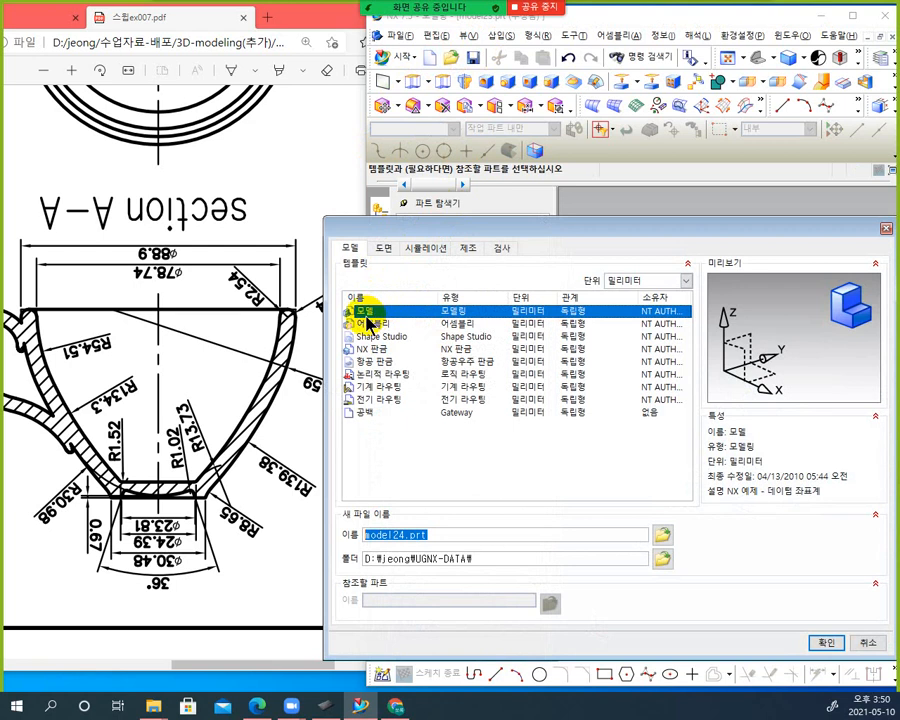
pyautogui.click(826, 643)
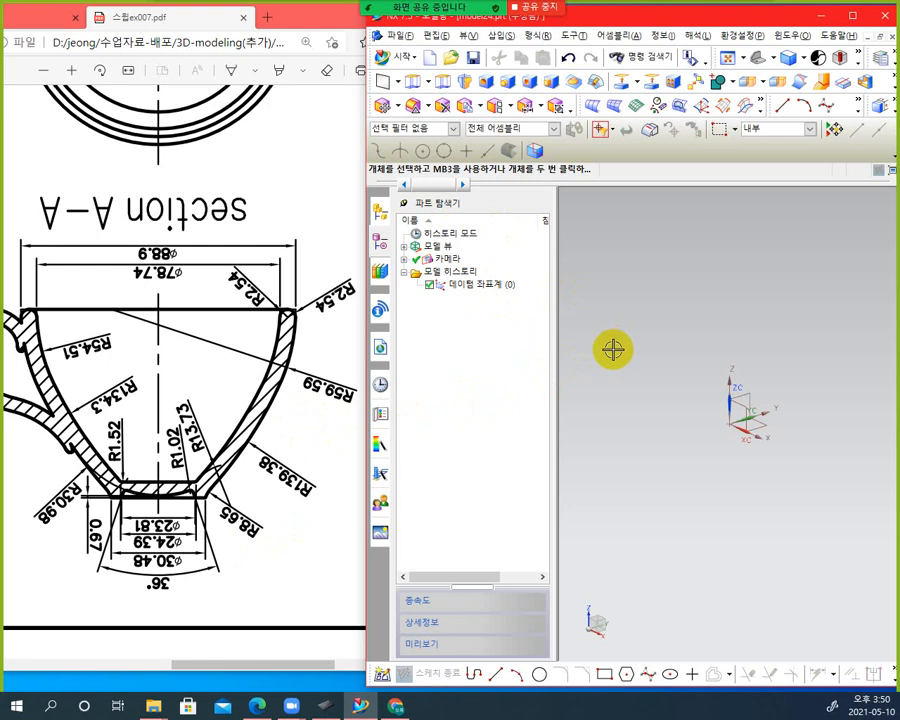
pyautogui.press('s')
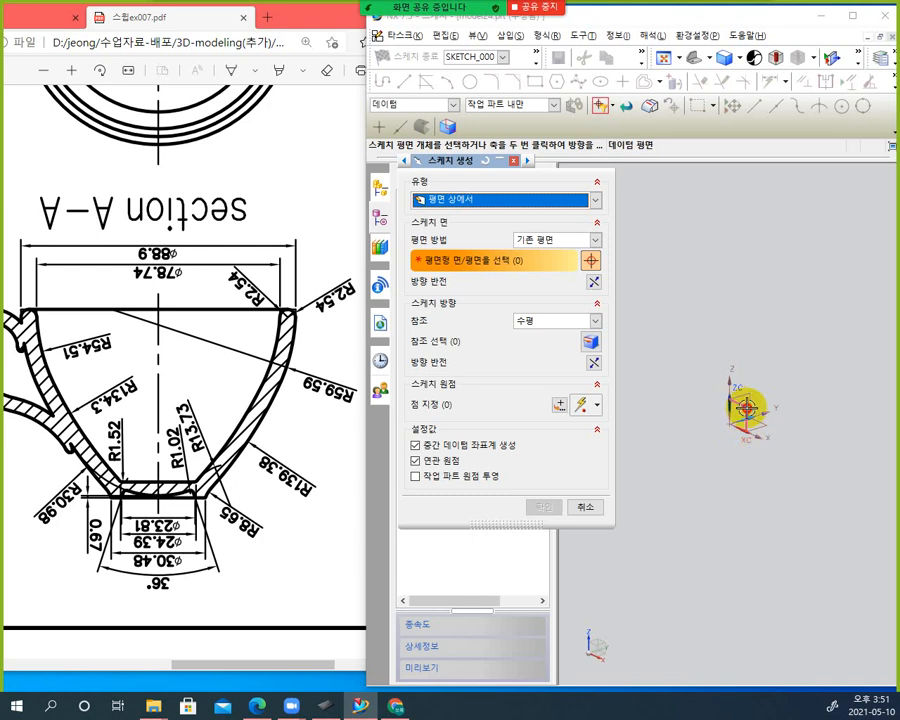
pyautogui.click(745, 406)
pyautogui.click(541, 505)
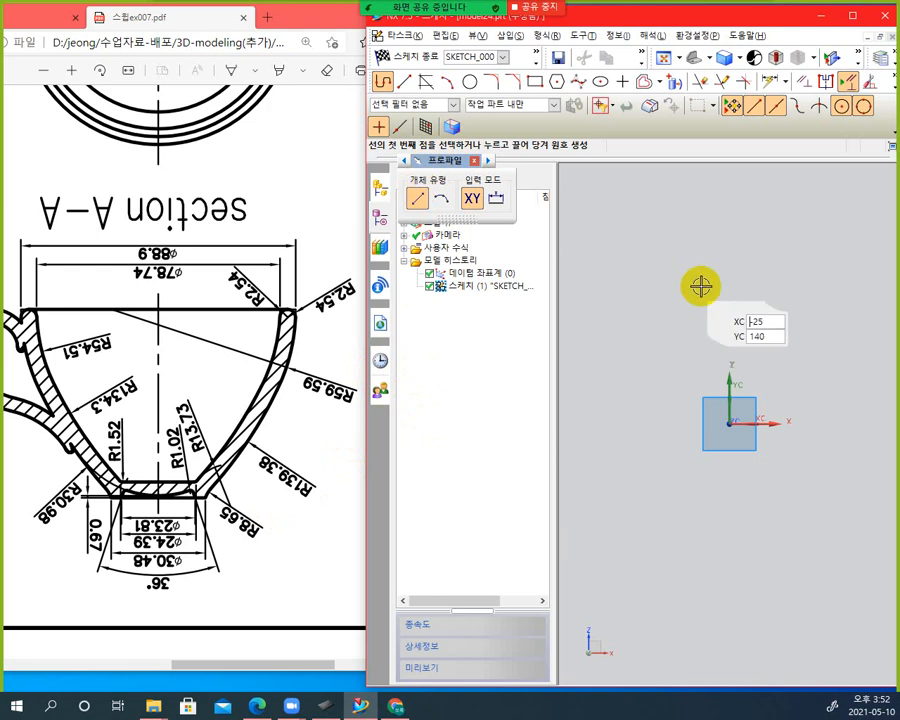
# Draw the cup's axis line about 160 mm up from the origin, a horizontal rim line and the first outer wall arc
pyautogui.click(729, 423)
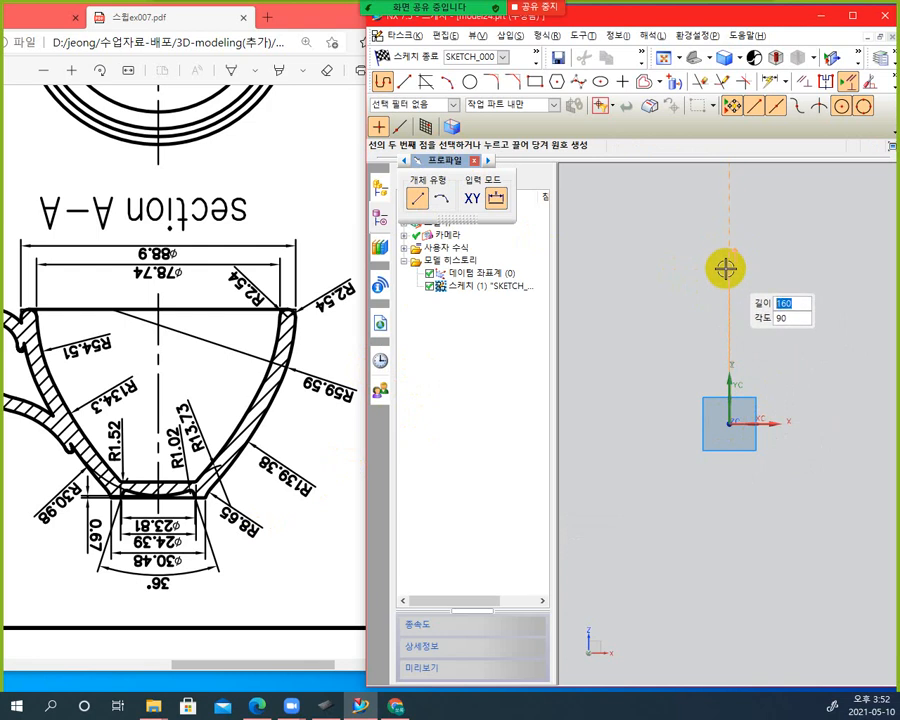
pyautogui.click(830, 271)
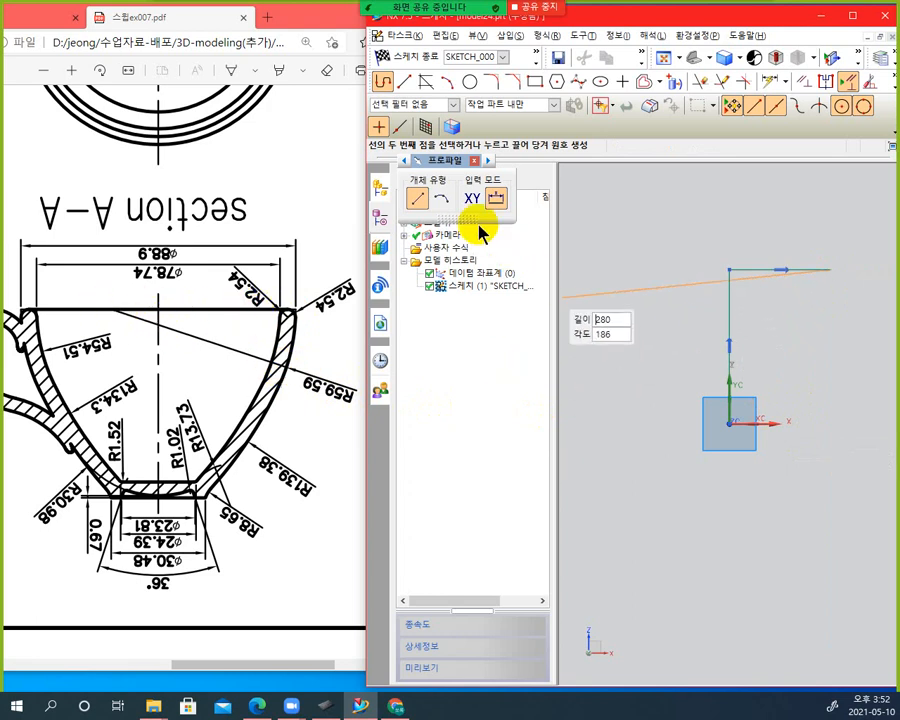
pyautogui.click(443, 197)
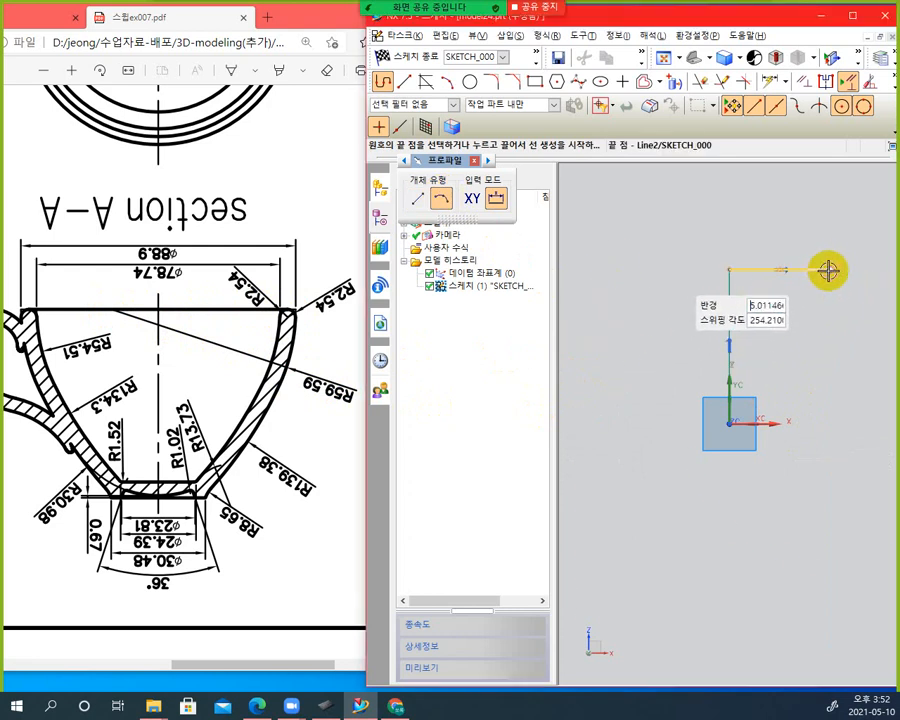
pyautogui.click(815, 358)
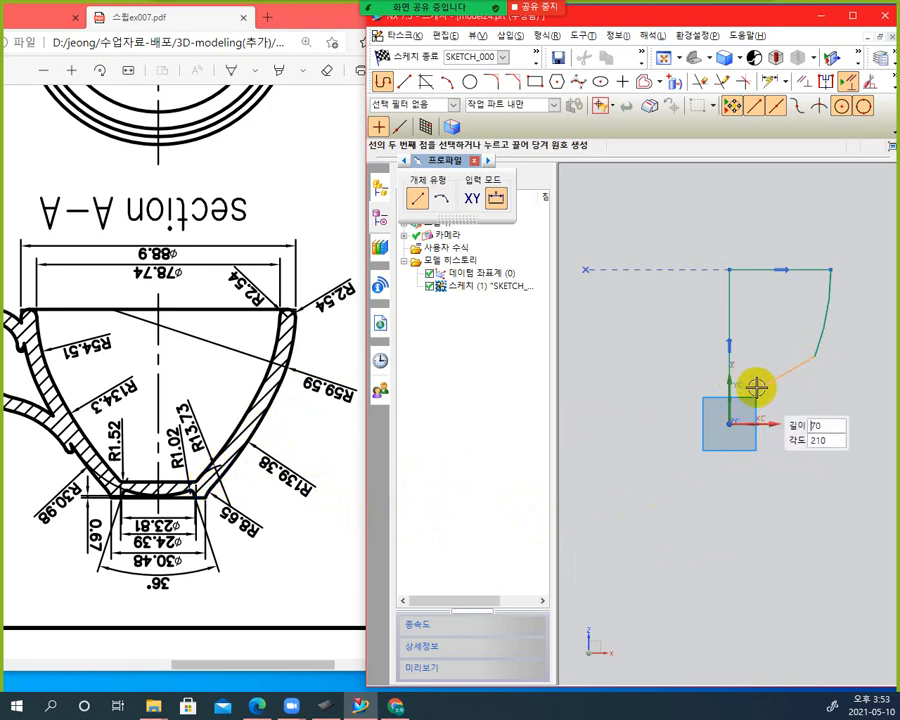
# Continue the outer wall with a tangent arc and a small reverse-curved foot arc ending at the X axis level
pyautogui.scroll(-2, 779, 395)
pyautogui.scroll(5, 783, 393)
pyautogui.scroll(1, 783, 393)
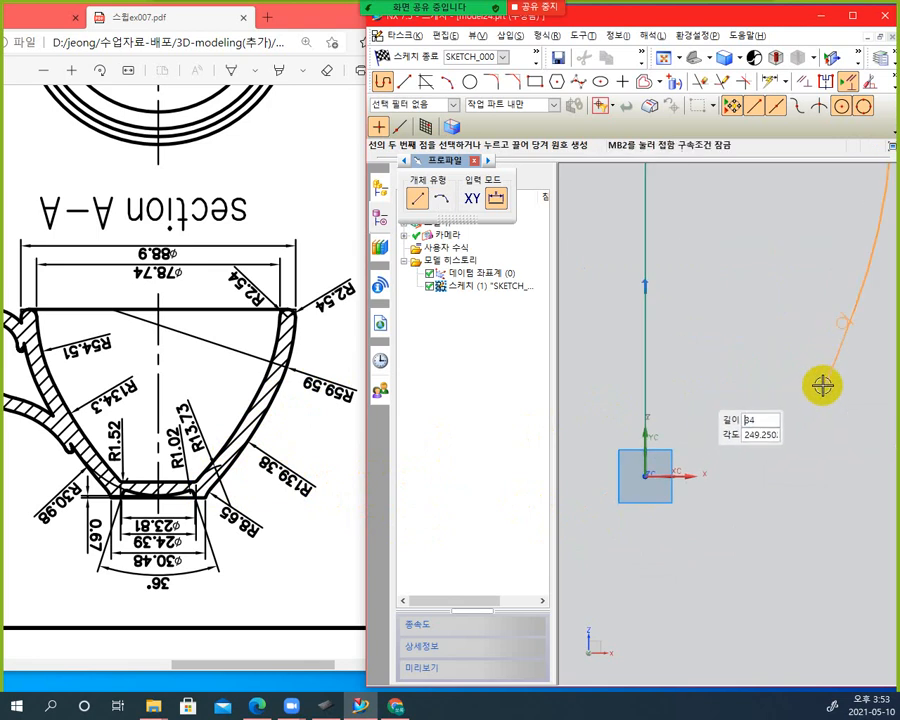
pyautogui.click(441, 199)
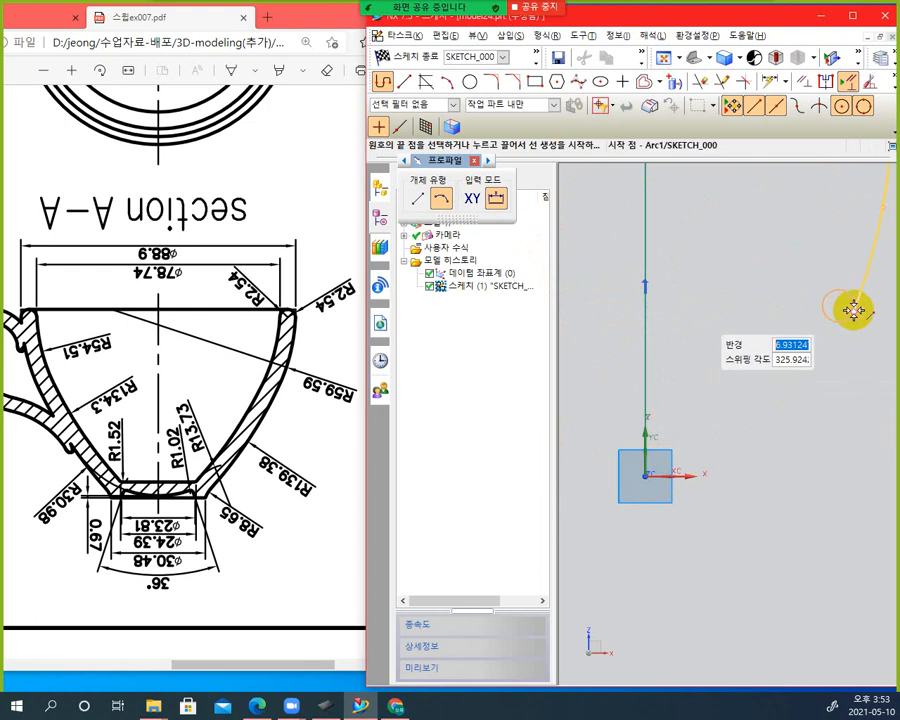
pyautogui.click(765, 435)
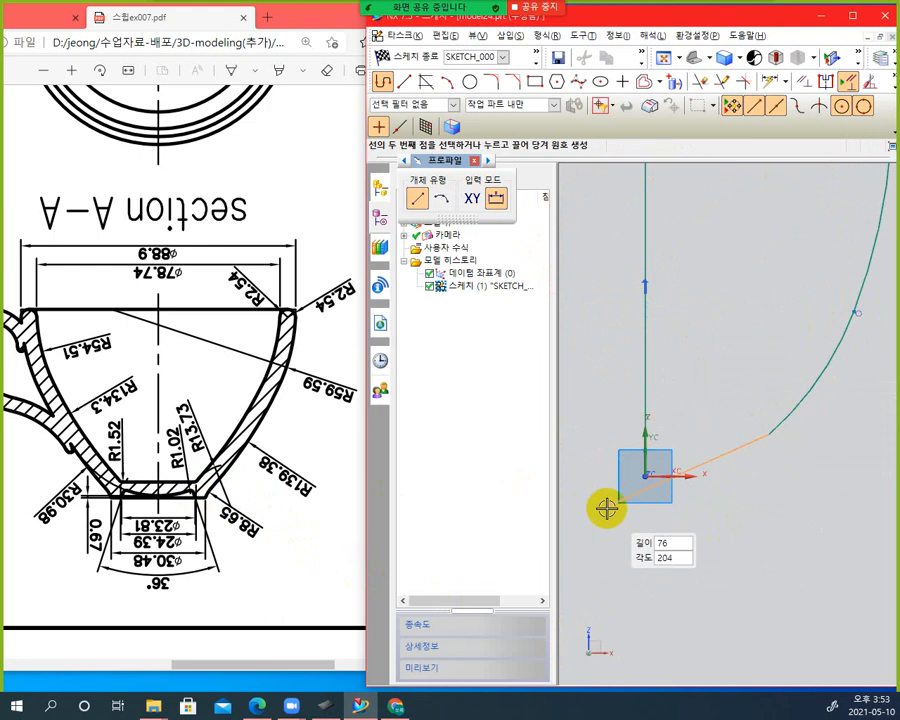
pyautogui.click(441, 198)
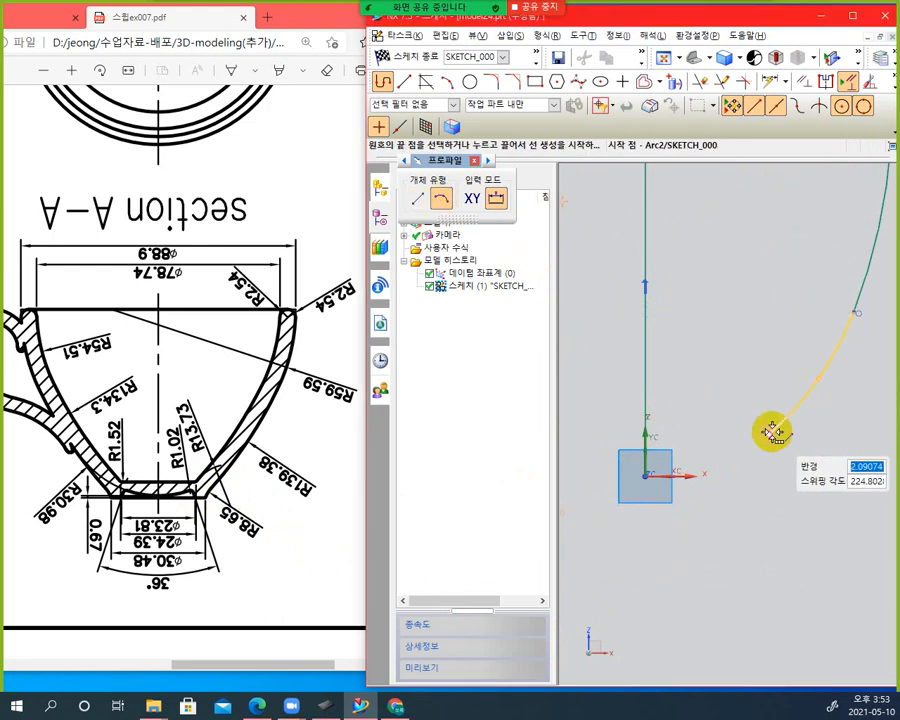
pyautogui.click(769, 432)
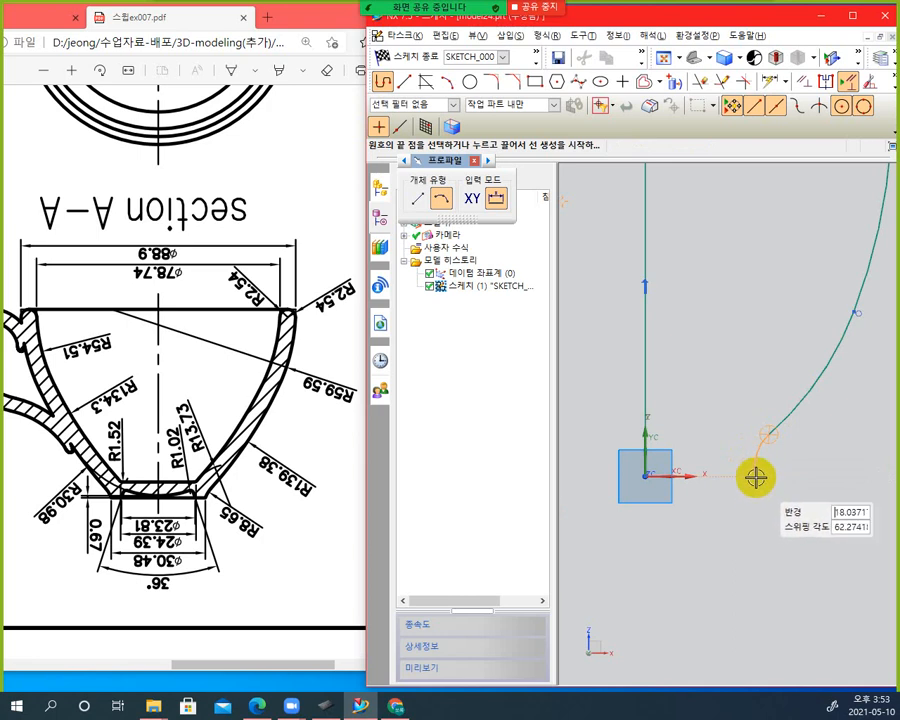
pyautogui.click(752, 476)
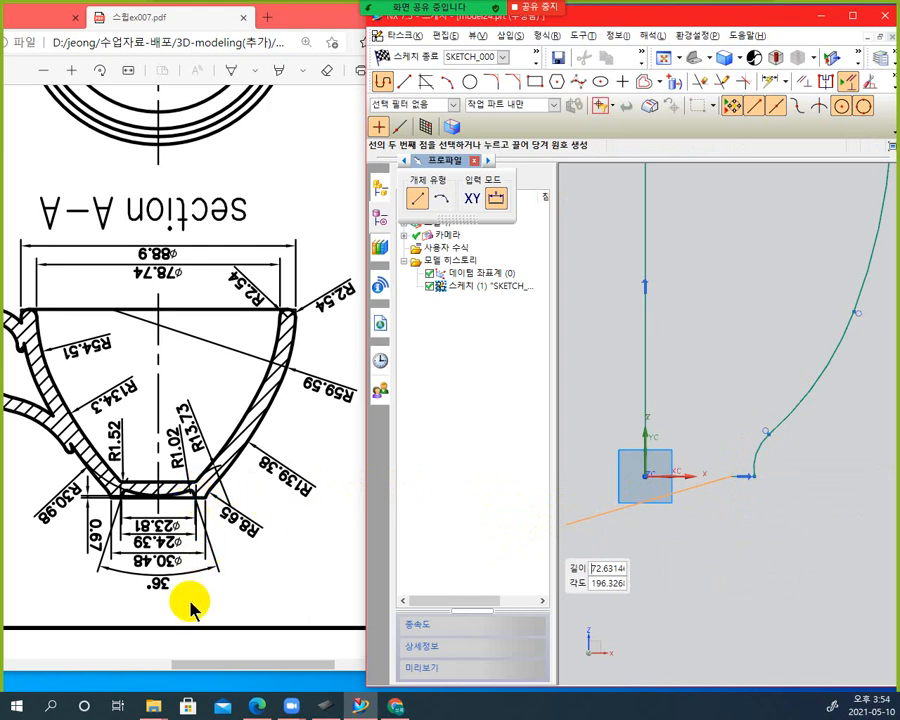
# Draw the foot's short bottom edge, its inner slanted edge and a shallow base arc running toward the axis, ending the profile
pyautogui.click(722, 449)
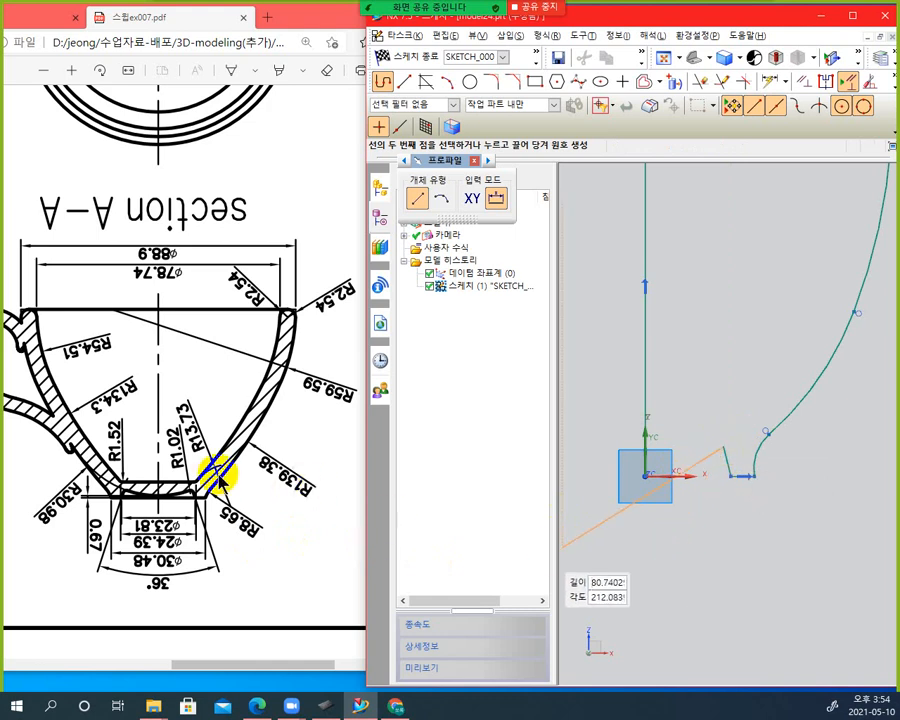
pyautogui.moveTo(200, 477); pyautogui.dragTo(166, 500)
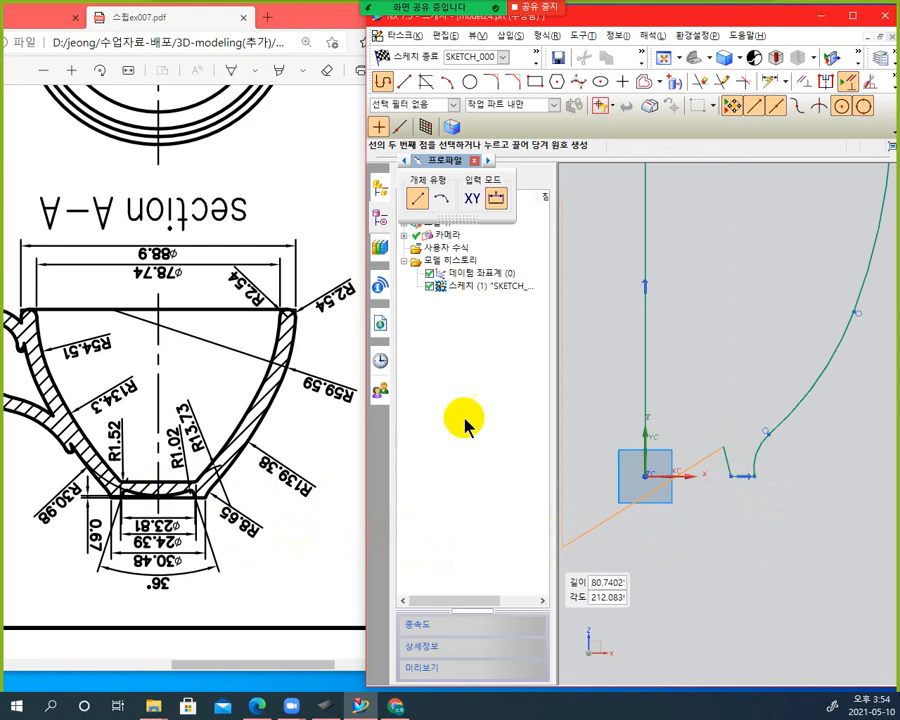
pyautogui.click(440, 200)
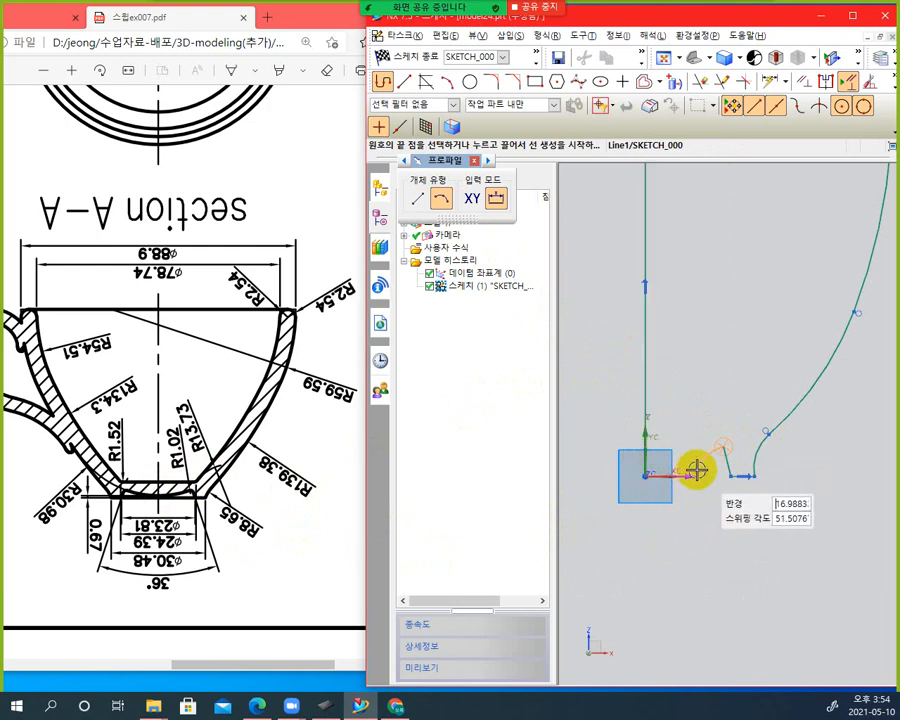
pyautogui.scroll(-4, 693, 470)
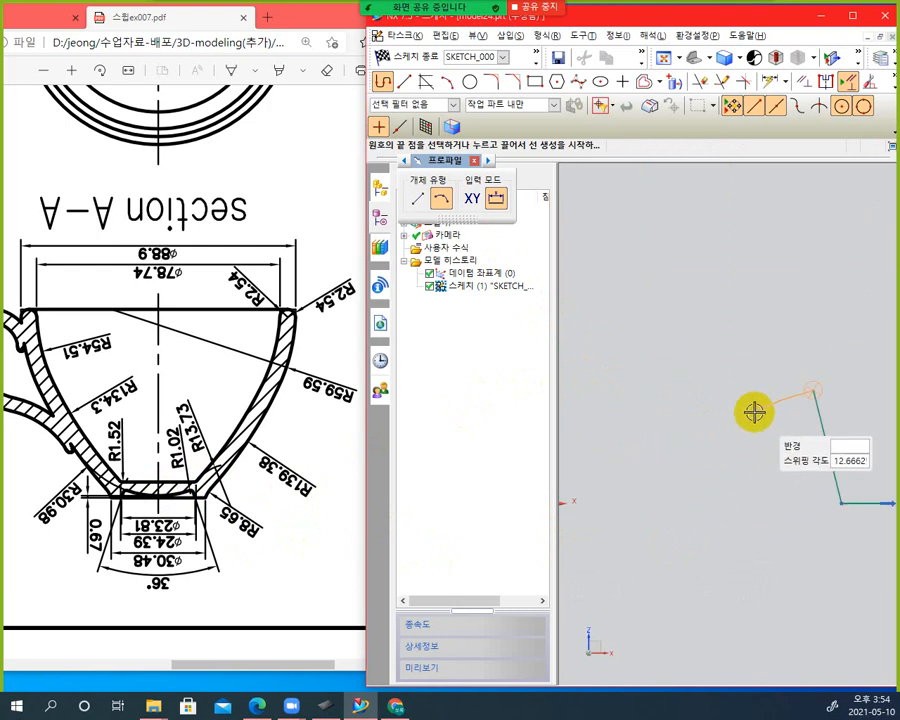
pyautogui.click(811, 390)
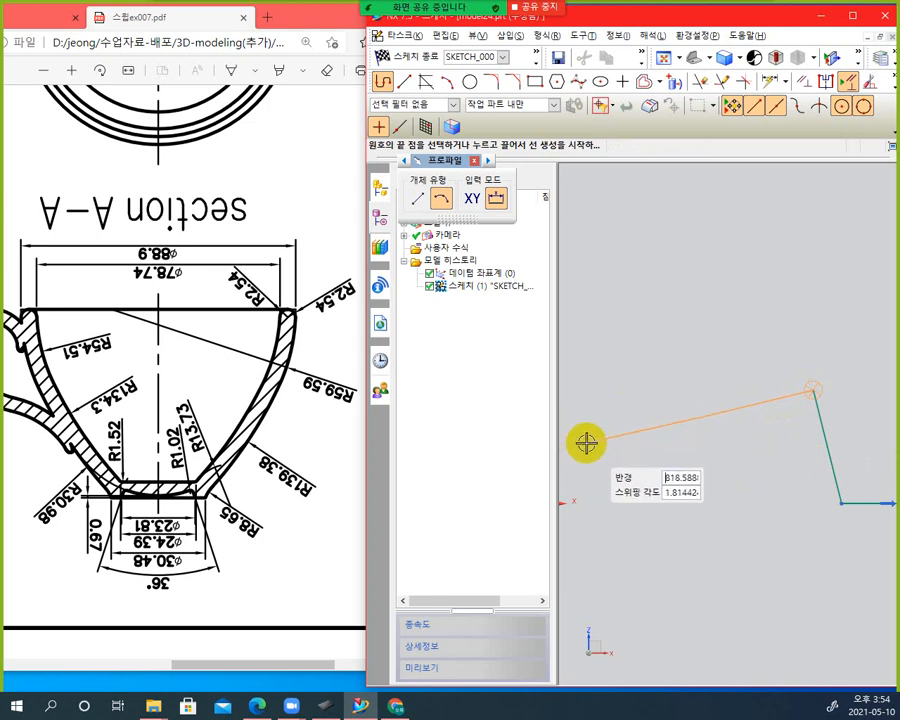
pyautogui.scroll(-3, 584, 441)
pyautogui.scroll(-1, 582, 440)
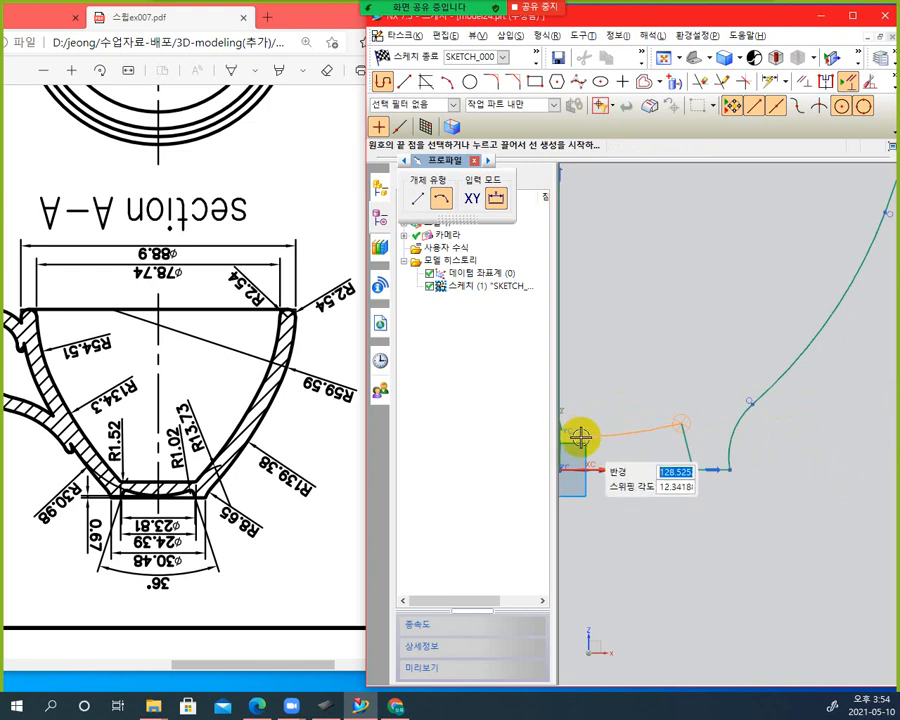
pyautogui.click(581, 437)
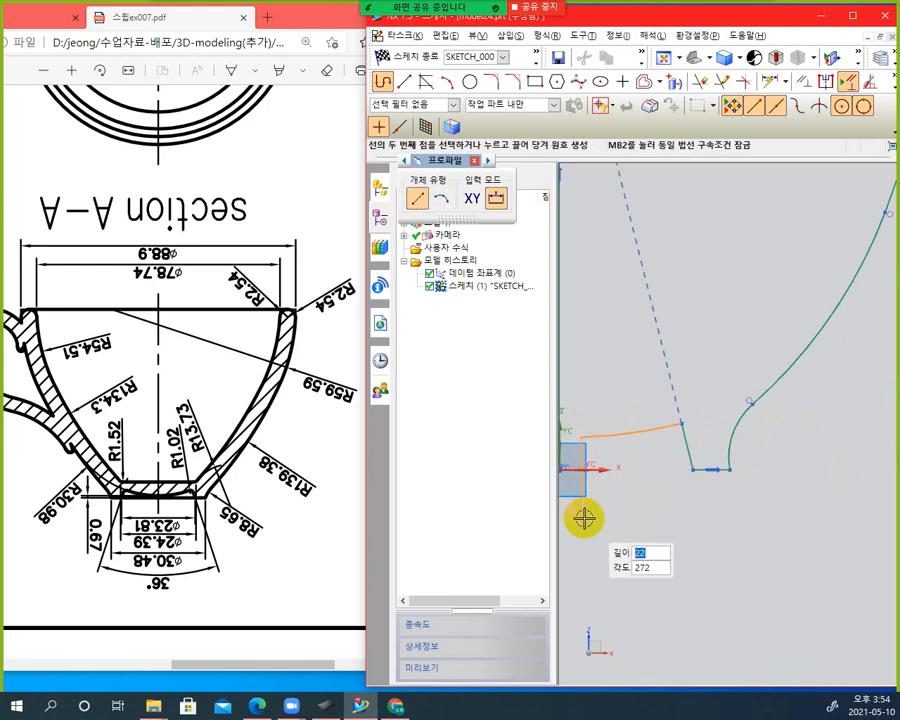
pyautogui.press('Escape')
pyautogui.press('Escape')
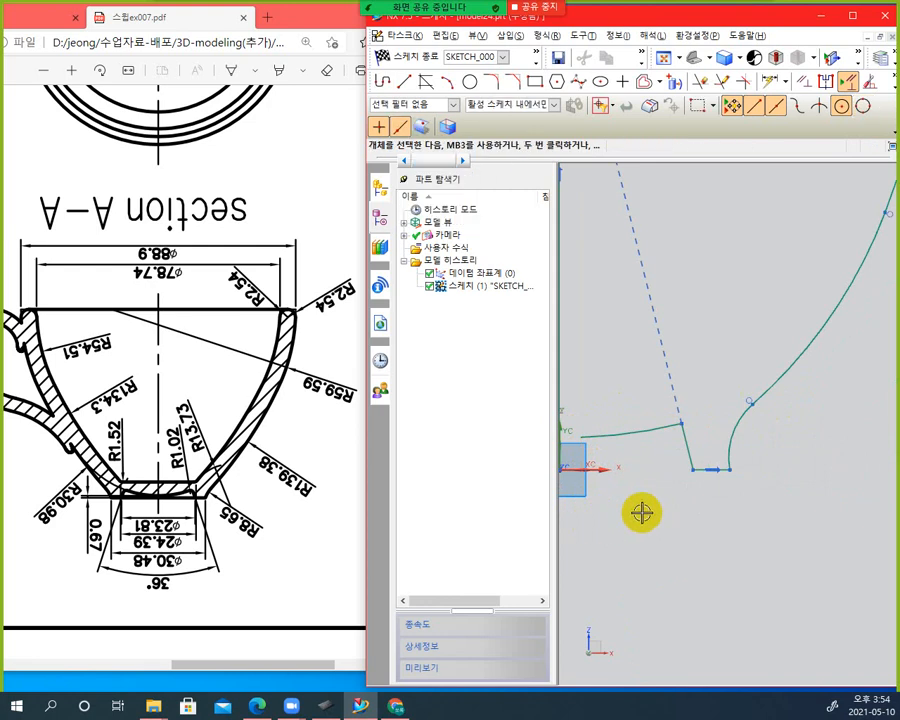
# Delete the inferred constraint shown as a dashed extension of the foot's inner slanted edge
pyautogui.keyDown('shift'); pyautogui.moveTo(639, 468); pyautogui.dragTo(713, 538, button='middle'); pyautogui.keyUp('shift')
pyautogui.scroll(-1, 662, 505)
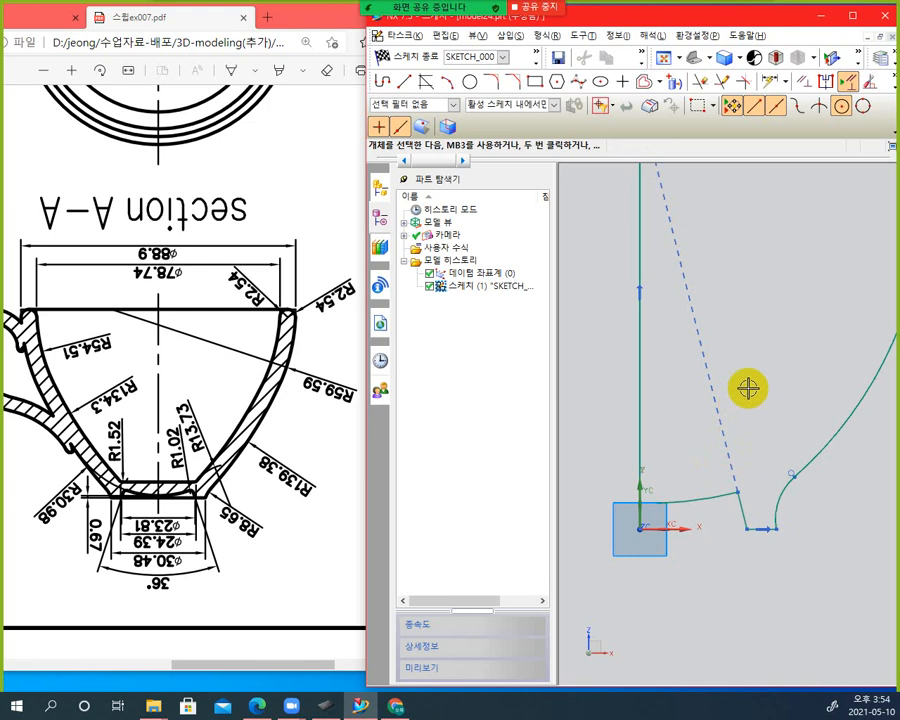
pyautogui.click(722, 426)
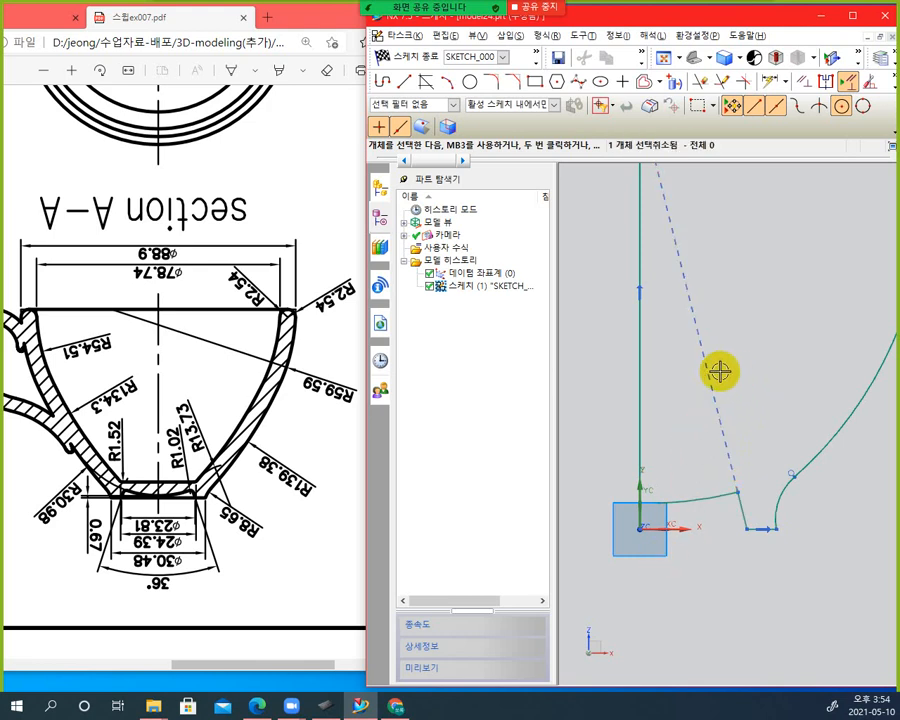
pyautogui.press('Delete')
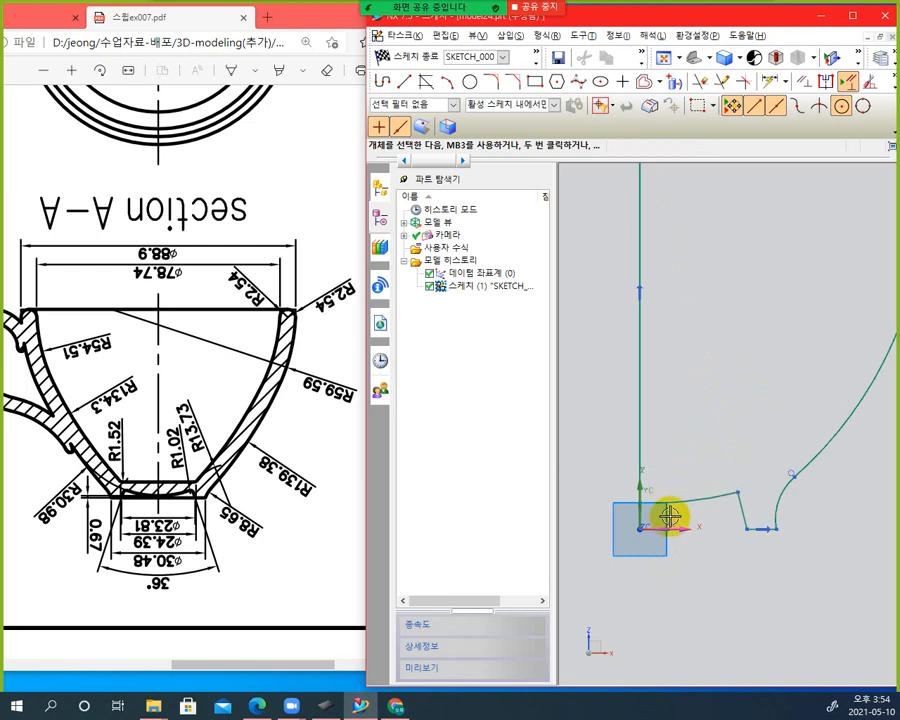
# Constrain the base arc's free endpoint onto the vertical axis line with a point-on-curve constraint
pyautogui.scroll(5, 665, 512)
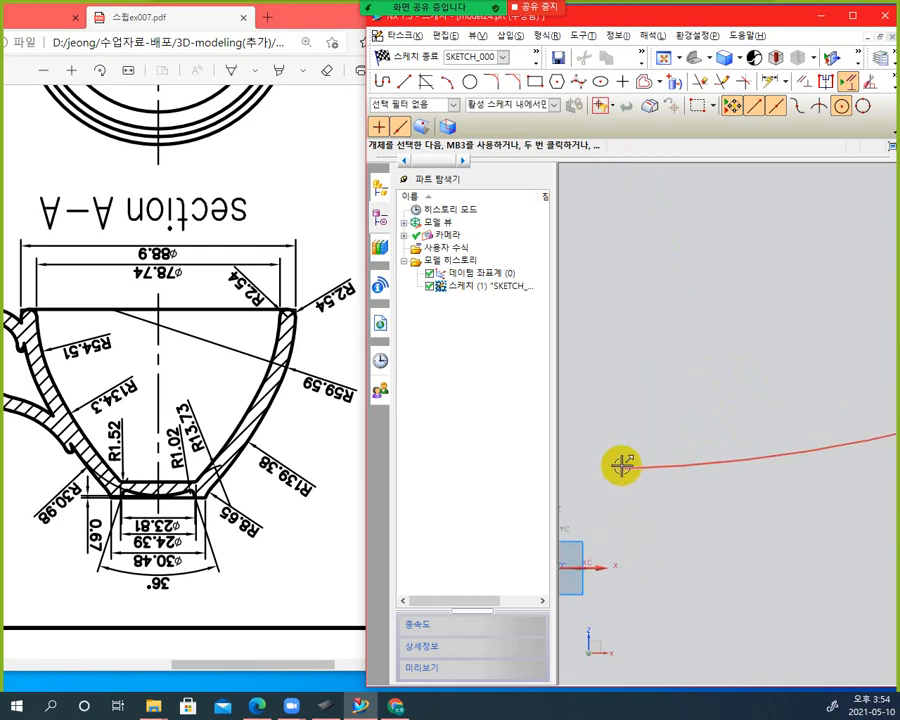
pyautogui.scroll(-5, 622, 470)
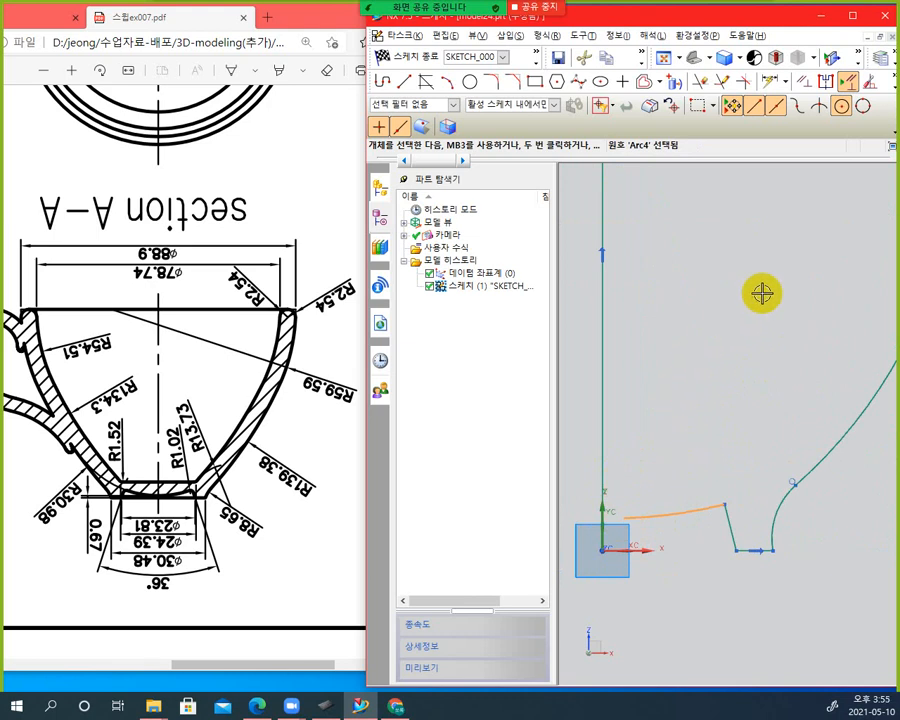
pyautogui.click(805, 80)
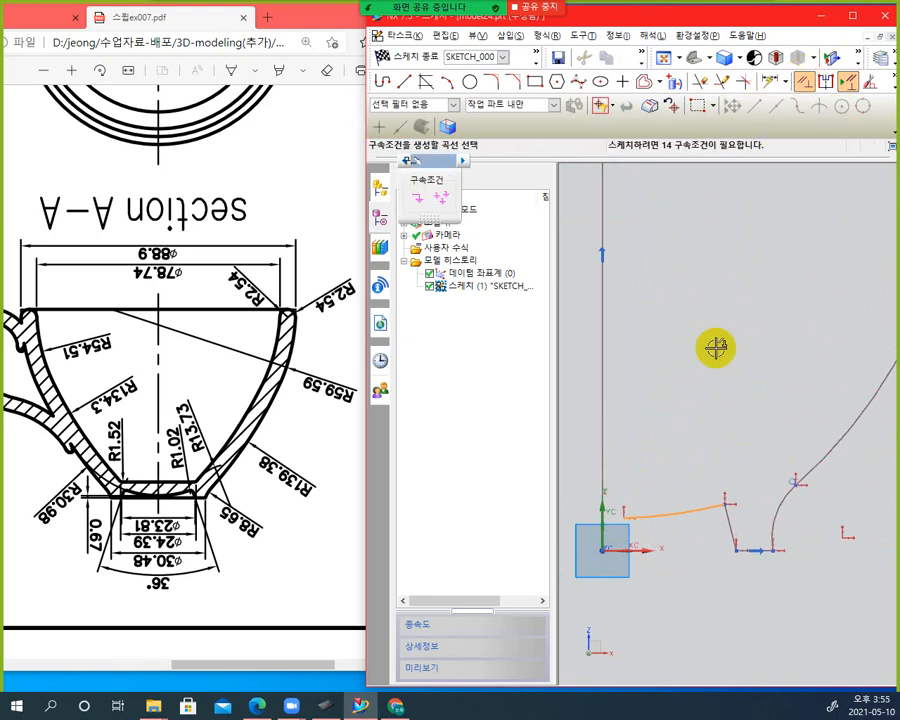
pyautogui.click(601, 463)
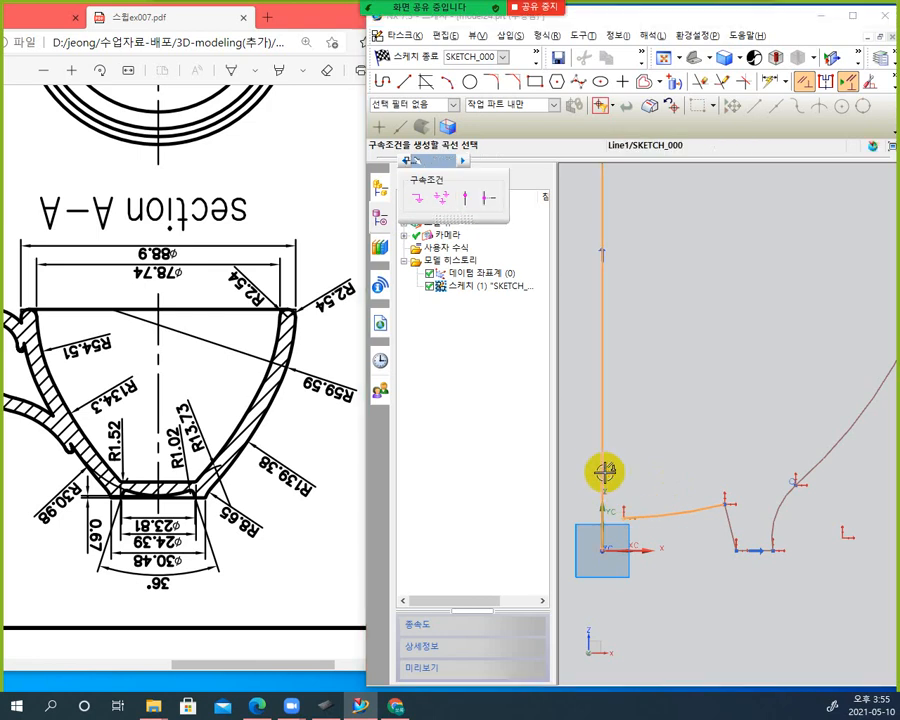
pyautogui.click(466, 199)
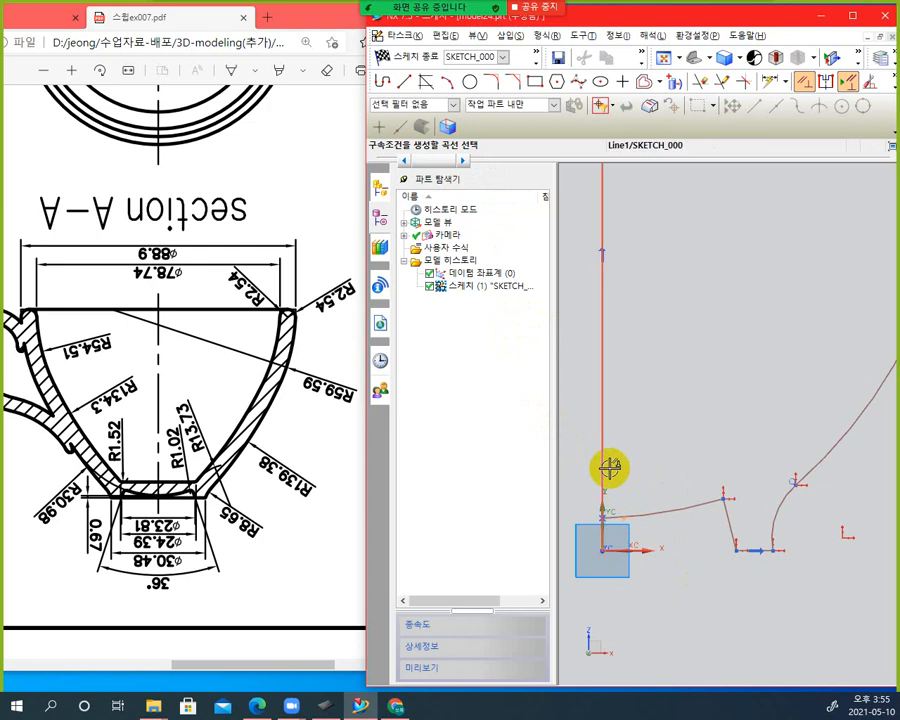
# Make the foot's bottom edge collinear with the X axis
pyautogui.click(749, 551)
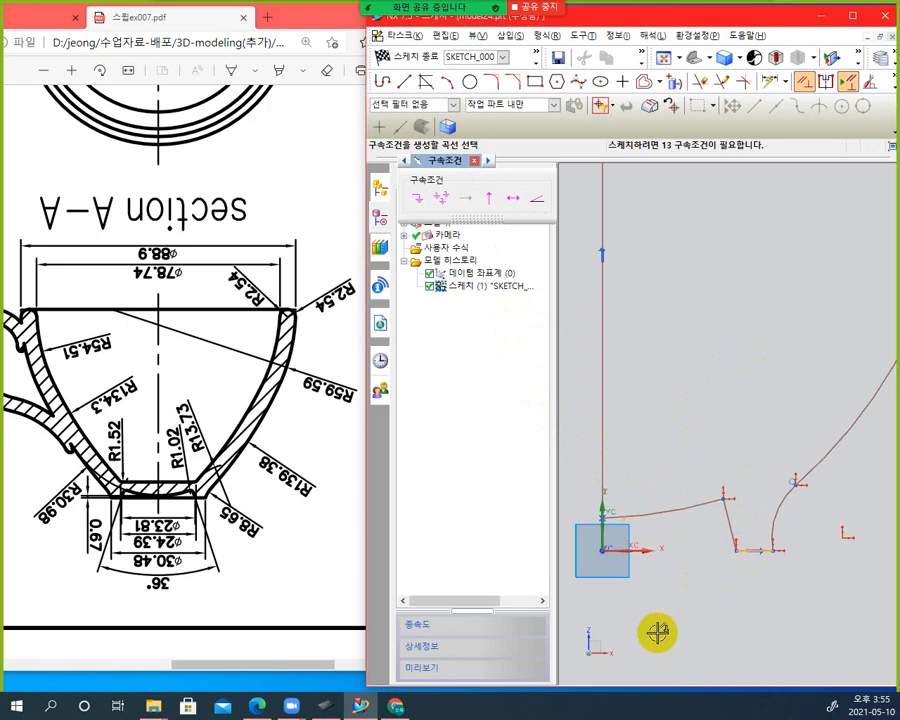
pyautogui.click(610, 545)
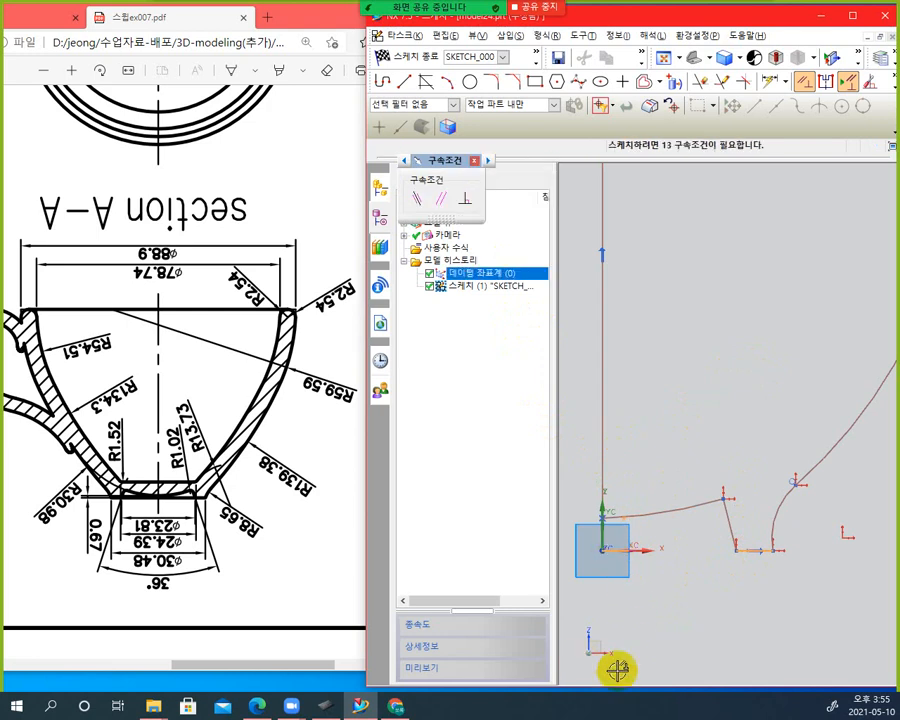
pyautogui.click(419, 200)
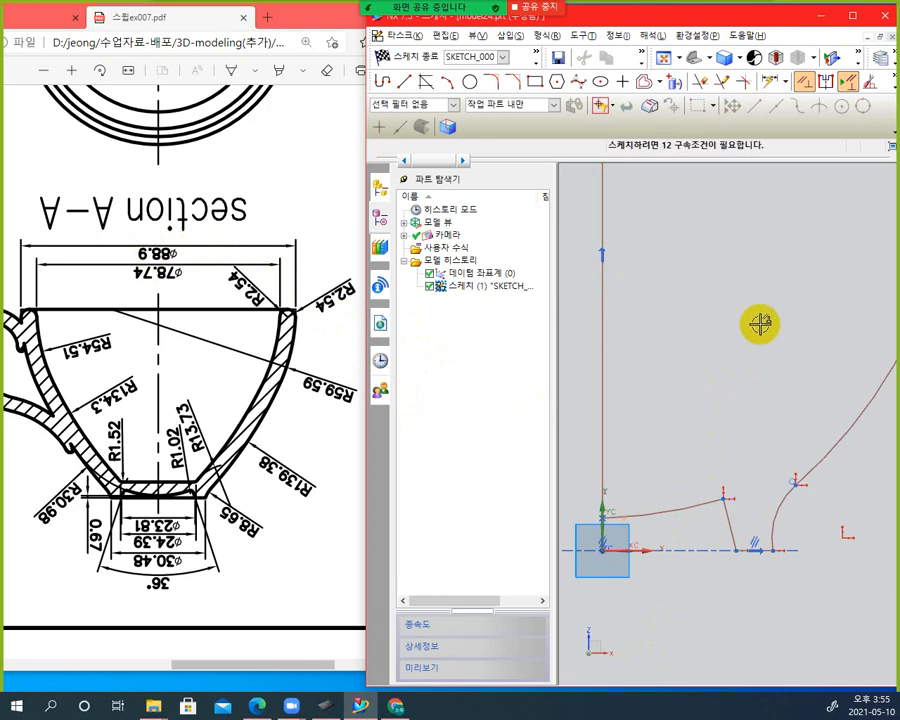
pyautogui.keyDown('shift'); pyautogui.moveTo(766, 288); pyautogui.dragTo(688, 448, button='middle'); pyautogui.keyUp('shift')
pyautogui.scroll(-1, 690, 433)
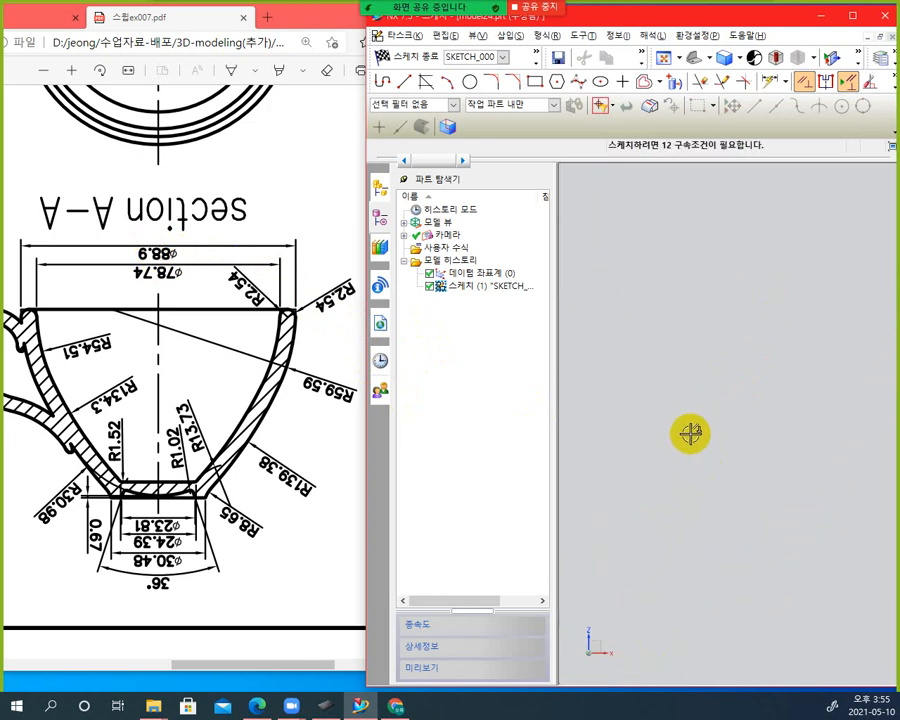
pyautogui.scroll(-2, 690, 433)
pyautogui.keyDown('shift'); pyautogui.moveTo(686, 400); pyautogui.dragTo(722, 471, button='middle'); pyautogui.keyUp('shift')
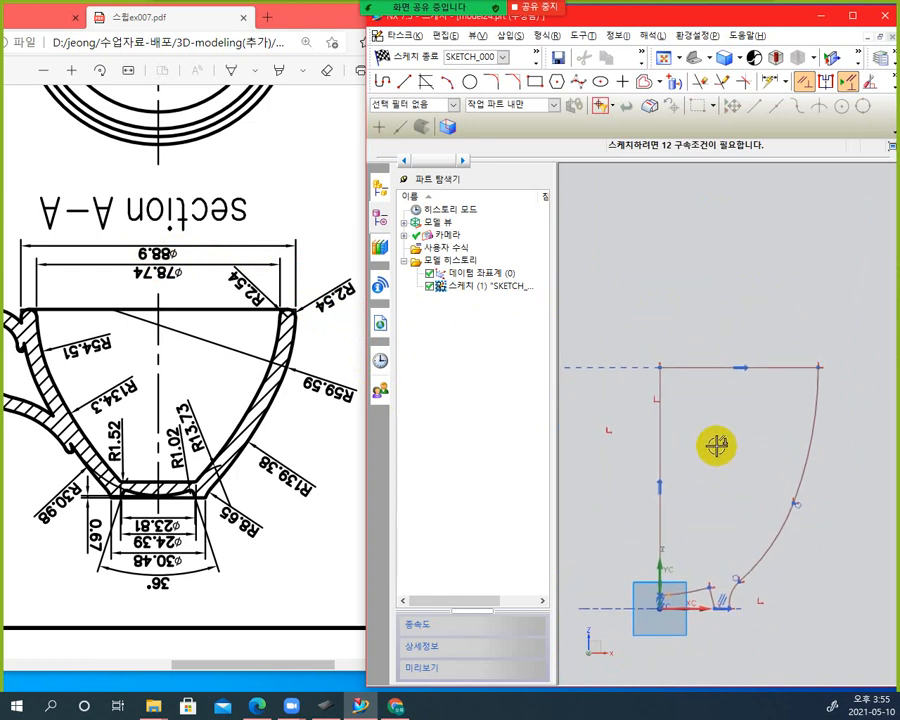
# Add a horizontal dimension between the rim's outer endpoint and the vertical axis line, placed above the profile
pyautogui.click(659, 378)
pyautogui.click(820, 366)
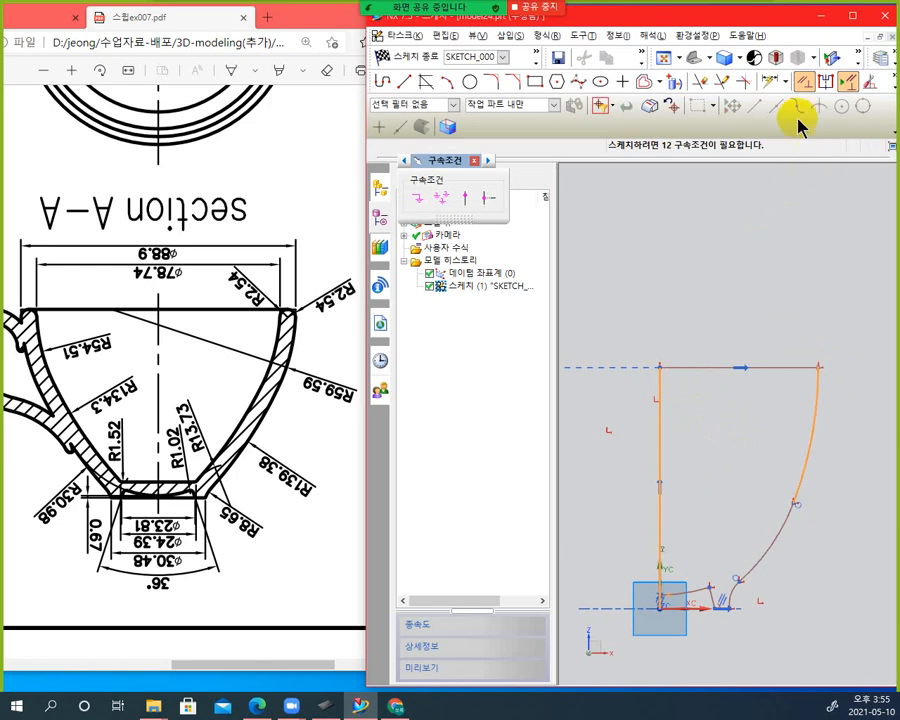
pyautogui.click(771, 82)
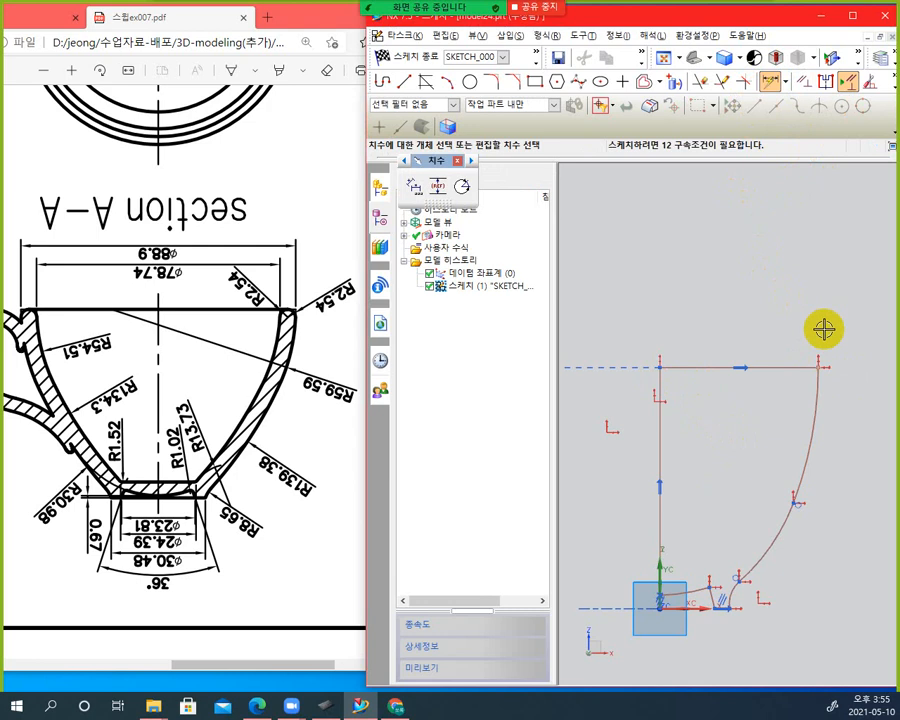
pyautogui.click(818, 368)
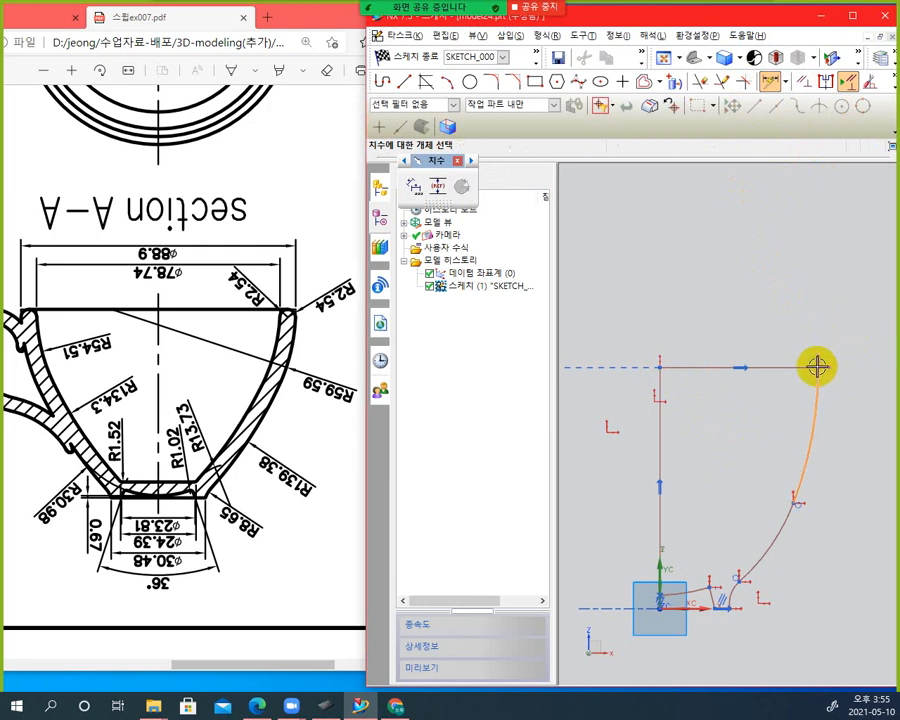
pyautogui.click(660, 390)
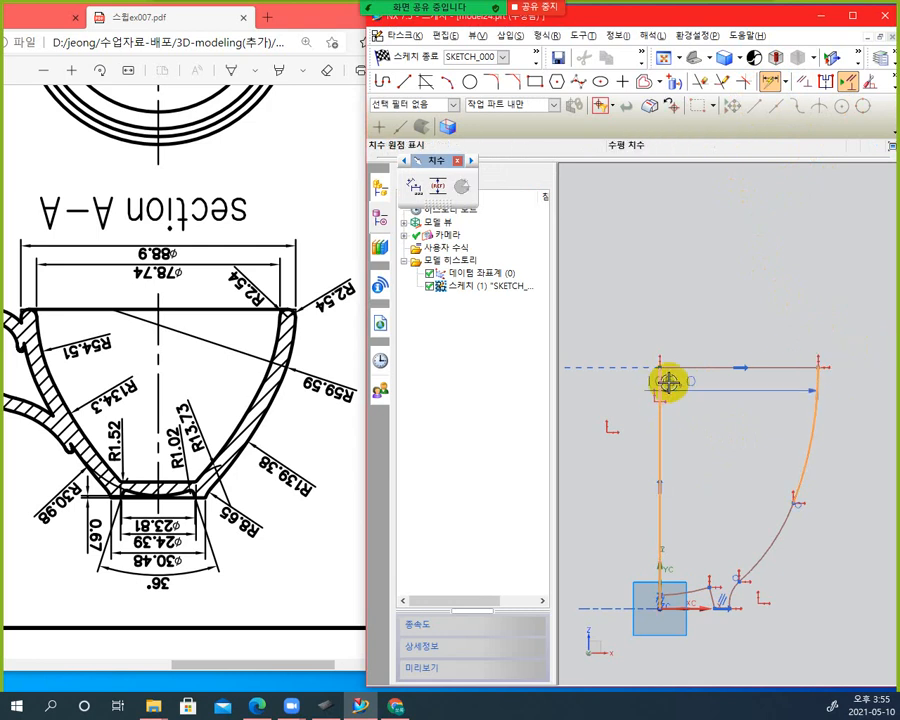
pyautogui.click(707, 261)
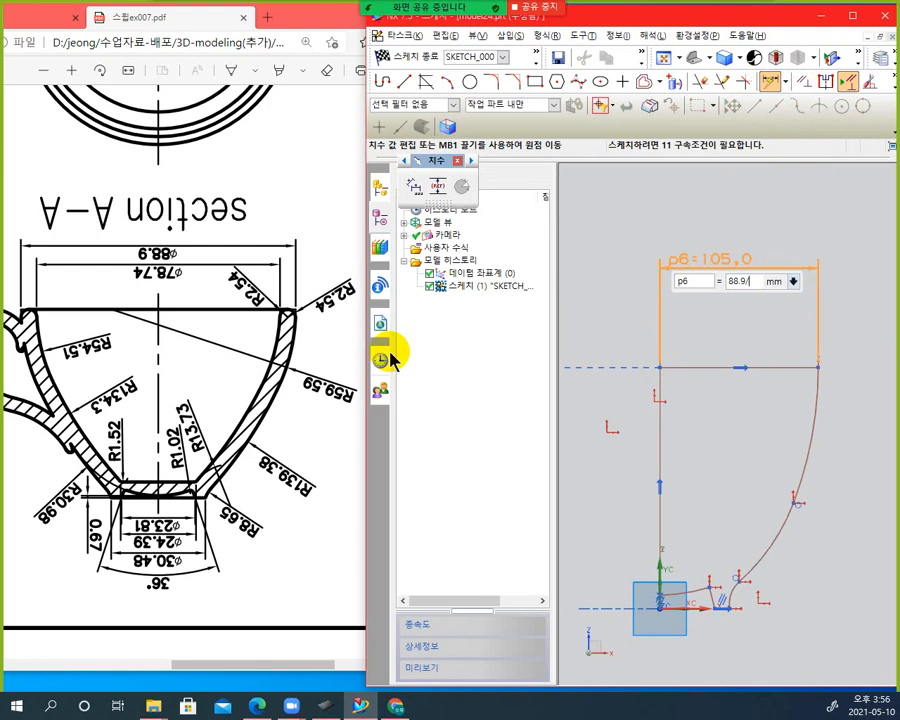
# Try setting the rim's horizontal dimension to 88.9/2, and undo that value change
pyautogui.write('88.9/2')
pyautogui.press('Return')
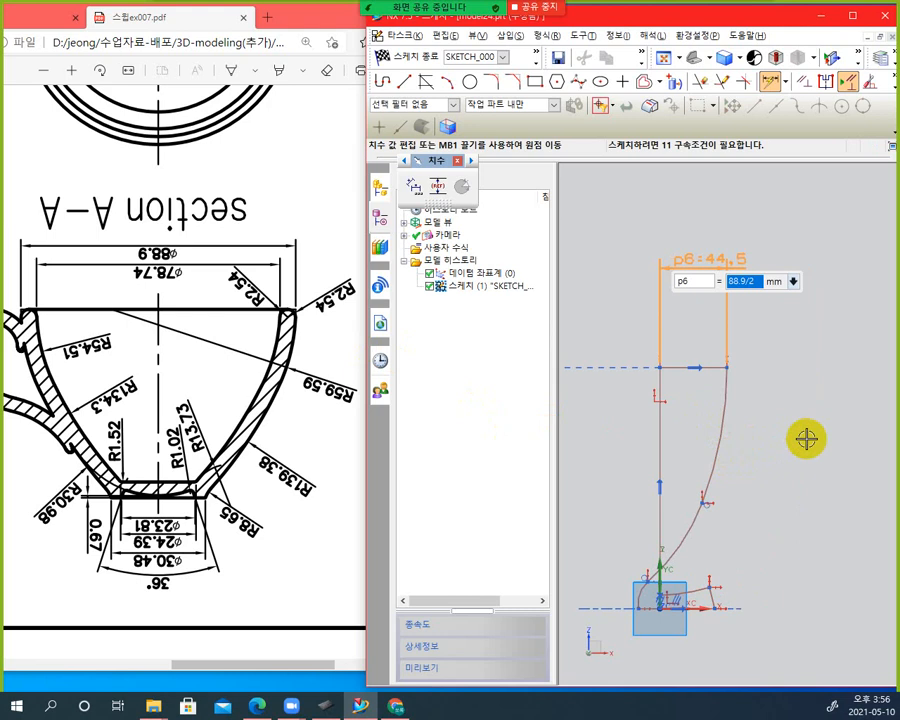
pyautogui.press('Return')
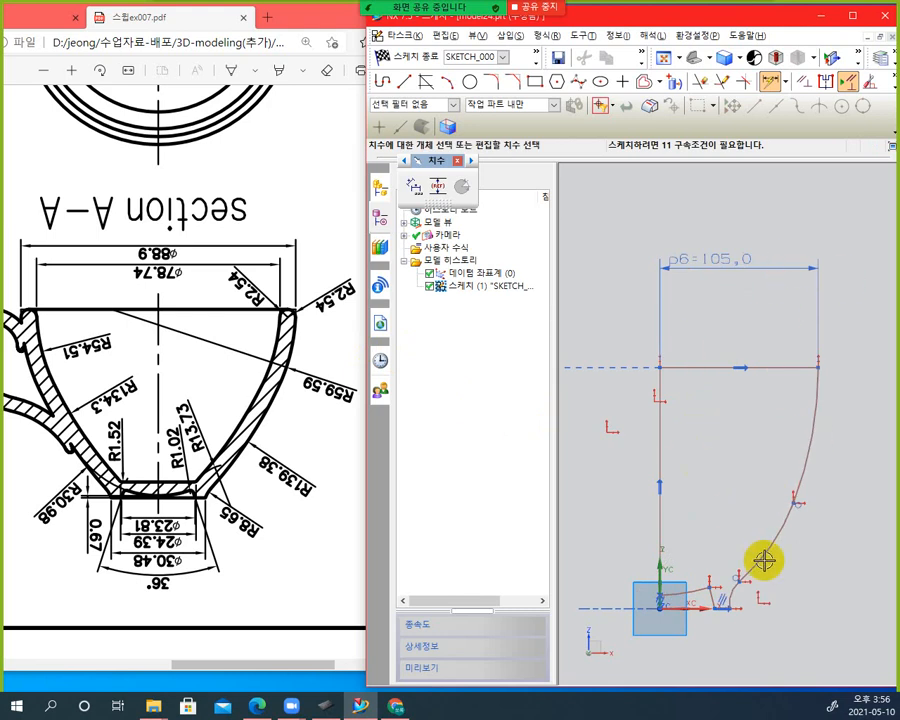
# Dimension the height of the base arc's axis endpoint above the X axis and set it to 0.67 mm
pyautogui.scroll(5, 719, 600)
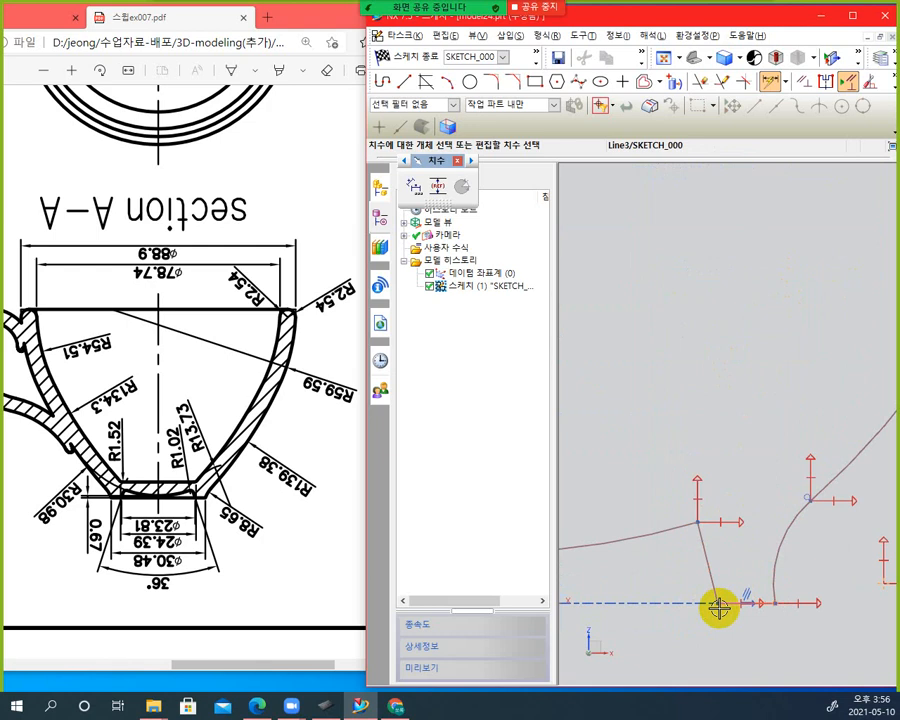
pyautogui.keyDown('shift'); pyautogui.moveTo(703, 562); pyautogui.dragTo(764, 347, button='middle'); pyautogui.keyUp('shift')
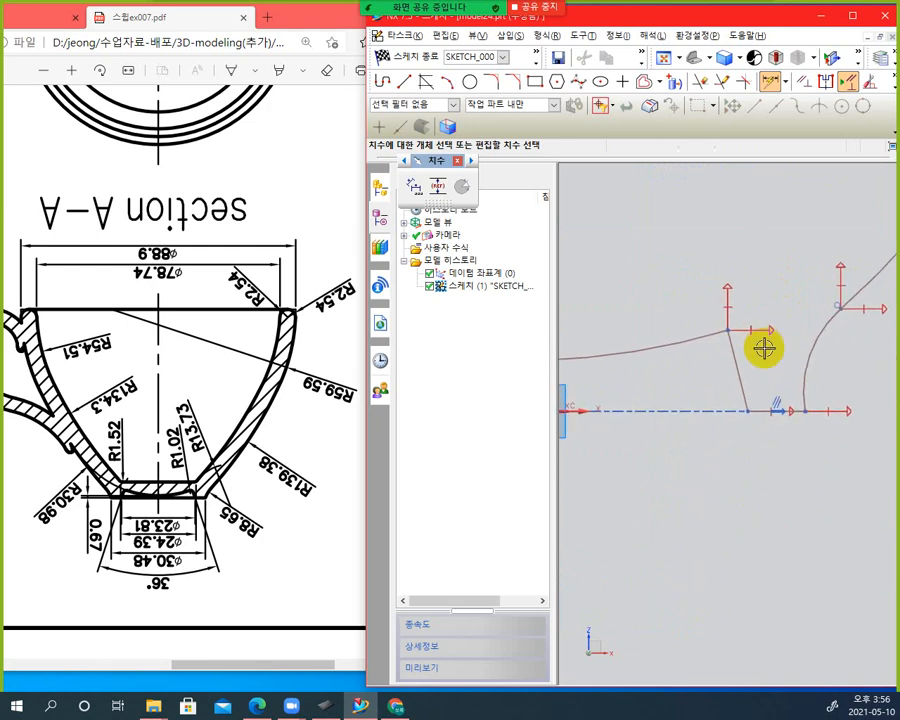
pyautogui.scroll(-4, 699, 454)
pyautogui.scroll(2, 698, 453)
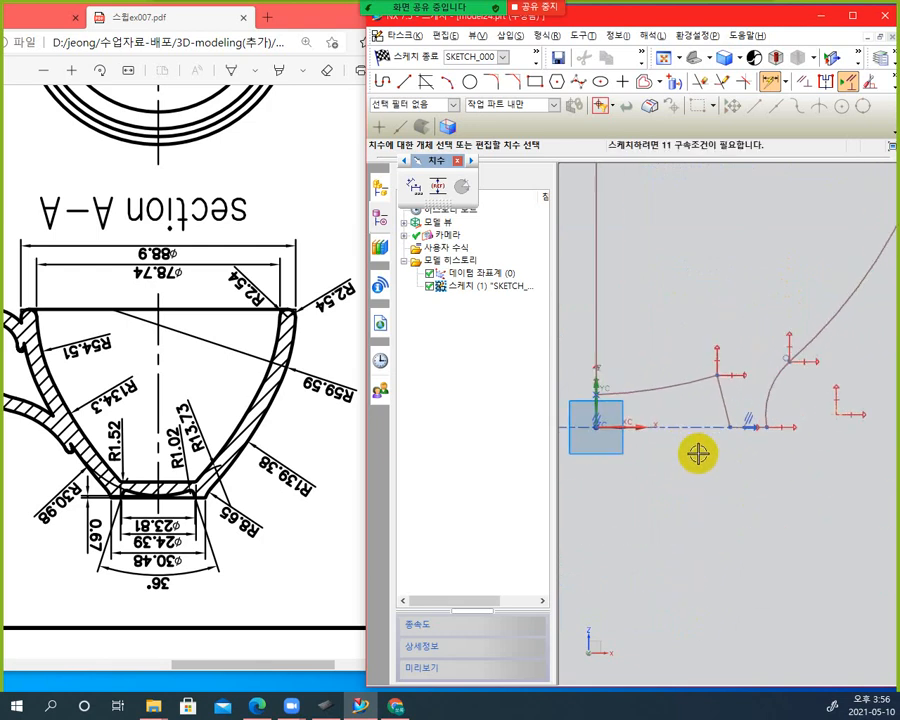
pyautogui.scroll(1, 698, 454)
pyautogui.moveTo(640, 364)
pyautogui.keyDown('shift'); pyautogui.mouseDown(button='middle')
pyautogui.moveTo(660, 362)
pyautogui.moveTo(721, 318)
pyautogui.moveTo(730, 336)
pyautogui.mouseUp(button='middle'); pyautogui.keyUp('shift')
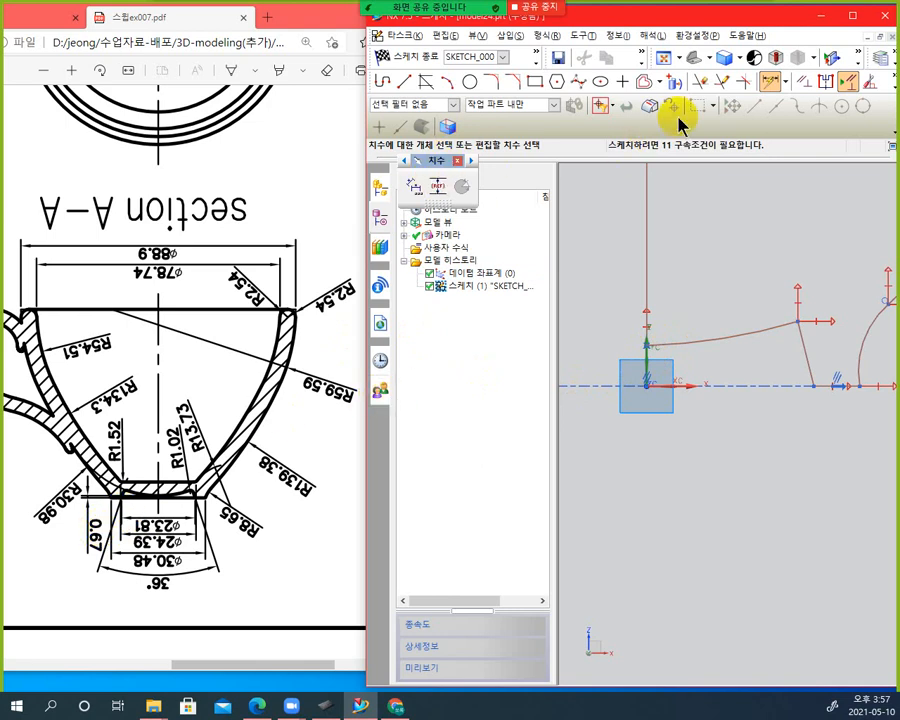
pyautogui.click(646, 346)
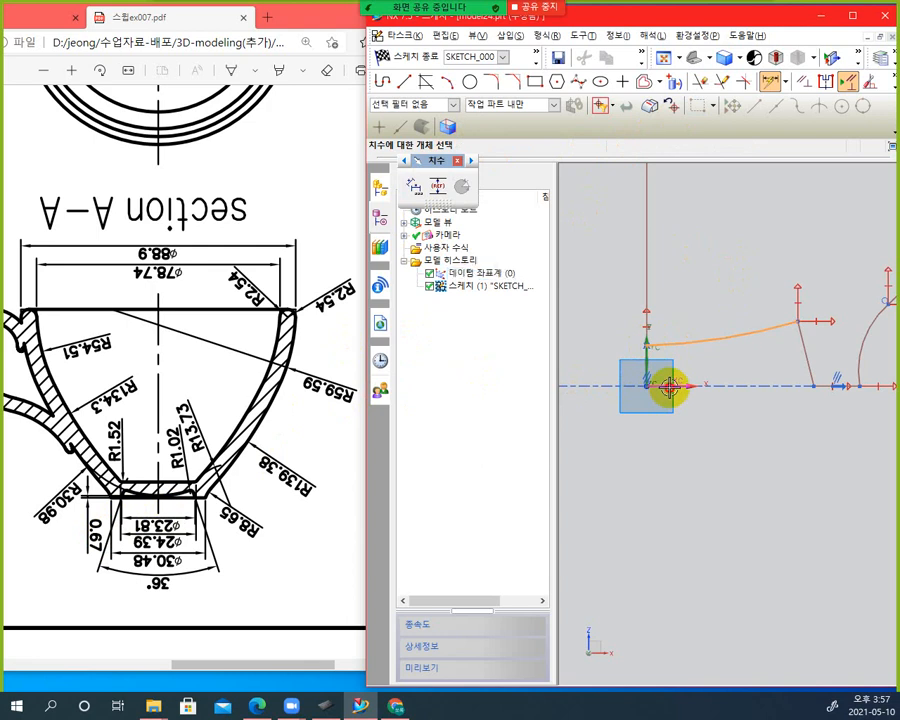
pyautogui.click(587, 362)
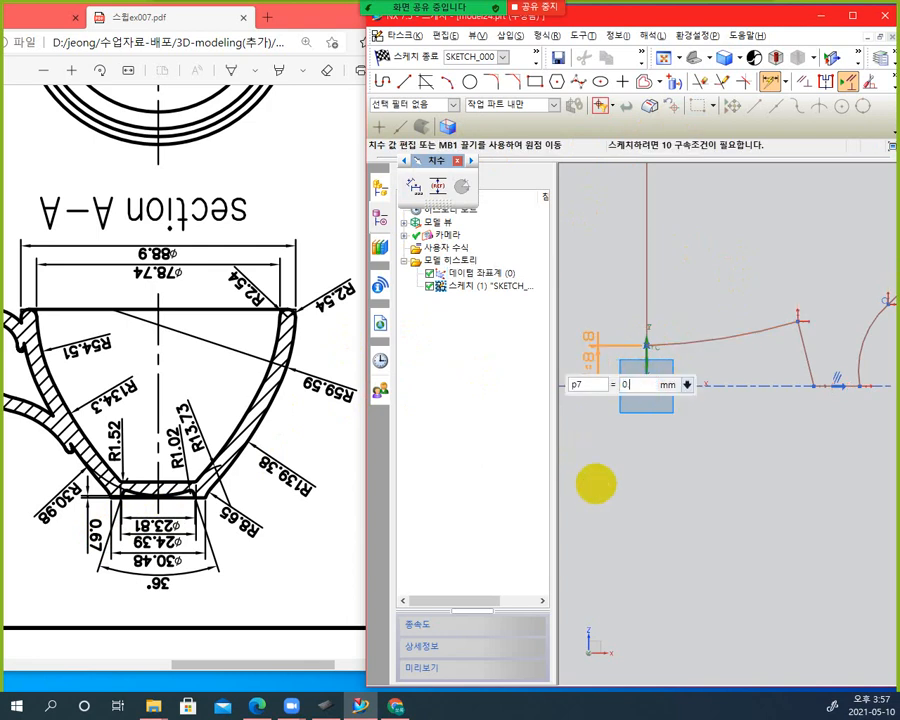
pyautogui.write('0.67')
pyautogui.press('Return')
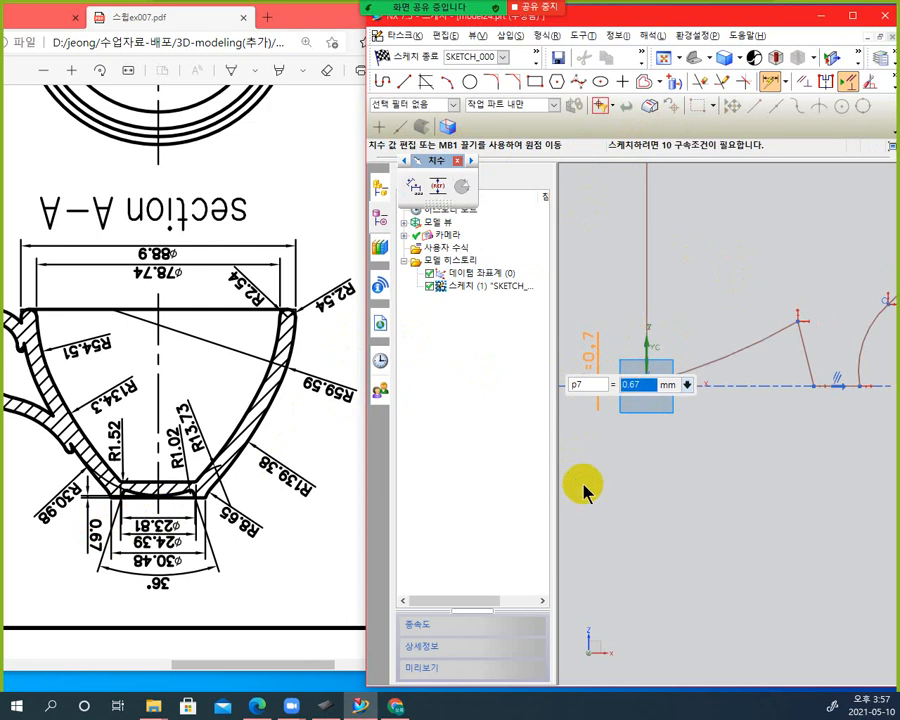
# Dimension the foot's inner bottom corner horizontally from the vertical axis line and set the distance to 23.81/2 mm
pyautogui.doubleClick(232, 530)
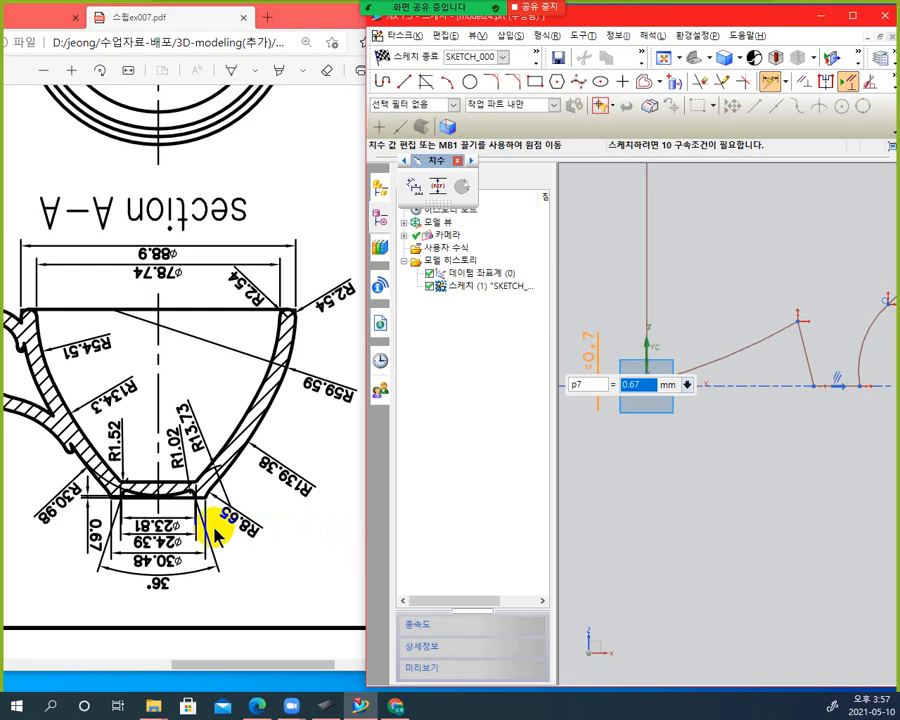
pyautogui.click(183, 532)
pyautogui.doubleClick(200, 505)
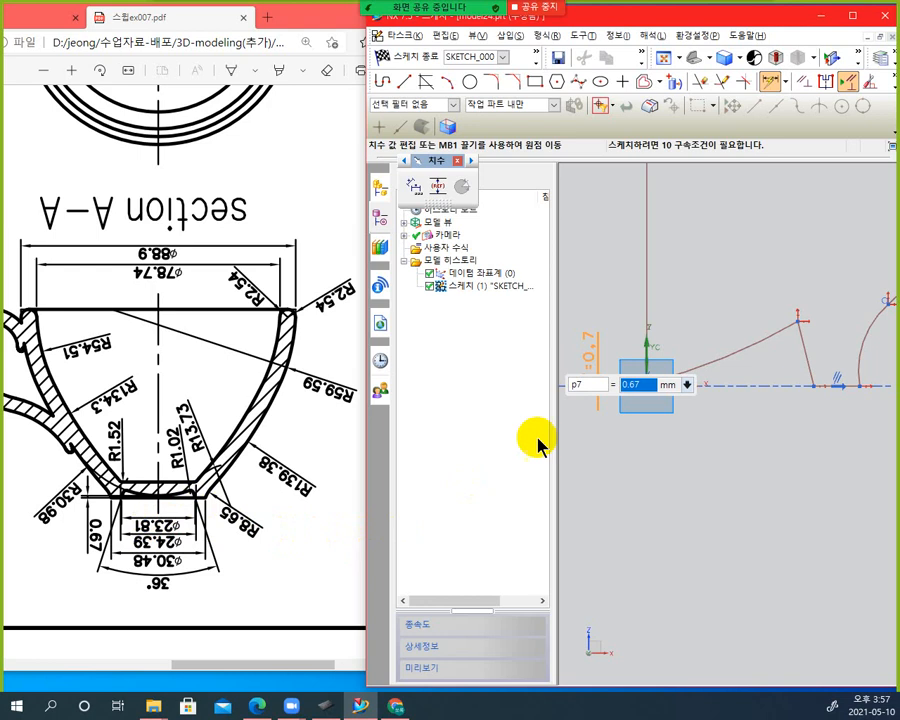
pyautogui.click(811, 385)
pyautogui.click(645, 280)
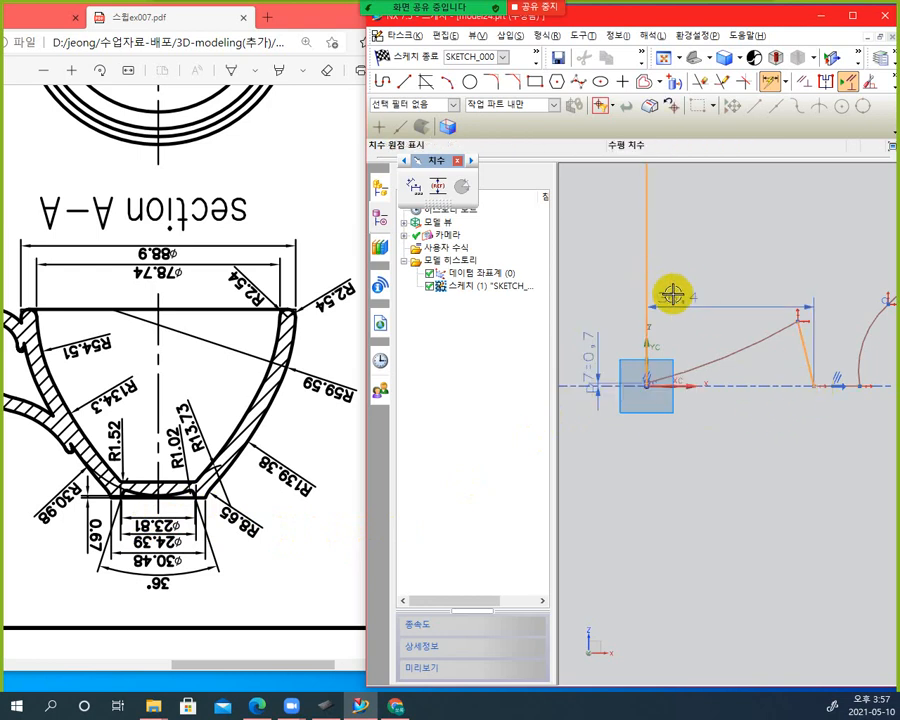
pyautogui.click(672, 514)
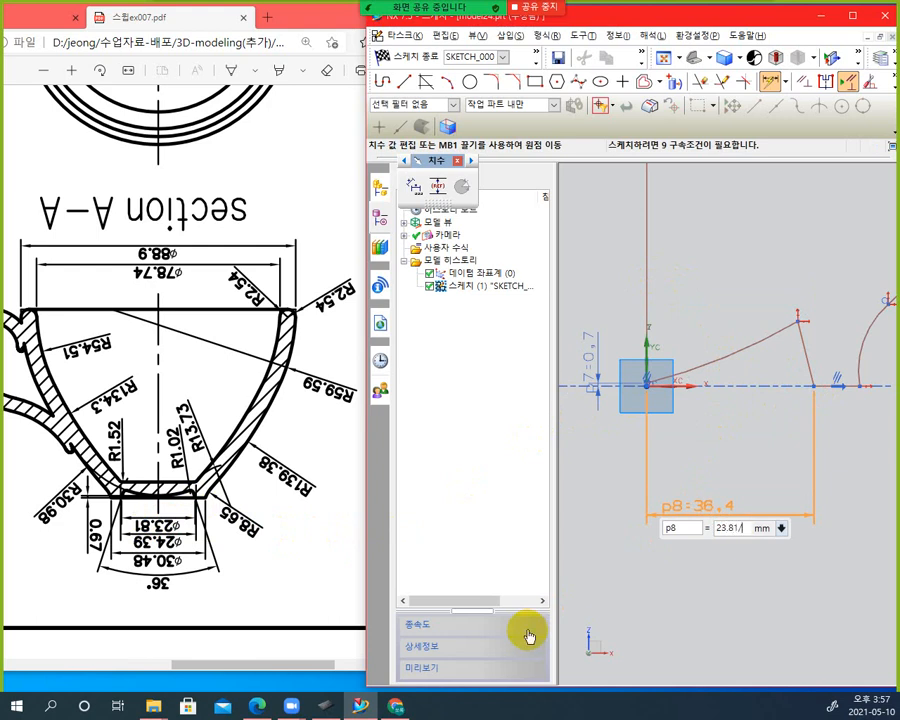
pyautogui.press('Return')
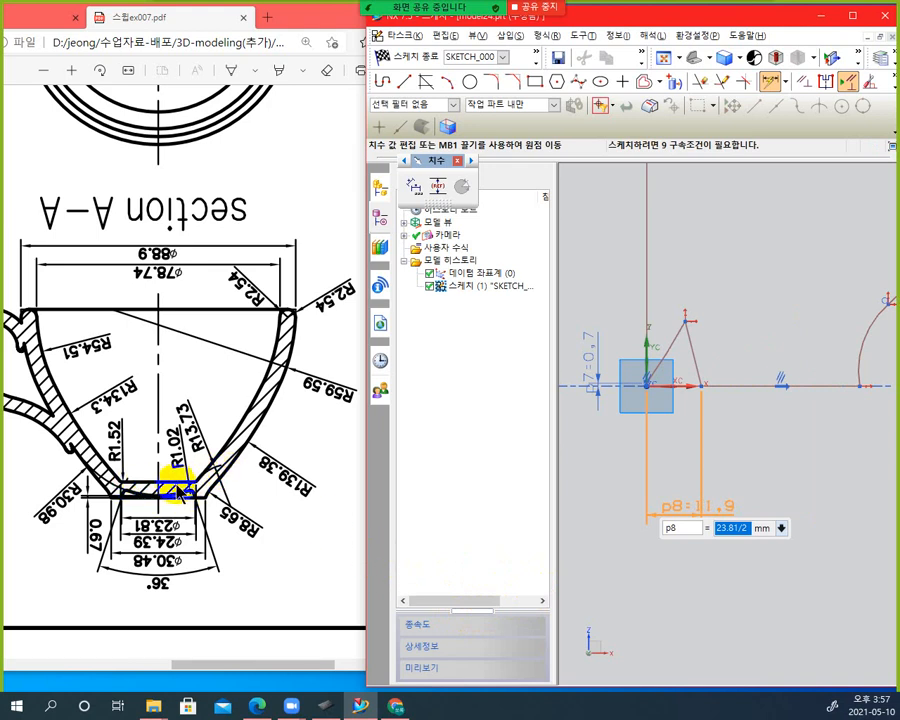
# Add a radius dimension to the base arc and set it to 30.98 mm
pyautogui.moveTo(57, 510); pyautogui.dragTo(47, 521)
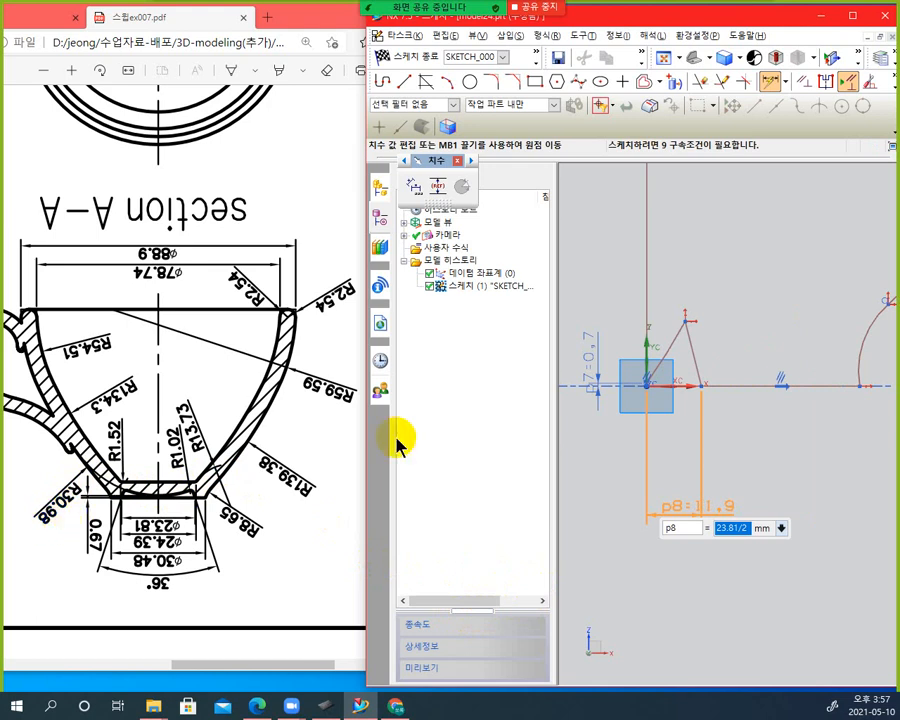
pyautogui.click(678, 337)
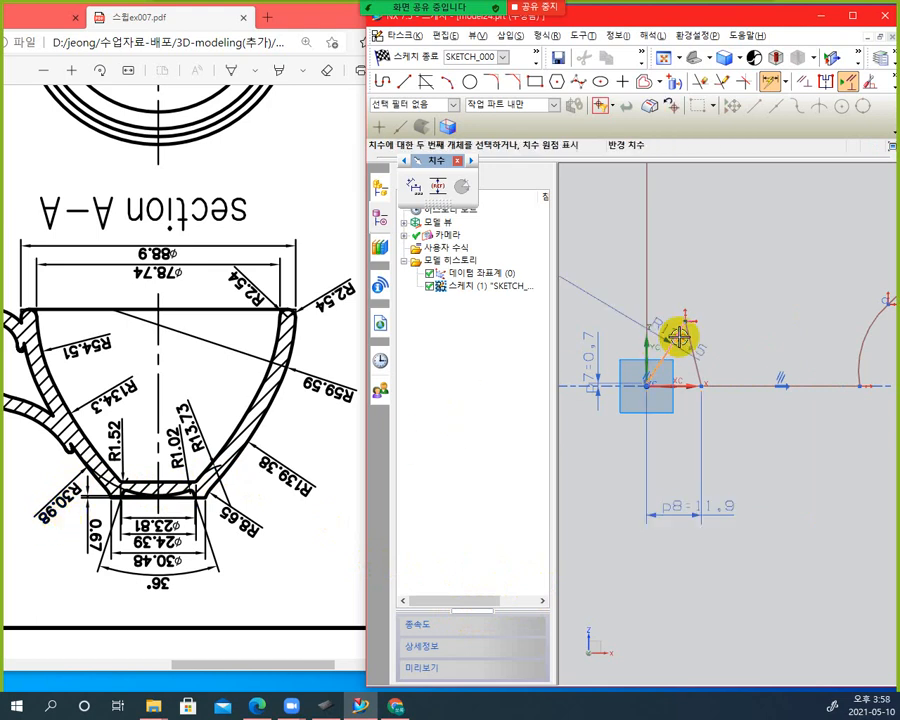
pyautogui.click(602, 289)
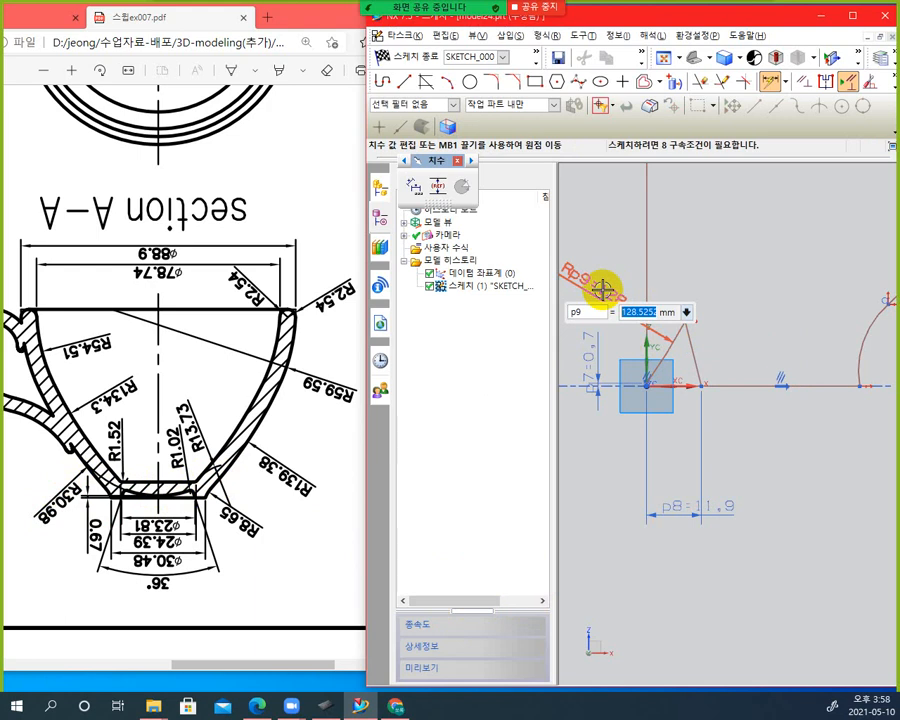
pyautogui.write('30.98')
pyautogui.press('Return')
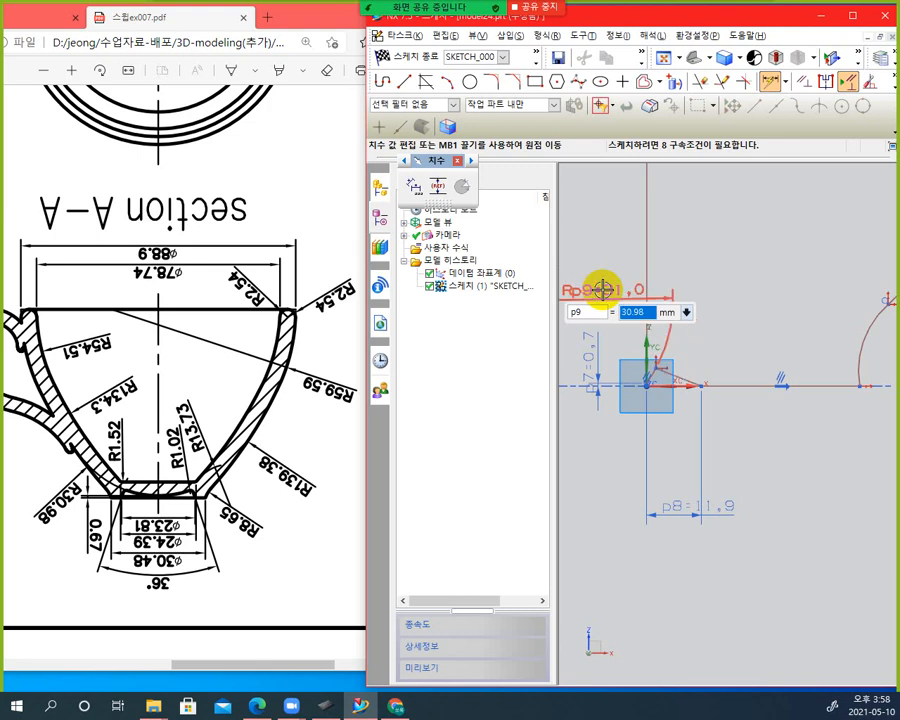
# Add an angular dimension between the foot's inner slanted edge and the vertical axis line and set it to 18°
pyautogui.scroll(4, 663, 390)
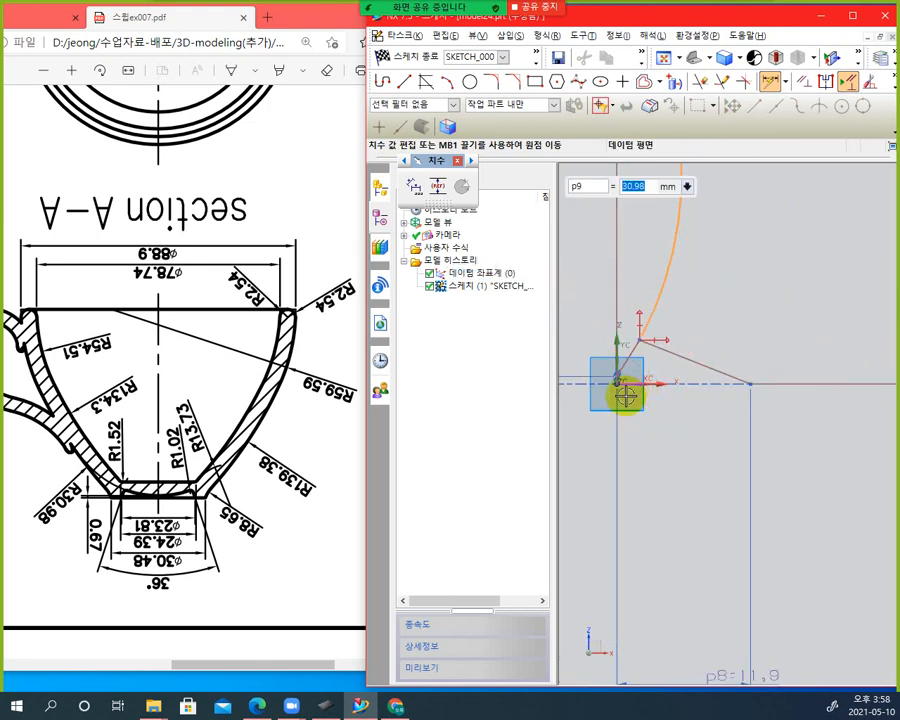
pyautogui.scroll(2, 654, 386)
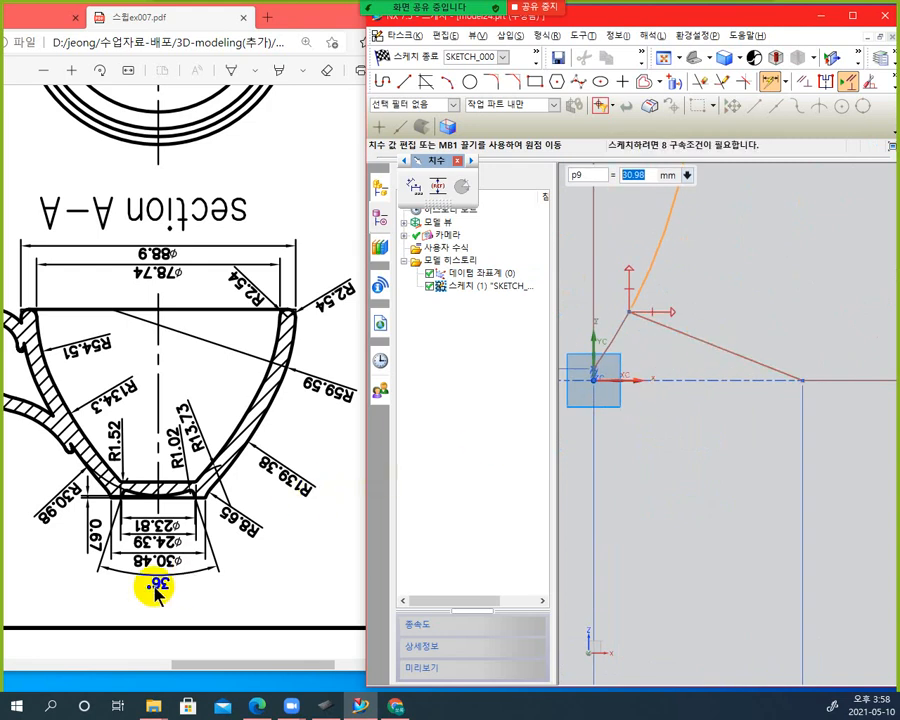
pyautogui.click(720, 344)
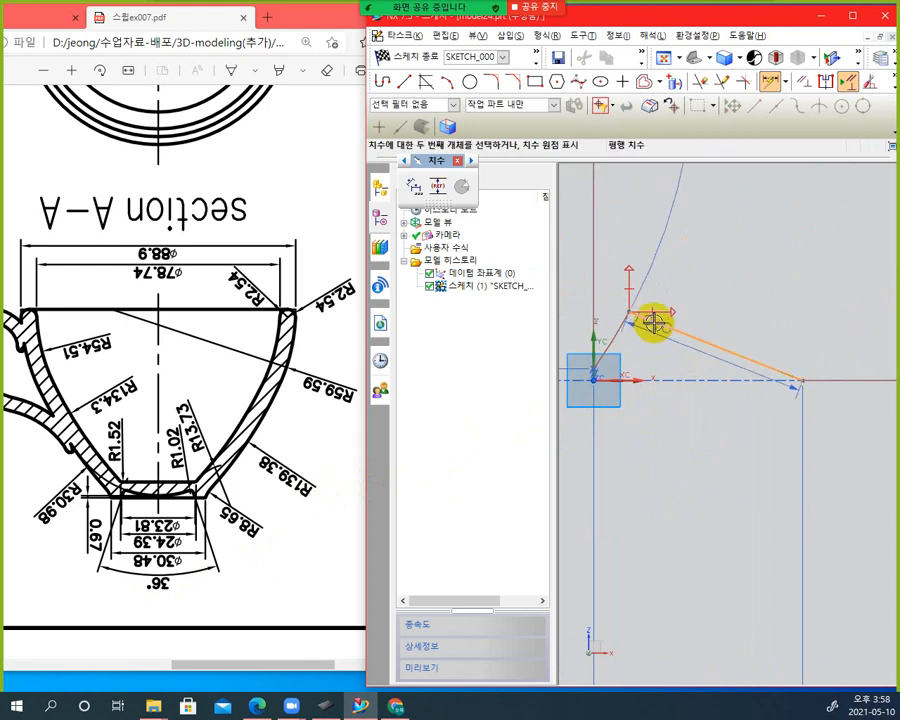
pyautogui.click(591, 265)
pyautogui.click(635, 542)
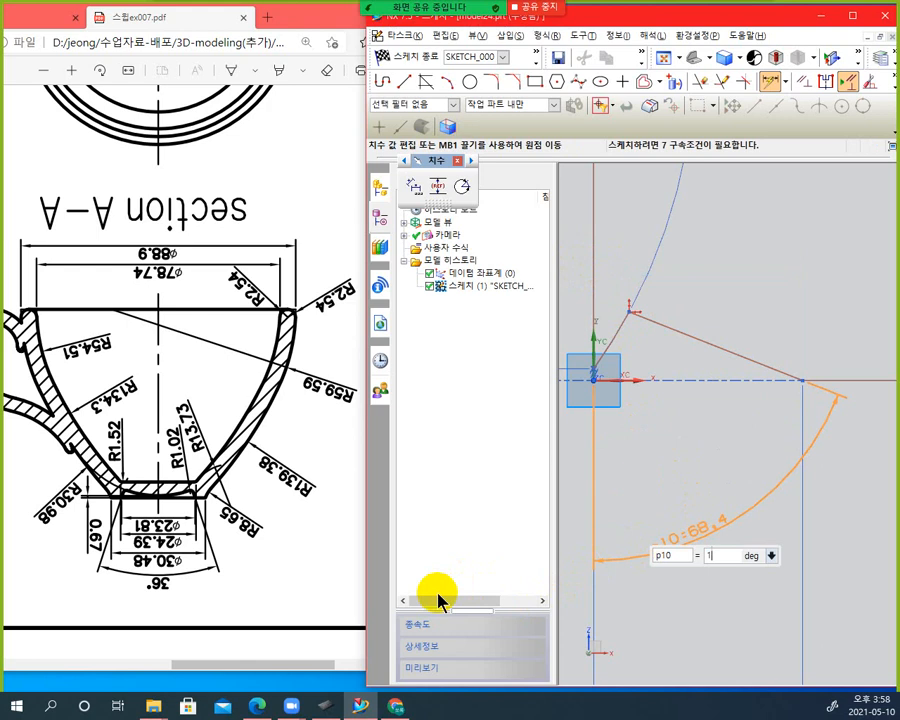
pyautogui.press('Return')
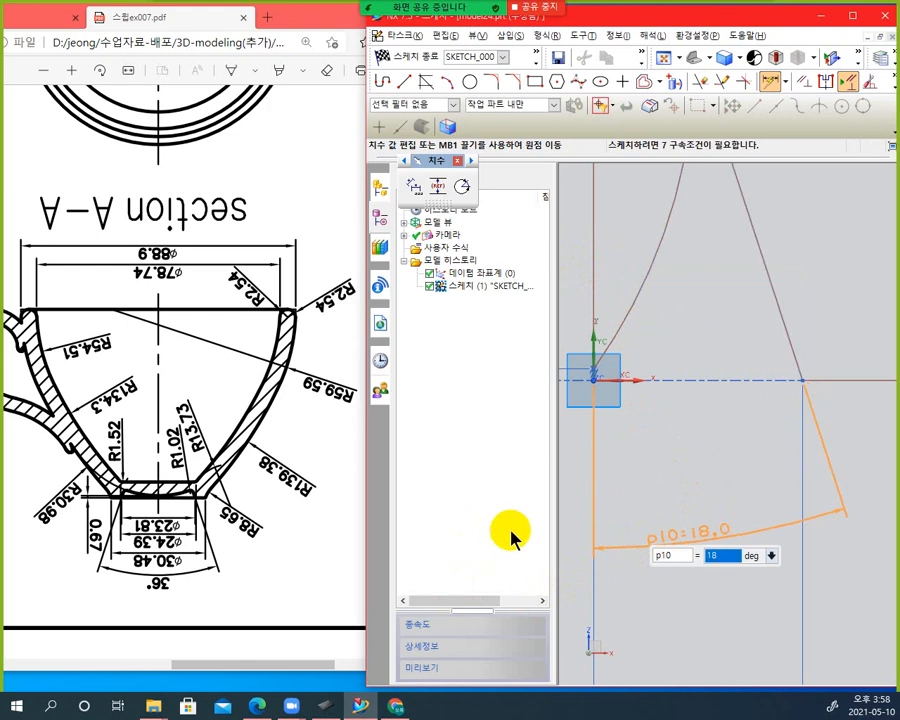
# Move the shared endpoint of the base arc and inner slanted edge down toward the foot, restoring a shallow base arc
pyautogui.scroll(-3, 706, 494)
pyautogui.scroll(2, 707, 494)
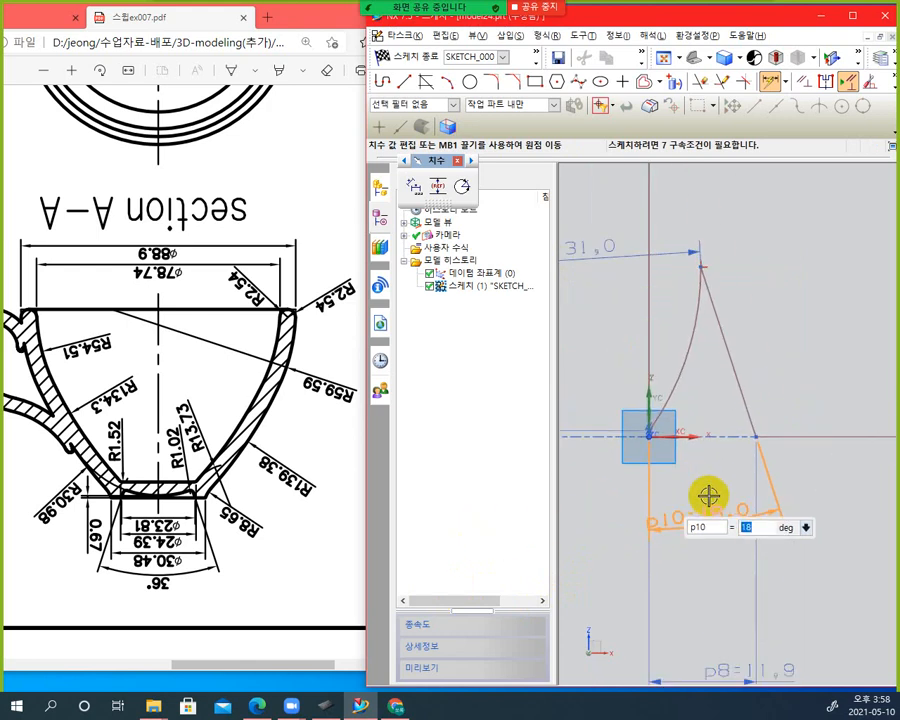
pyautogui.scroll(-2, 707, 493)
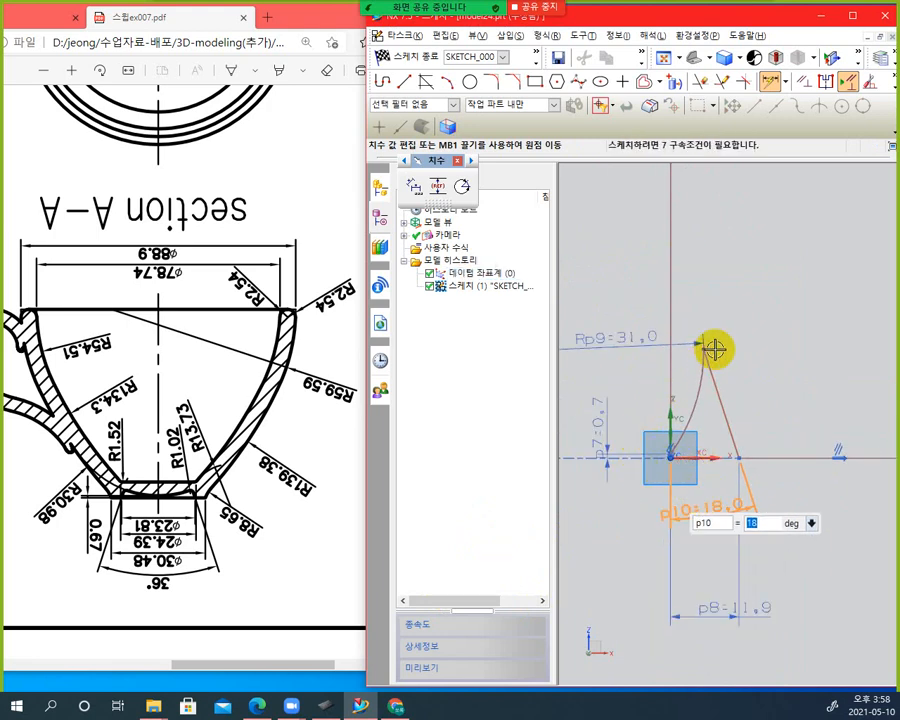
pyautogui.moveTo(706, 347); pyautogui.dragTo(727, 371)
pyautogui.press('Escape')
pyautogui.press('Escape')
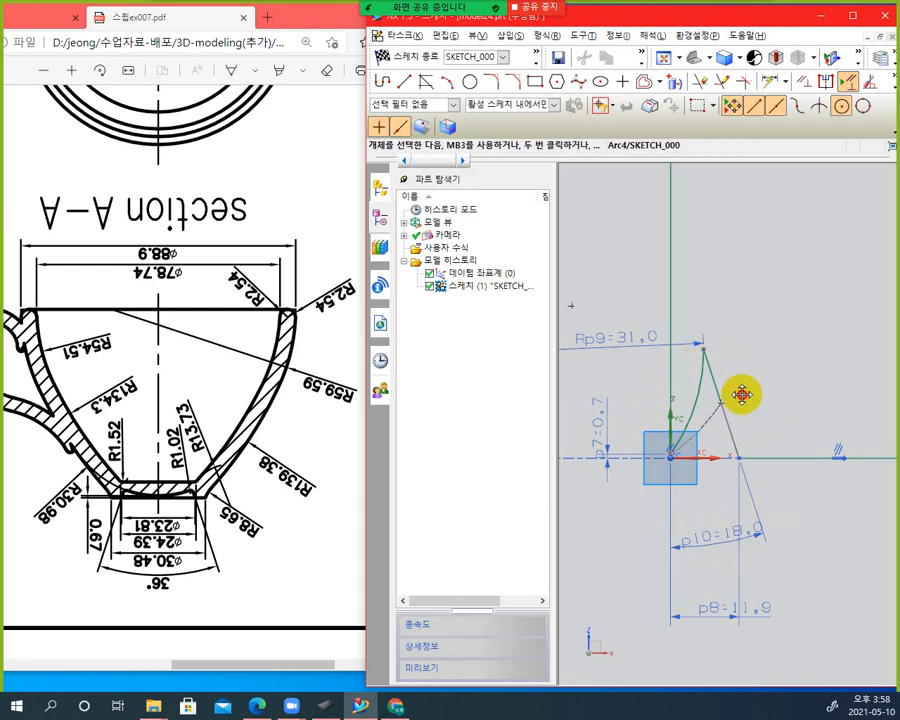
pyautogui.moveTo(741, 395)
pyautogui.mouseDown()
pyautogui.moveTo(755, 424)
pyautogui.moveTo(783, 422)
pyautogui.moveTo(752, 450)
pyautogui.mouseUp()
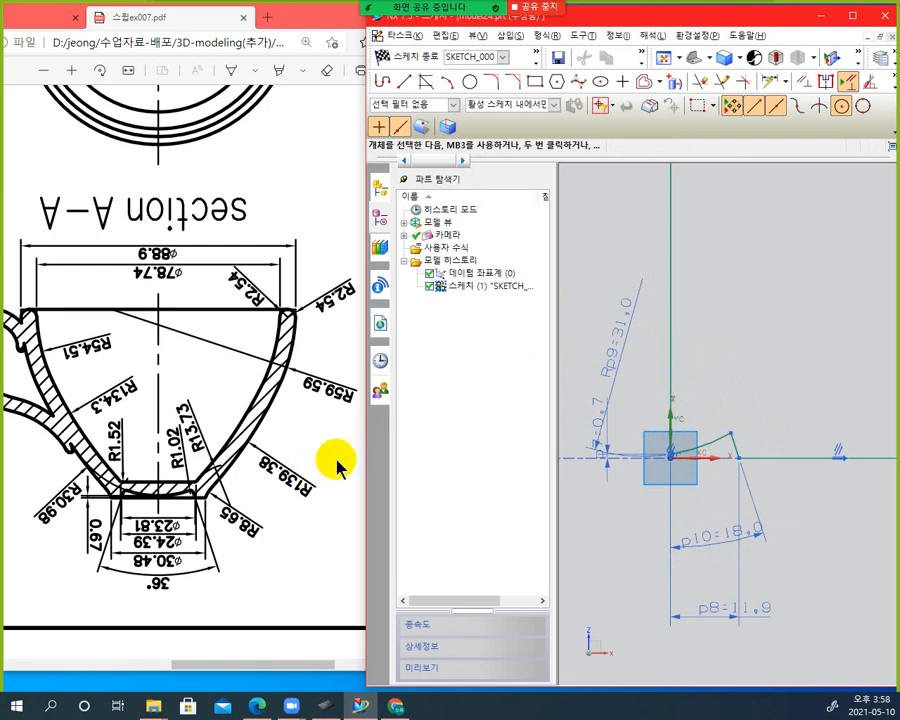
# Constrain the center of the base arc to lie on the vertical axis line
pyautogui.click(678, 357)
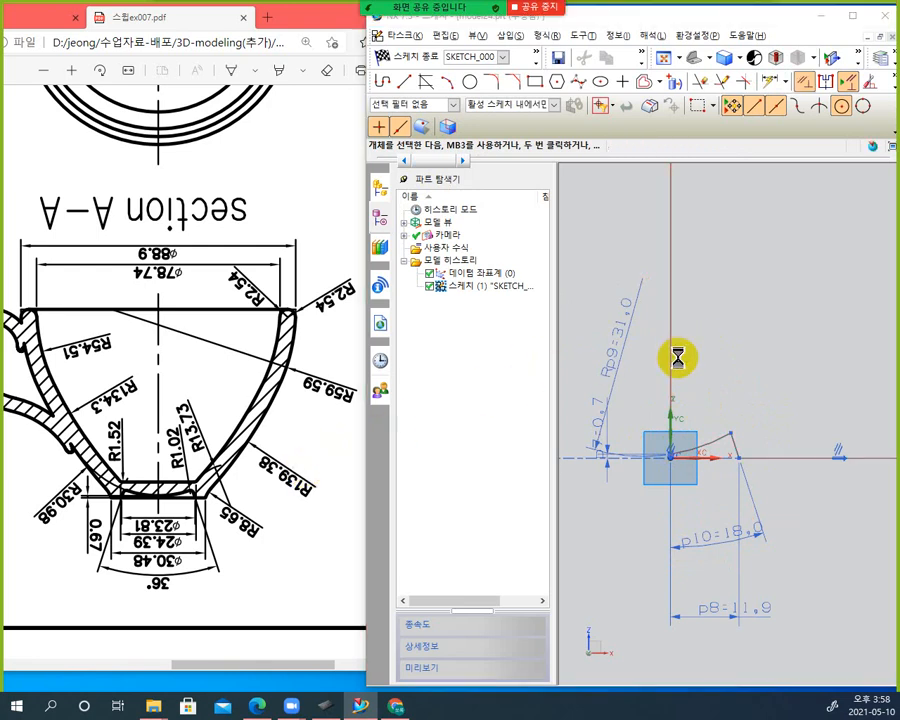
pyautogui.click(713, 441)
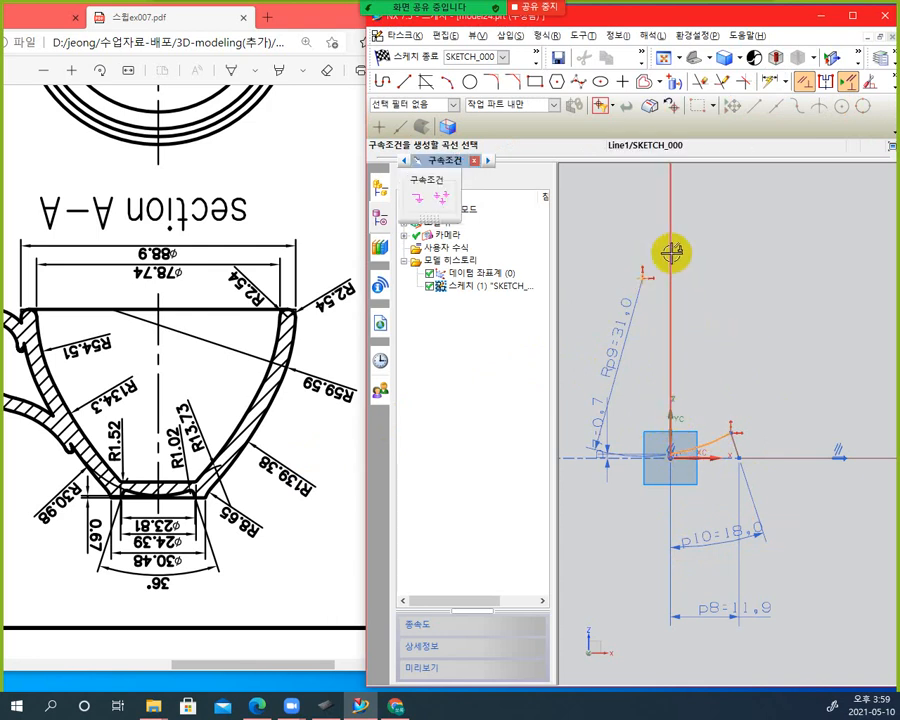
pyautogui.click(669, 425)
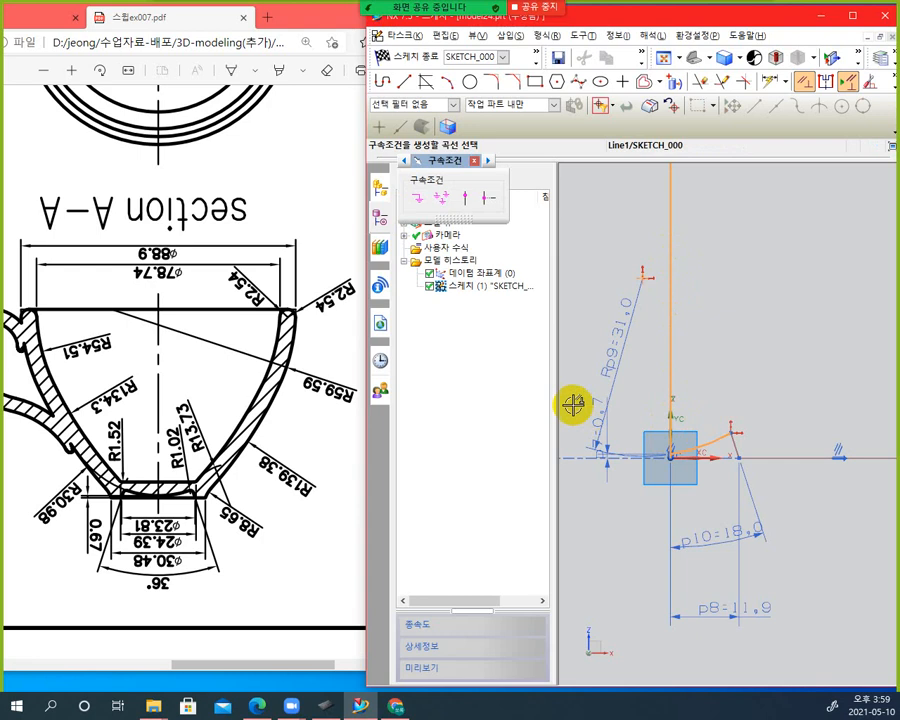
pyautogui.click(465, 198)
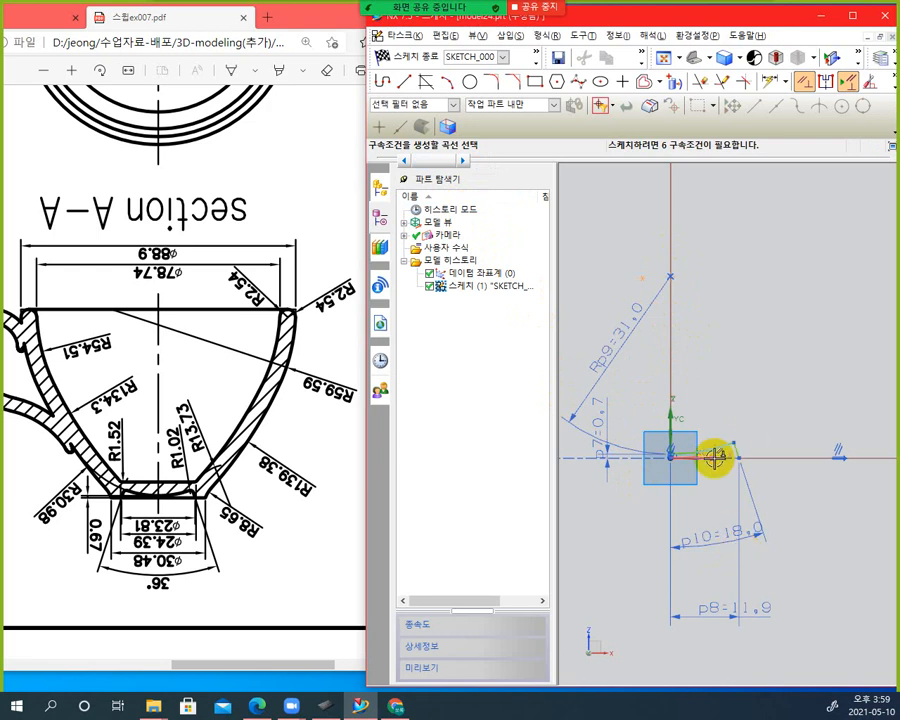
# Dimension the foot's outer bottom corner horizontally from the vertical axis line and set the distance to 30.48/2 mm
pyautogui.scroll(5, 710, 460)
pyautogui.scroll(-3, 830, 437)
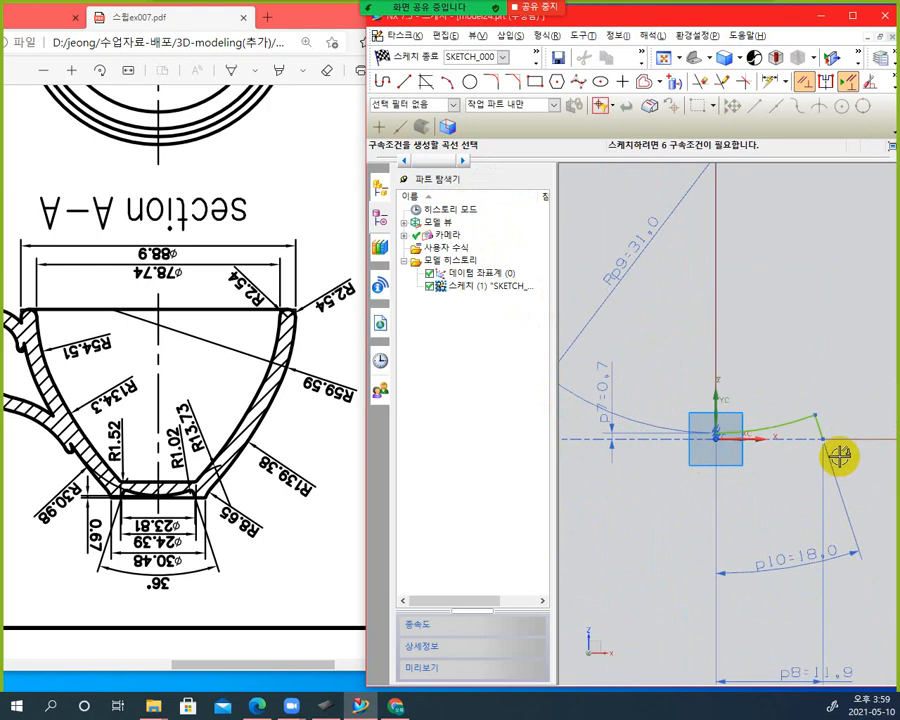
pyautogui.keyDown('shift'); pyautogui.moveTo(836, 456); pyautogui.dragTo(689, 402, button='middle'); pyautogui.keyUp('shift')
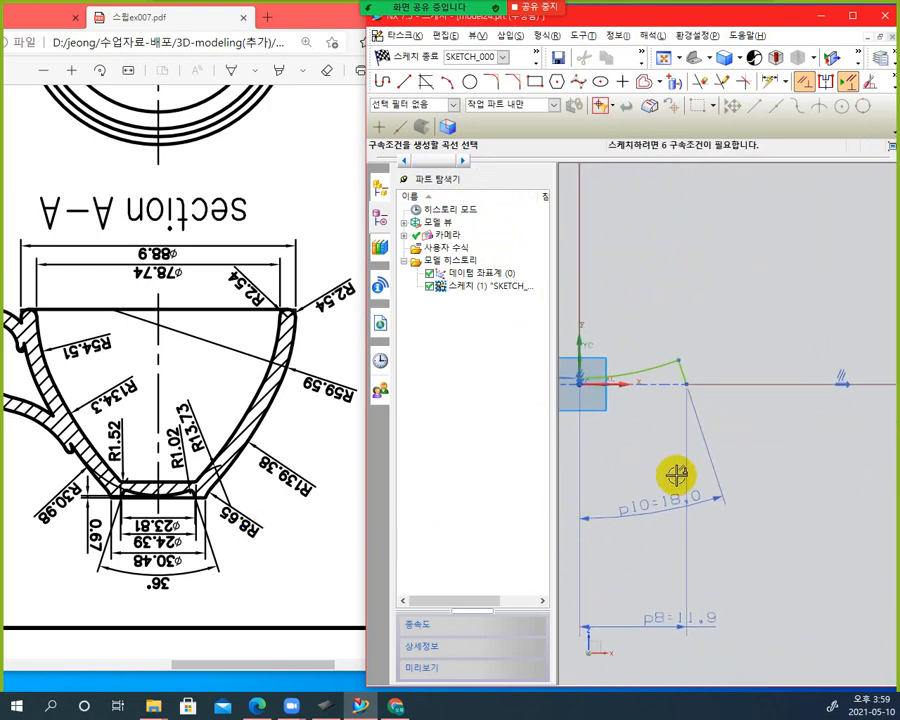
pyautogui.keyDown('shift'); pyautogui.moveTo(673, 474); pyautogui.dragTo(532, 508, button='middle'); pyautogui.keyUp('shift')
pyautogui.scroll(-5, 808, 468)
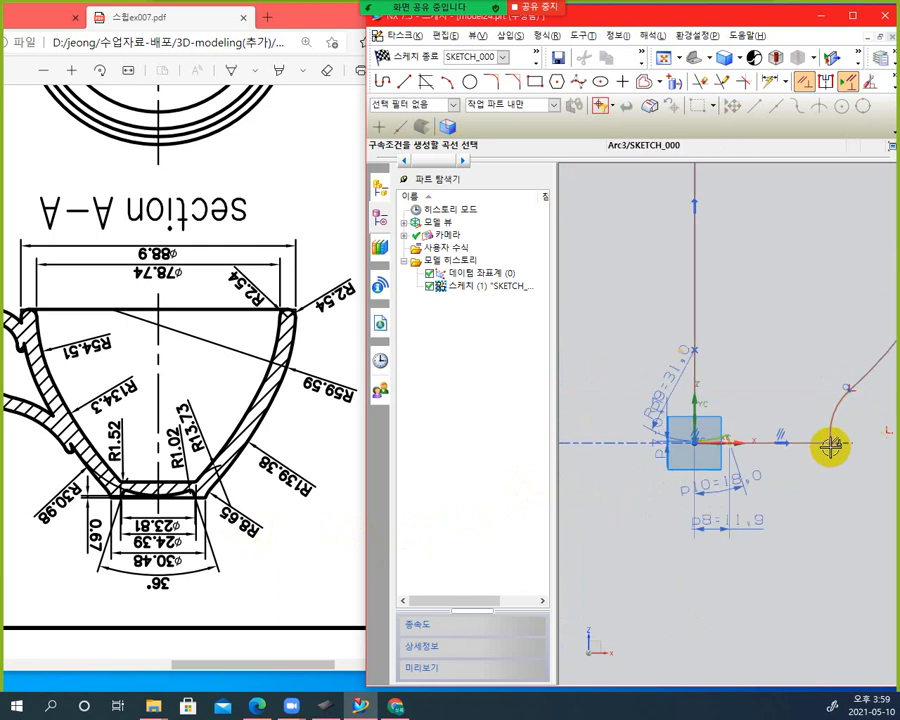
pyautogui.scroll(3, 830, 446)
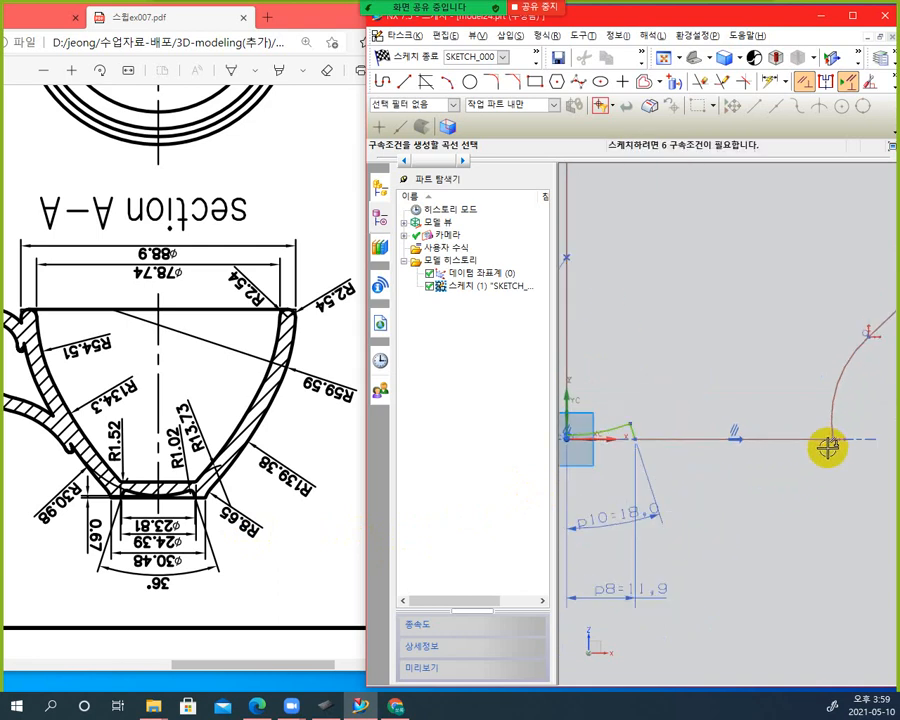
pyautogui.scroll(3, 826, 446)
pyautogui.scroll(-6, 826, 446)
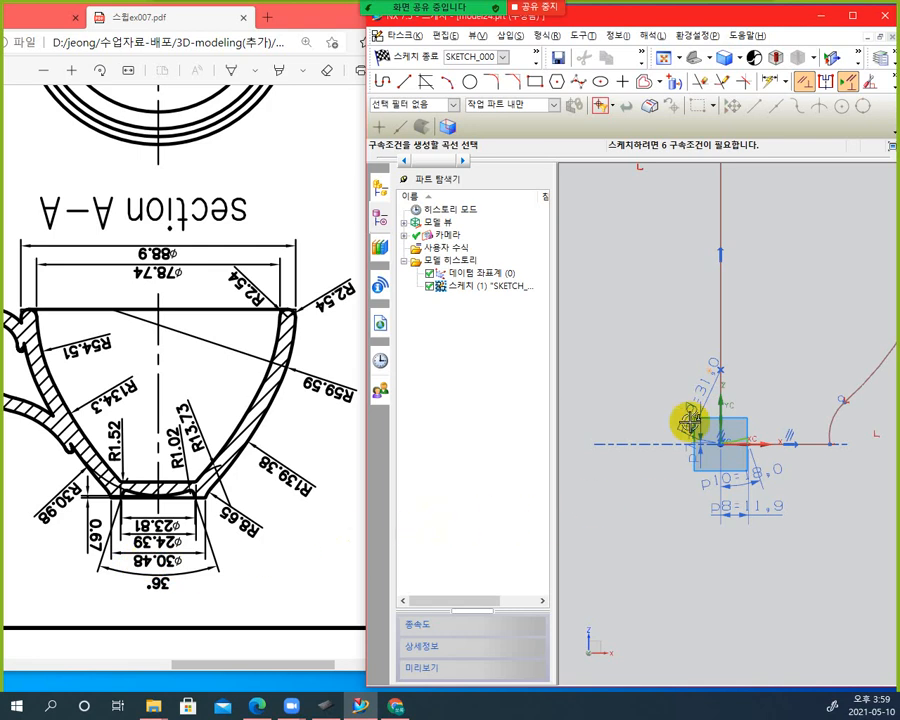
pyautogui.click(720, 334)
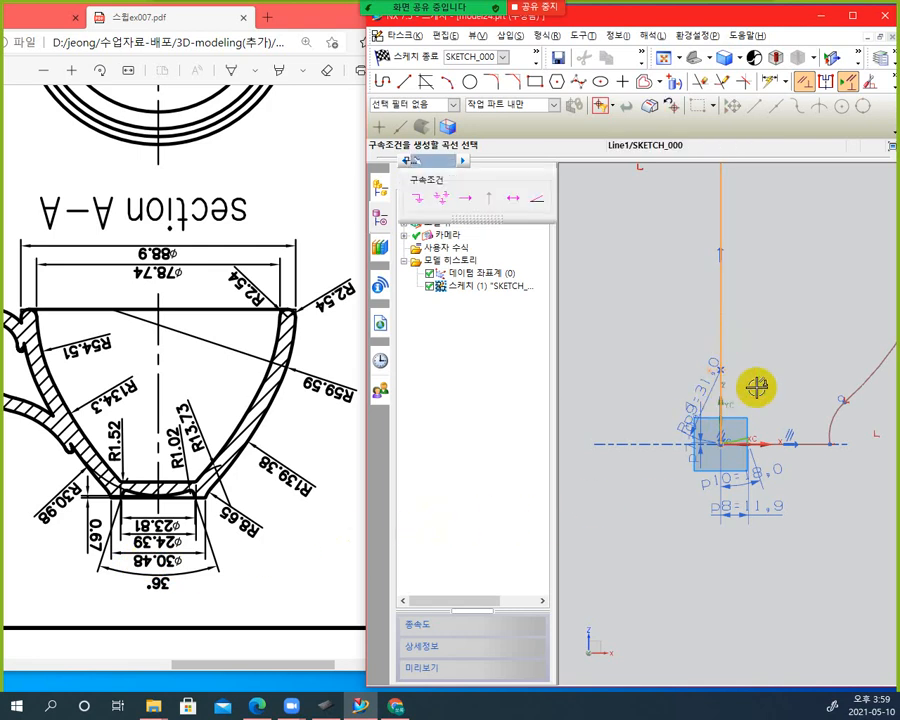
pyautogui.click(829, 444)
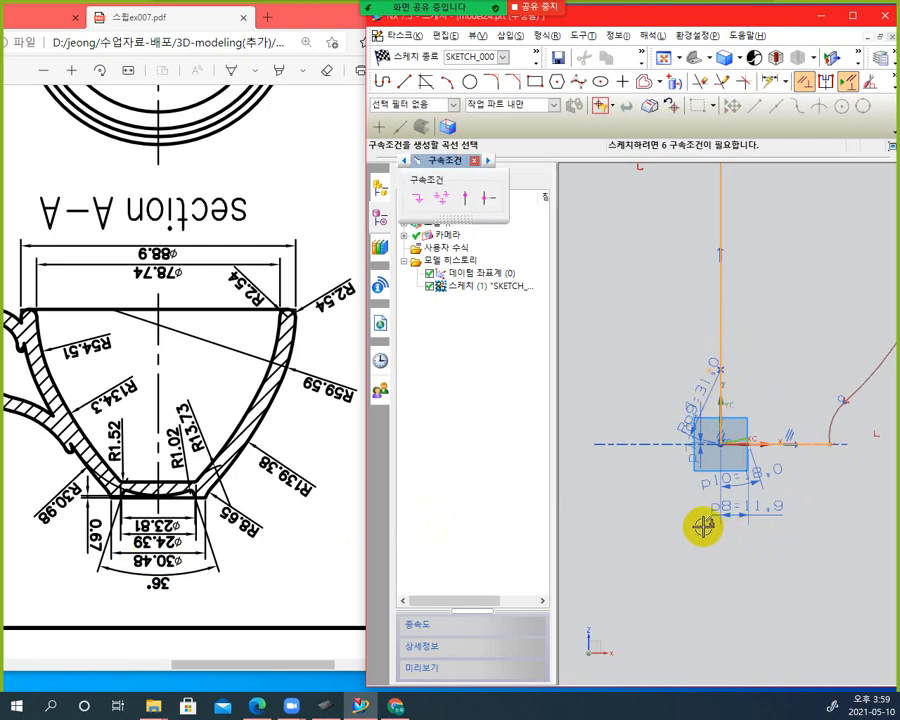
pyautogui.click(767, 82)
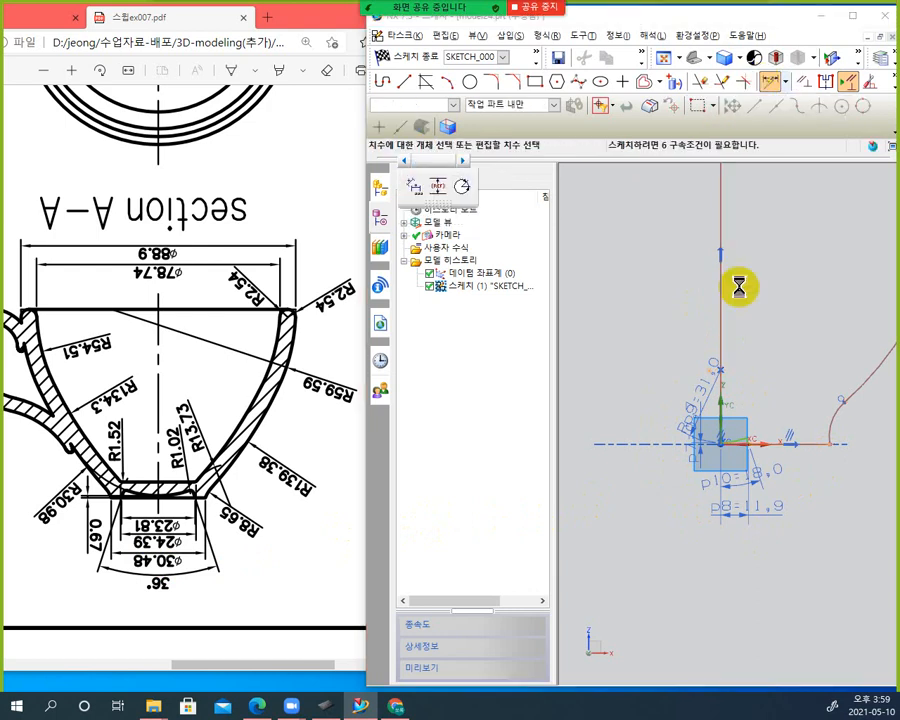
pyautogui.click(720, 332)
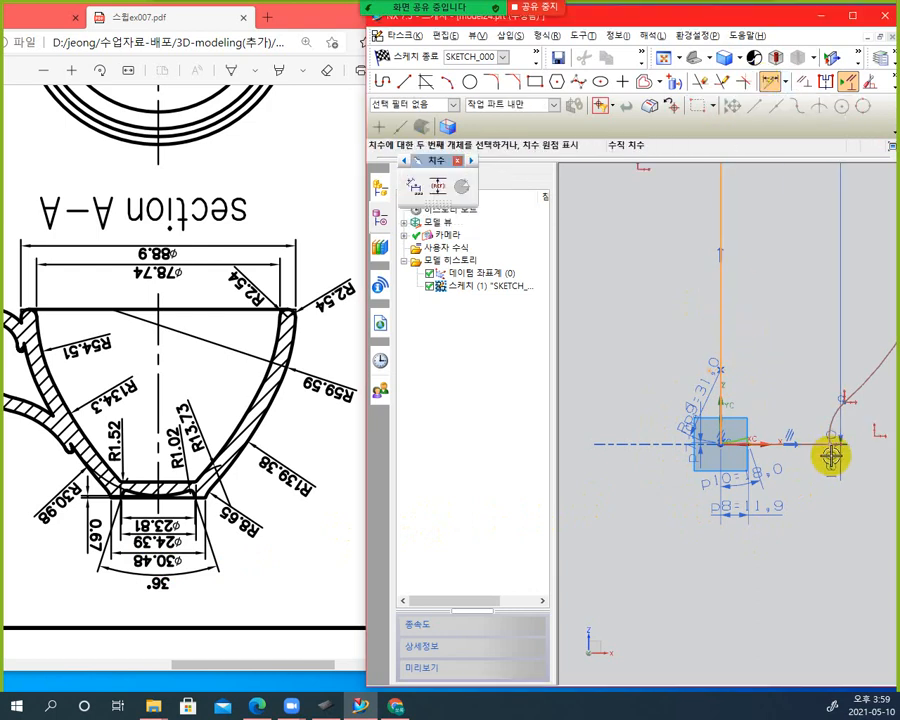
pyautogui.click(832, 450)
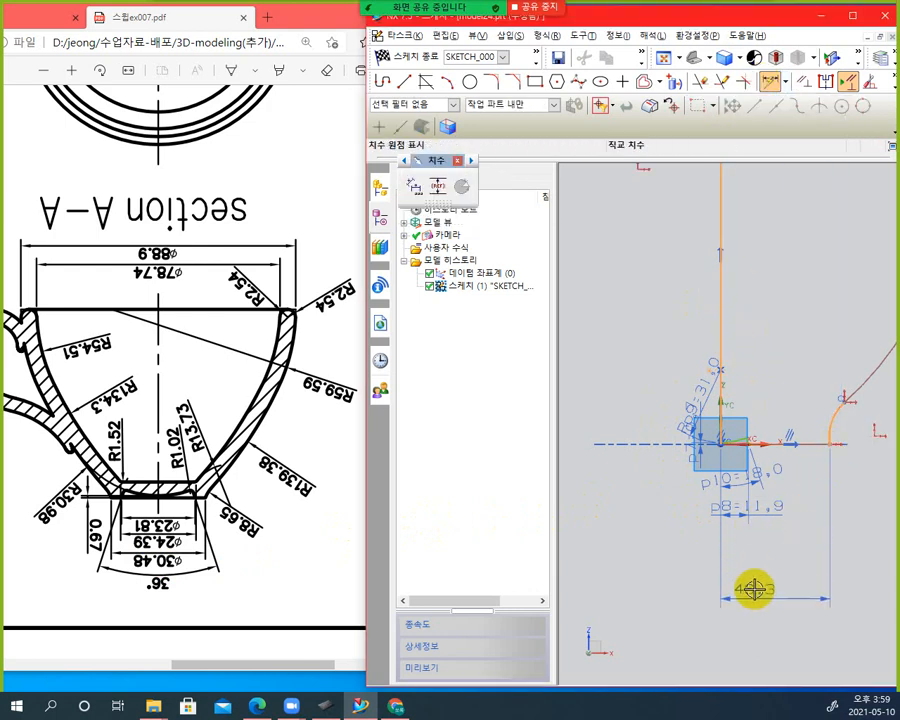
pyautogui.click(759, 578)
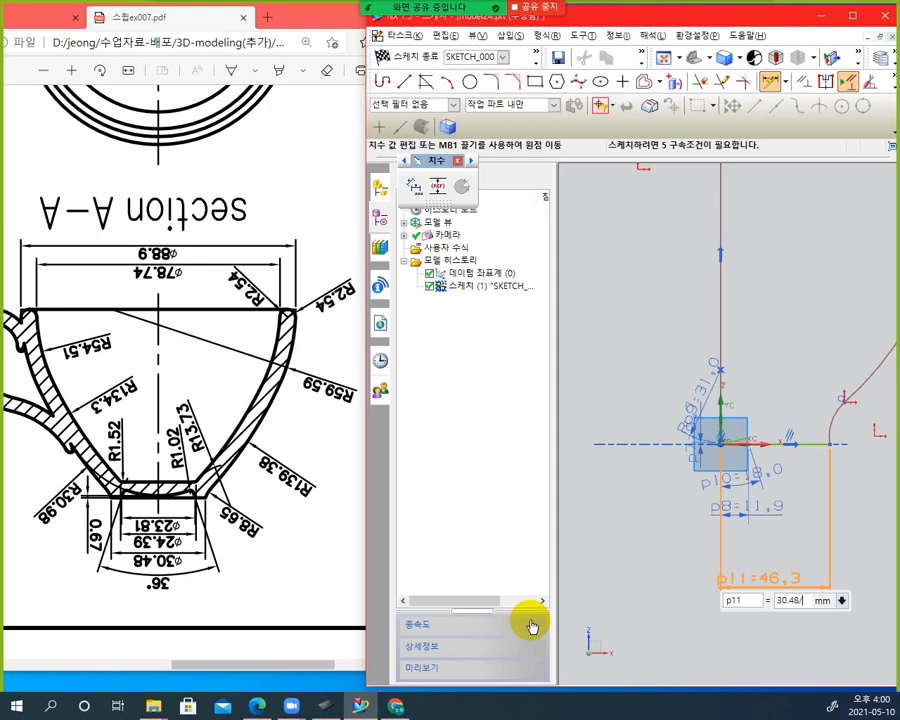
pyautogui.press('Return')
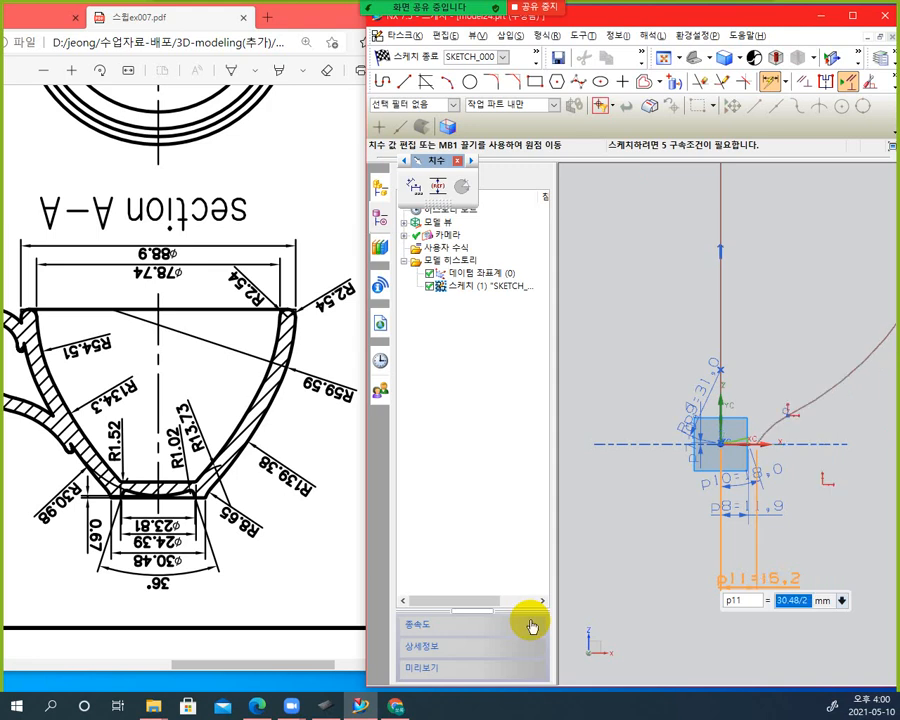
# Try setting the rim line's horizontal dimension to 88.9/2 mm, and undo the change
pyautogui.scroll(-2, 749, 453)
pyautogui.scroll(6, 751, 459)
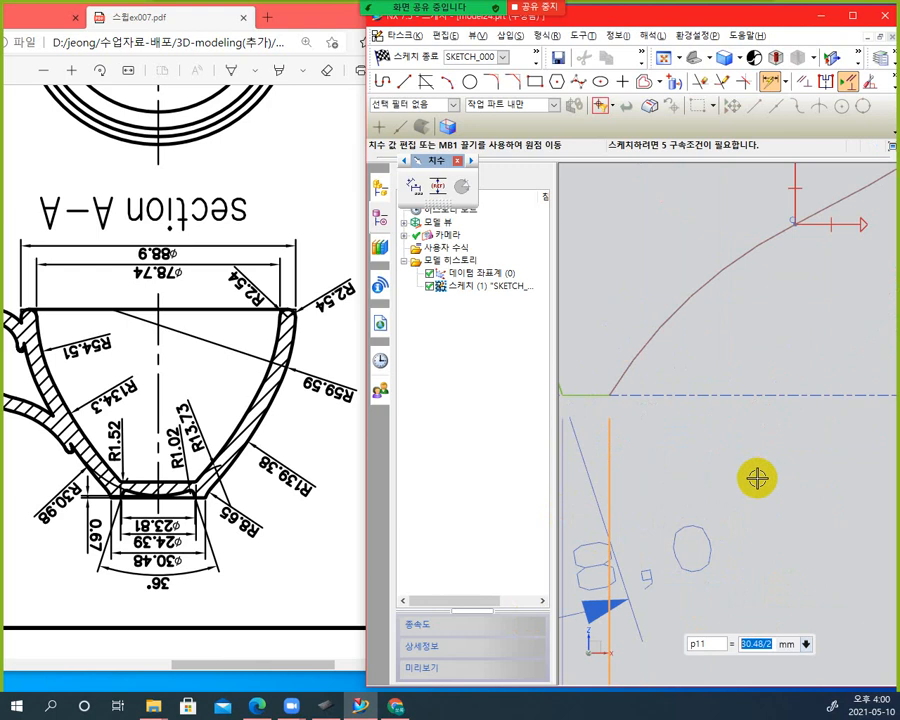
pyautogui.scroll(-3, 686, 477)
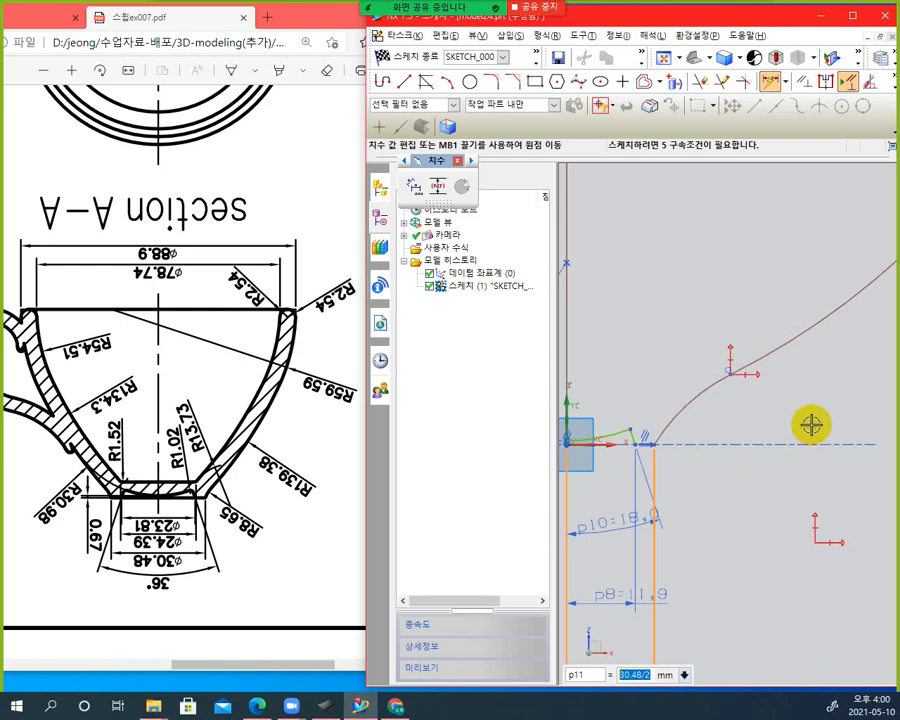
pyautogui.scroll(-5, 812, 390)
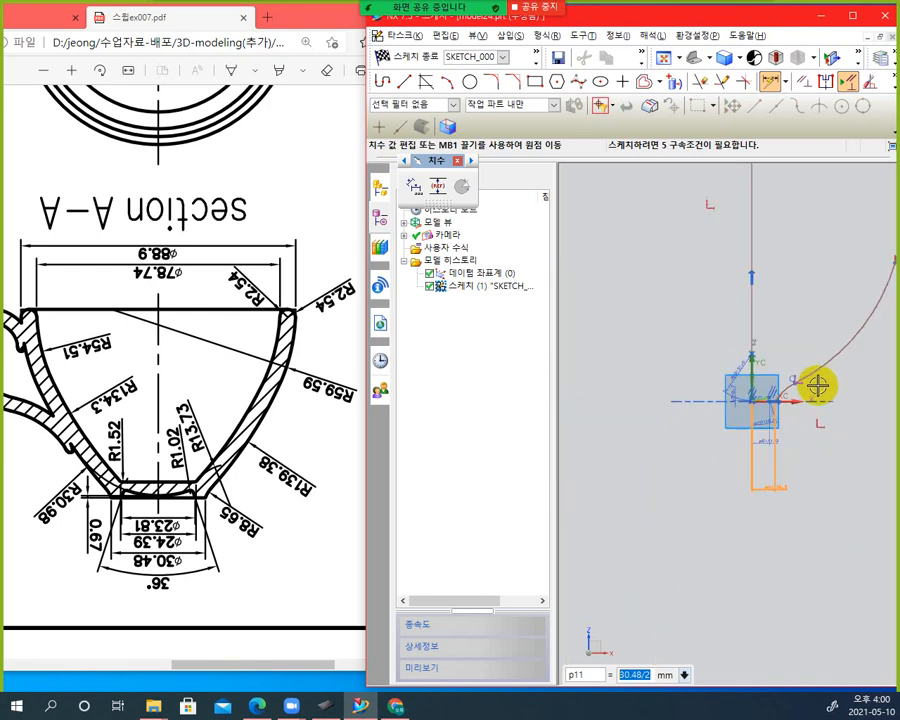
pyautogui.scroll(4, 825, 370)
pyautogui.scroll(2, 860, 305)
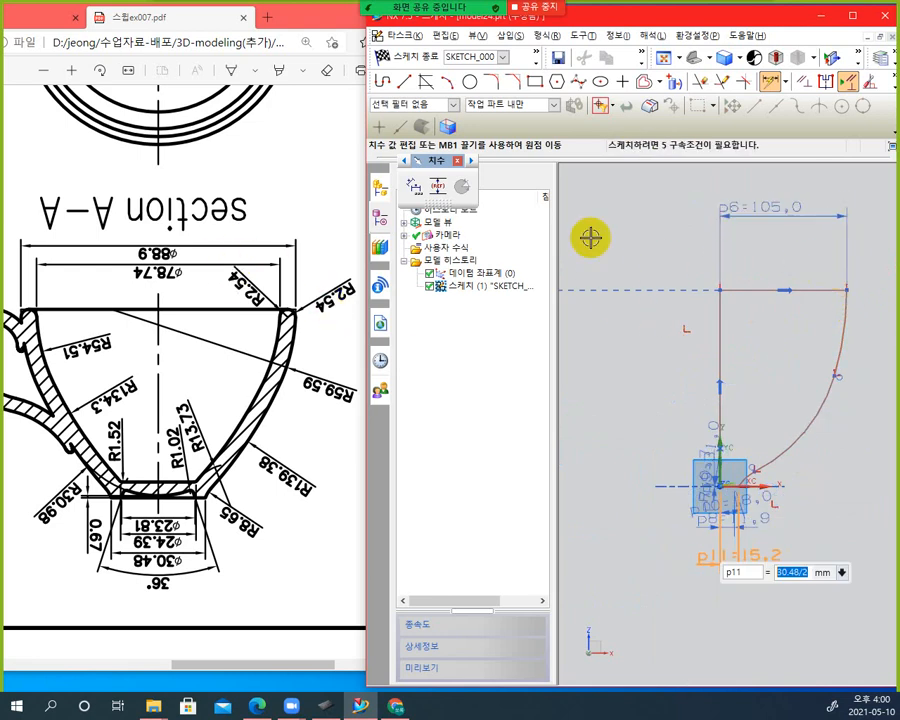
pyautogui.click(770, 205)
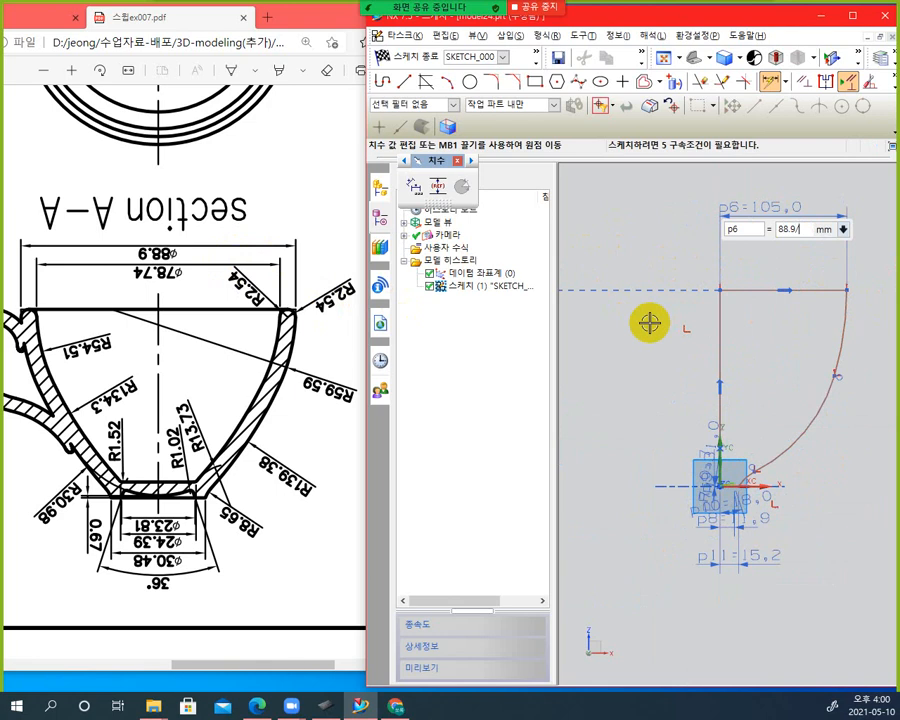
pyautogui.press('Return')
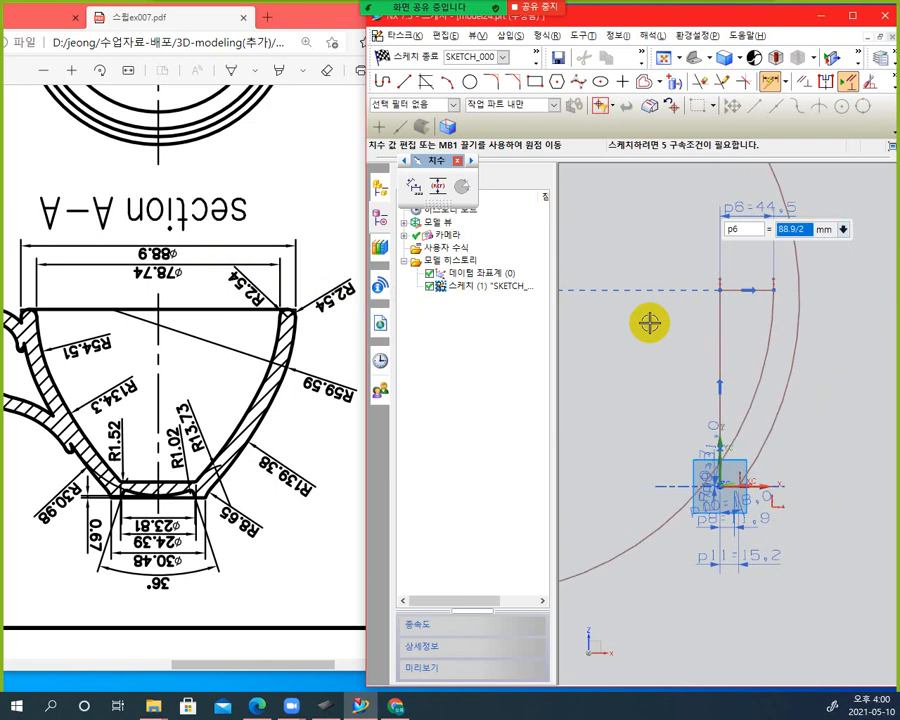
pyautogui.hotkey('ctrl', 'z')
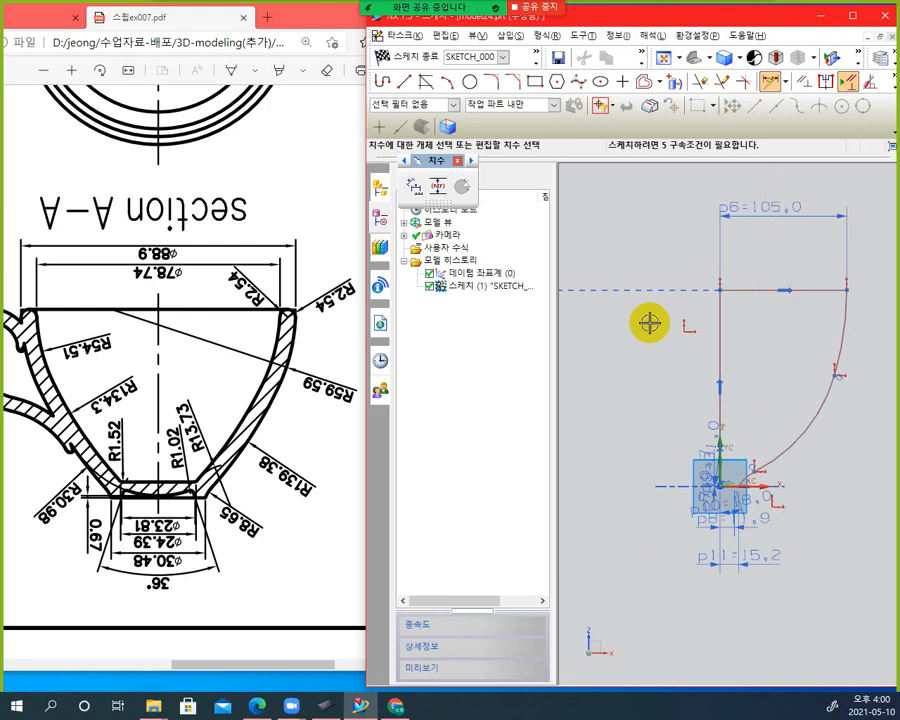
# Switch to the 스윕ex007.pdf drawing, maximize its window and find the cup's outside view with the handle
pyautogui.click(336, 290)
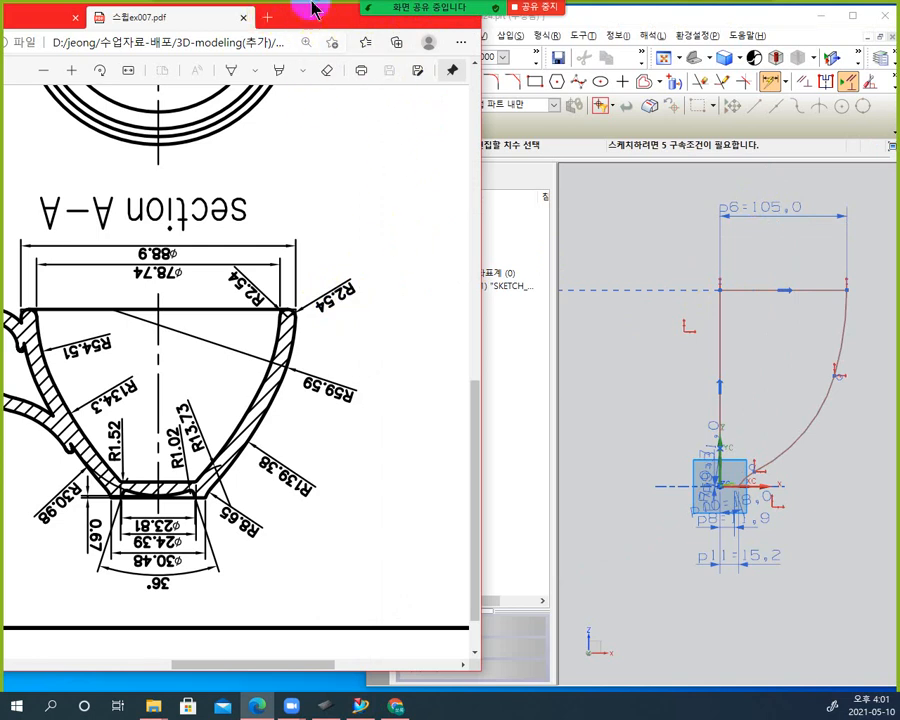
pyautogui.moveTo(311, 16); pyautogui.dragTo(500, 112)
pyautogui.click(616, 94)
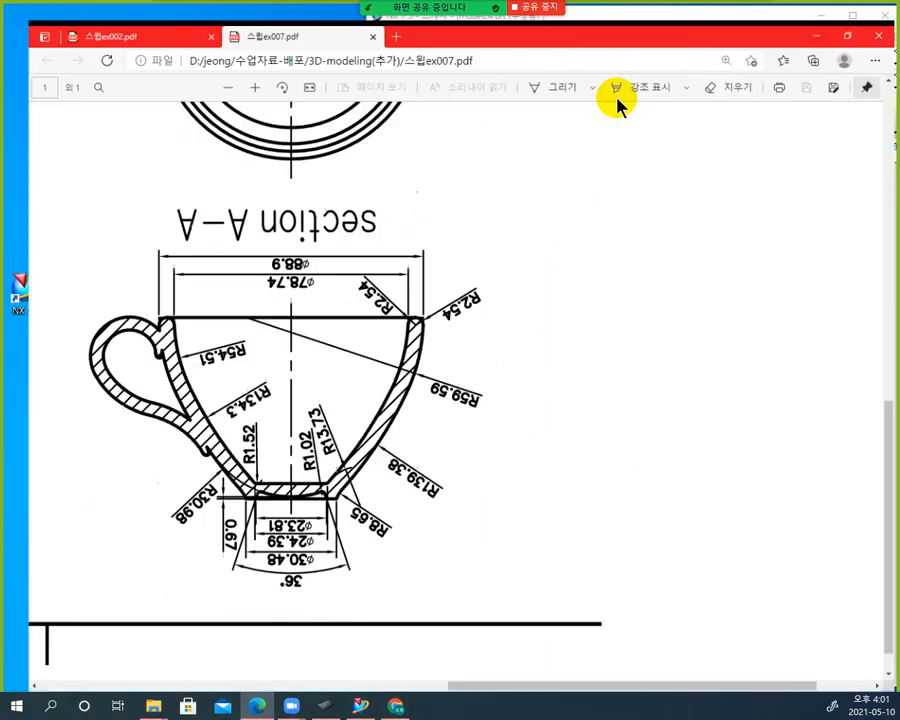
pyautogui.scroll(6, 430, 305)
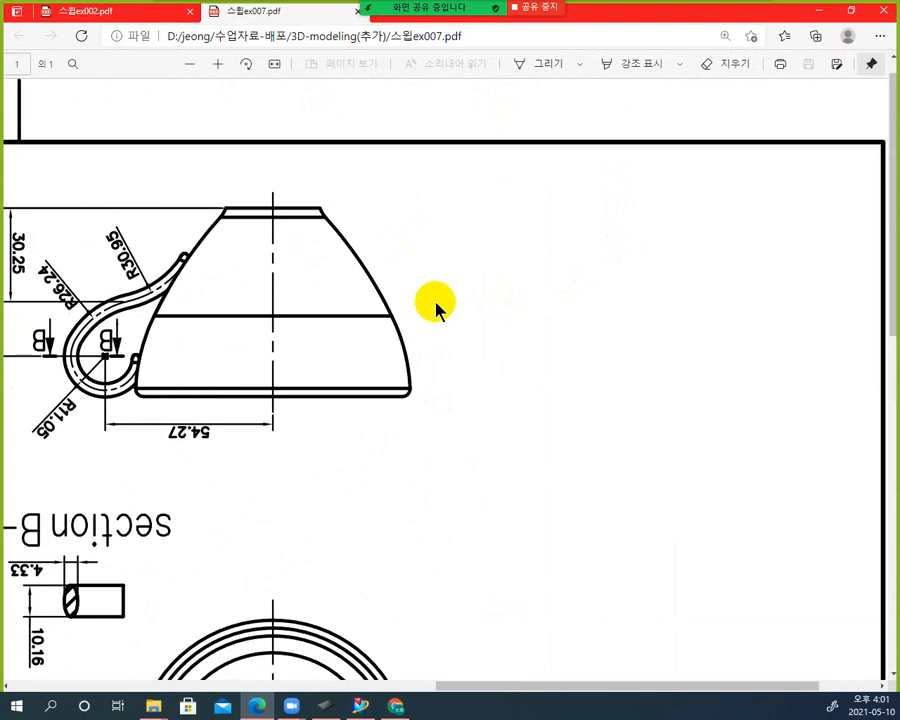
pyautogui.scroll(-1, 434, 303)
pyautogui.scroll(1, 436, 310)
pyautogui.scroll(2, 440, 313)
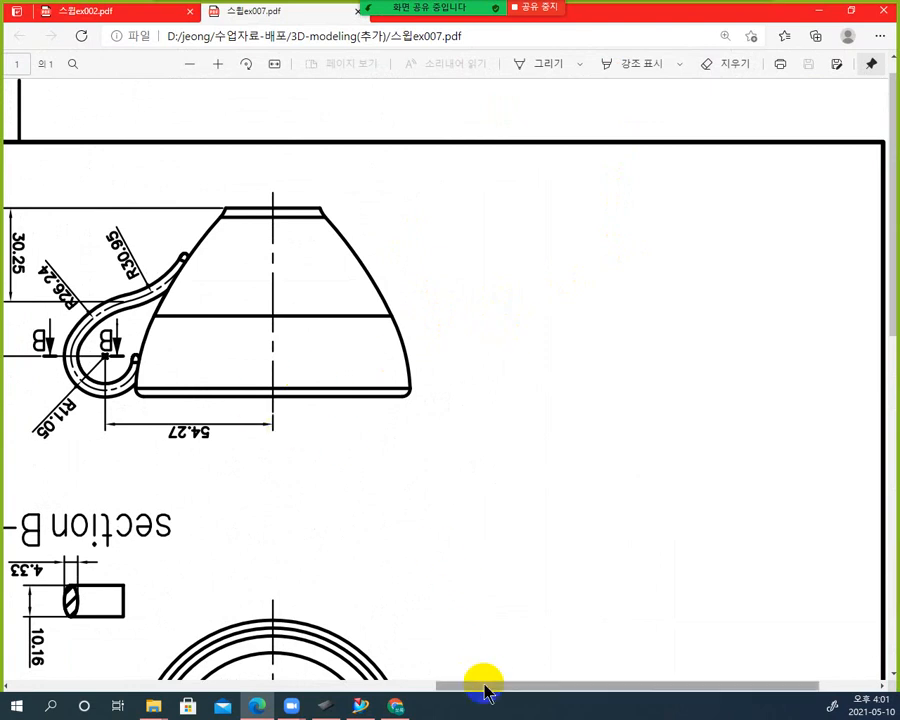
pyautogui.moveTo(484, 687); pyautogui.dragTo(352, 685)
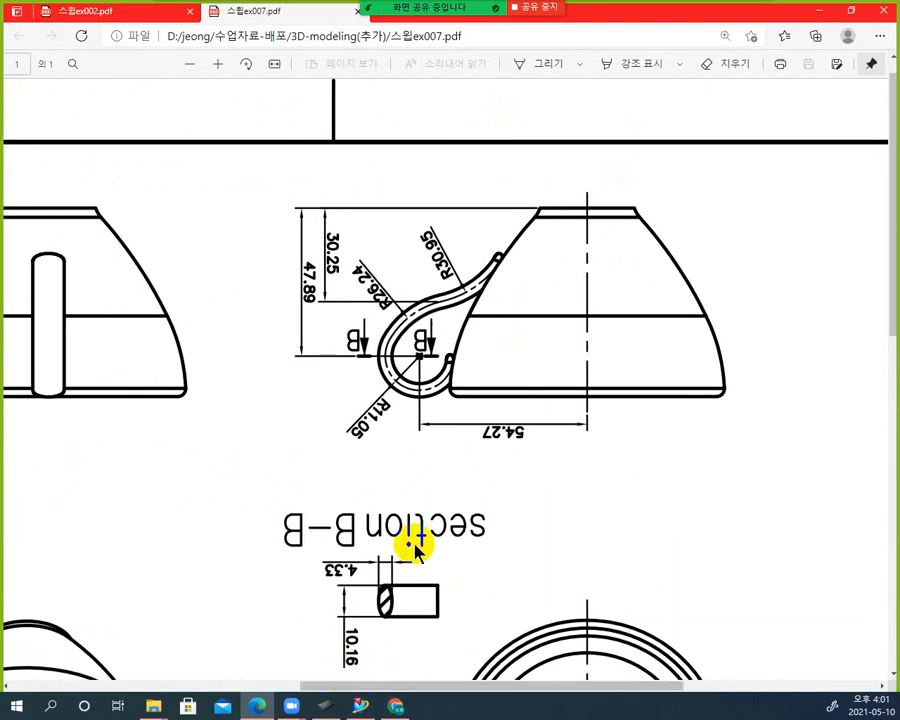
pyautogui.scroll(-3, 414, 548)
pyautogui.scroll(3, 414, 552)
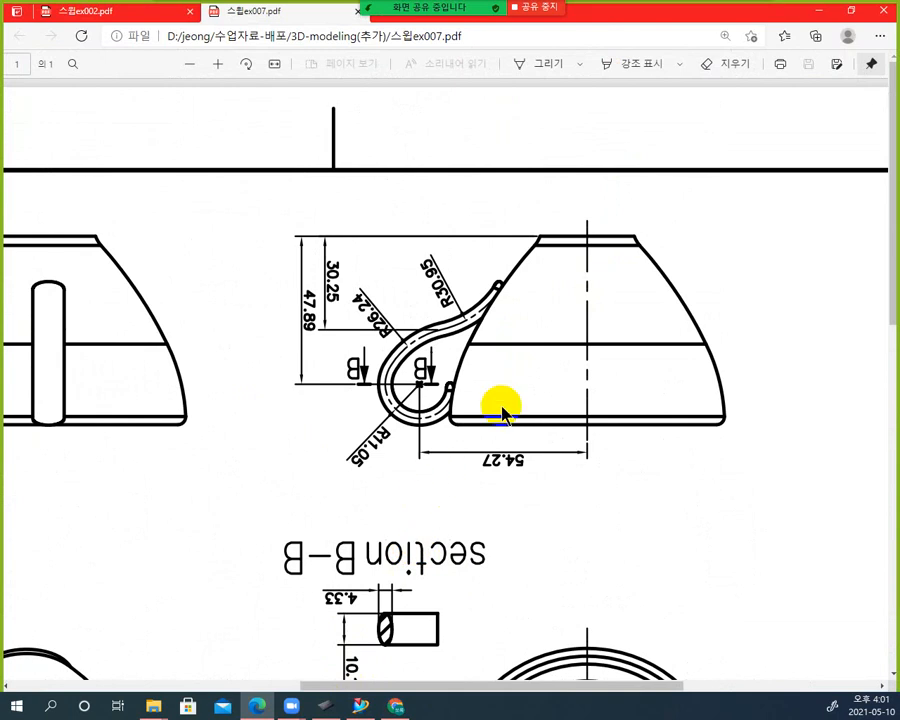
# Examine the handle's height, offset and radius dimensions in the cup's outside view, looking for the height references
pyautogui.moveTo(346, 333); pyautogui.dragTo(316, 303)
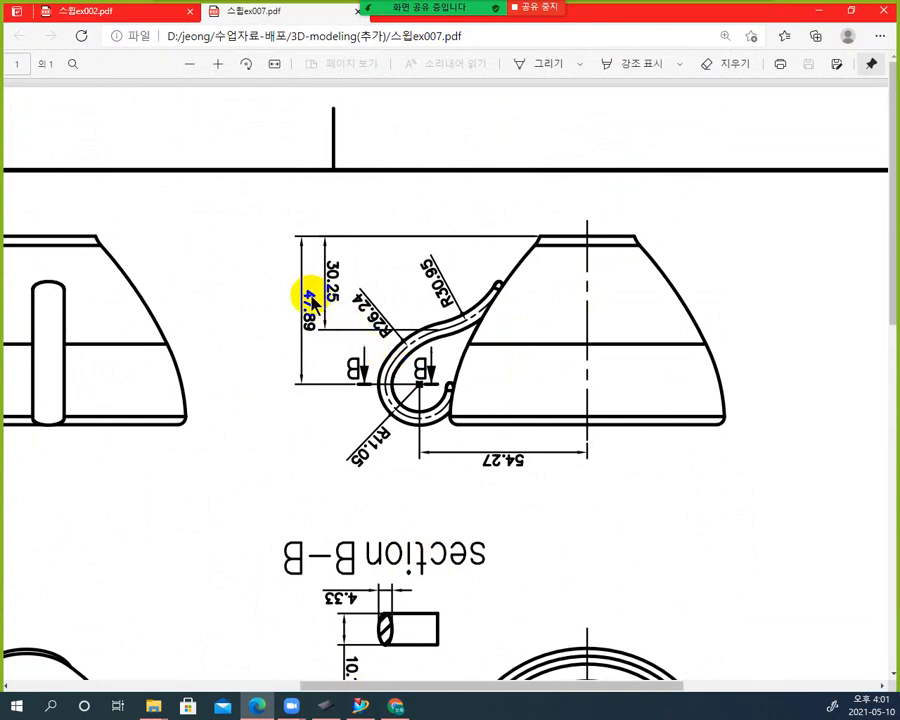
pyautogui.click(425, 540)
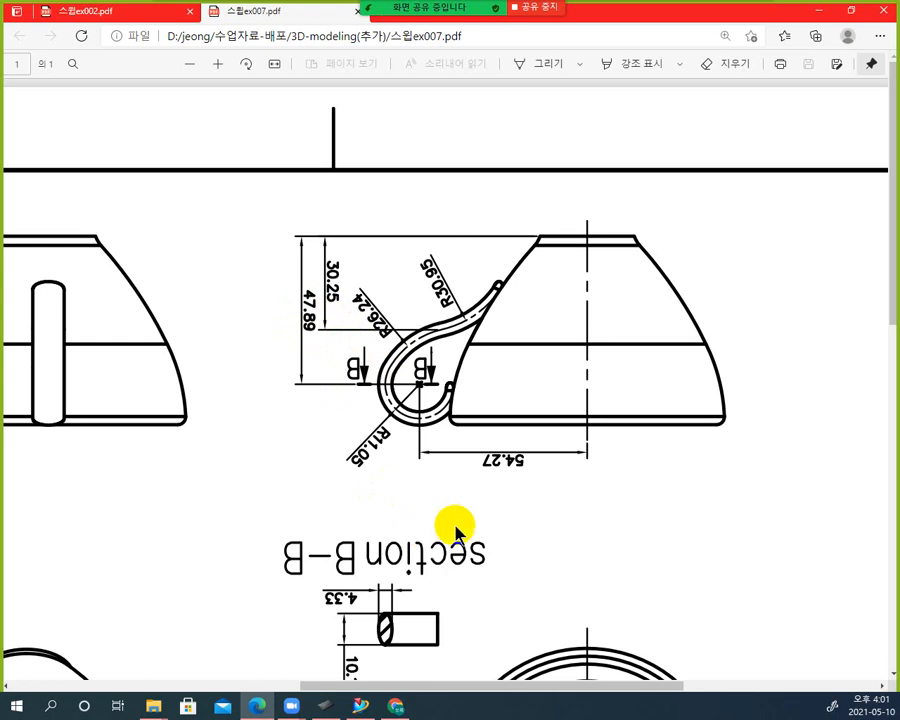
pyautogui.moveTo(418, 382); pyautogui.dragTo(425, 402)
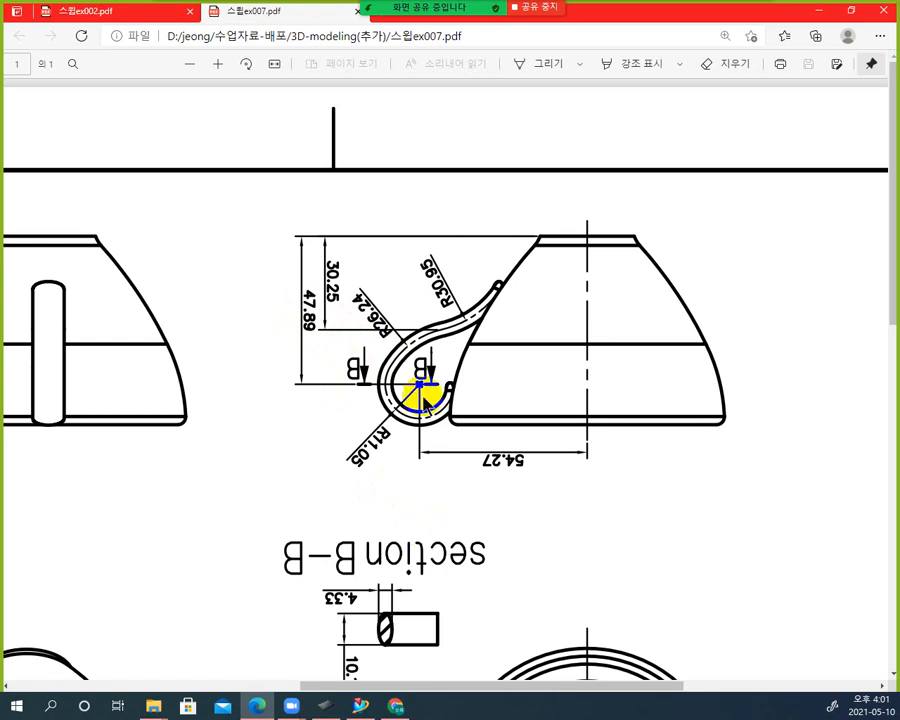
pyautogui.doubleClick(362, 375)
pyautogui.moveTo(418, 384); pyautogui.dragTo(478, 428)
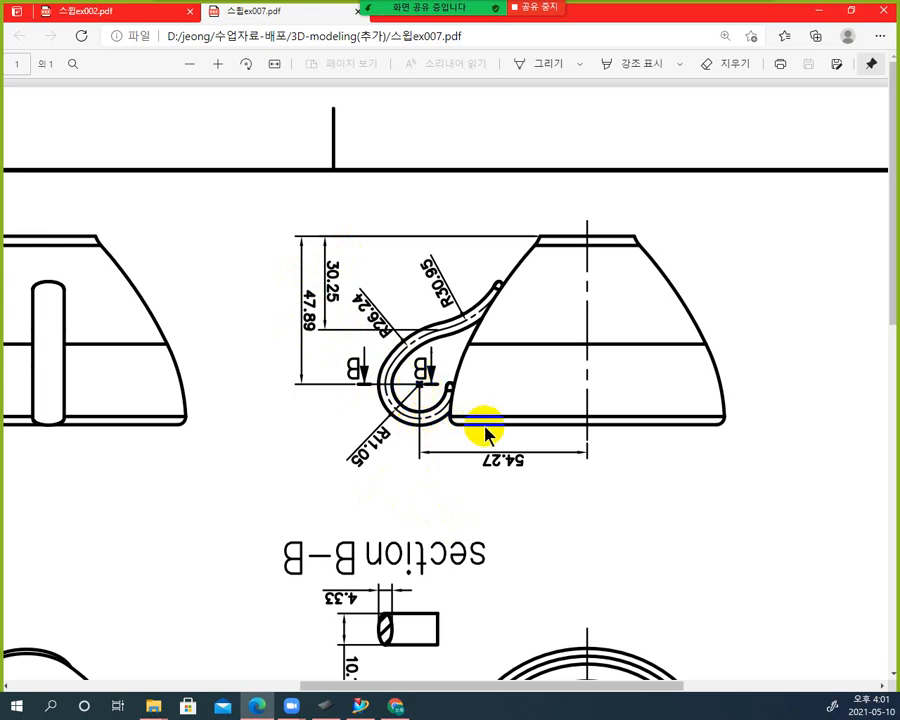
pyautogui.moveTo(310, 292); pyautogui.dragTo(310, 312)
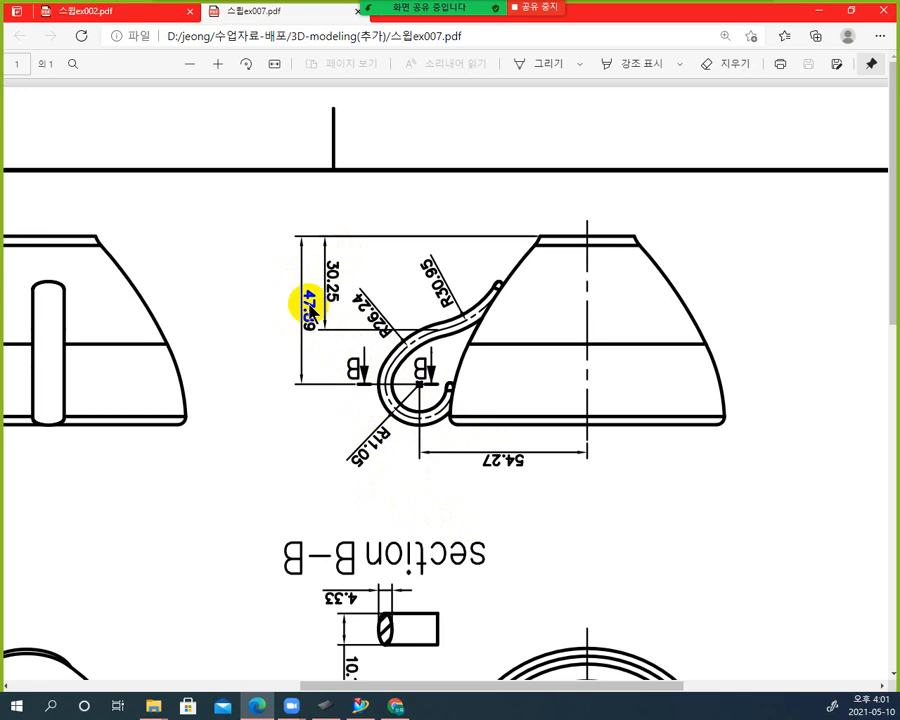
pyautogui.moveTo(370, 442); pyautogui.dragTo(382, 463)
pyautogui.click(410, 453)
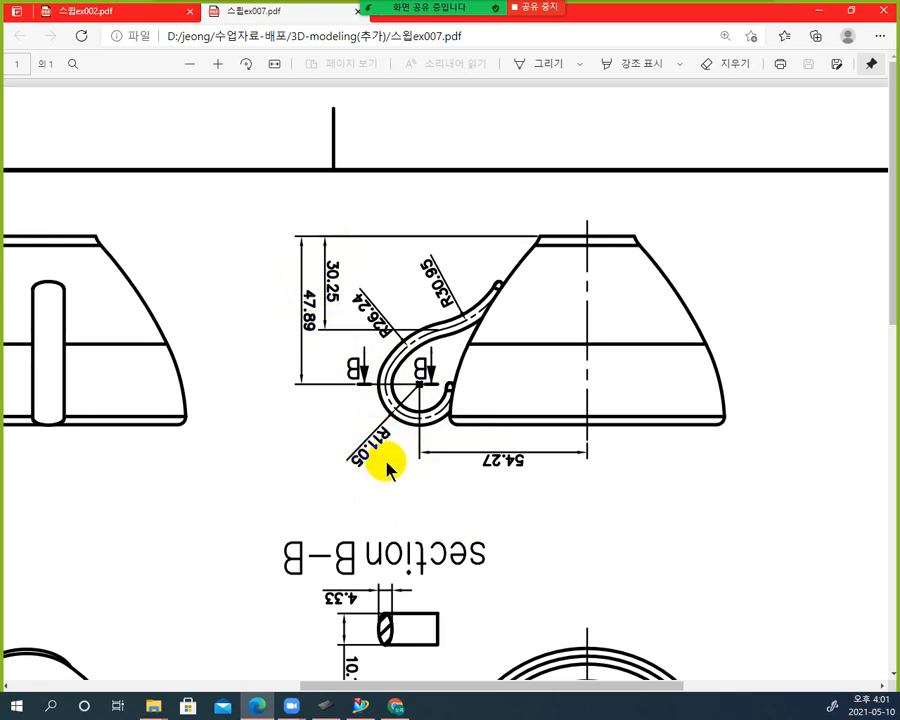
# Read the handle arc centre's height and the R11.05 radius dimension in the cup's outside view to derive the cup's overall height
pyautogui.moveTo(316, 312); pyautogui.dragTo(326, 333)
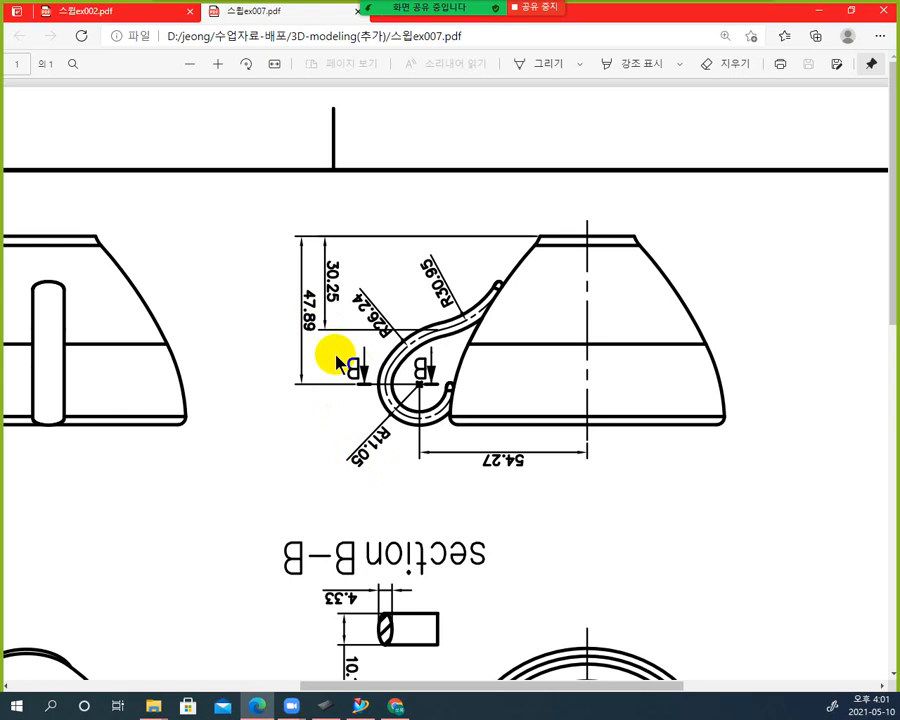
pyautogui.doubleClick(313, 321)
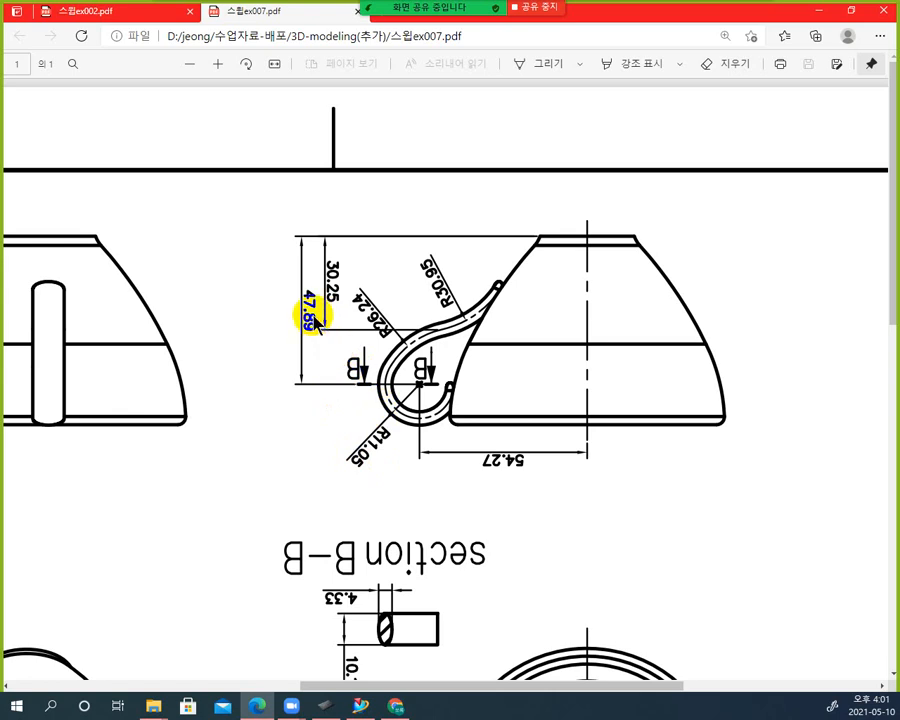
pyautogui.doubleClick(373, 455)
pyautogui.doubleClick(314, 318)
pyautogui.click(322, 355)
pyautogui.doubleClick(317, 326)
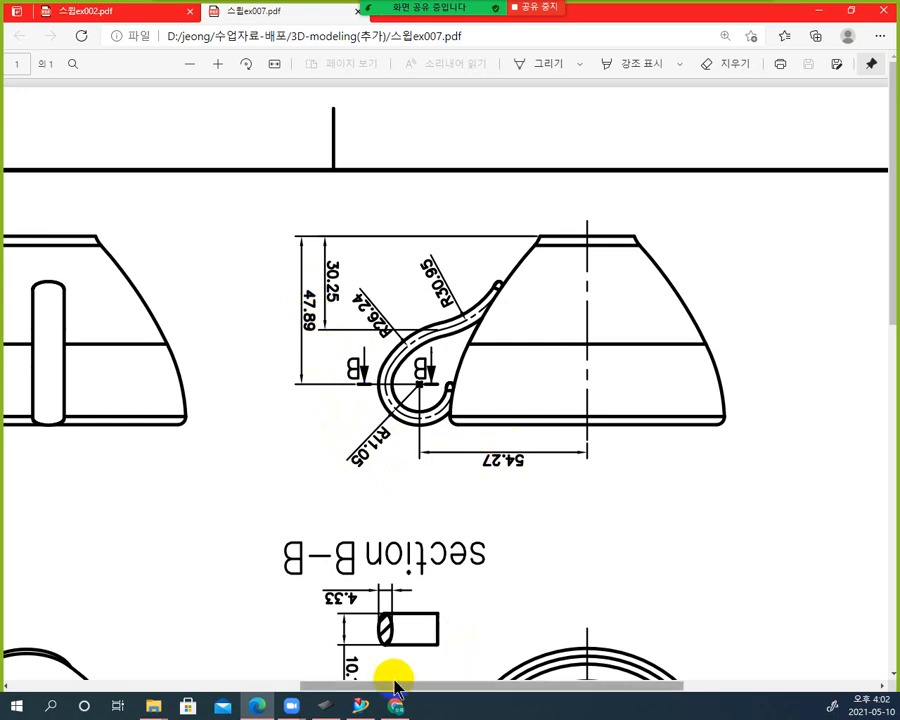
# Switch back to NX, dimension the profile's vertical axis line and set its length to 58.94 mm
pyautogui.click(359, 706)
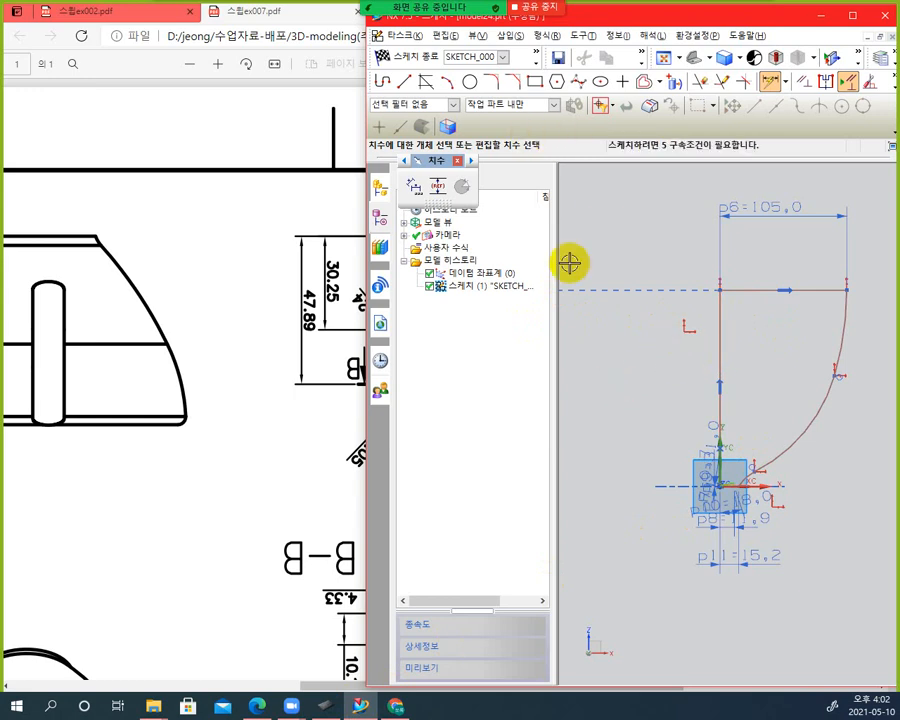
pyautogui.click(715, 336)
pyautogui.click(593, 390)
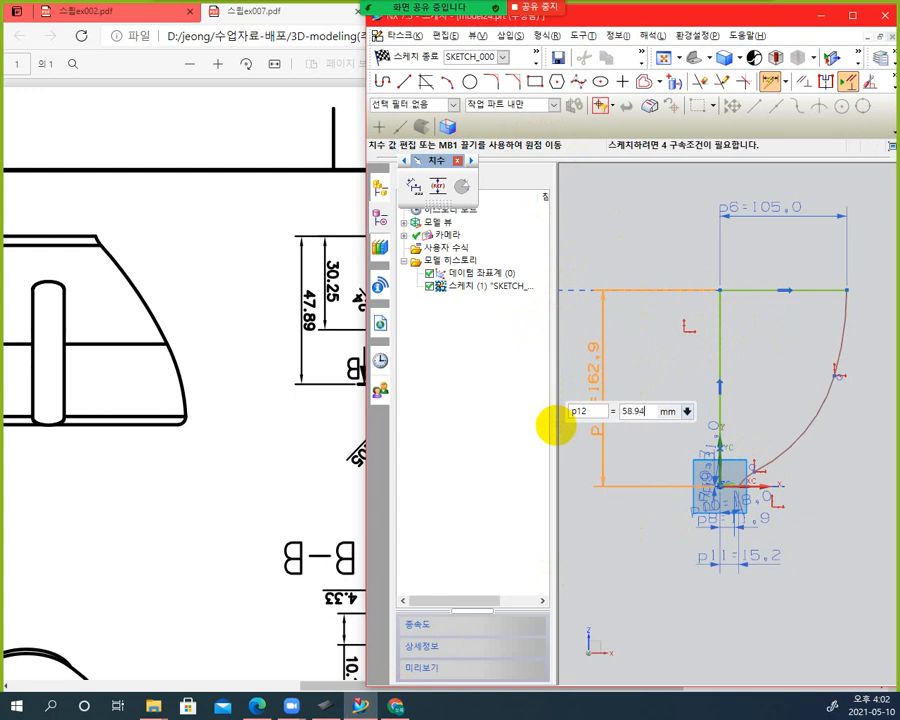
pyautogui.press('Return')
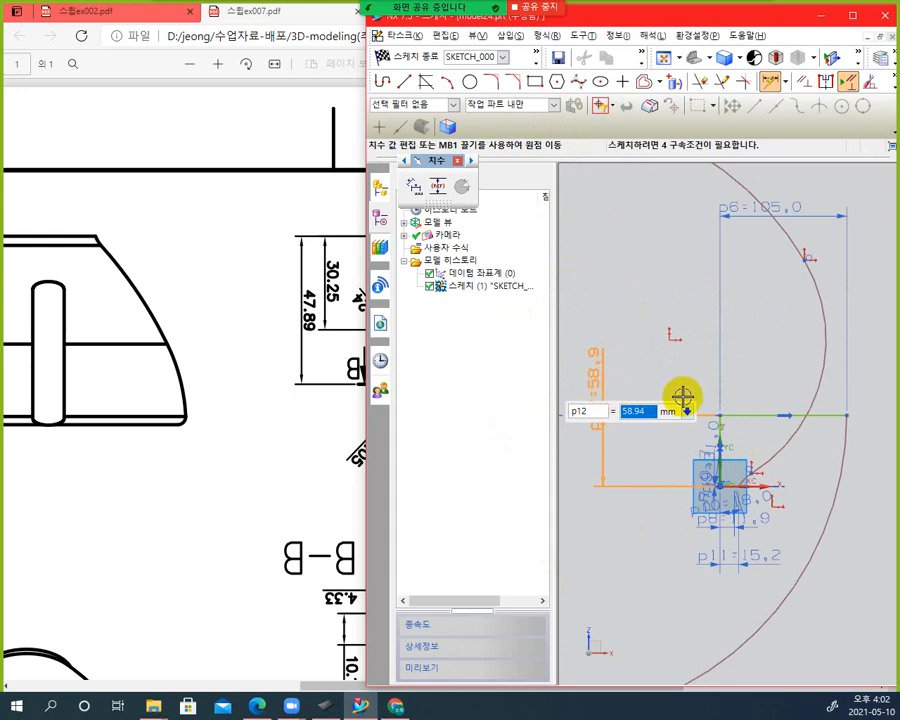
# Check the rim diameter in the drawing's section A-A and restore the PDF window beside NX with that section in view
pyautogui.click(805, 210)
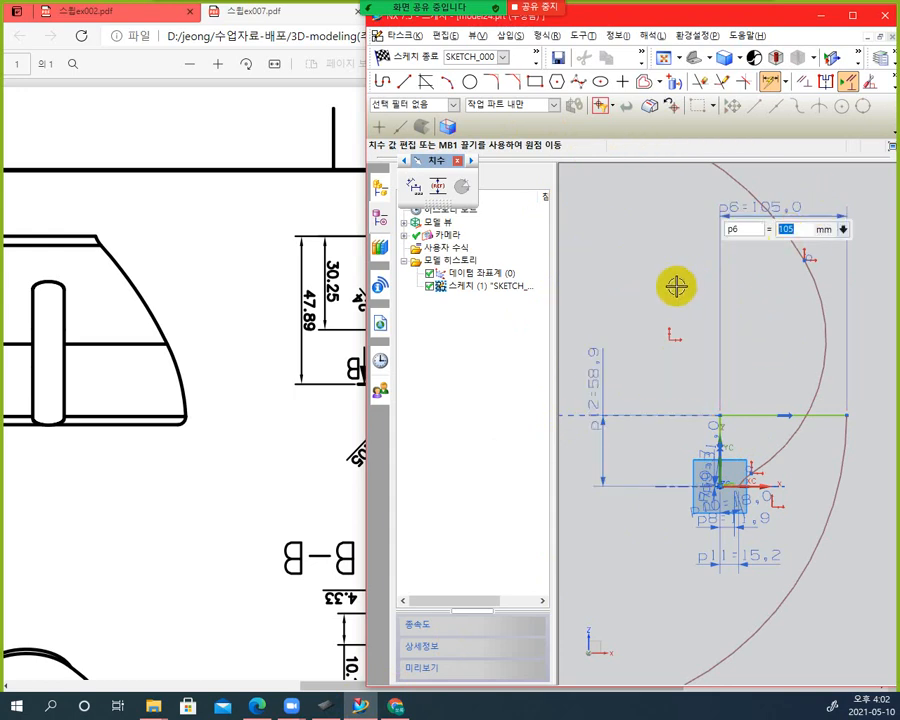
pyautogui.click(176, 262)
pyautogui.scroll(-8, 505, 450)
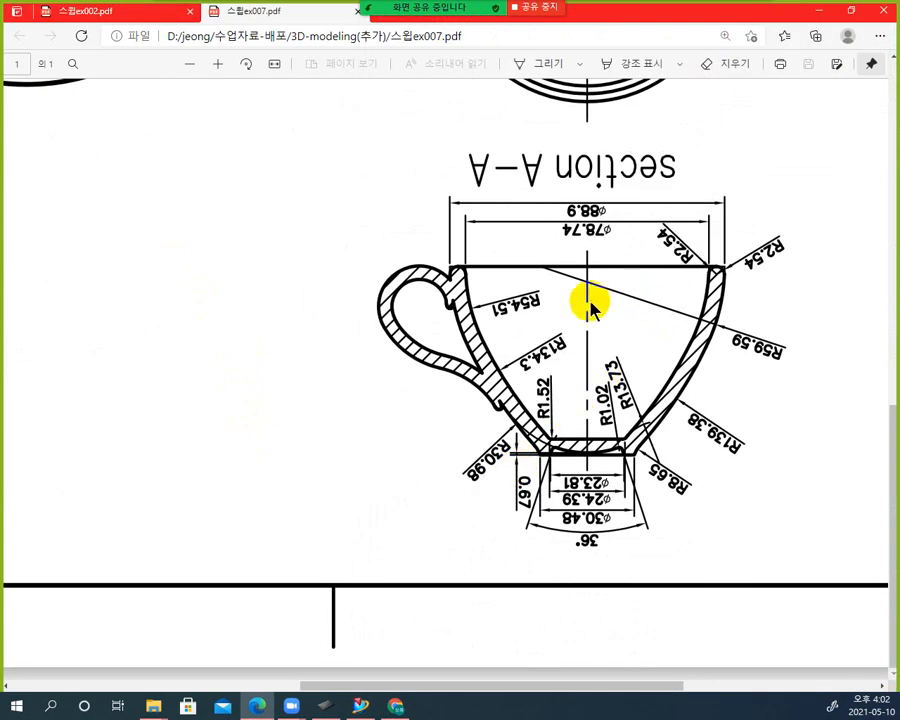
pyautogui.moveTo(592, 302); pyautogui.dragTo(545, 322)
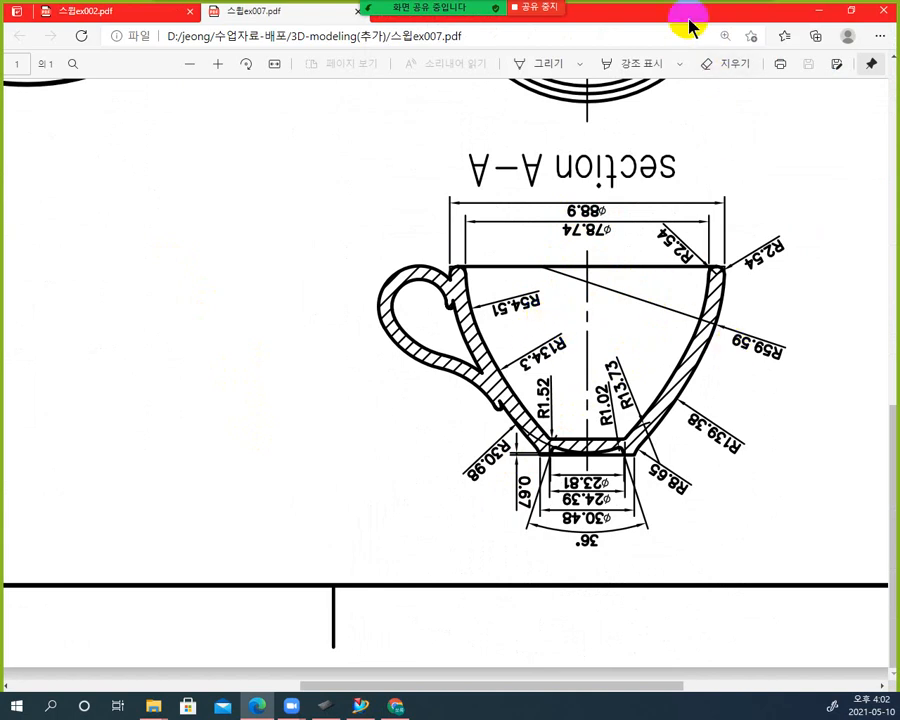
pyautogui.click(851, 12)
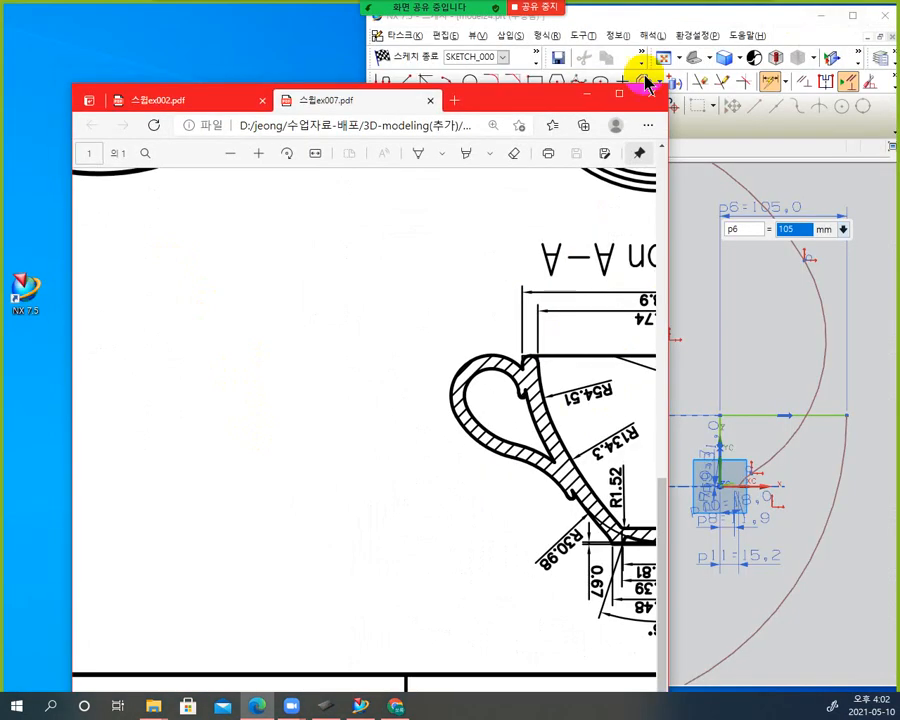
pyautogui.moveTo(478, 115); pyautogui.dragTo(468, 22)
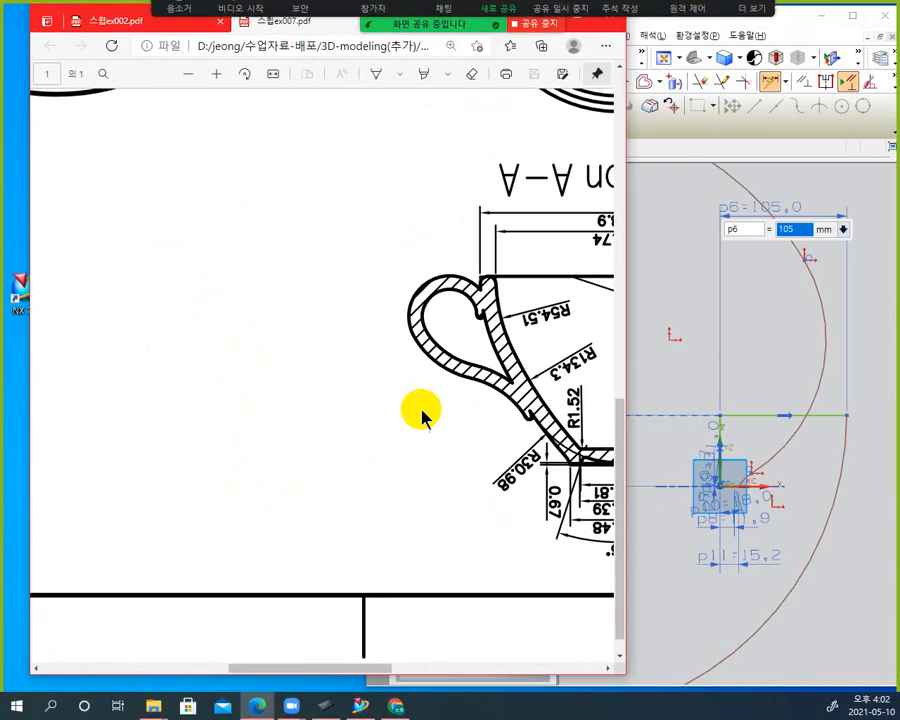
pyautogui.moveTo(302, 670)
pyautogui.mouseDown()
pyautogui.moveTo(444, 669)
pyautogui.moveTo(407, 677)
pyautogui.moveTo(418, 676)
pyautogui.mouseUp()
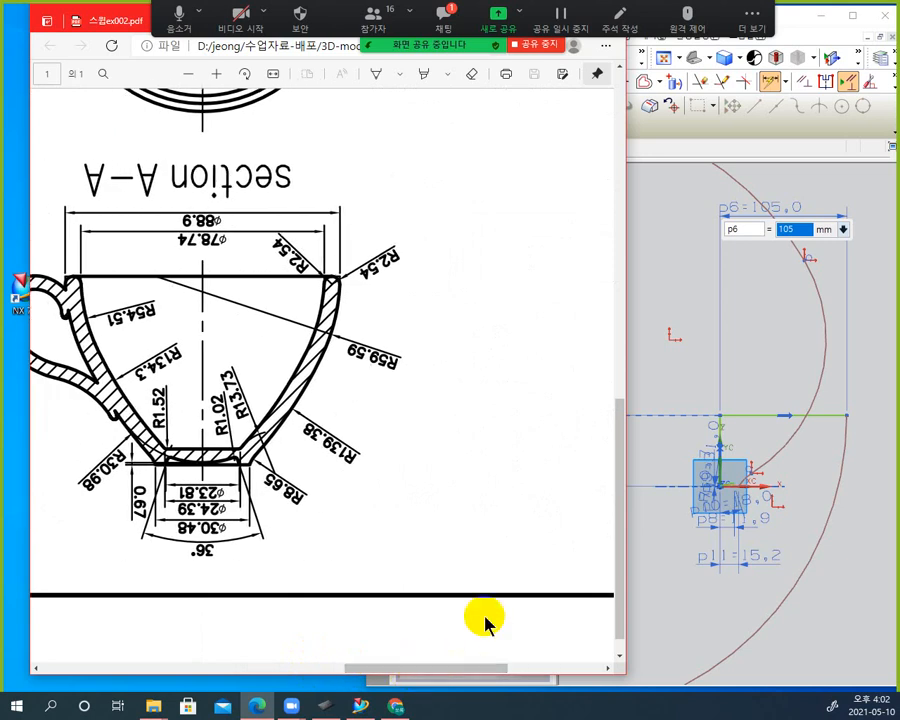
# Set the rim line's horizontal dimension in the NX sketch to 44.45 mm
pyautogui.click(798, 24)
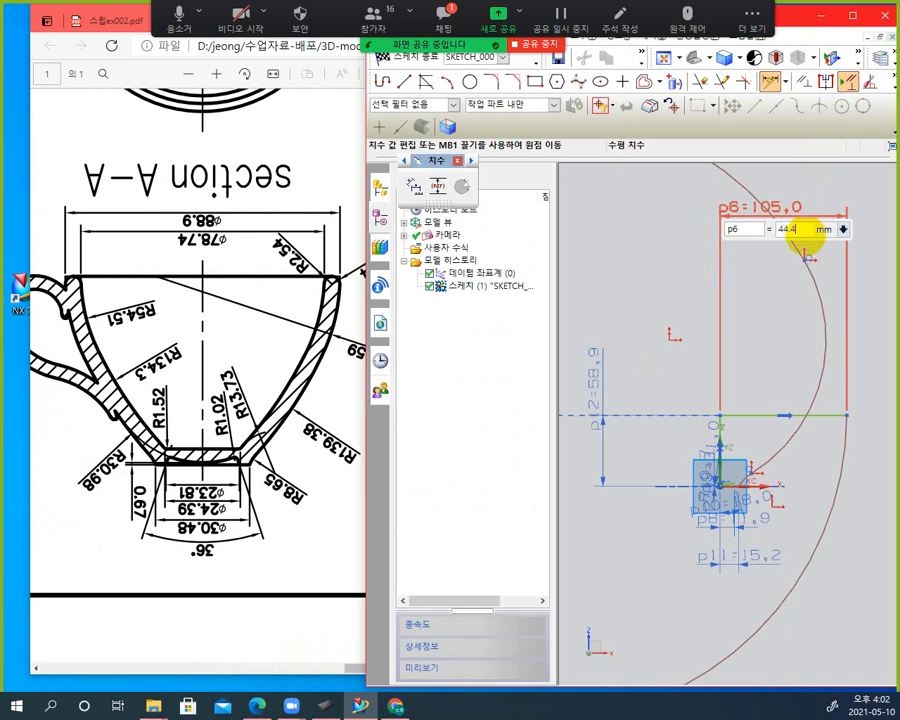
pyautogui.press('Return')
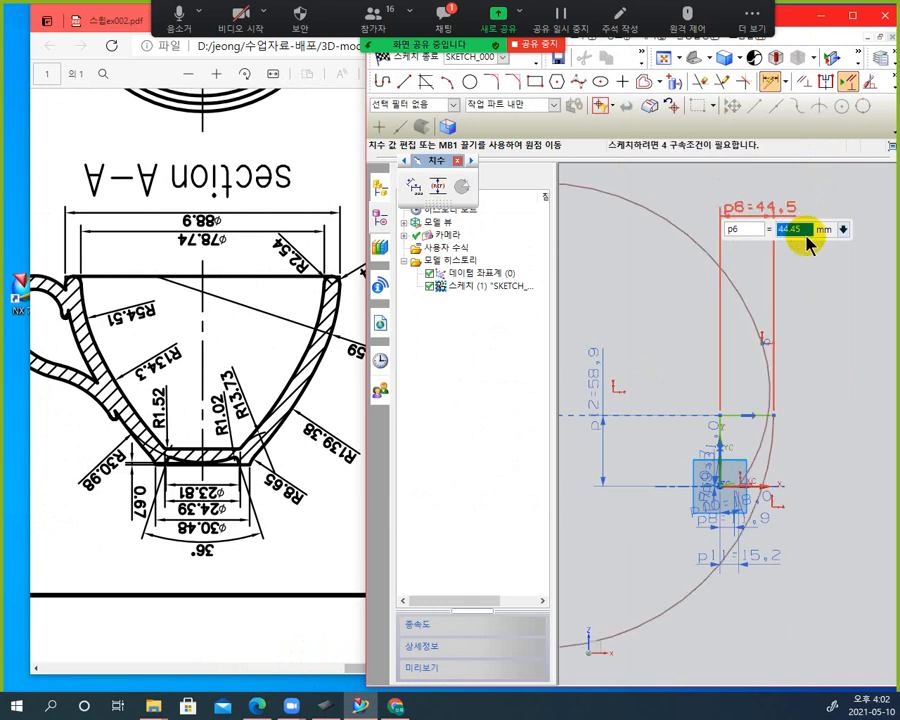
pyautogui.scroll(-3, 768, 493)
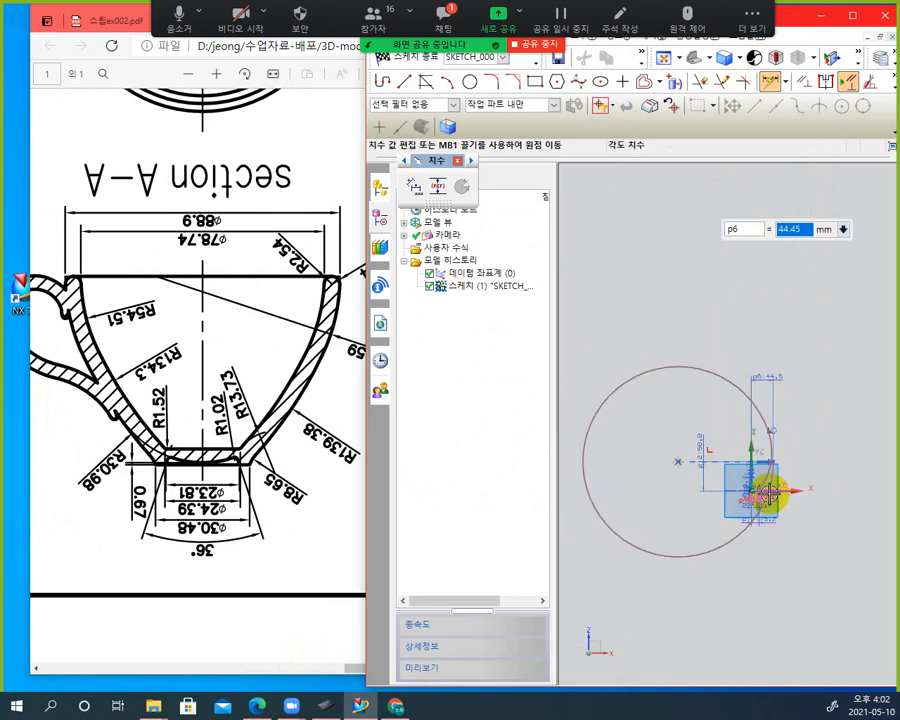
pyautogui.scroll(3, 766, 492)
pyautogui.scroll(-2, 764, 490)
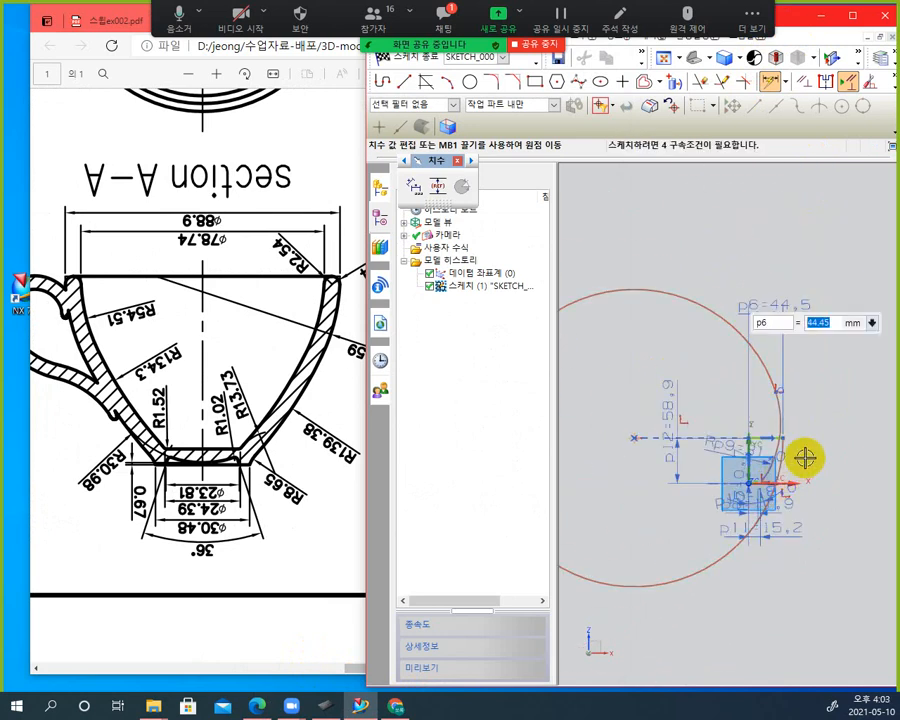
pyautogui.middleClick(804, 458)
# Examine the outer wall's arcs and their joints between the foot and the rim, and finish dimensioning
pyautogui.scroll(-3, 794, 496)
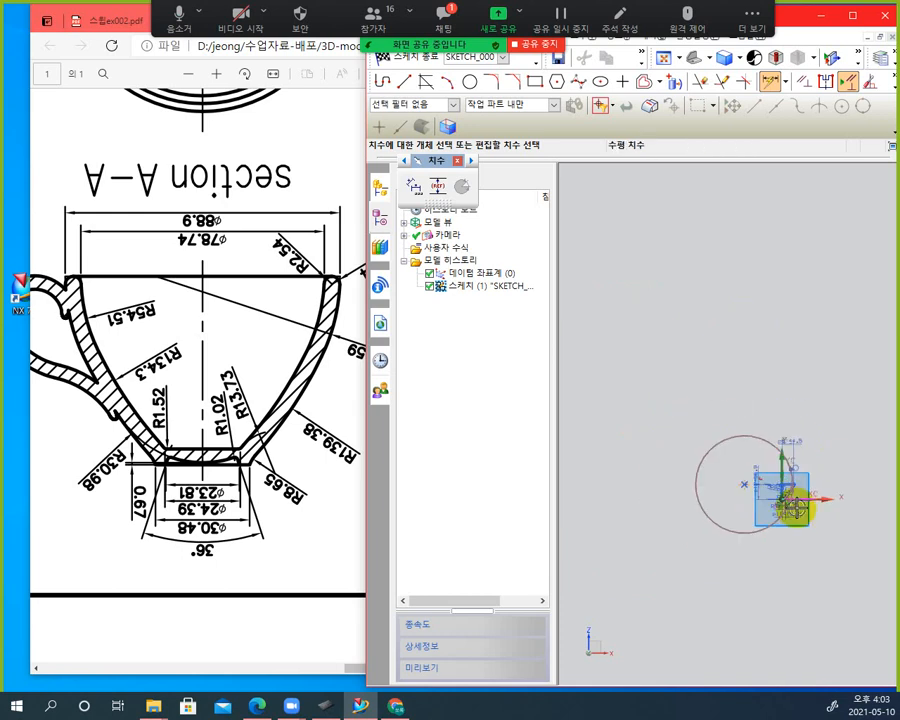
pyautogui.scroll(5, 785, 510)
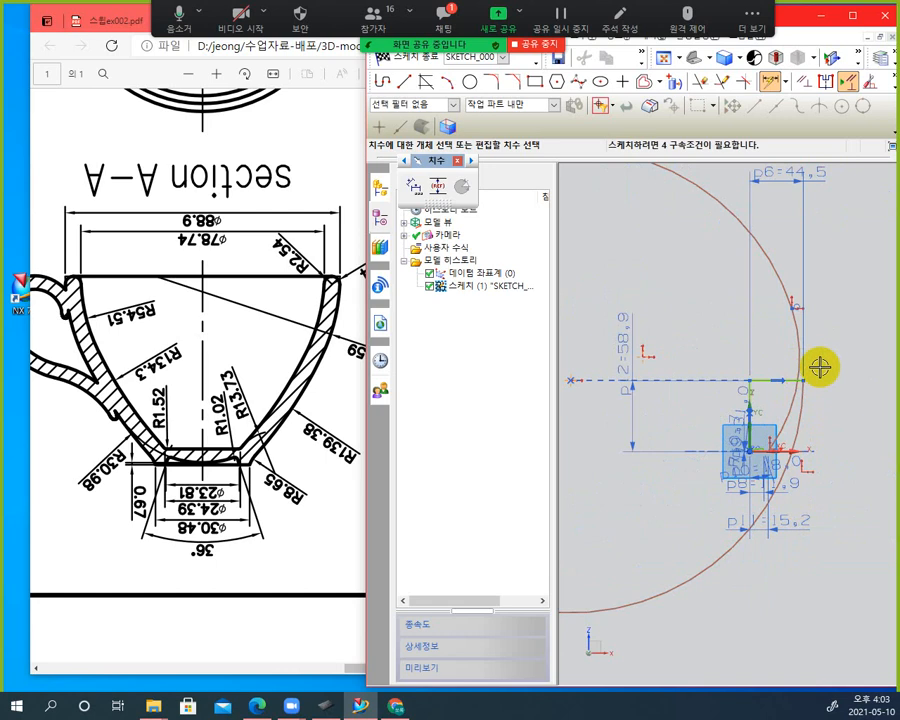
pyautogui.scroll(-3, 806, 374)
pyautogui.scroll(6, 788, 424)
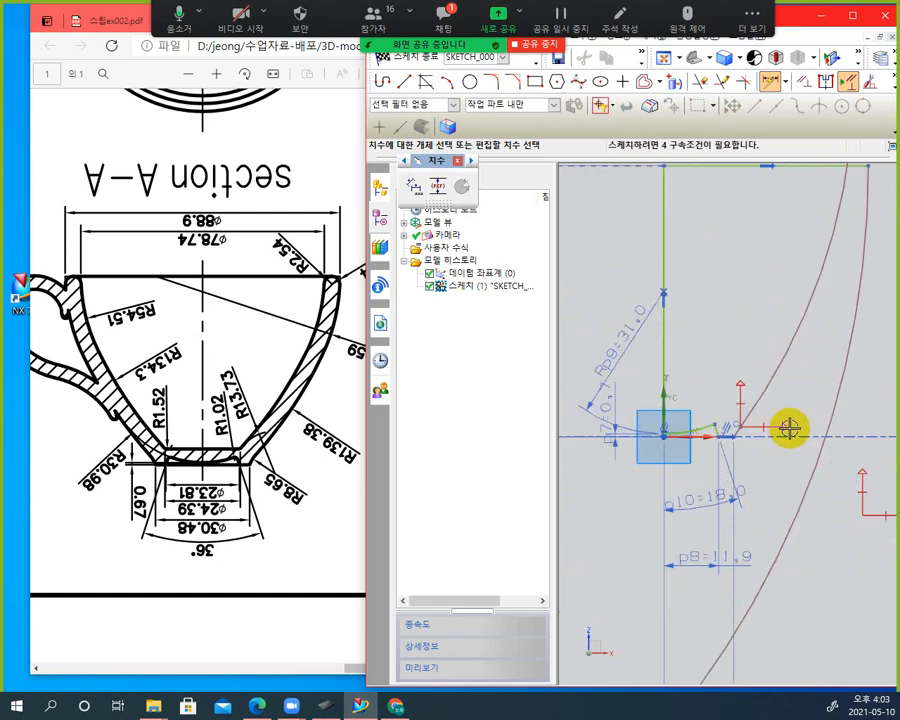
pyautogui.scroll(3, 788, 424)
pyautogui.scroll(-3, 783, 410)
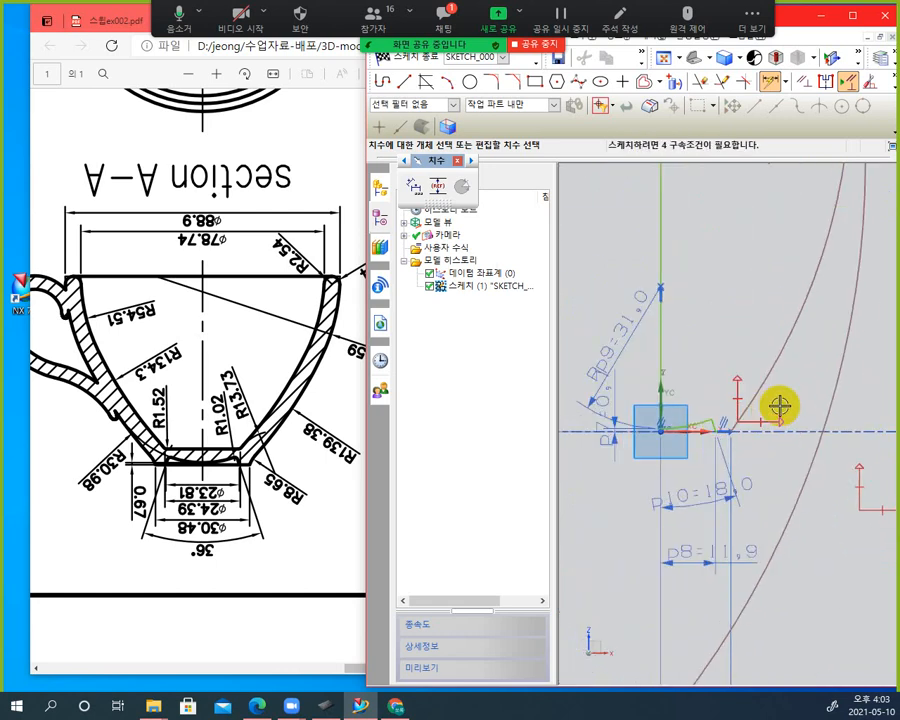
pyautogui.scroll(5, 780, 404)
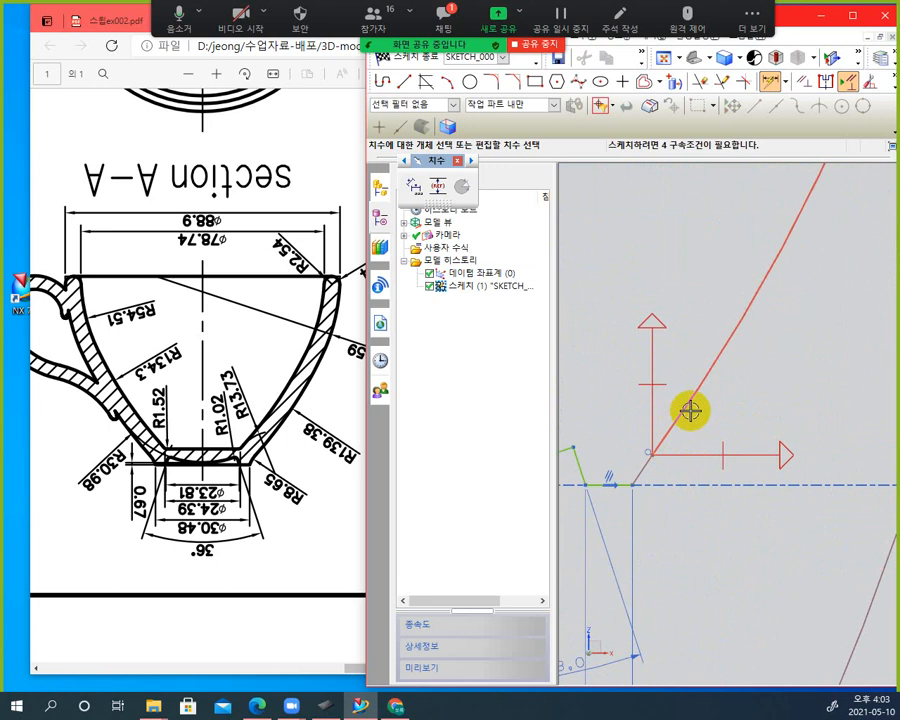
pyautogui.scroll(-4, 690, 404)
pyautogui.scroll(4, 666, 420)
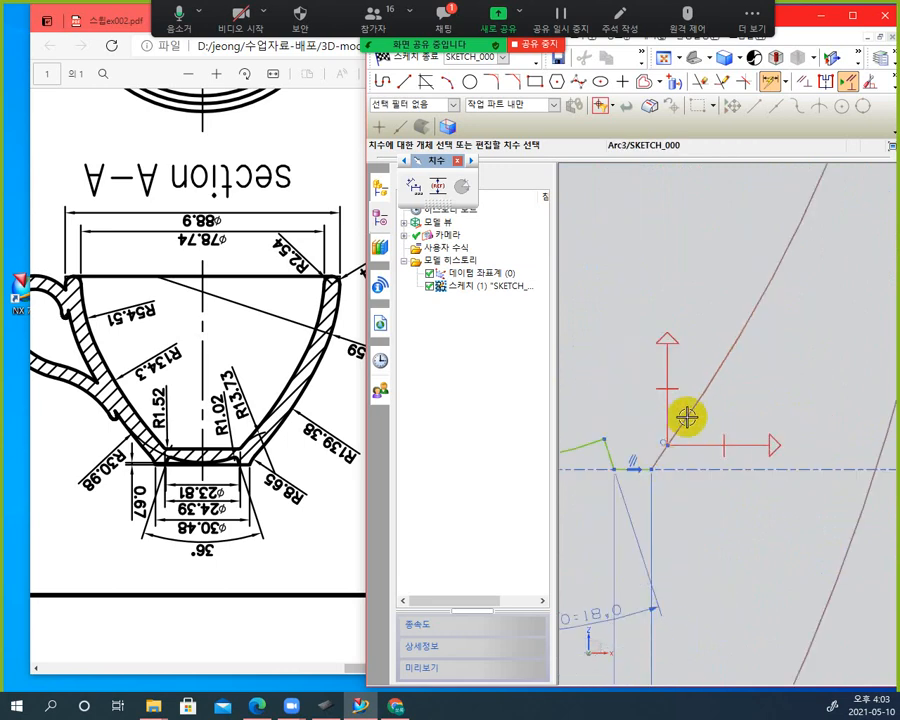
pyautogui.scroll(-8, 725, 350)
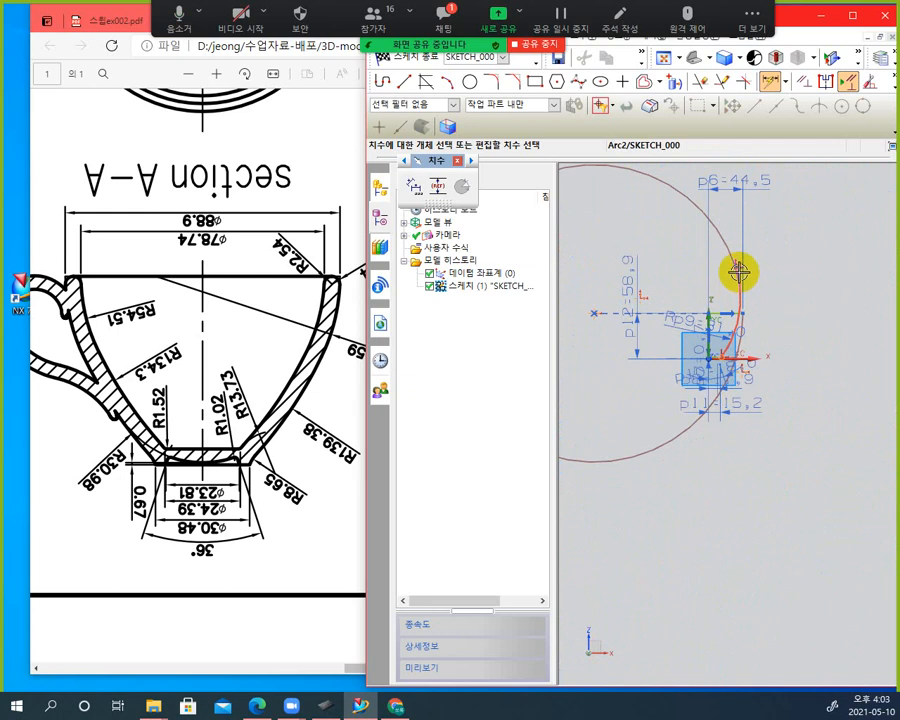
pyautogui.scroll(-3, 712, 308)
pyautogui.scroll(8, 725, 311)
pyautogui.scroll(2, 725, 311)
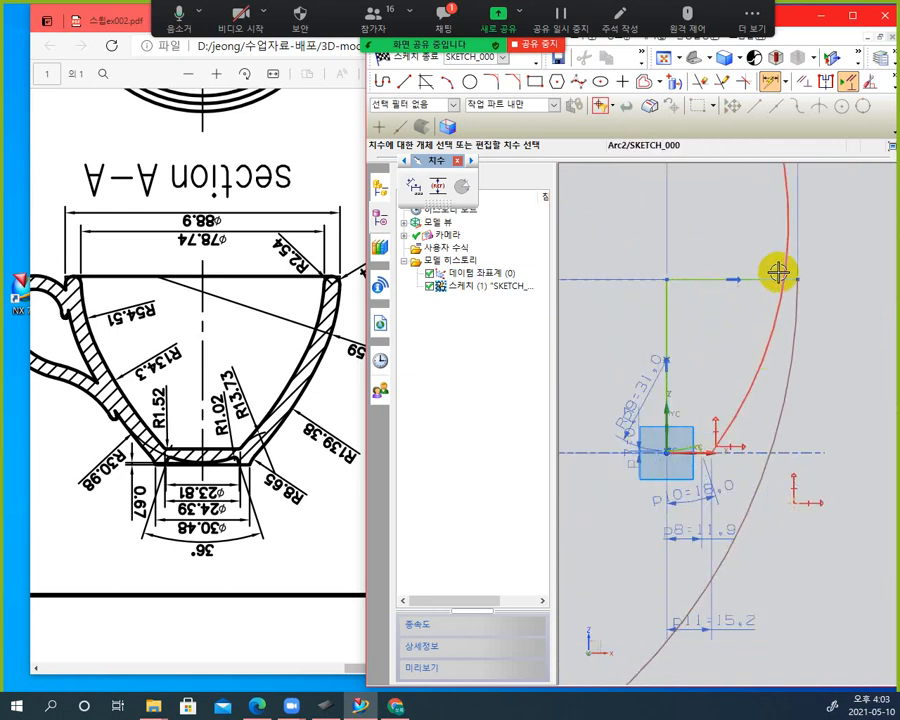
pyautogui.scroll(-4, 778, 272)
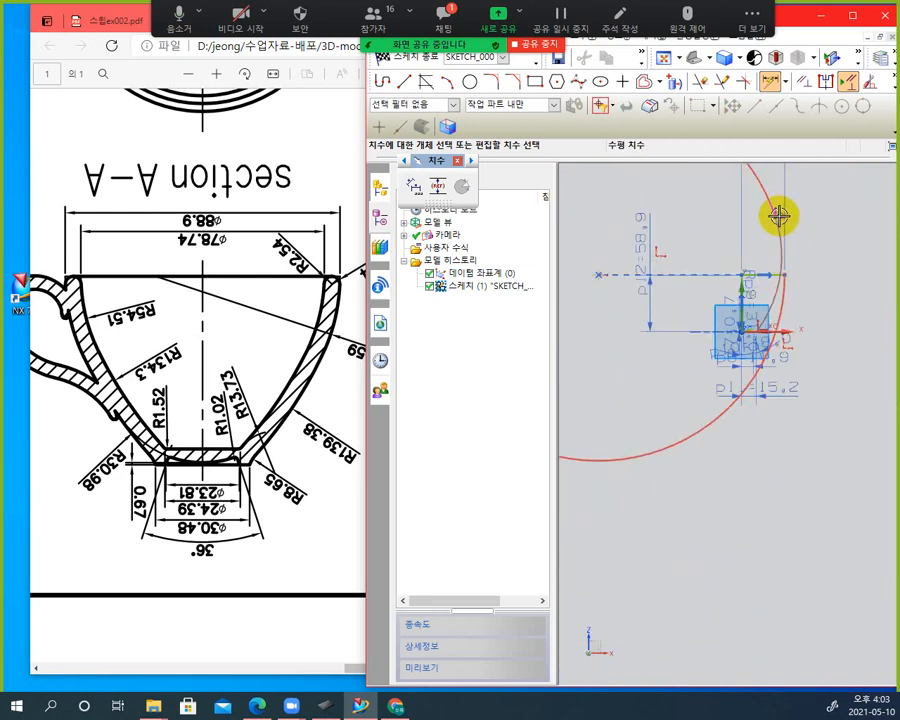
pyautogui.press('Escape')
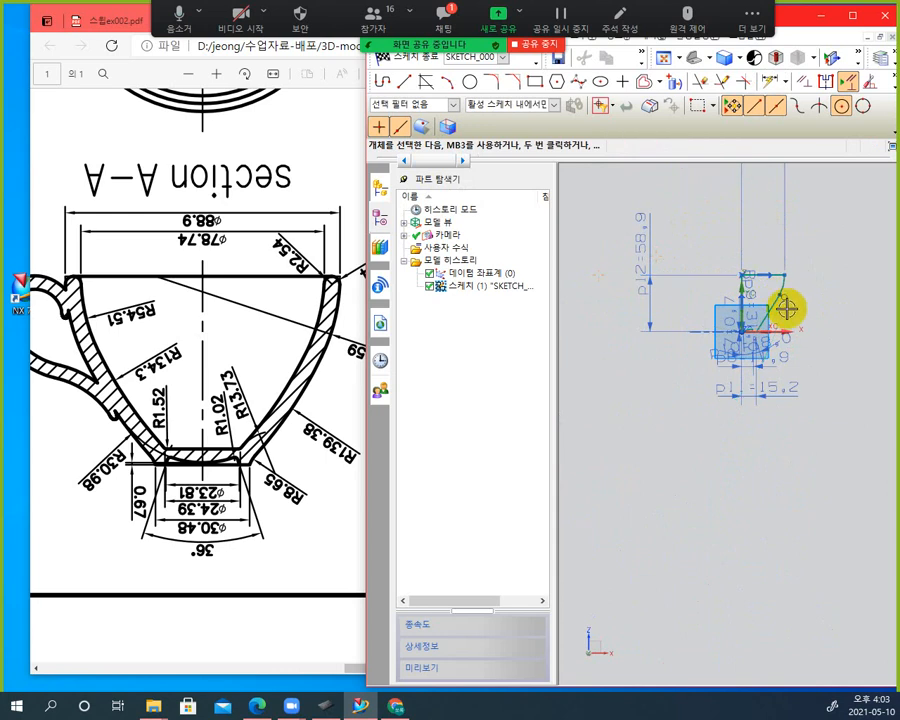
# Try to reshape the middle arc of the cup's outer wall in the profile sketch
pyautogui.scroll(-2, 780, 304)
pyautogui.scroll(5, 780, 304)
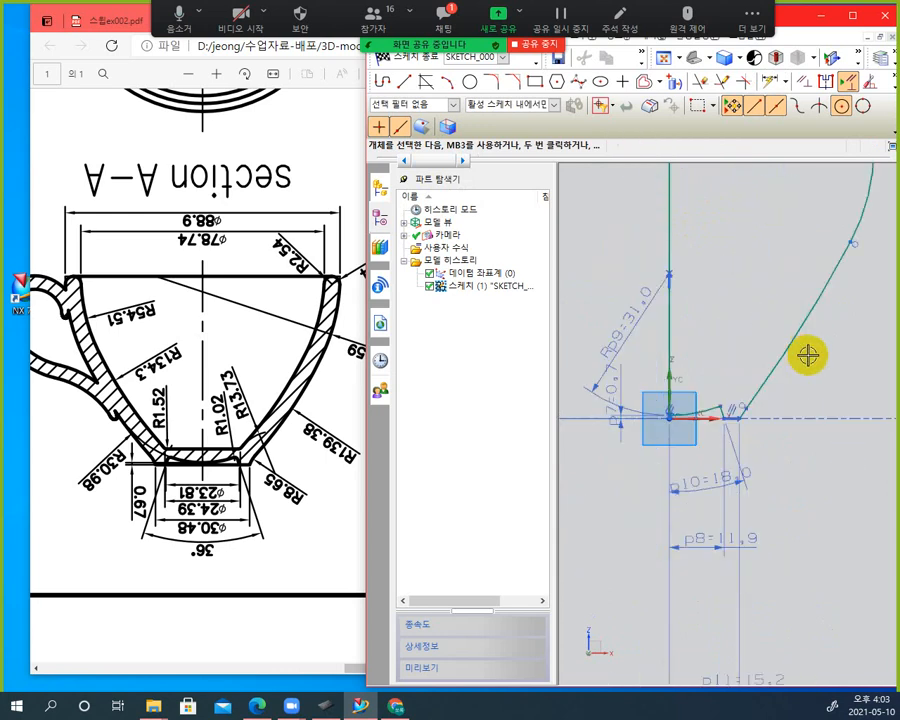
pyautogui.scroll(-2, 854, 303)
pyautogui.scroll(2, 869, 289)
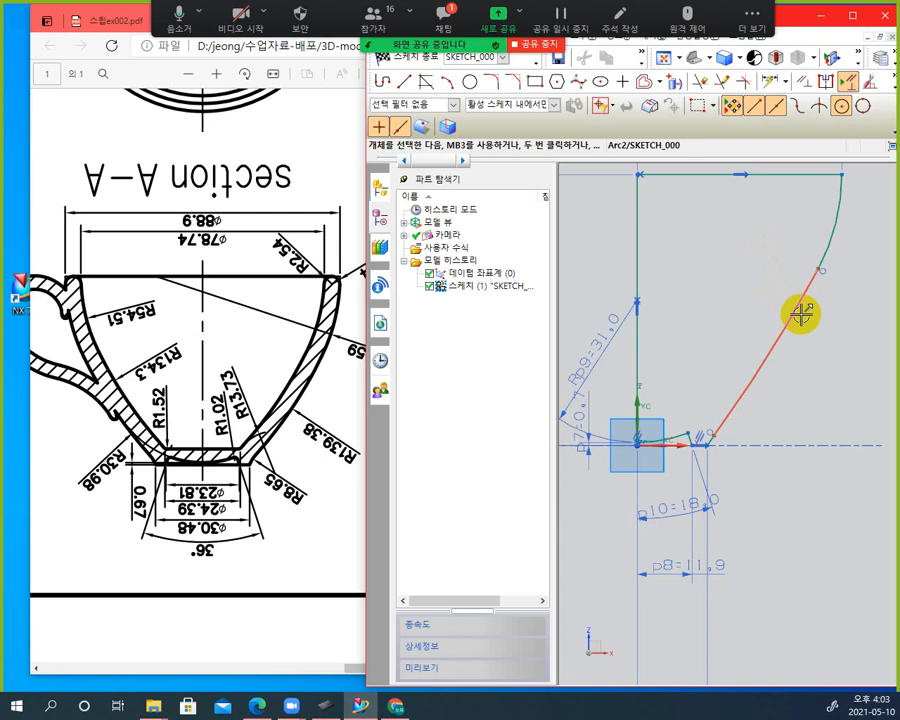
pyautogui.moveTo(808, 316); pyautogui.dragTo(808, 316)
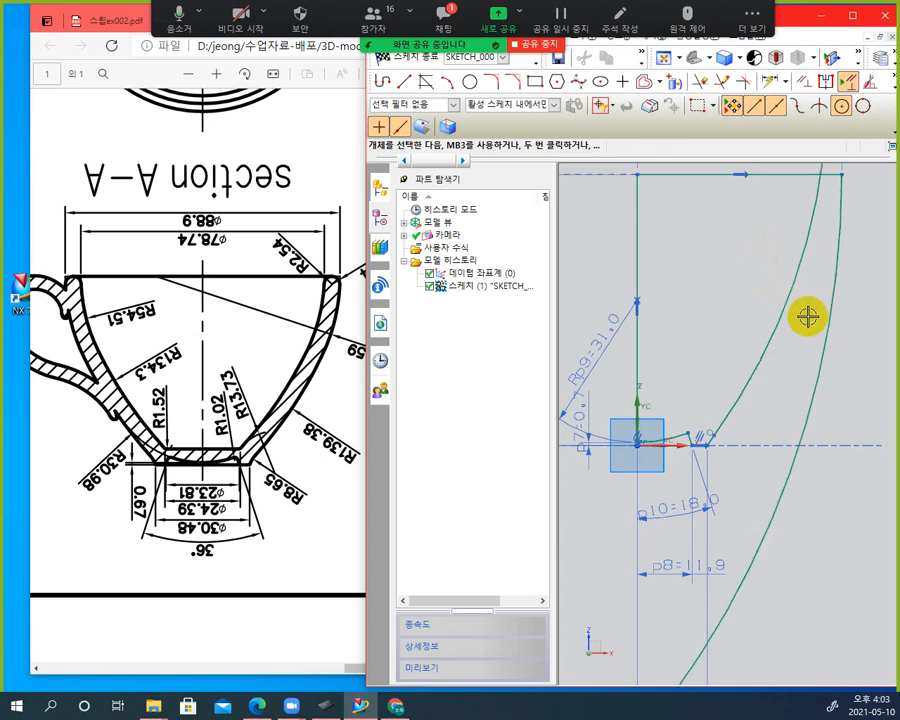
pyautogui.scroll(-7, 803, 363)
pyautogui.scroll(1, 802, 362)
pyautogui.scroll(-3, 802, 358)
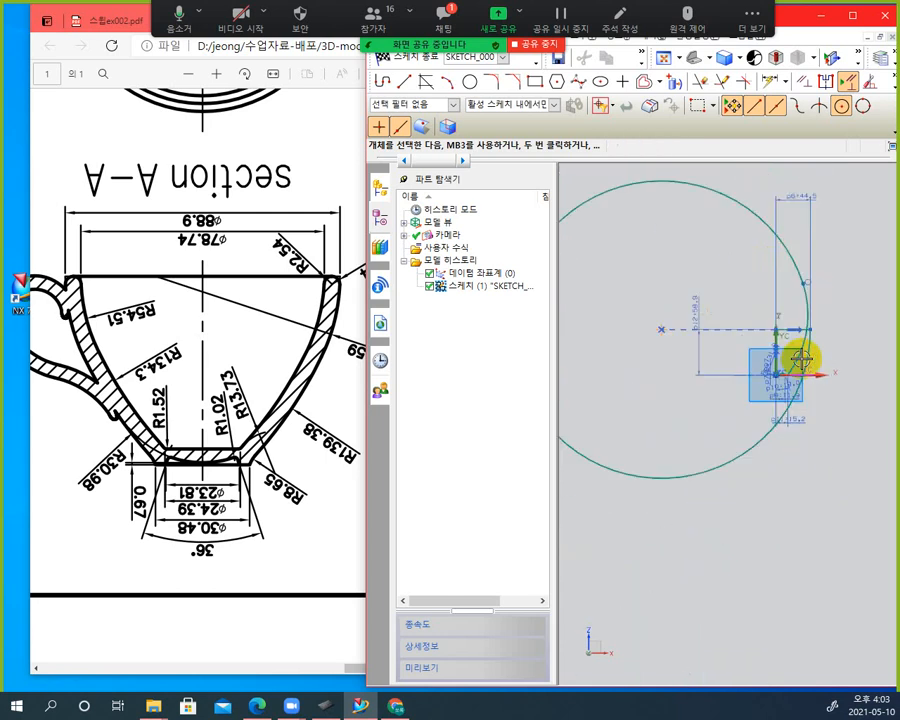
pyautogui.scroll(5, 810, 340)
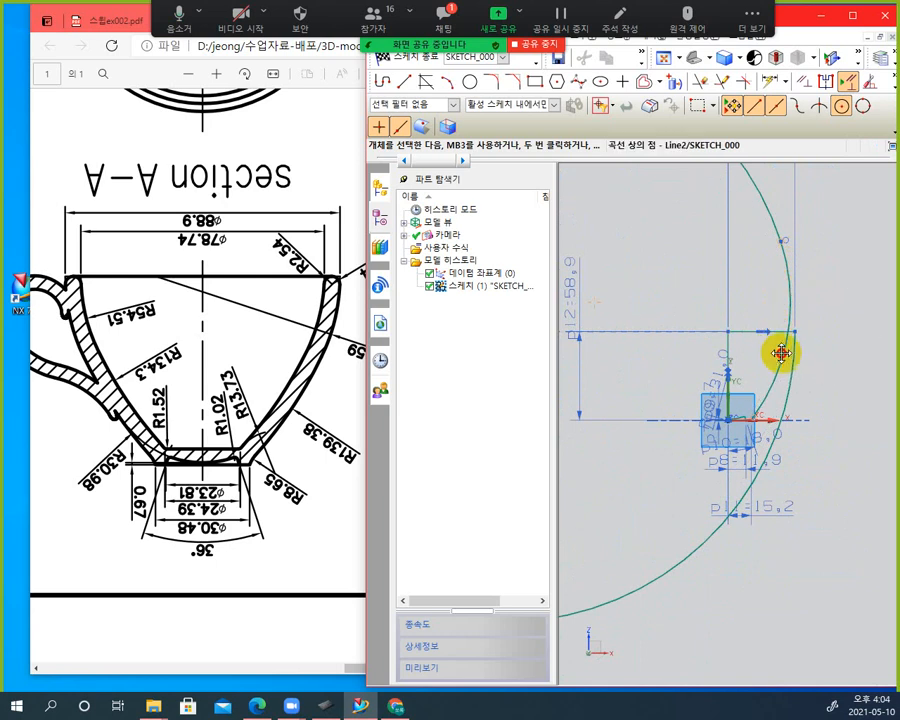
# Reshape the outer wall's arcs in the profile sketch into one smooth flowing curve from the foot to the rim line's outer end
pyautogui.moveTo(784, 366)
pyautogui.mouseDown()
pyautogui.moveTo(808, 370)
pyautogui.moveTo(785, 243)
pyautogui.mouseUp()
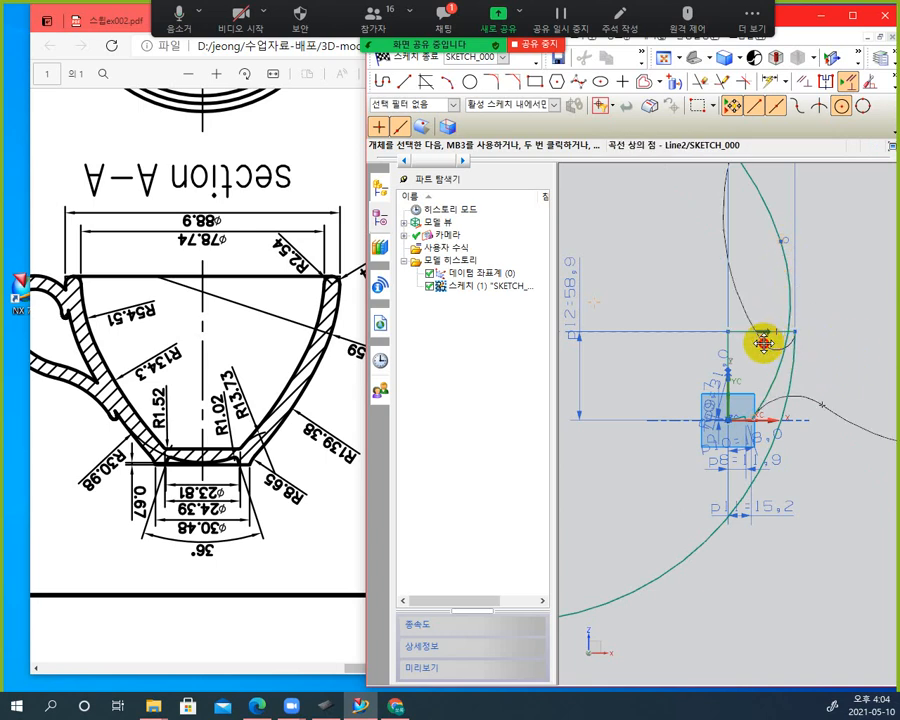
pyautogui.click(781, 335)
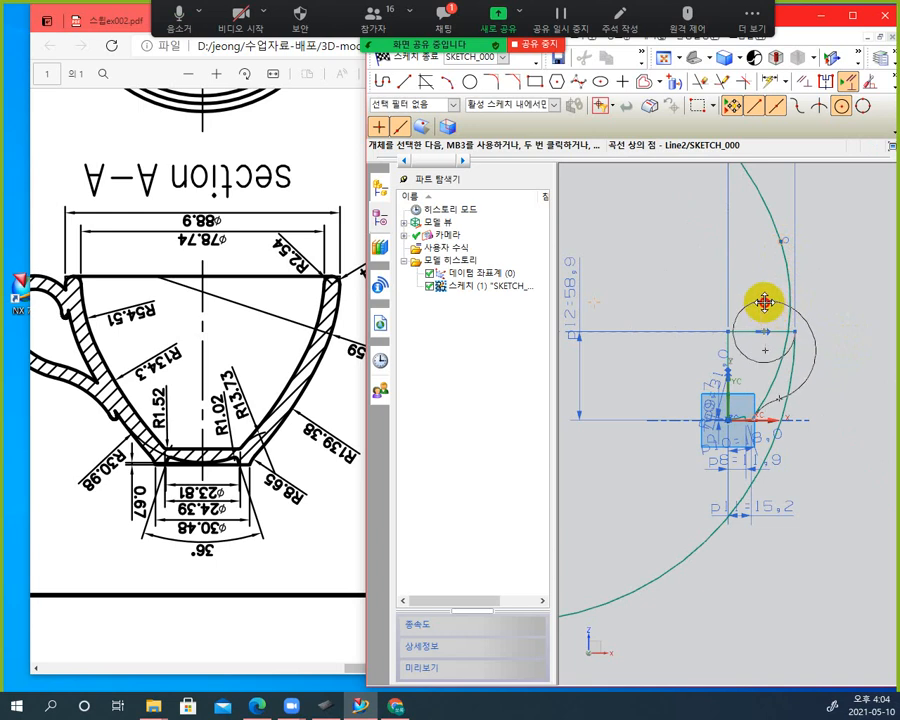
pyautogui.click(763, 297)
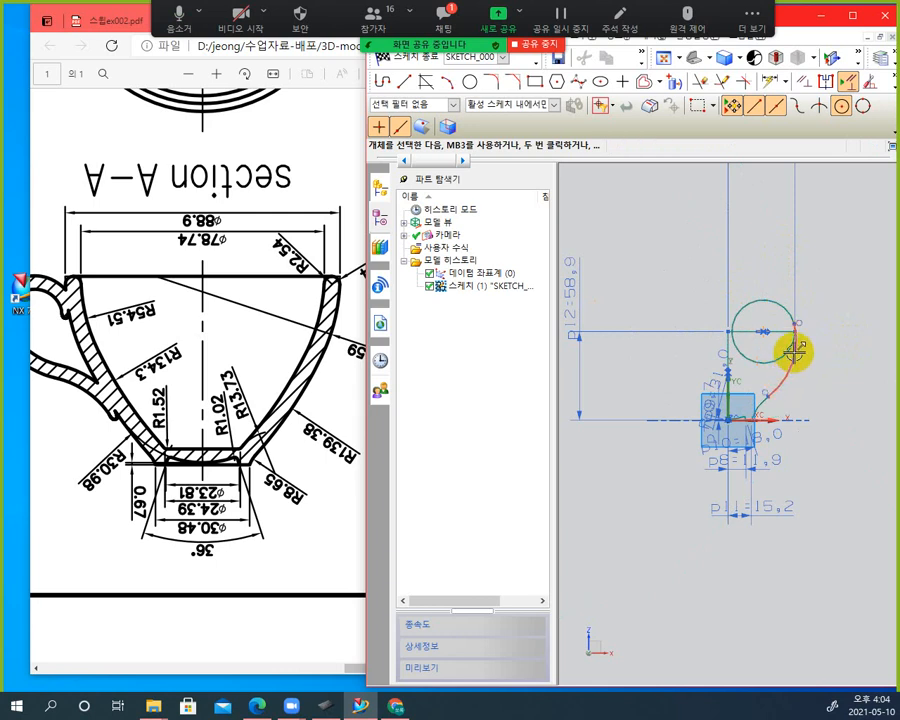
pyautogui.scroll(-5, 790, 350)
pyautogui.scroll(6, 745, 365)
pyautogui.scroll(3, 760, 368)
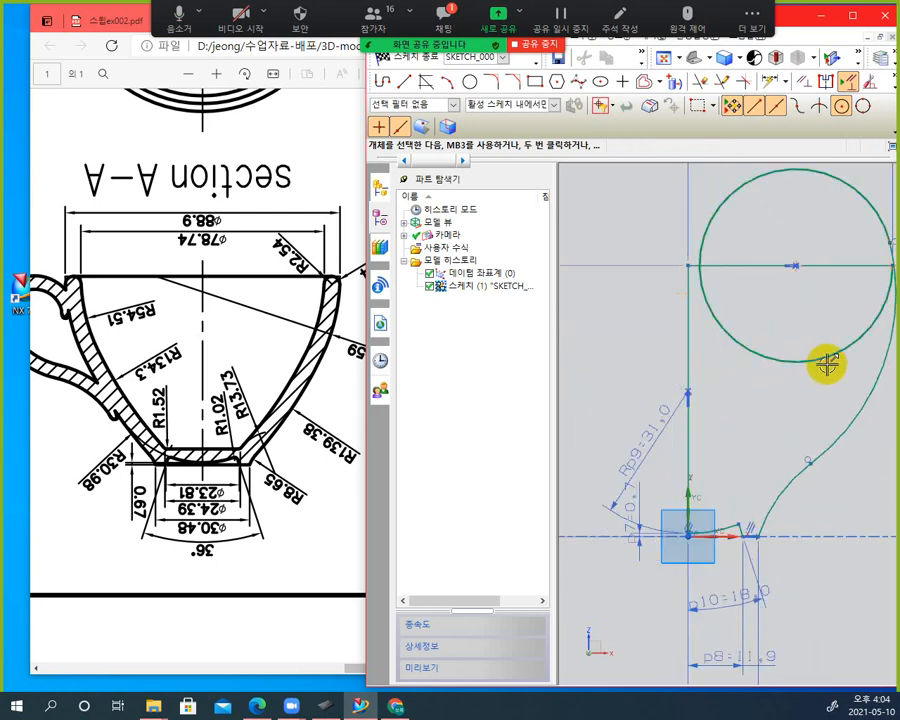
pyautogui.scroll(-2, 825, 362)
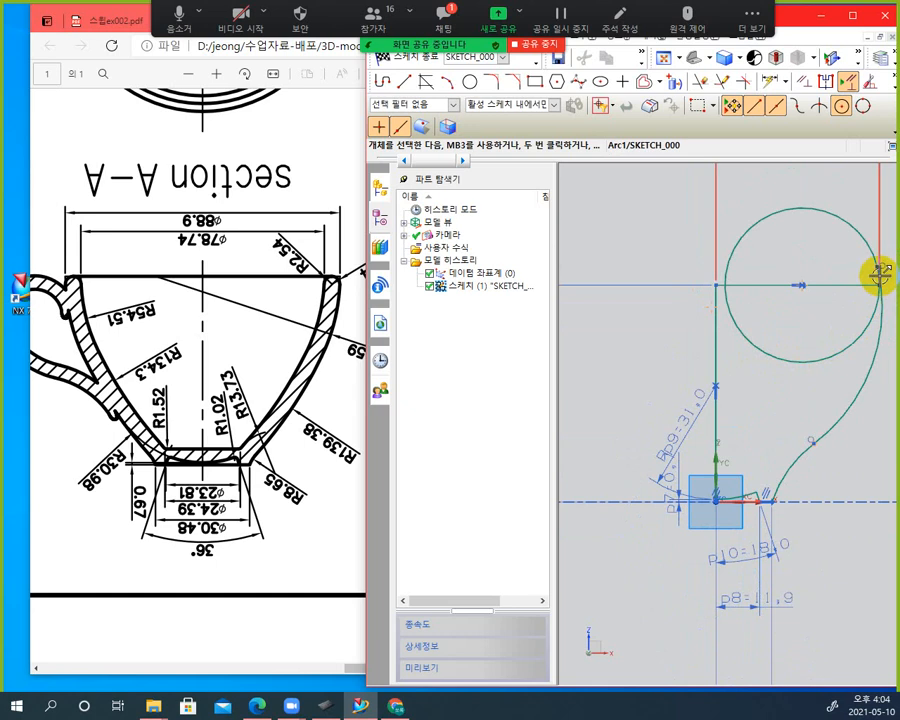
pyautogui.click(859, 362)
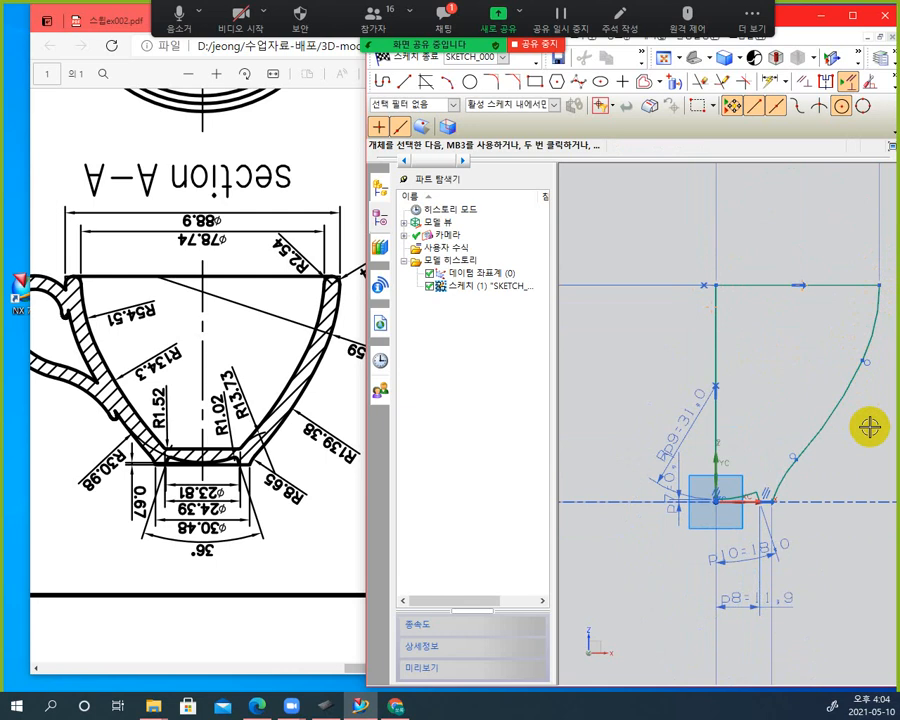
pyautogui.scroll(-5, 876, 360)
pyautogui.scroll(6, 876, 358)
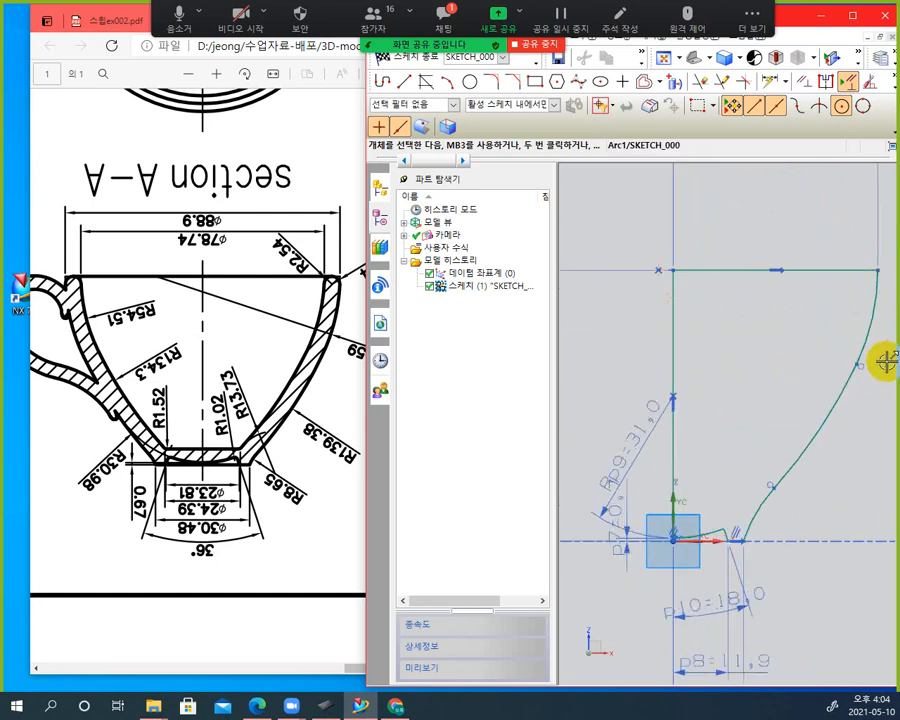
pyautogui.moveTo(880, 358)
pyautogui.keyDown('shift'); pyautogui.mouseDown(button='middle')
pyautogui.moveTo(830, 364)
pyautogui.moveTo(792, 342)
pyautogui.mouseUp(button='middle'); pyautogui.keyUp('shift')
pyautogui.scroll(-3, 795, 341)
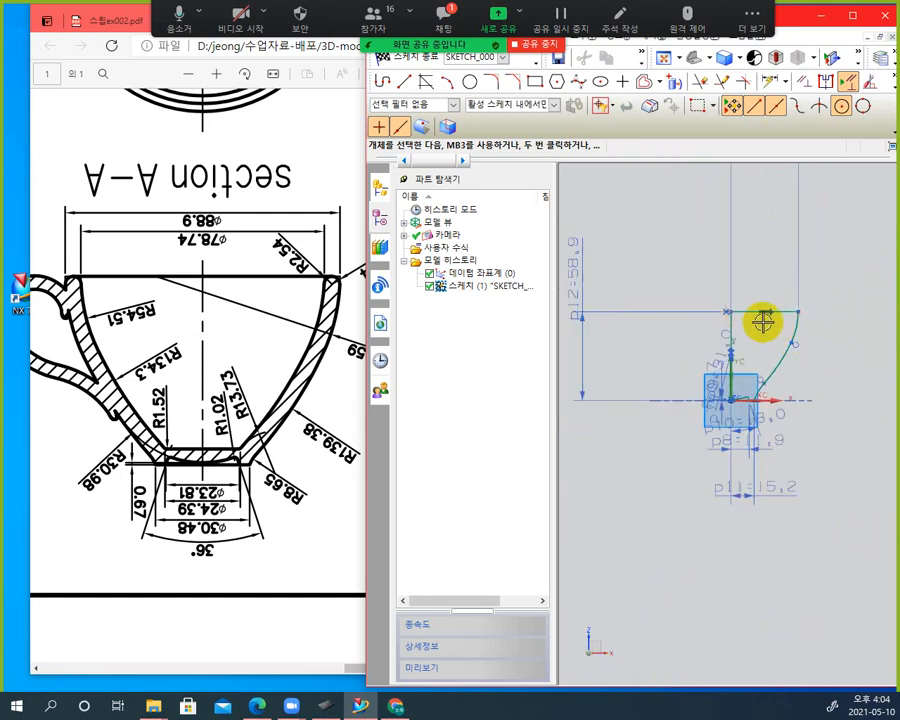
pyautogui.scroll(2, 826, 345)
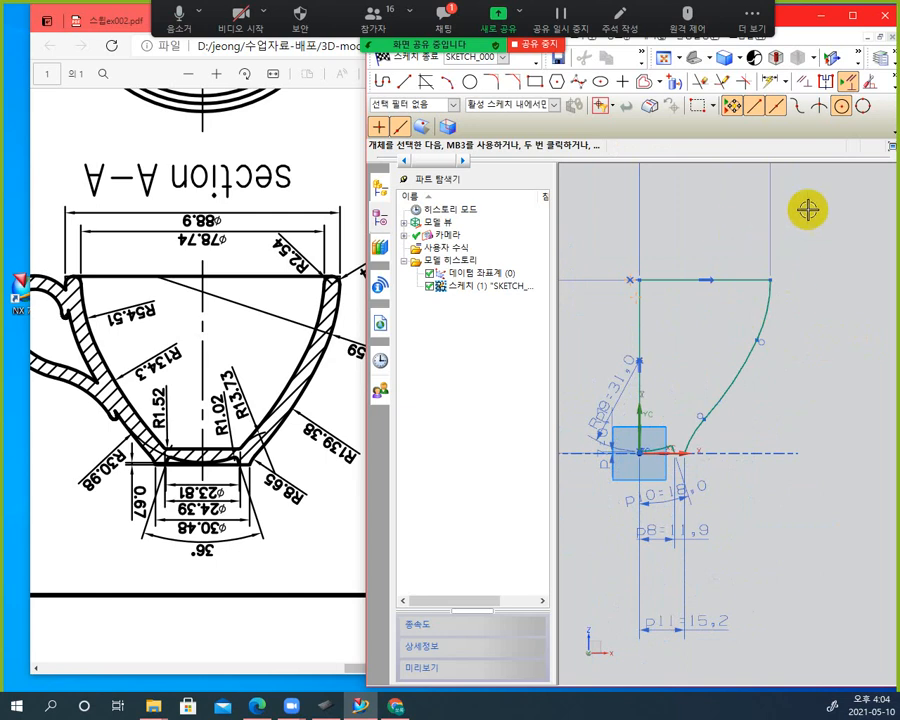
# Start dimensioning the sketch, bring the PDF drawing forward and read the latest question in the Zoom meeting chat
pyautogui.click(772, 81)
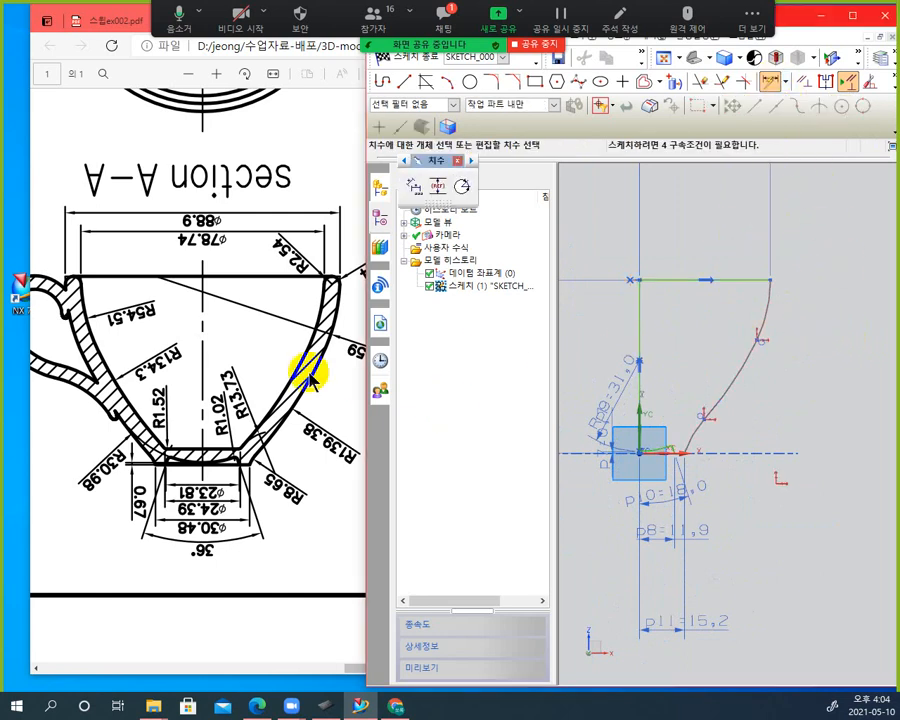
pyautogui.click(337, 372)
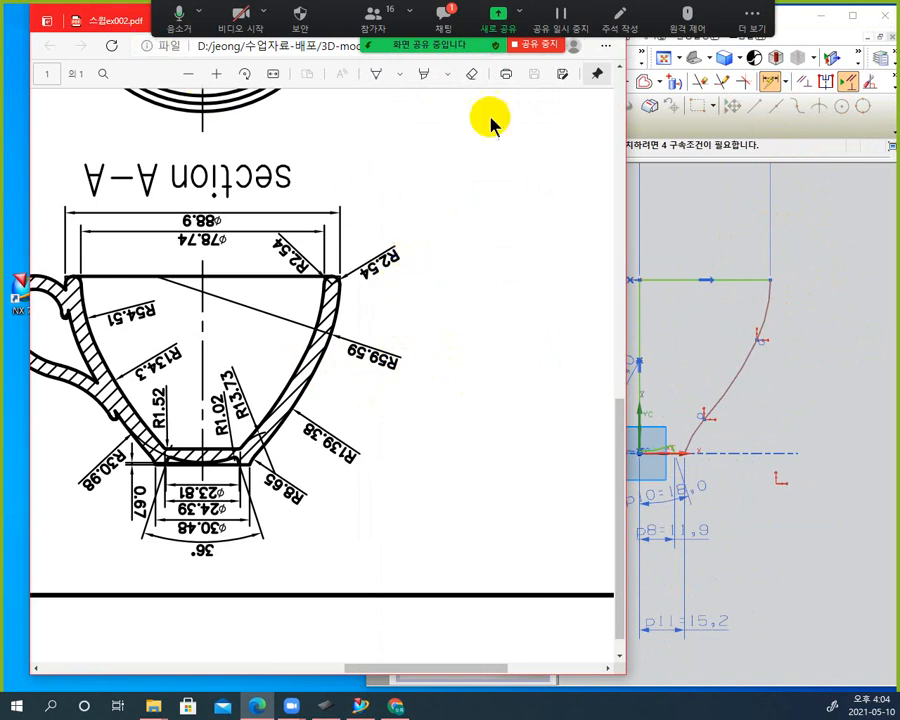
pyautogui.click(448, 20)
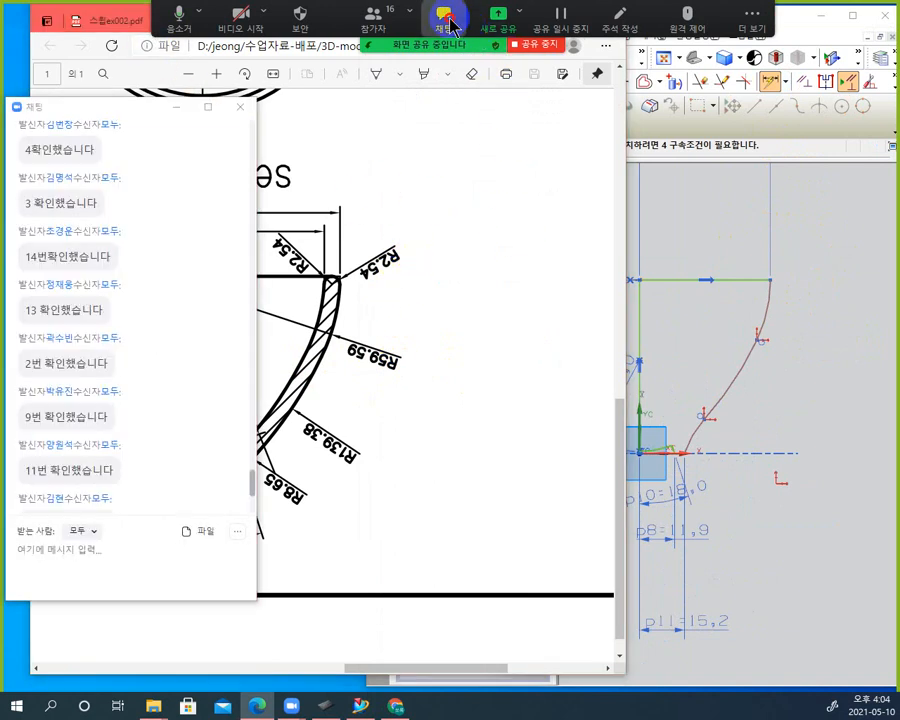
pyautogui.click(330, 355)
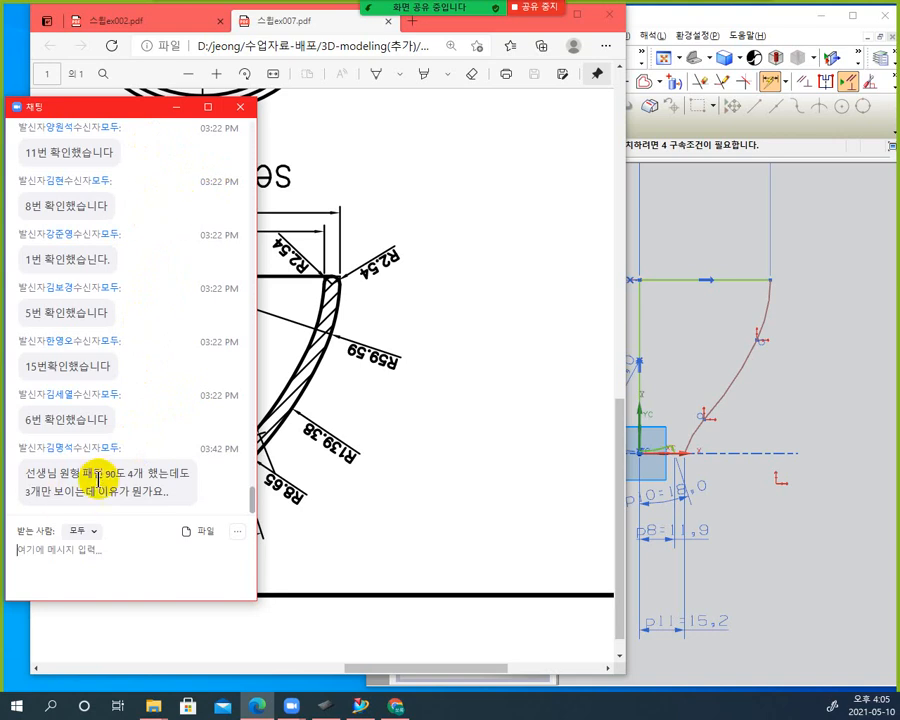
pyautogui.moveTo(122, 110); pyautogui.dragTo(0, 100)
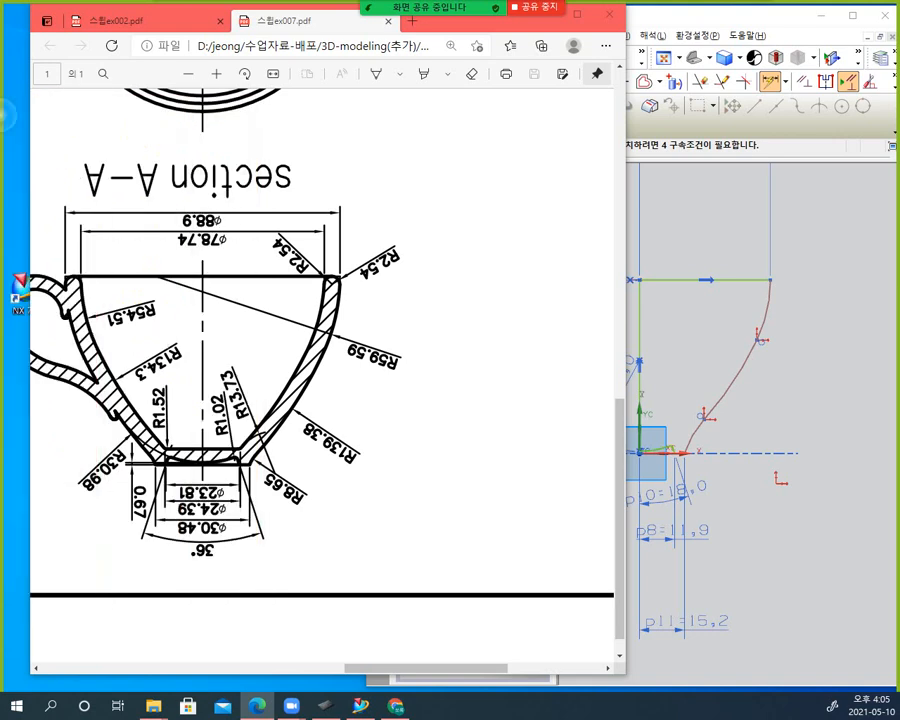
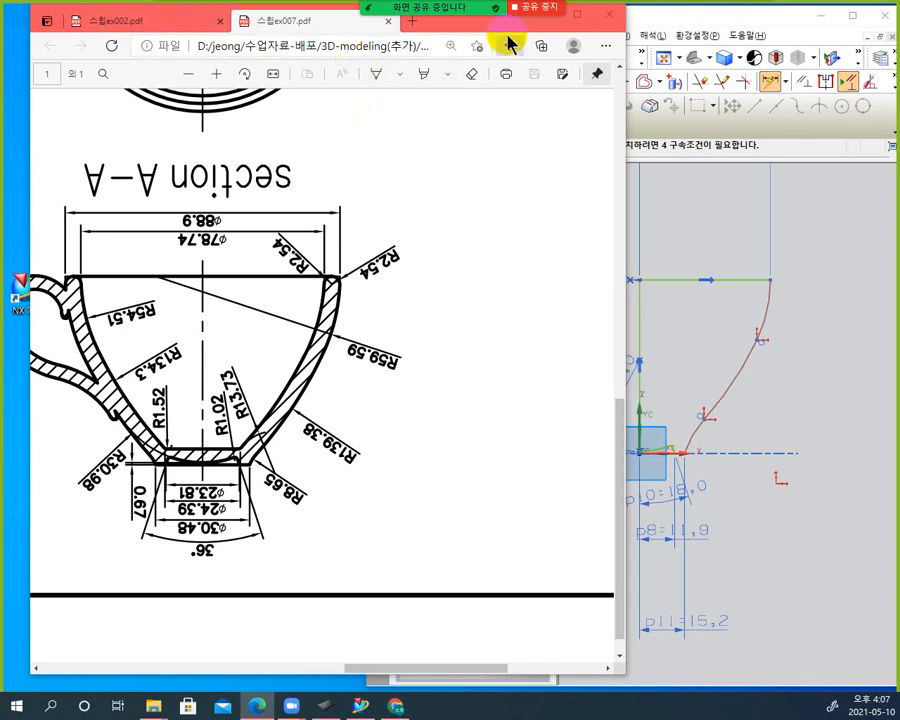
# Display the 스윕ex002.pdf drawing beside the NX sketch and bring its isometric view of the four curved arms into view
pyautogui.moveTo(500, 33); pyautogui.dragTo(531, 94)
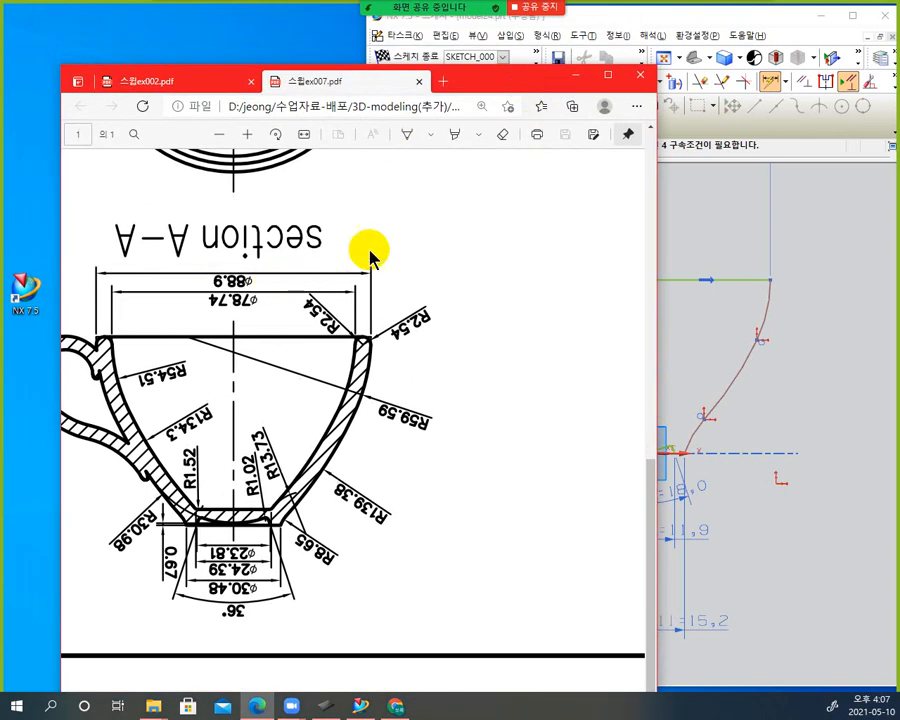
pyautogui.click(458, 80)
pyautogui.click(147, 81)
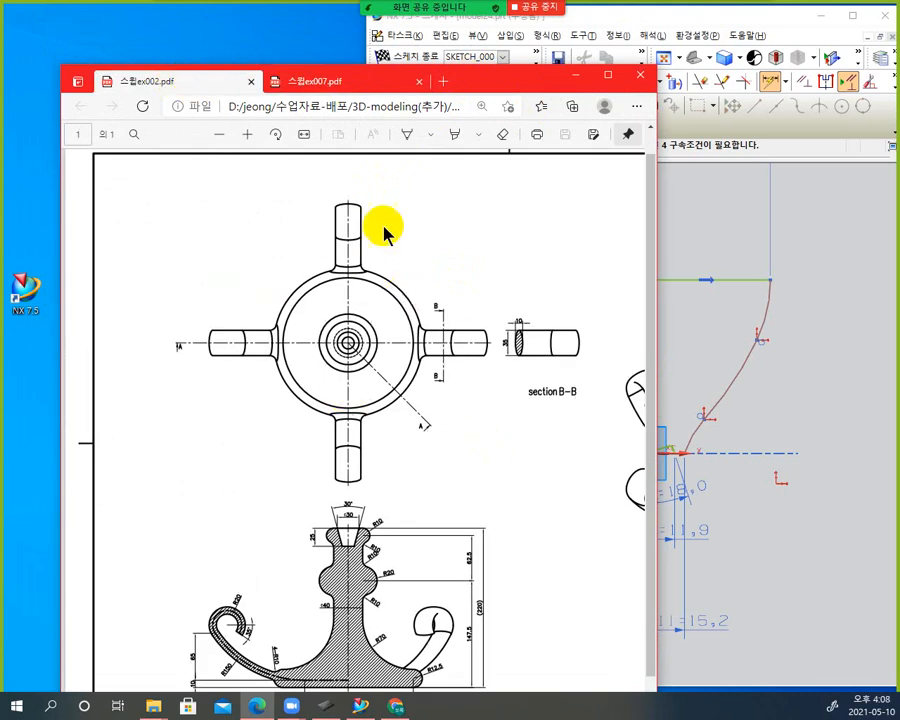
pyautogui.moveTo(486, 86); pyautogui.dragTo(327, 47)
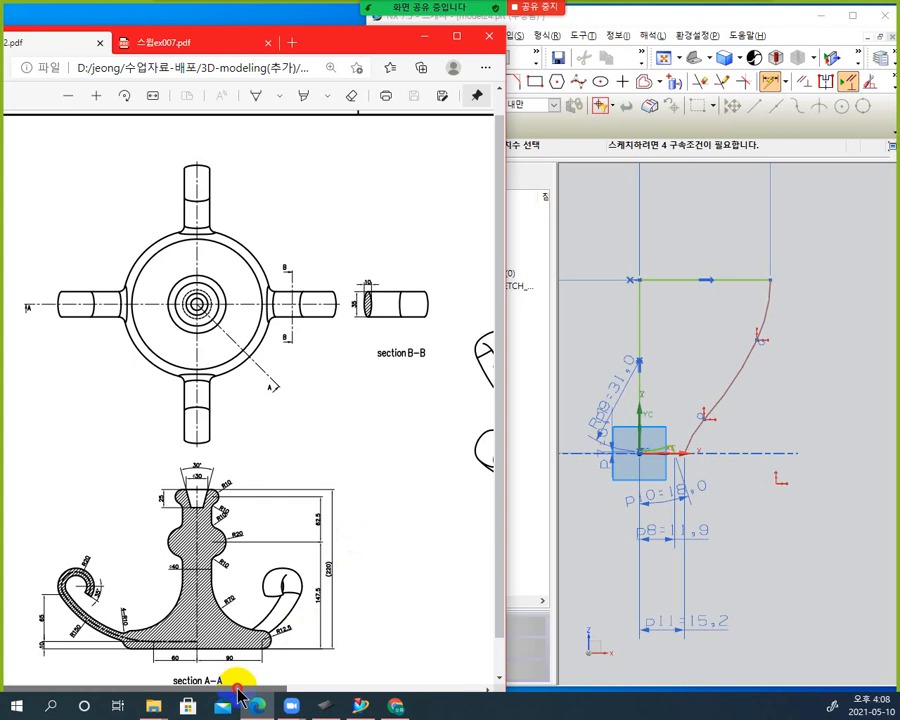
pyautogui.moveTo(238, 688); pyautogui.dragTo(417, 676)
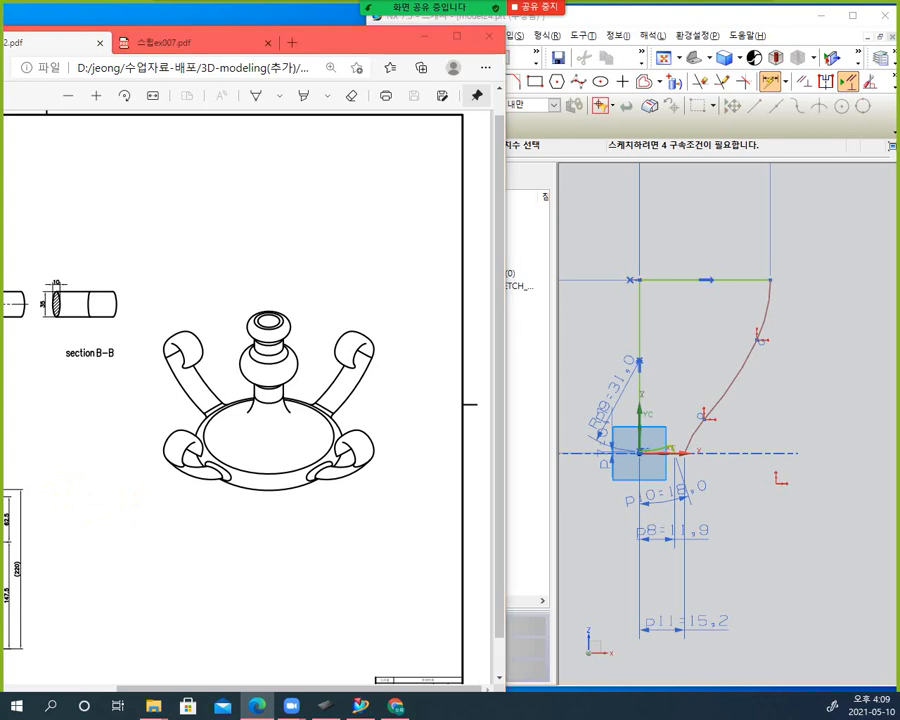
# Read the new Zoom chat messages about the circular pattern and return to section A-A in 스윕ex007.pdf to check the upper outer arc's radius
pyautogui.moveTo(2, 180); pyautogui.dragTo(225, 145)
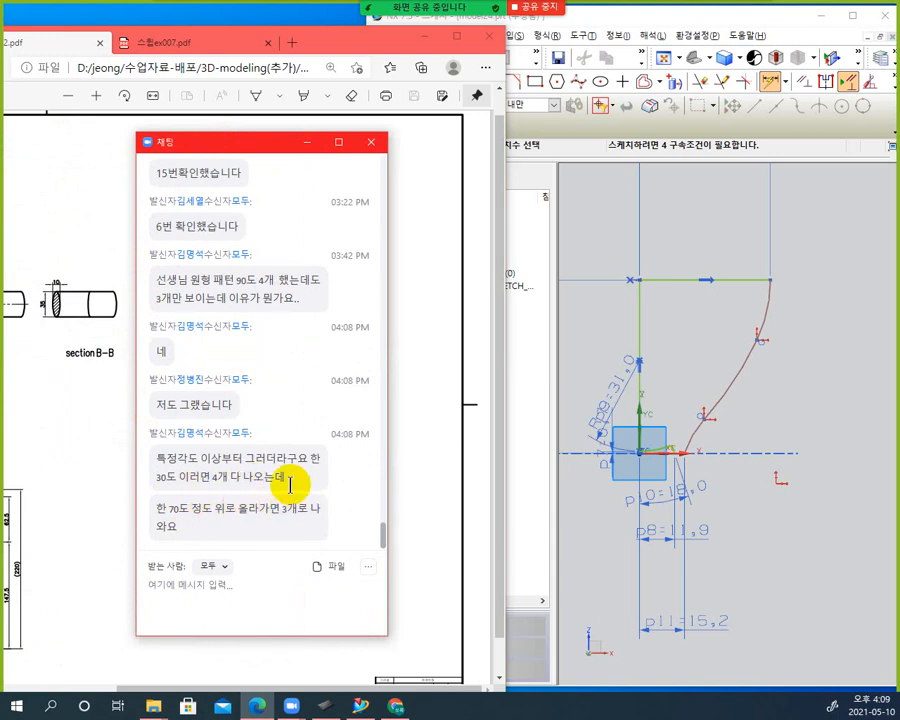
pyautogui.moveTo(231, 155)
pyautogui.mouseDown()
pyautogui.moveTo(44, 157)
pyautogui.moveTo(0, 185)
pyautogui.mouseUp()
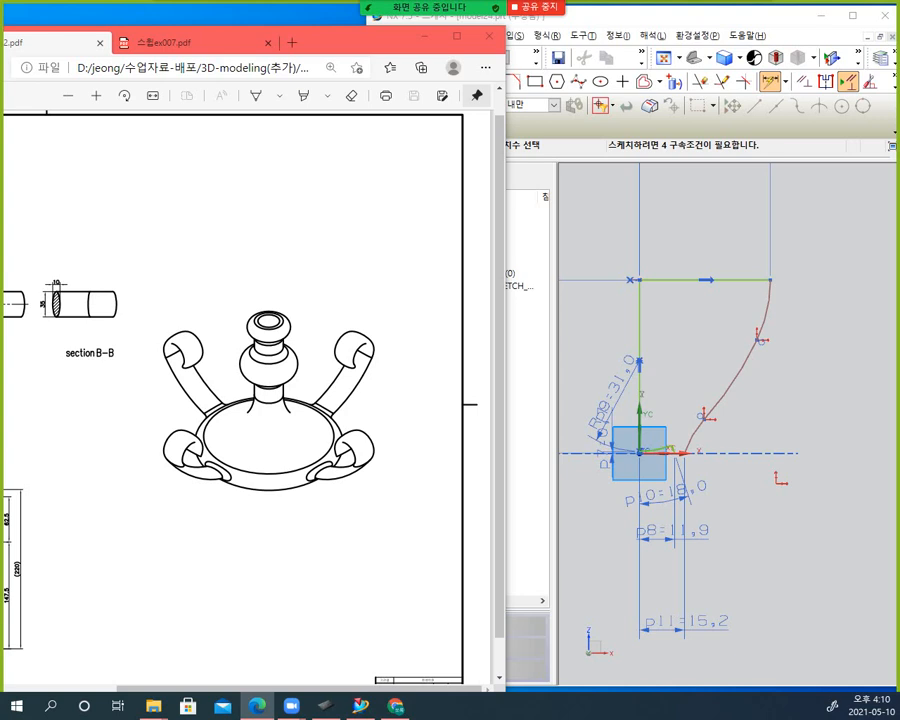
pyautogui.click(221, 41)
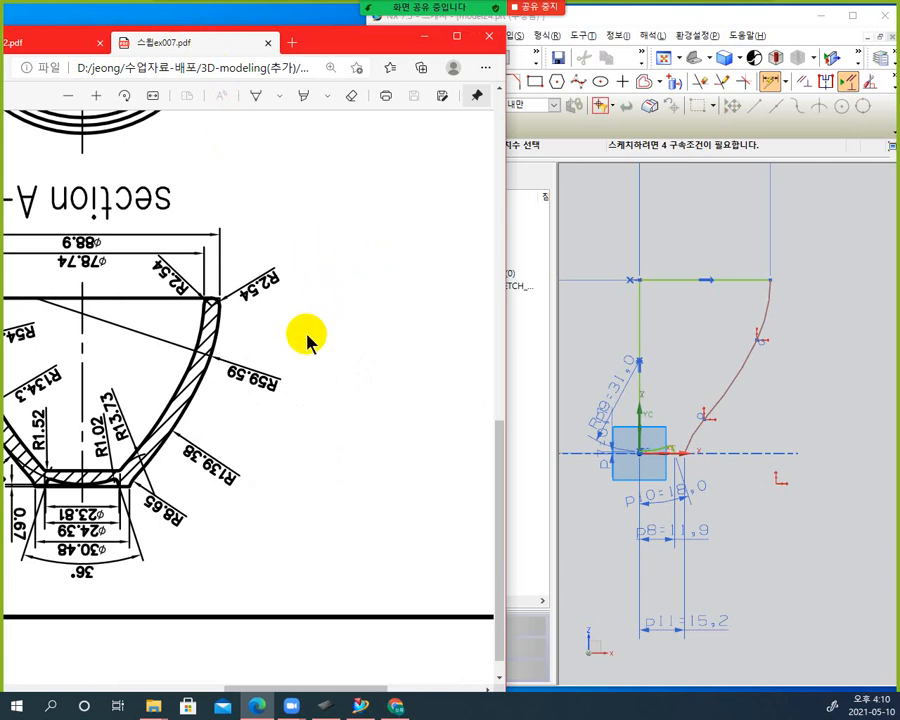
pyautogui.doubleClick(238, 371)
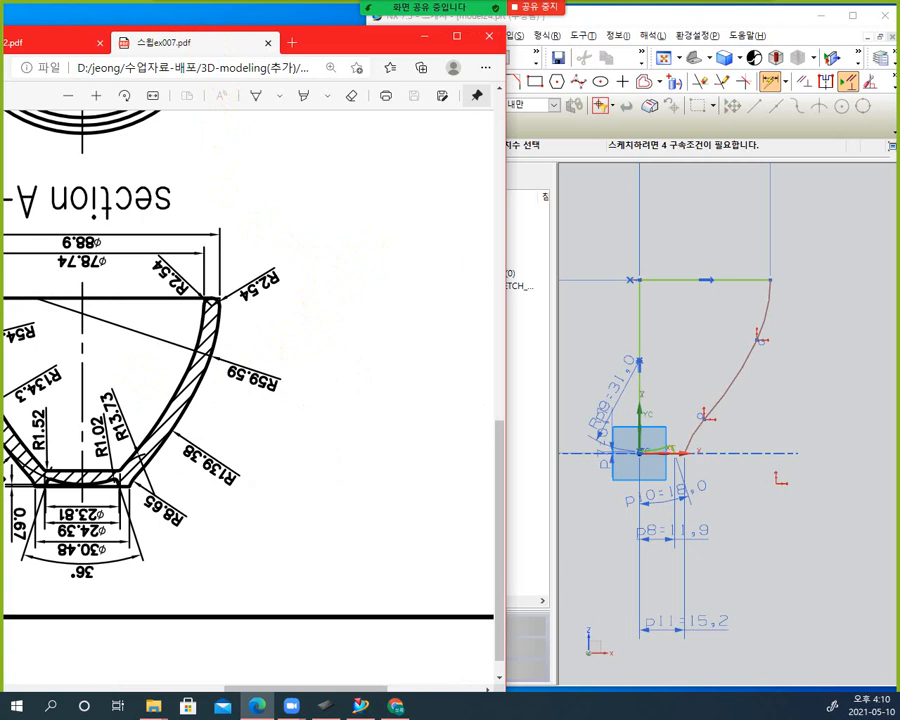
# Add a radius dimension of 59.59 mm to the upper arc of the cup's outer wall in the NX sketch
pyautogui.click(681, 224)
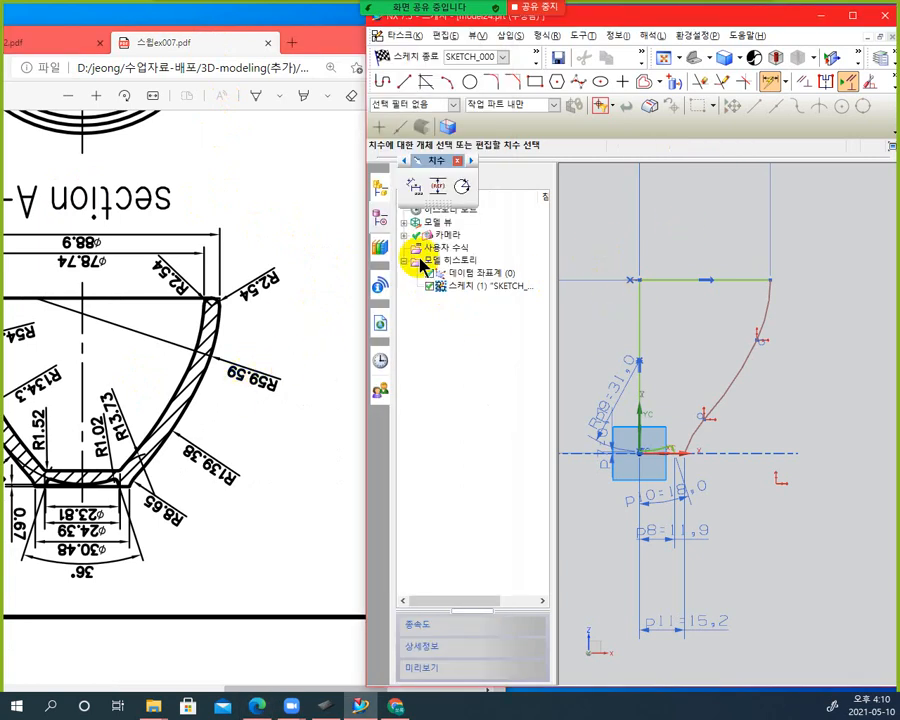
pyautogui.click(461, 186)
pyautogui.click(765, 312)
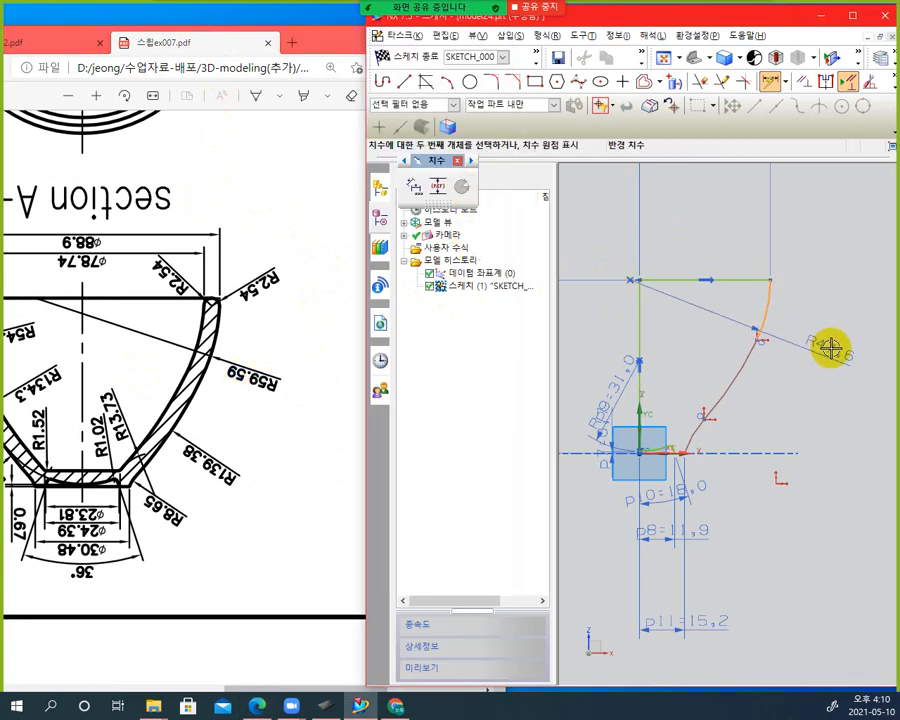
pyautogui.click(830, 322)
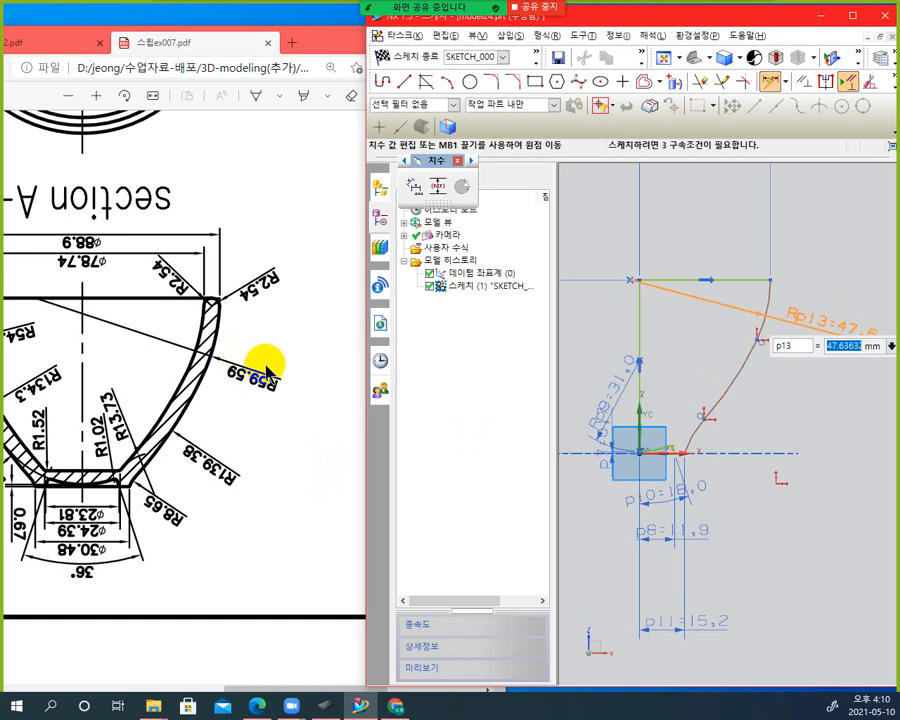
pyautogui.moveTo(268, 372); pyautogui.dragTo(193, 448)
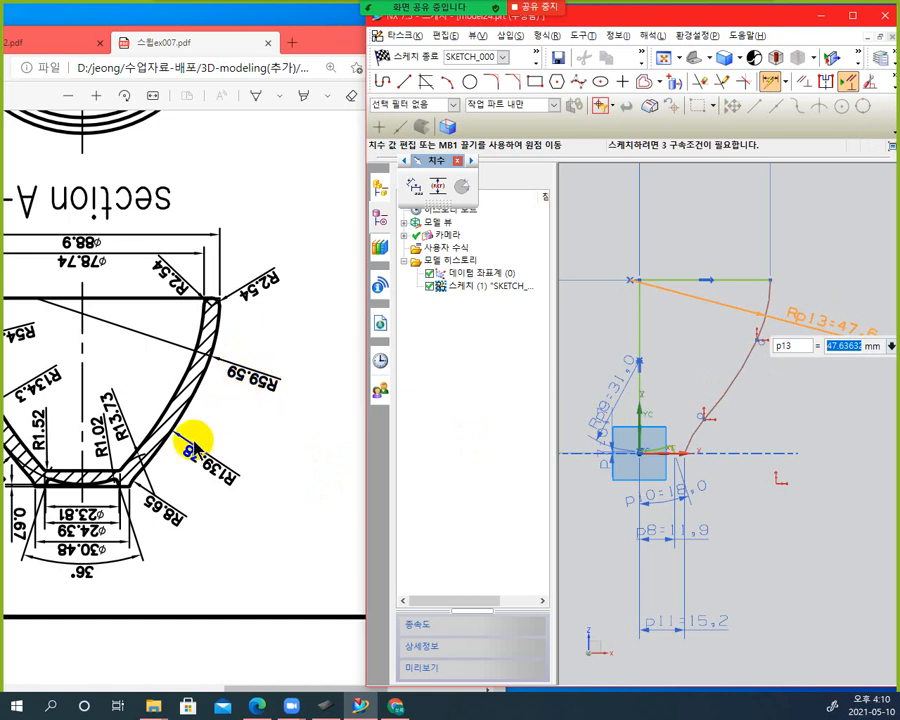
pyautogui.write('59.59')
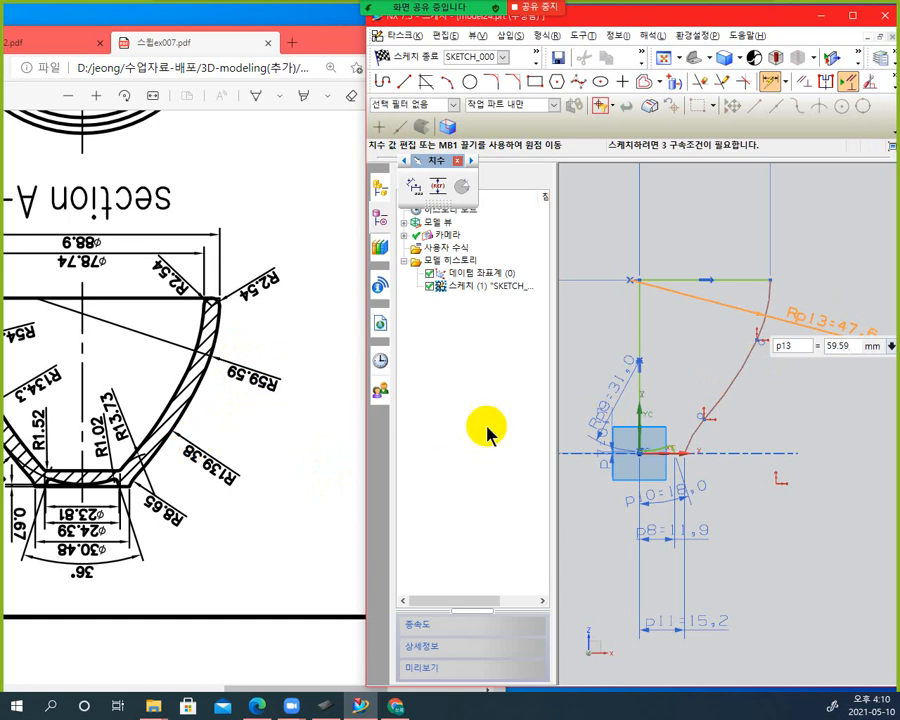
pyautogui.press('Return')
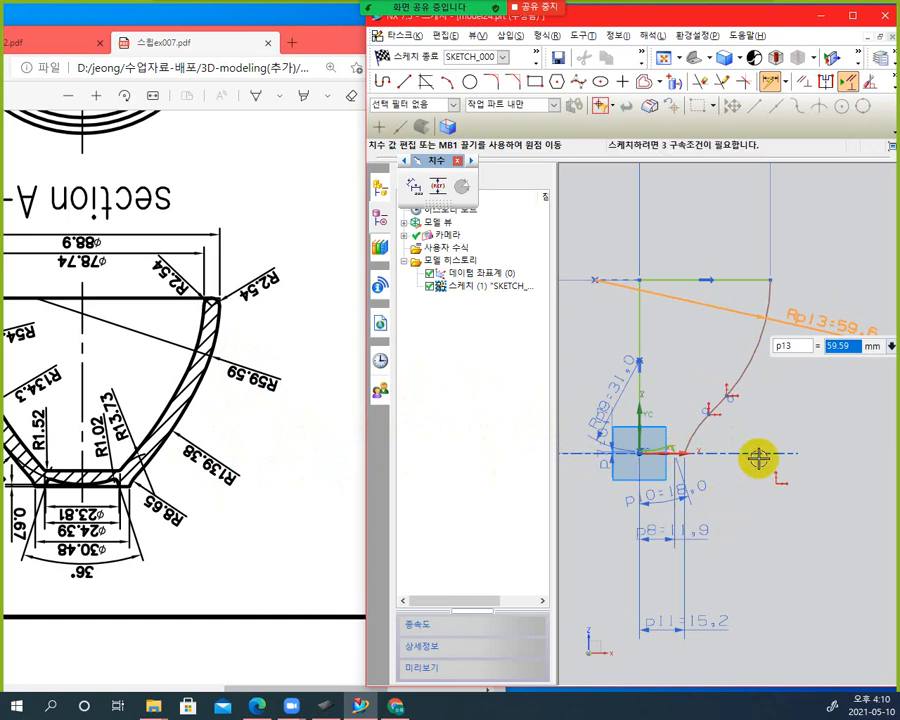
# Add a radius dimension of 139.38 mm to the middle arc of the cup's outer wall
pyautogui.scroll(3, 746, 430)
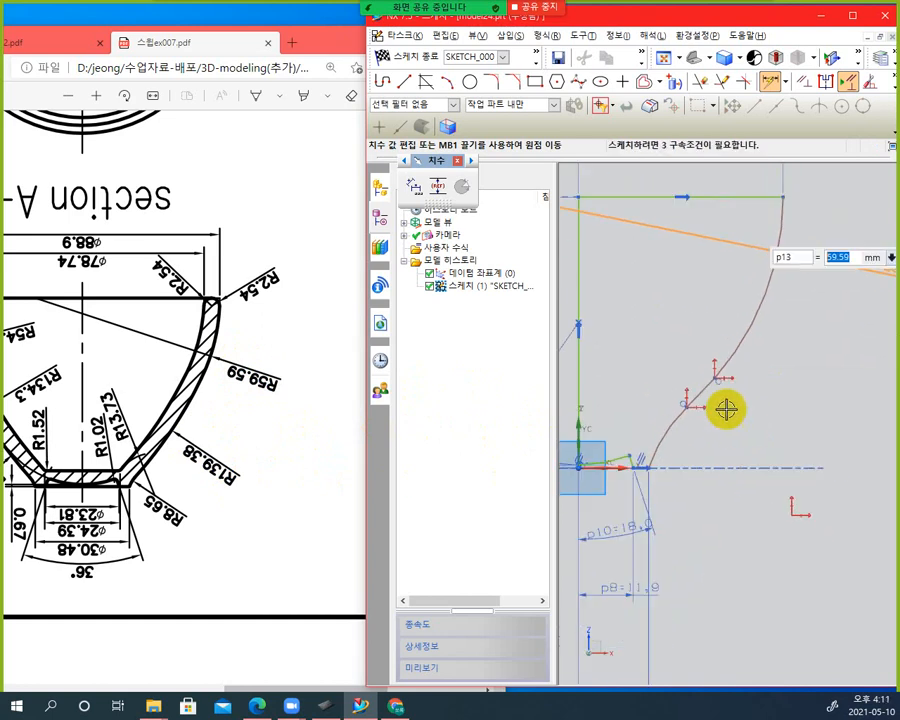
pyautogui.click(699, 395)
pyautogui.click(661, 474)
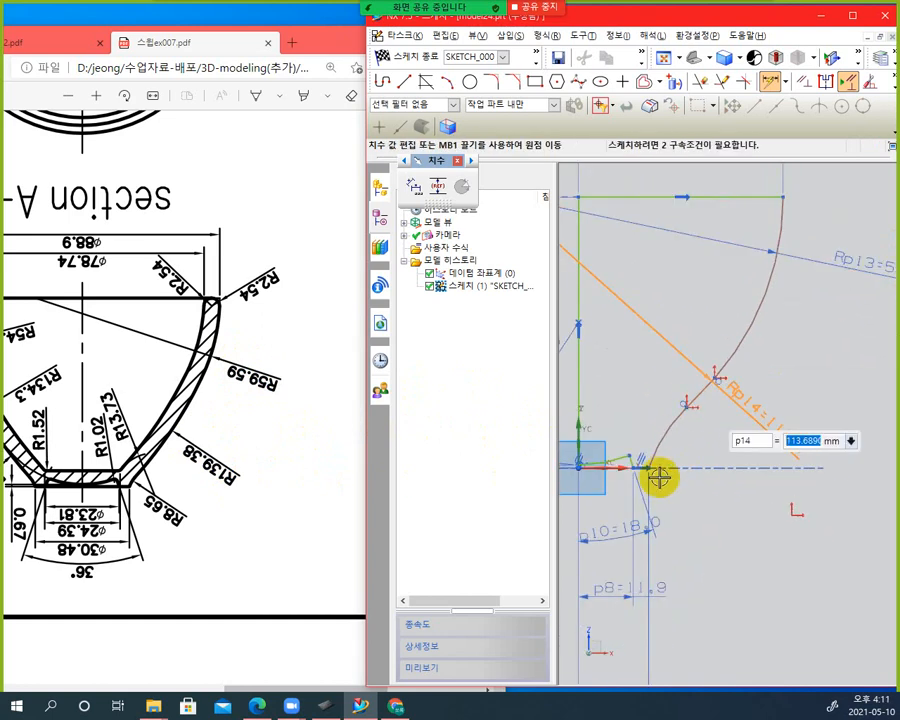
pyautogui.write('139')
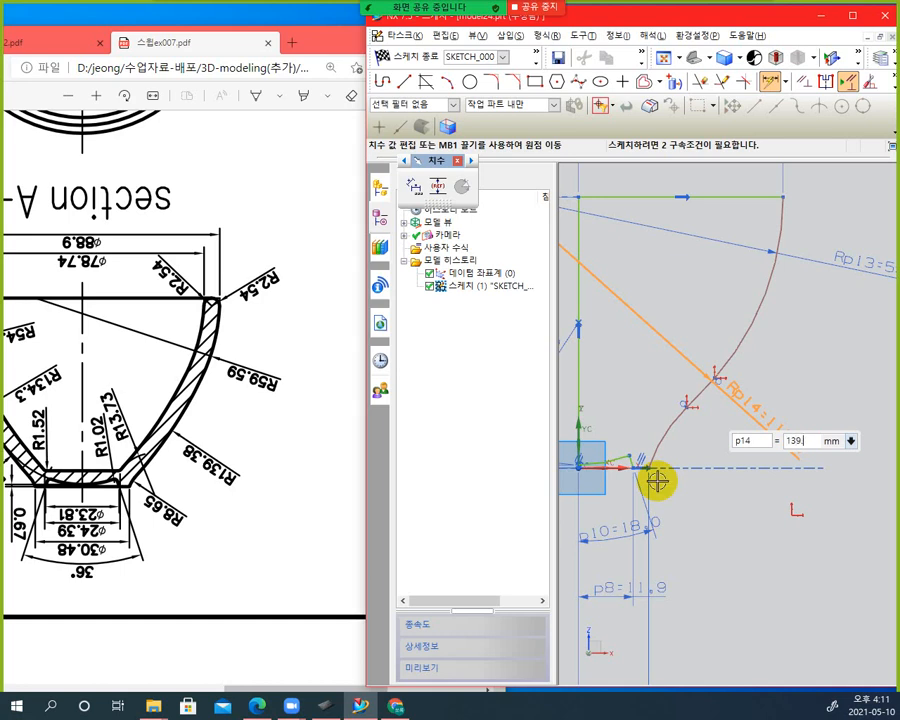
pyautogui.write('.38')
pyautogui.press('Return')
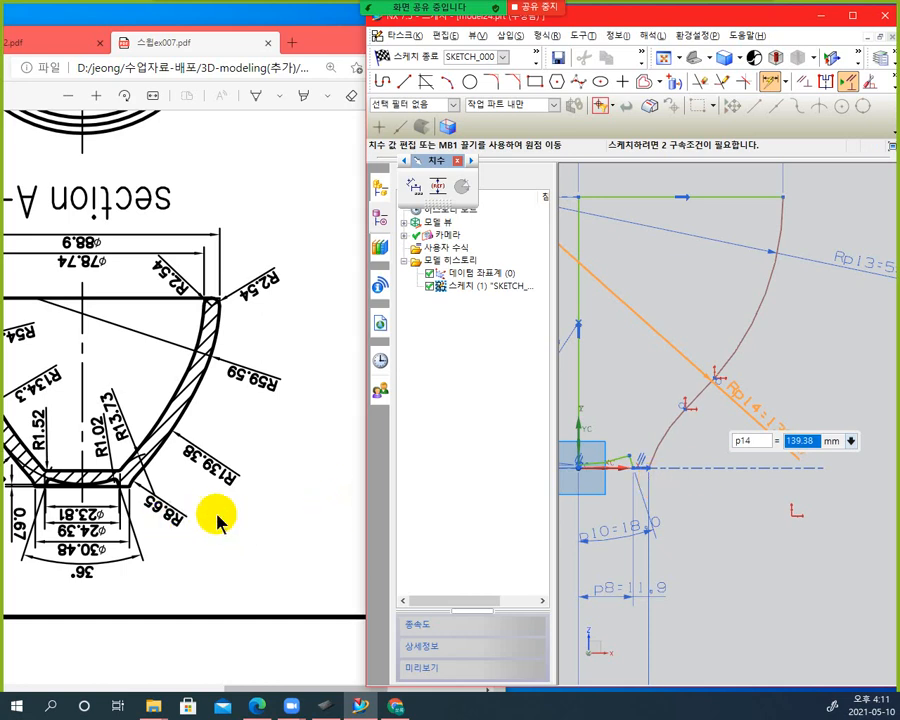
pyautogui.scroll(-2, 585, 453)
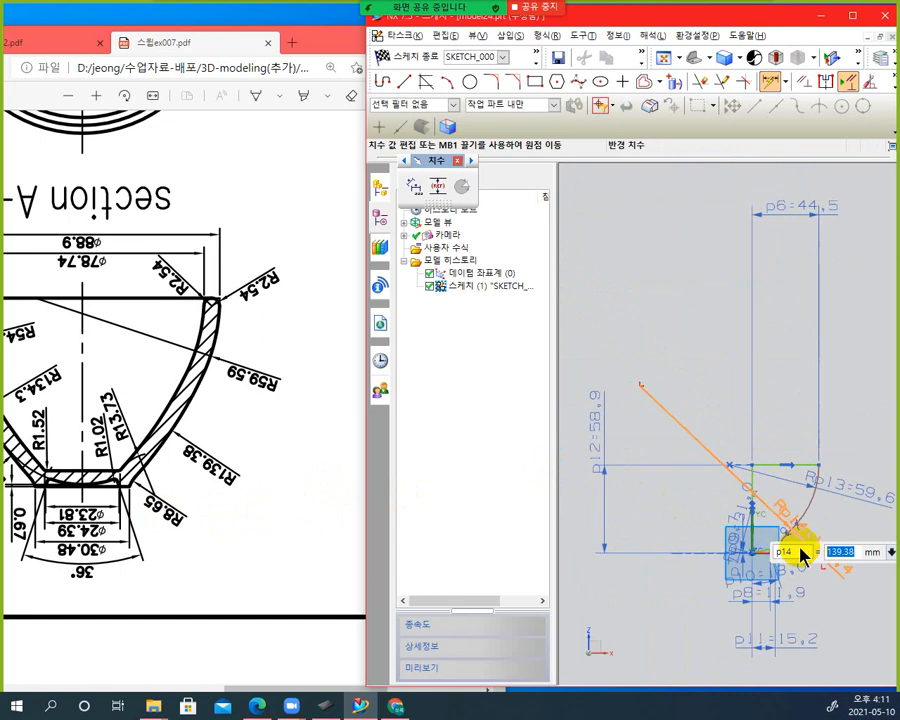
pyautogui.scroll(5, 800, 553)
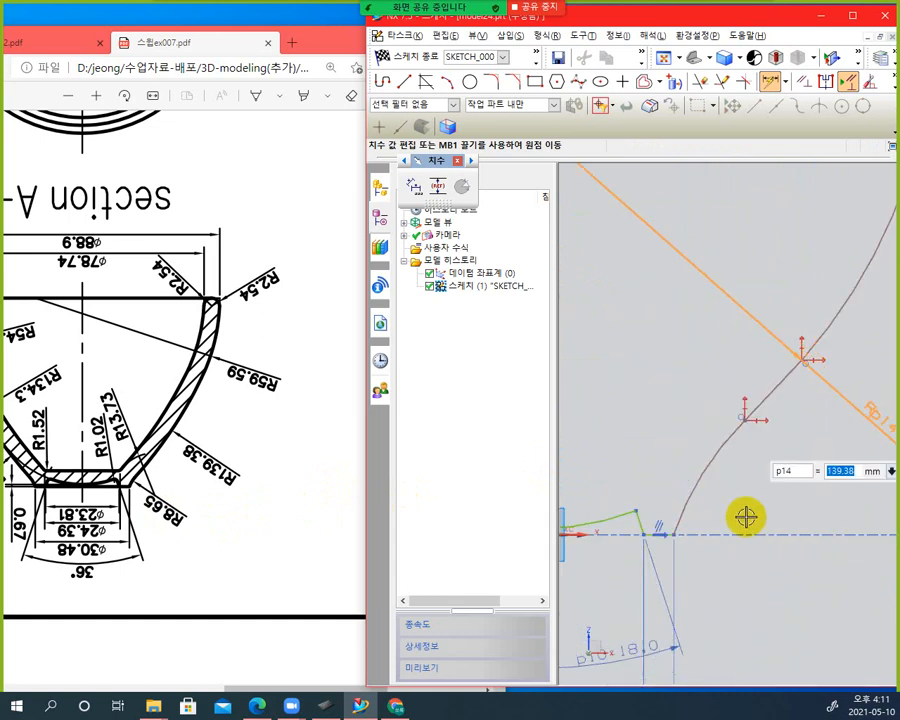
# Add a radius dimension of 8.65 mm to the lowest arc of the cup's outer wall
pyautogui.click(706, 460)
pyautogui.click(609, 385)
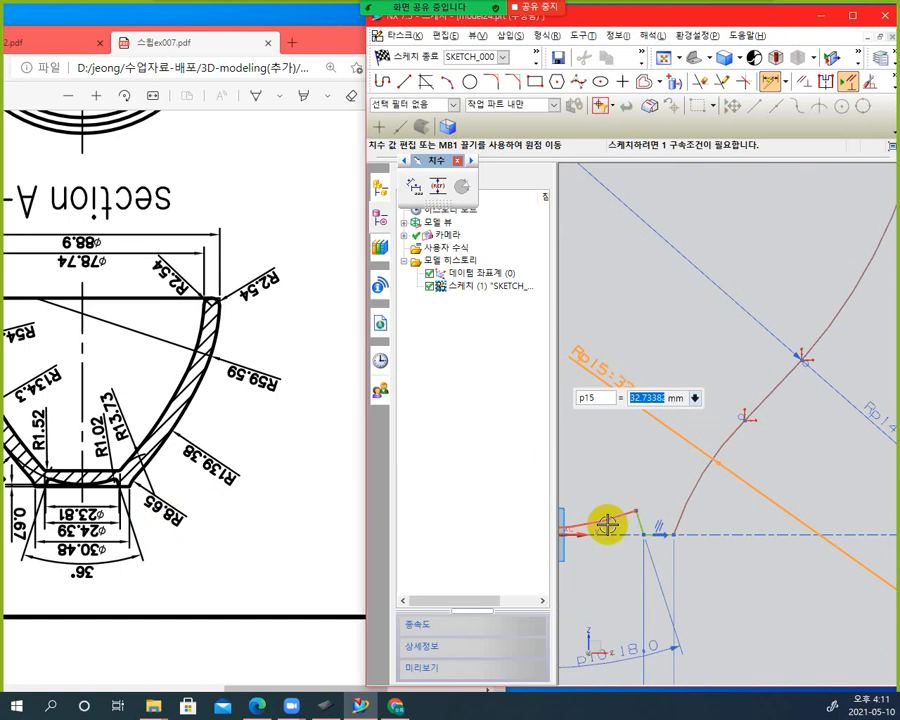
pyautogui.write('8.65')
pyautogui.press('Return')
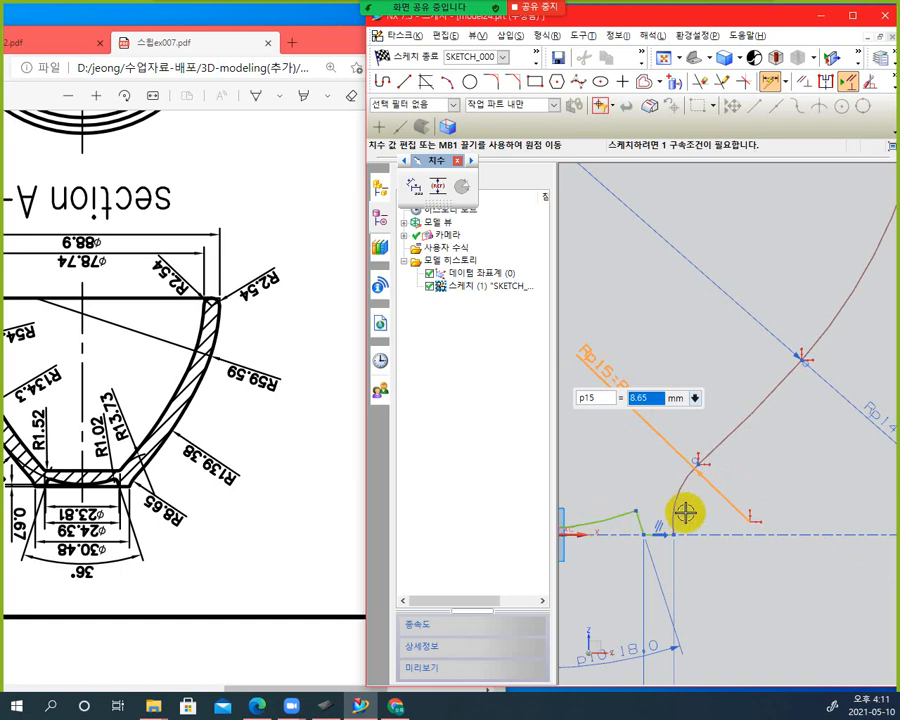
pyautogui.middleClick(716, 558)
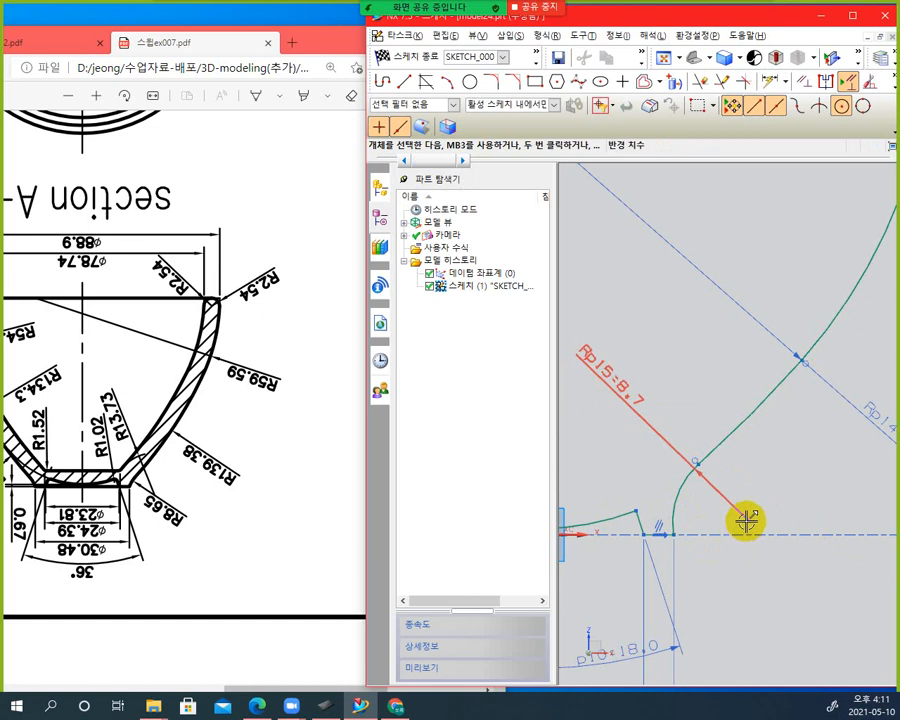
# Shift the centre of the 8.65 mm arc to just below the horizontal axis and reposition its radius dimension
pyautogui.click(687, 483)
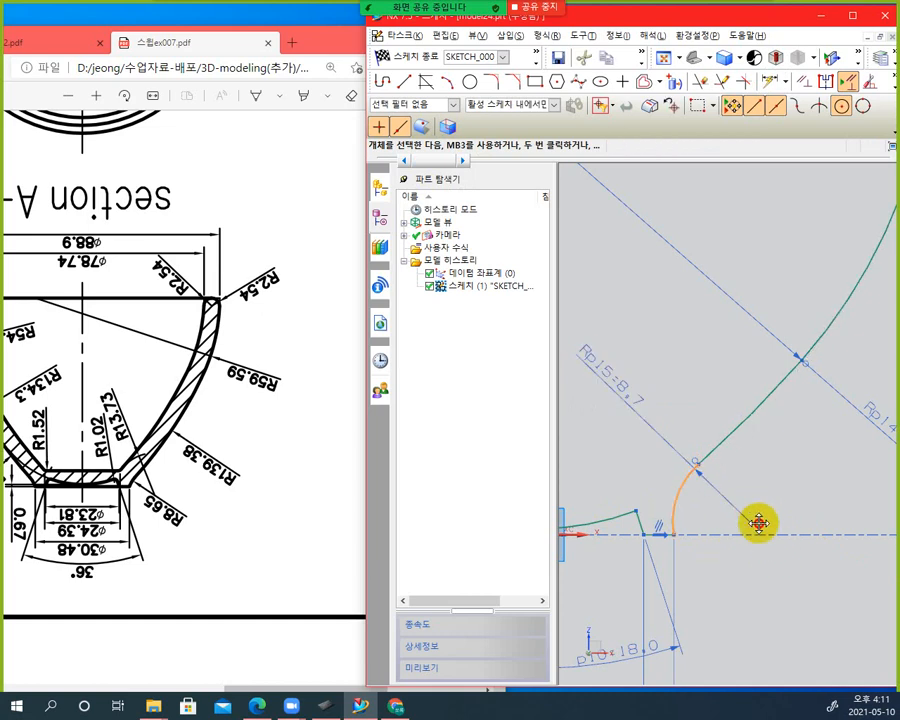
pyautogui.moveTo(759, 523); pyautogui.dragTo(776, 547)
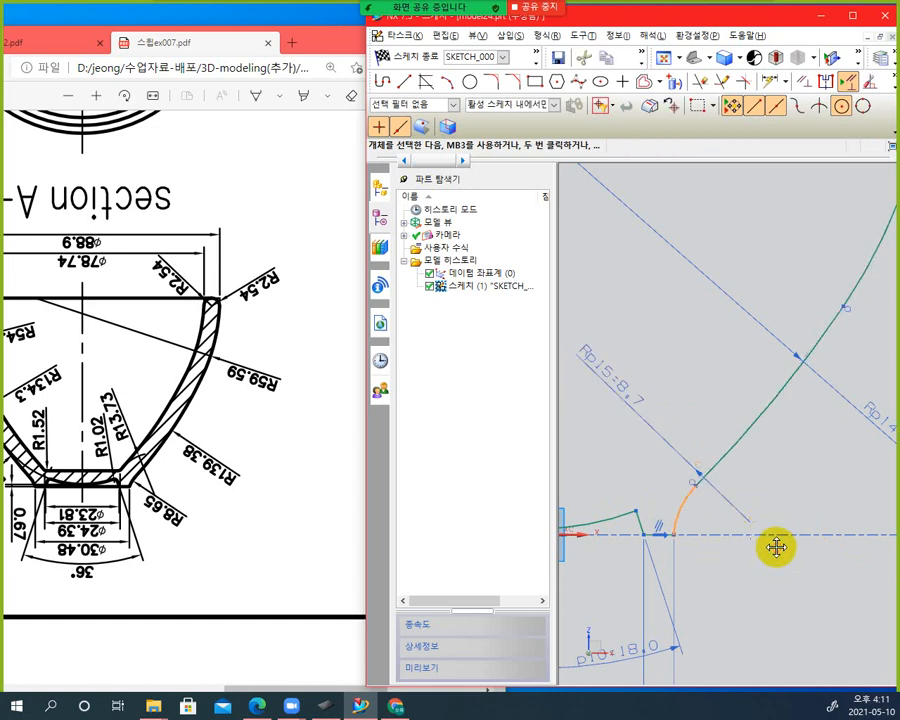
pyautogui.click(679, 508)
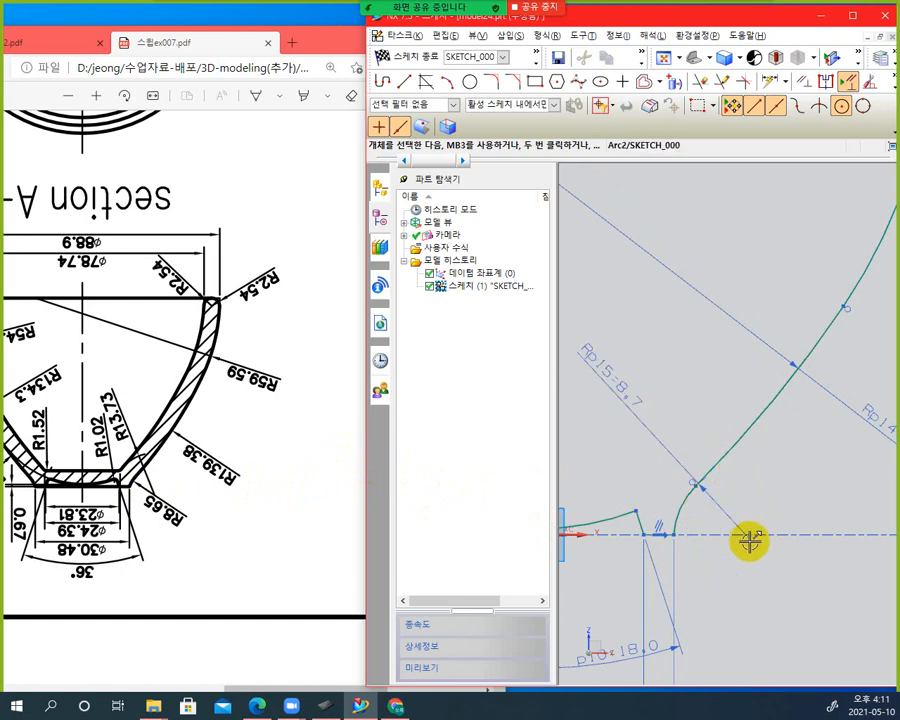
pyautogui.moveTo(747, 538); pyautogui.dragTo(734, 516)
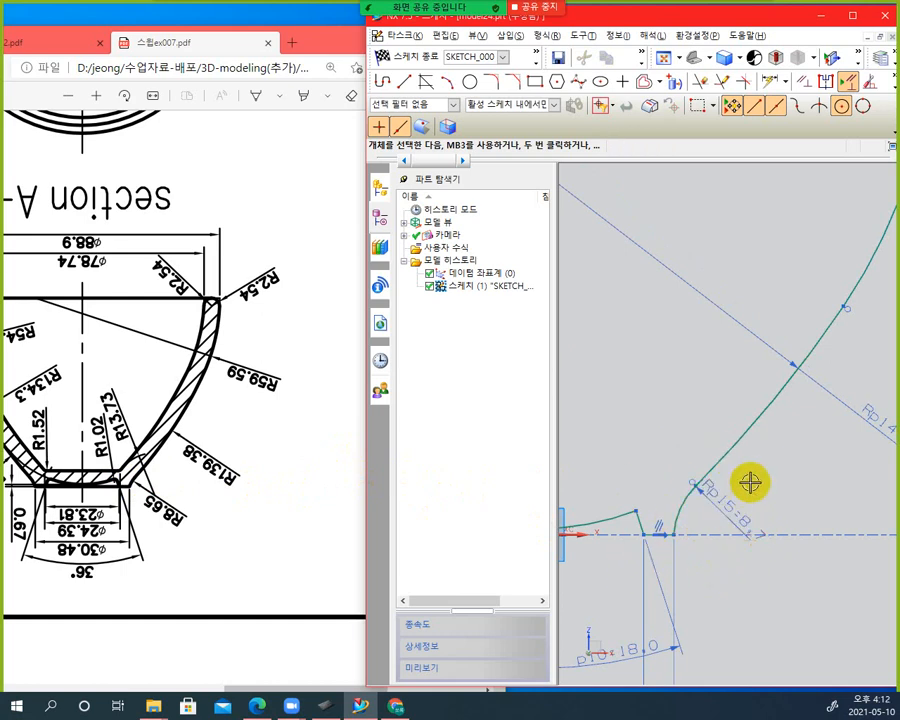
pyautogui.scroll(-2, 741, 542)
pyautogui.scroll(5, 740, 547)
pyautogui.scroll(-4, 740, 547)
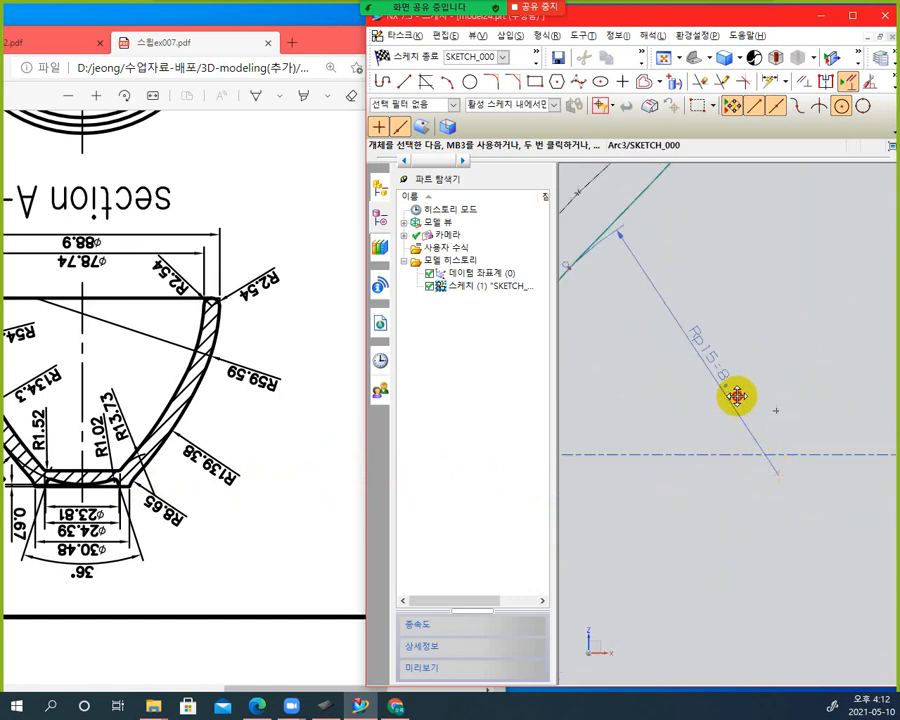
pyautogui.scroll(-5, 735, 394)
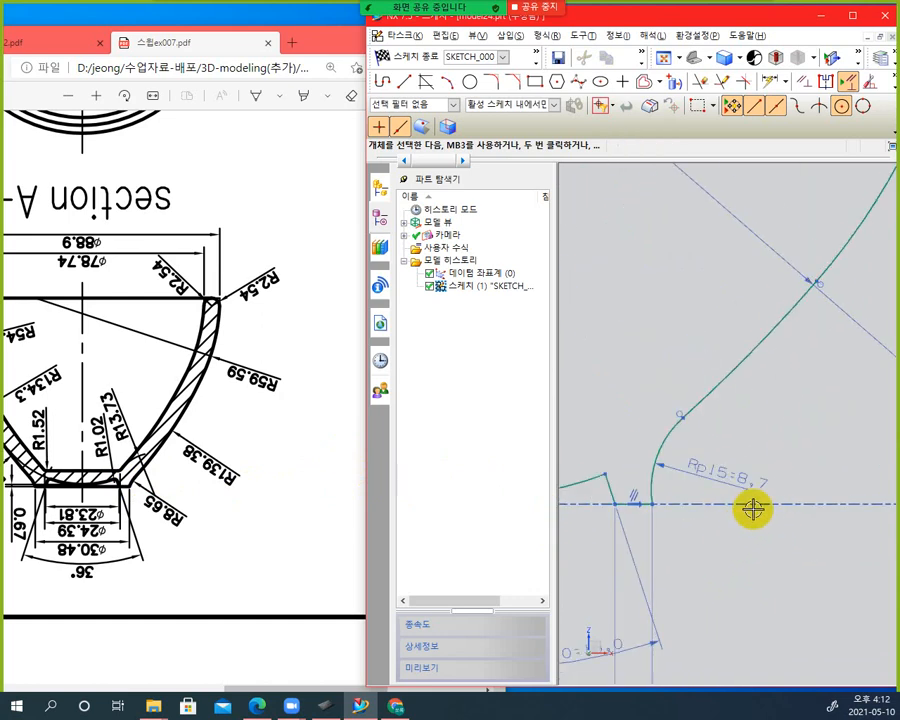
pyautogui.click(662, 434)
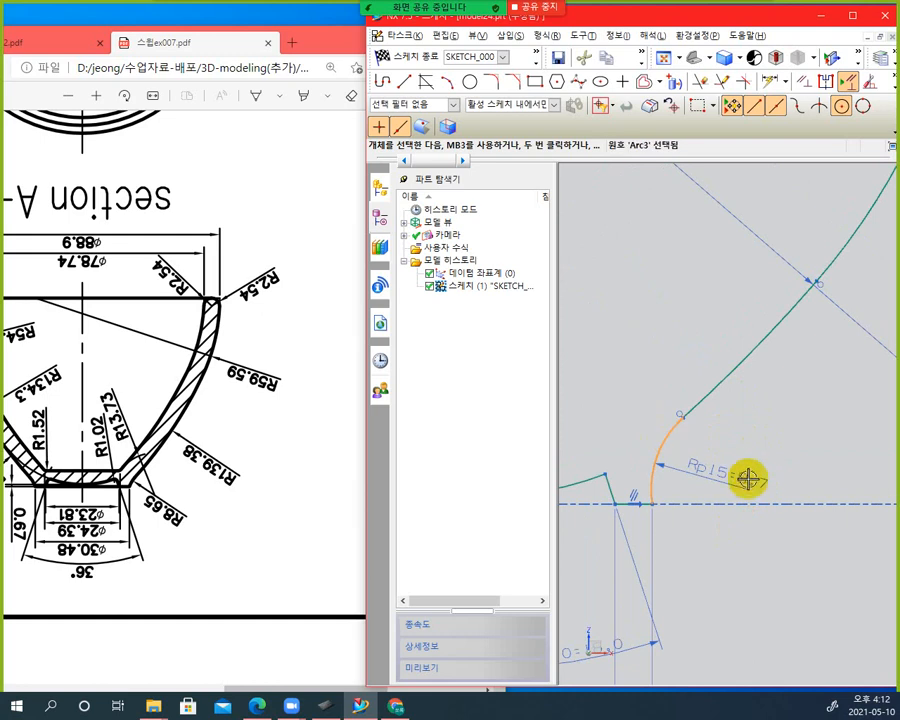
pyautogui.moveTo(750, 488); pyautogui.dragTo(636, 402)
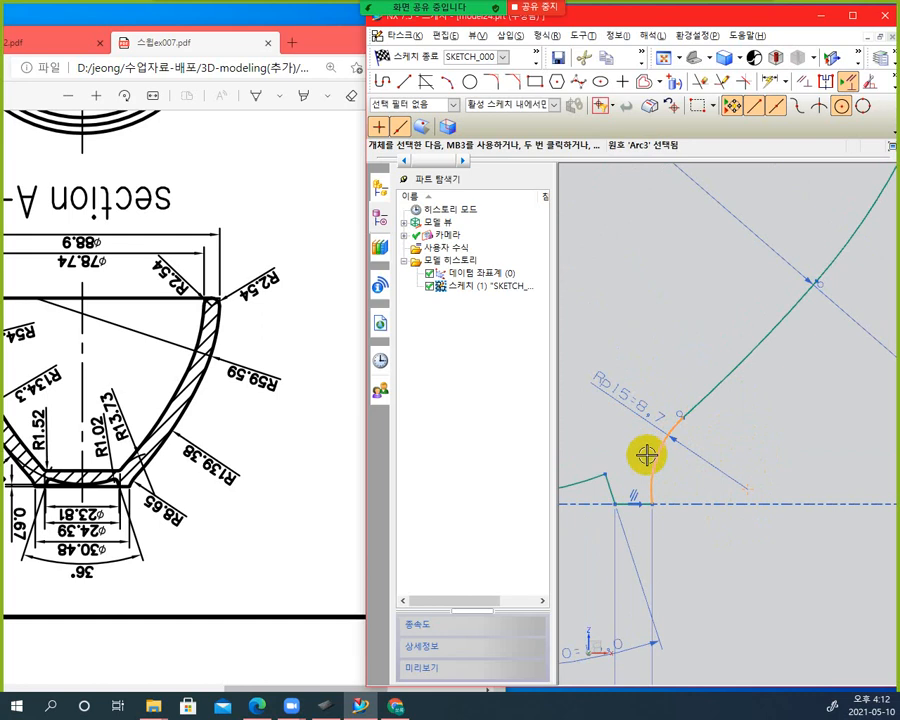
pyautogui.moveTo(745, 488)
pyautogui.mouseDown()
pyautogui.moveTo(750, 524)
pyautogui.moveTo(775, 480)
pyautogui.moveTo(745, 518)
pyautogui.moveTo(745, 538)
pyautogui.moveTo(749, 525)
pyautogui.mouseUp()
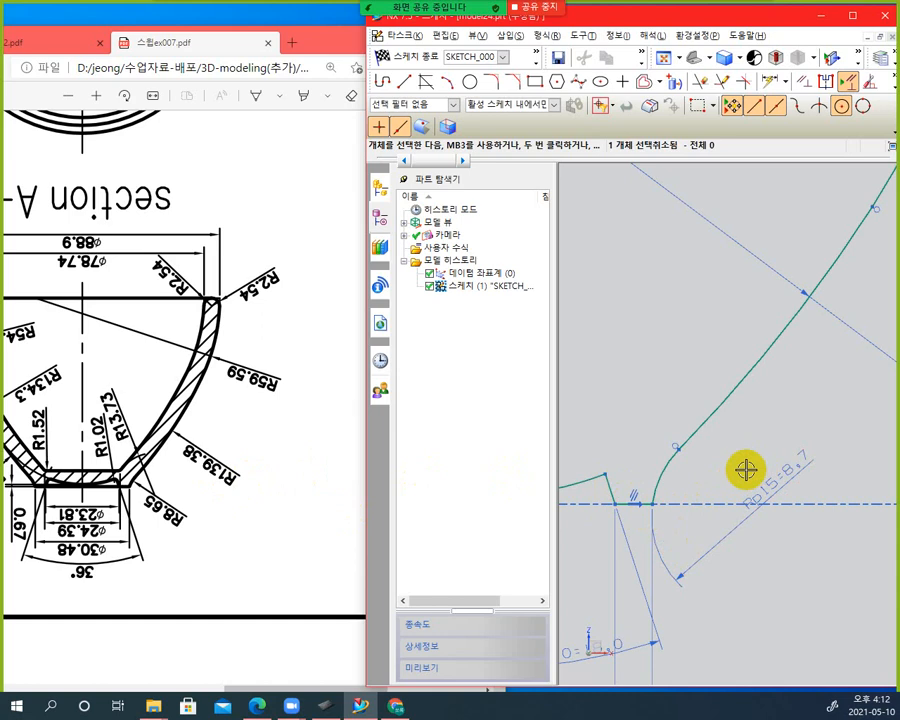
# Try to constrain the 8.65 mm arc's centre onto the short base line of the cup, and undo the constraint
pyautogui.press('c')
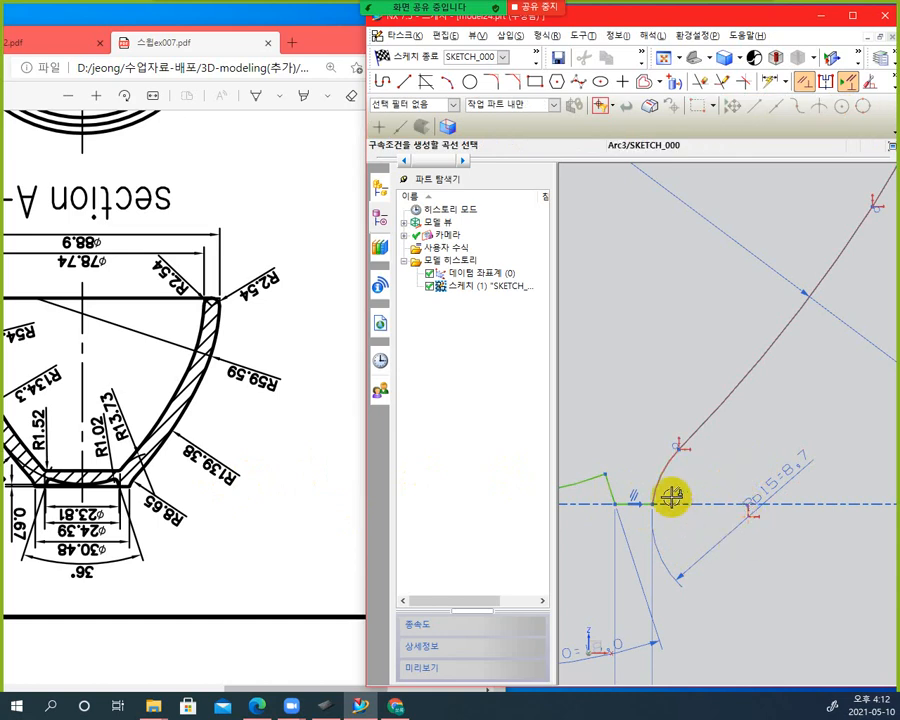
pyautogui.click(636, 504)
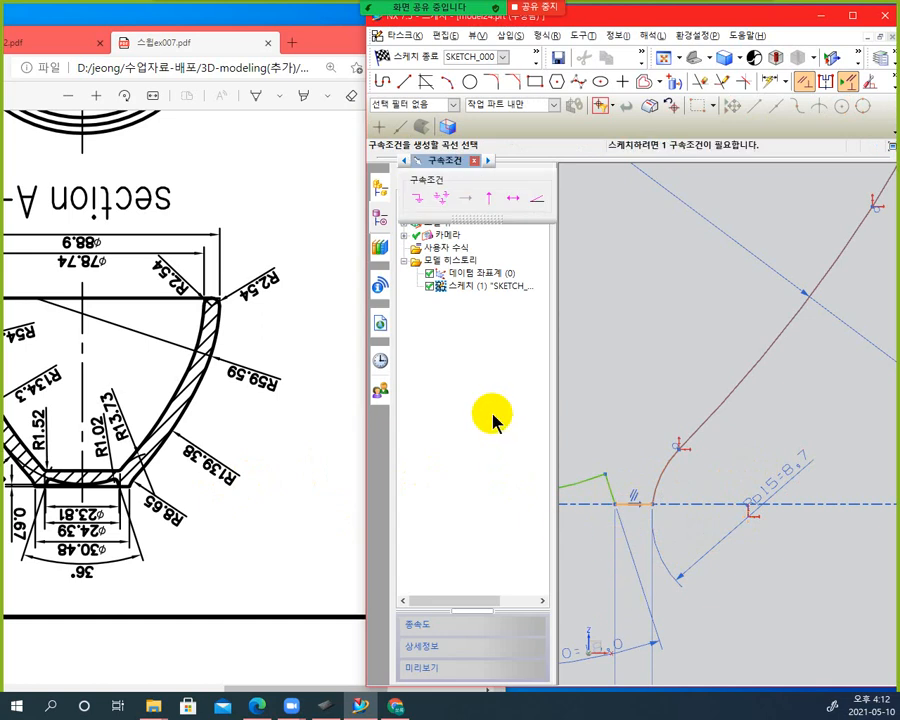
pyautogui.click(748, 513)
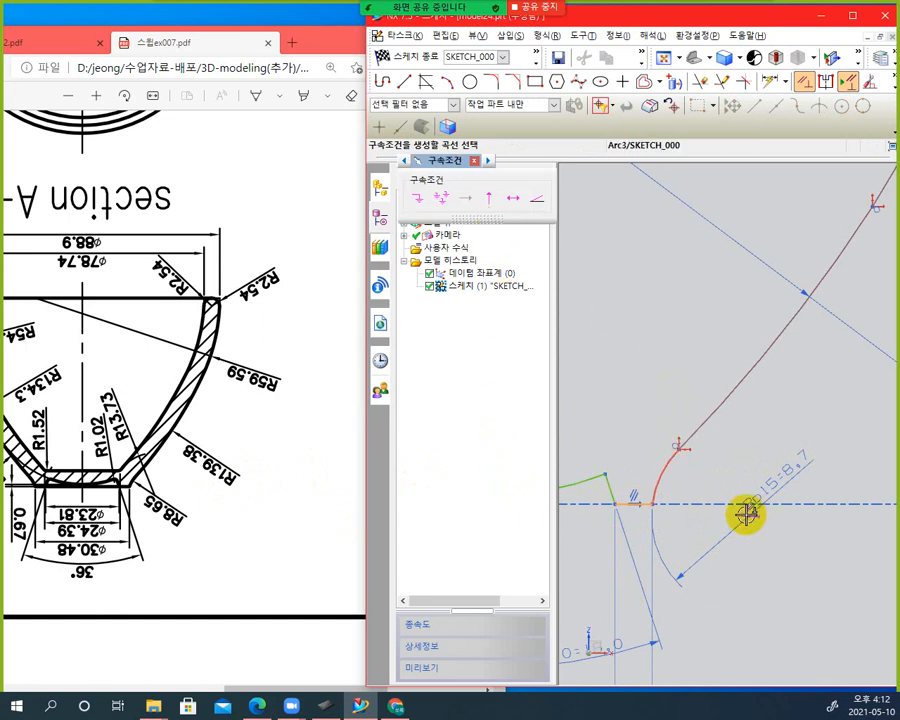
pyautogui.click(467, 203)
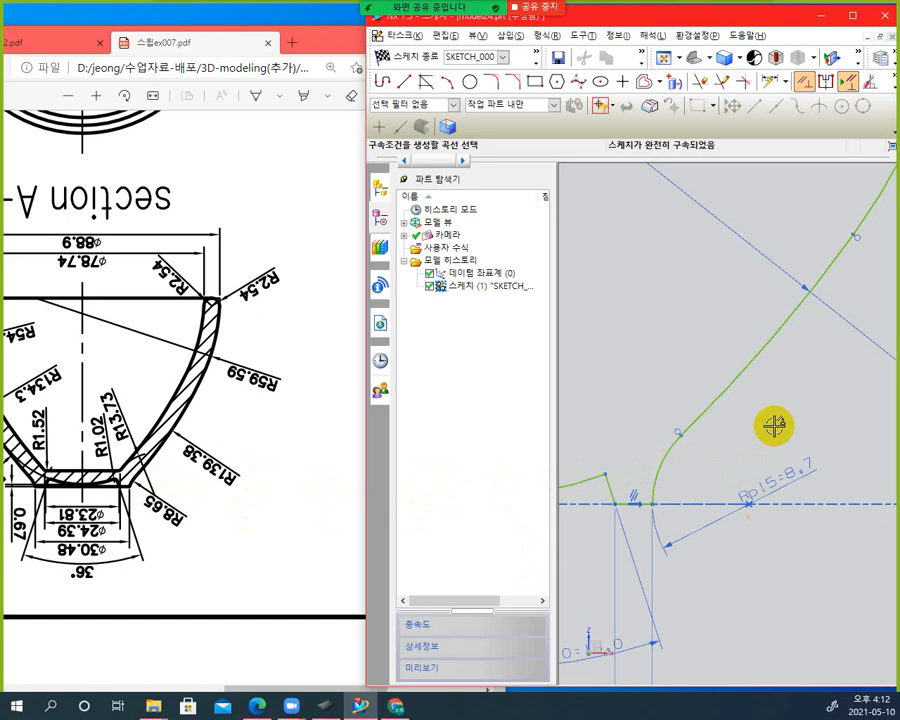
pyautogui.press('Escape')
pyautogui.hotkey('ctrl', 'z')
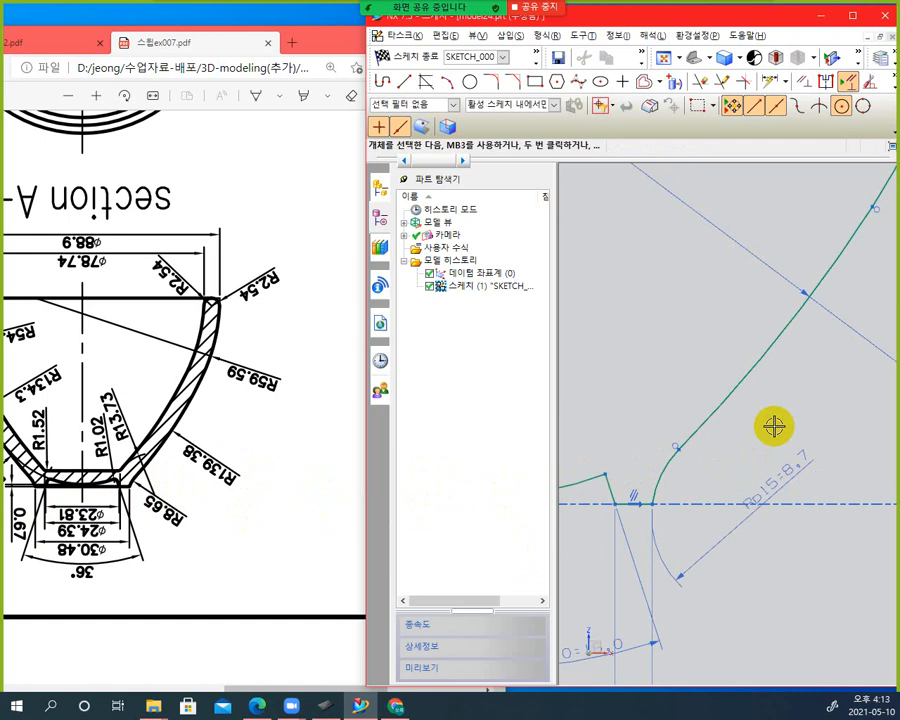
# Maximize the 스윕ex007.pdf drawing and examine the wall radii and base dimensions in section A-A
pyautogui.click(228, 468)
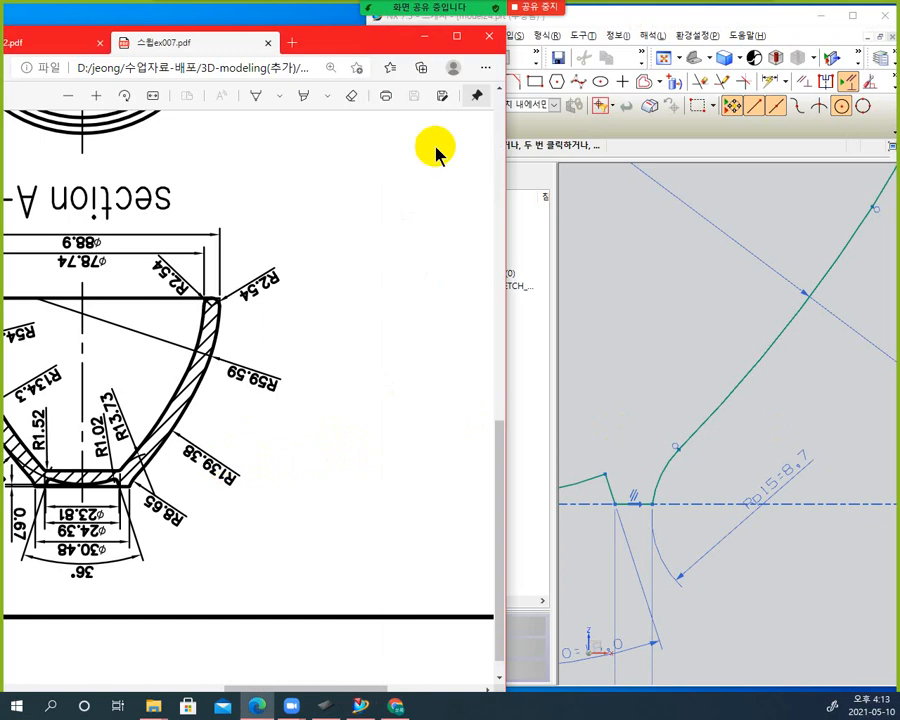
pyautogui.click(461, 38)
pyautogui.keyDown('ctrl'); pyautogui.scroll(3, 187, 476); pyautogui.keyUp('ctrl')
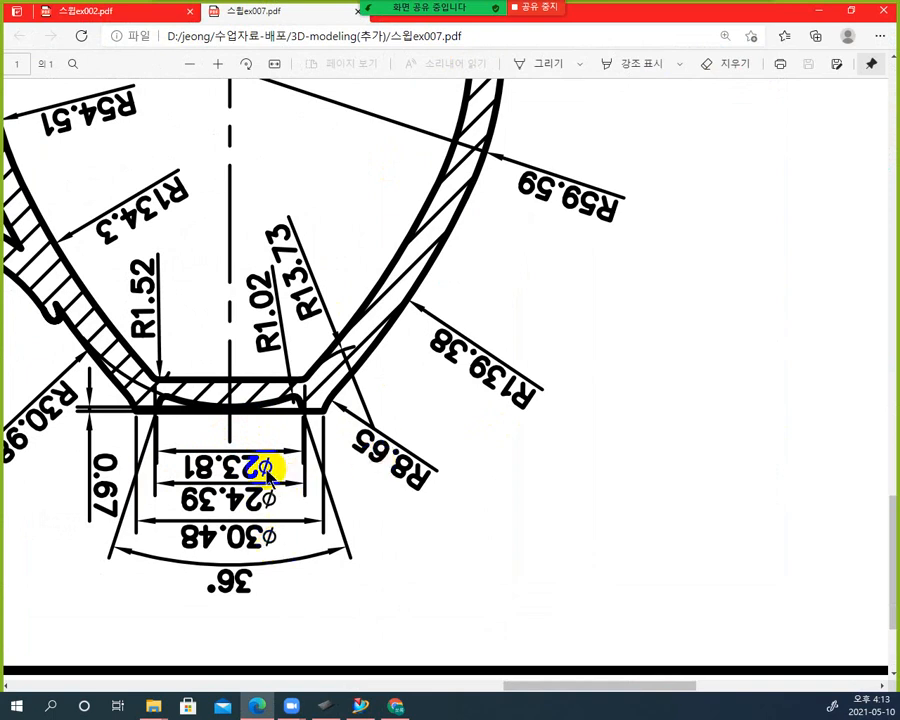
pyautogui.click(301, 408)
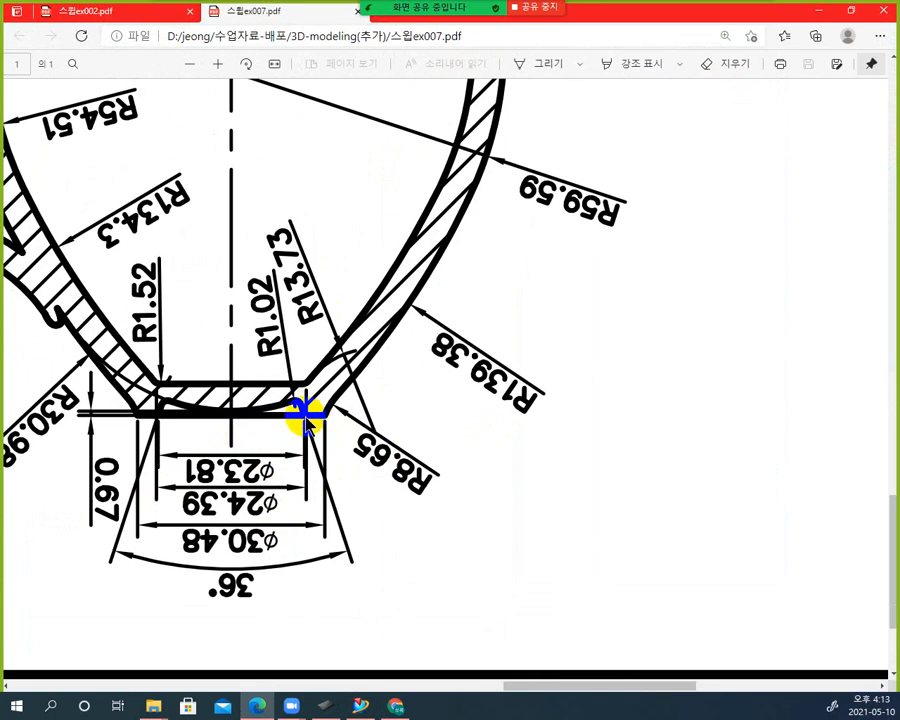
pyautogui.keyDown('ctrl'); pyautogui.scroll(-2, 300, 414); pyautogui.keyUp('ctrl')
pyautogui.scroll(3, 305, 418)
pyautogui.keyDown('ctrl'); pyautogui.scroll(2, 305, 422); pyautogui.keyUp('ctrl')
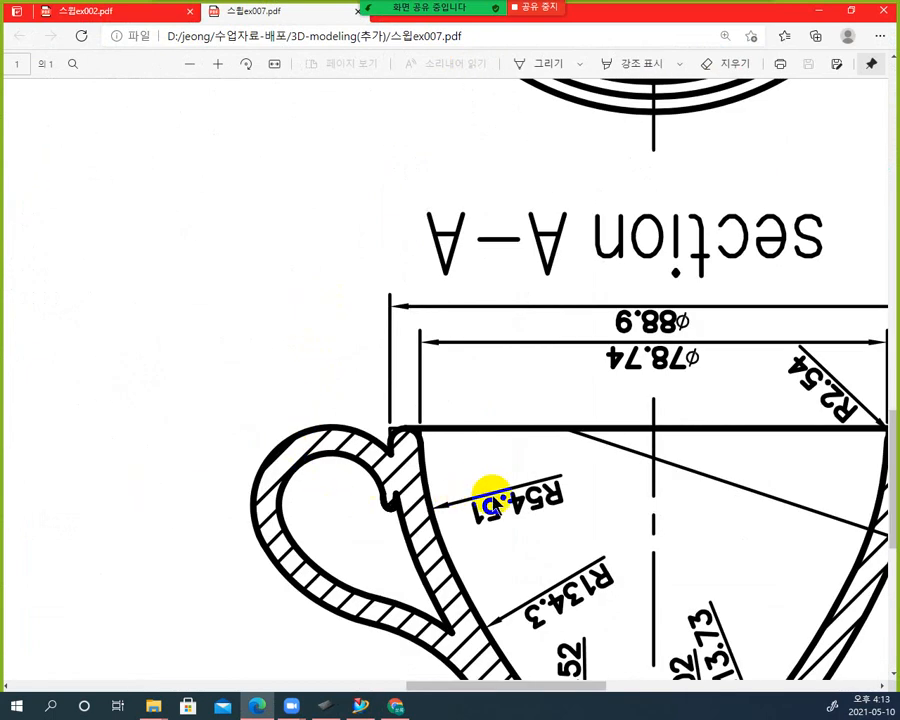
pyautogui.scroll(-5, 671, 521)
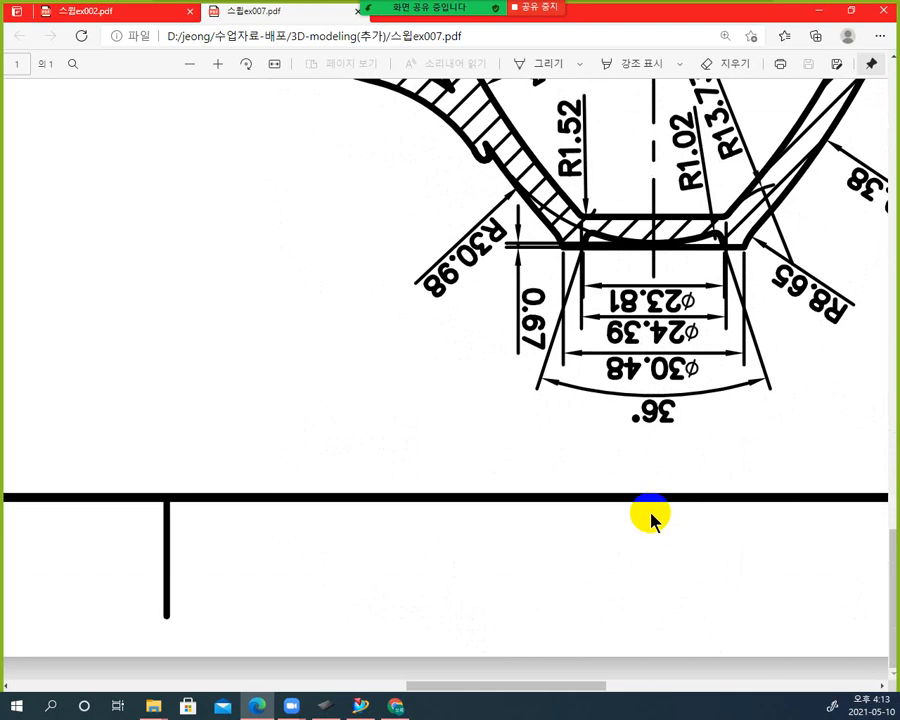
pyautogui.keyDown('ctrl'); pyautogui.scroll(-2, 744, 284); pyautogui.keyUp('ctrl')
pyautogui.keyDown('ctrl'); pyautogui.scroll(2, 720, 246); pyautogui.keyUp('ctrl')
pyautogui.moveTo(746, 483); pyautogui.dragTo(748, 488, button='middle')
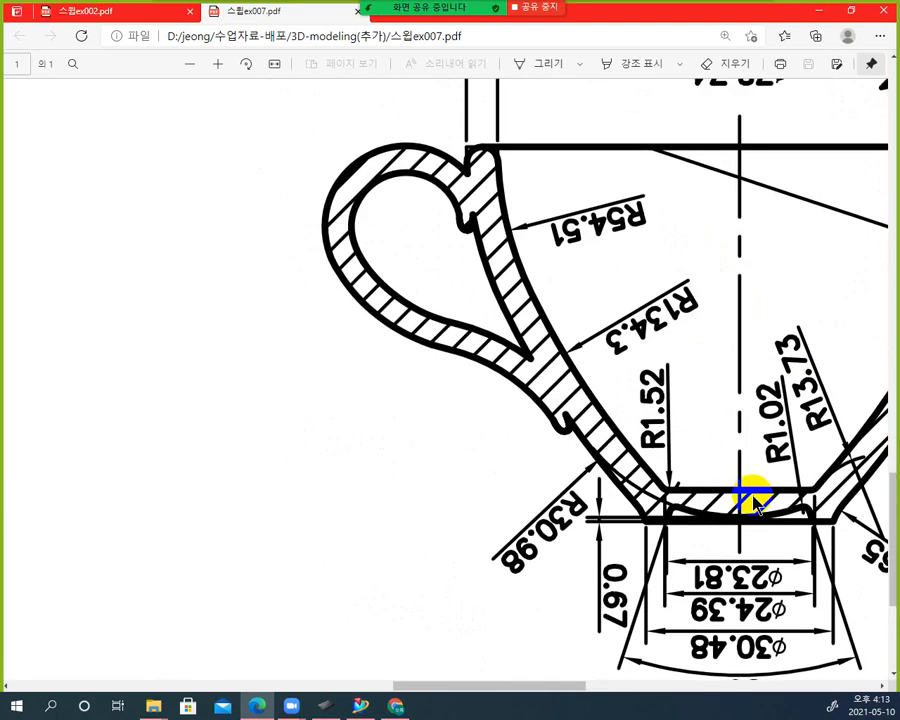
pyautogui.moveTo(786, 522); pyautogui.dragTo(847, 540, button='middle')
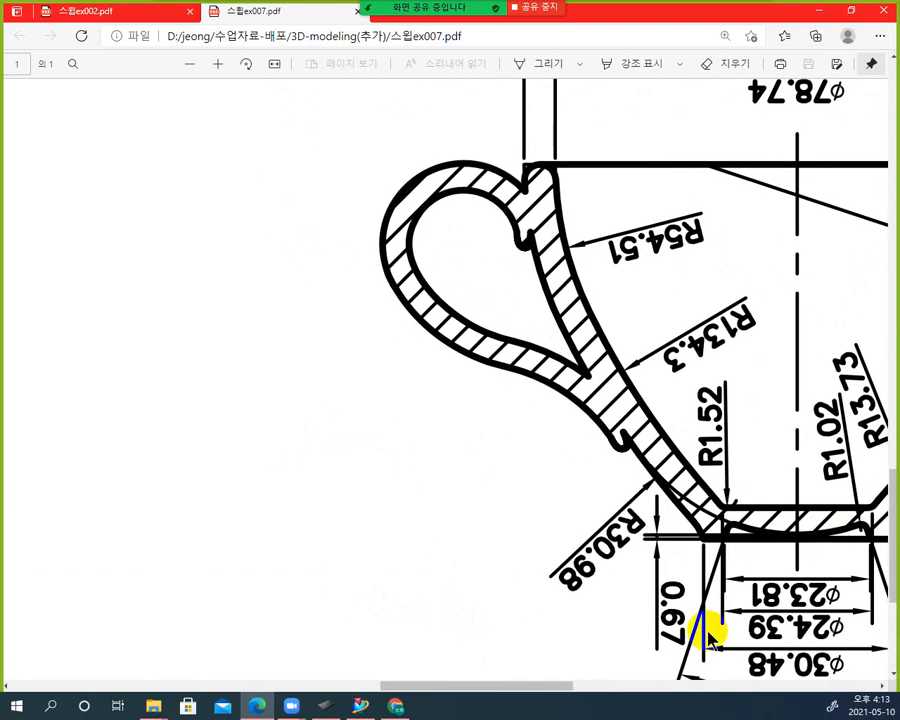
pyautogui.moveTo(567, 687)
pyautogui.mouseDown()
pyautogui.moveTo(628, 684)
pyautogui.moveTo(624, 670)
pyautogui.mouseUp()
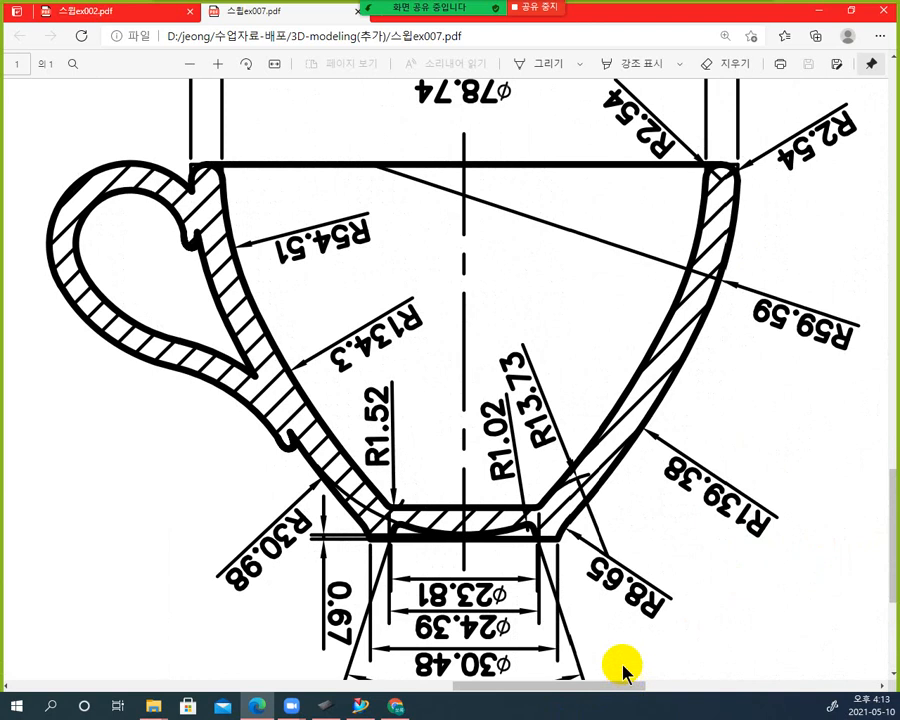
pyautogui.scroll(-2, 639, 643)
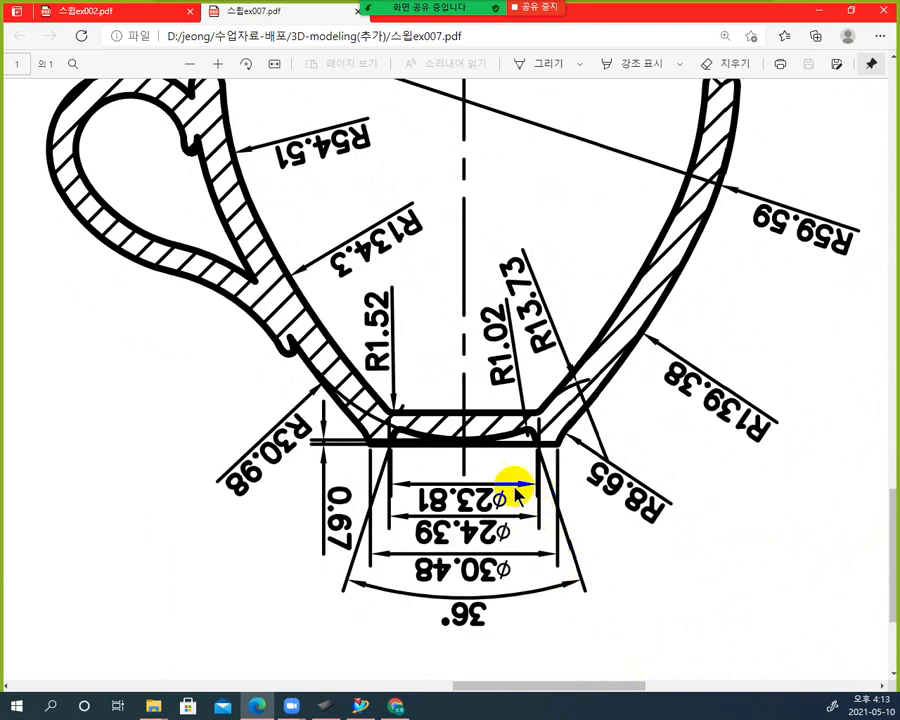
# Examine the base diameters, 36° angle and R8.65 arc in section A-A, and check the other views on the sheet
pyautogui.click(390, 443)
pyautogui.click(533, 555)
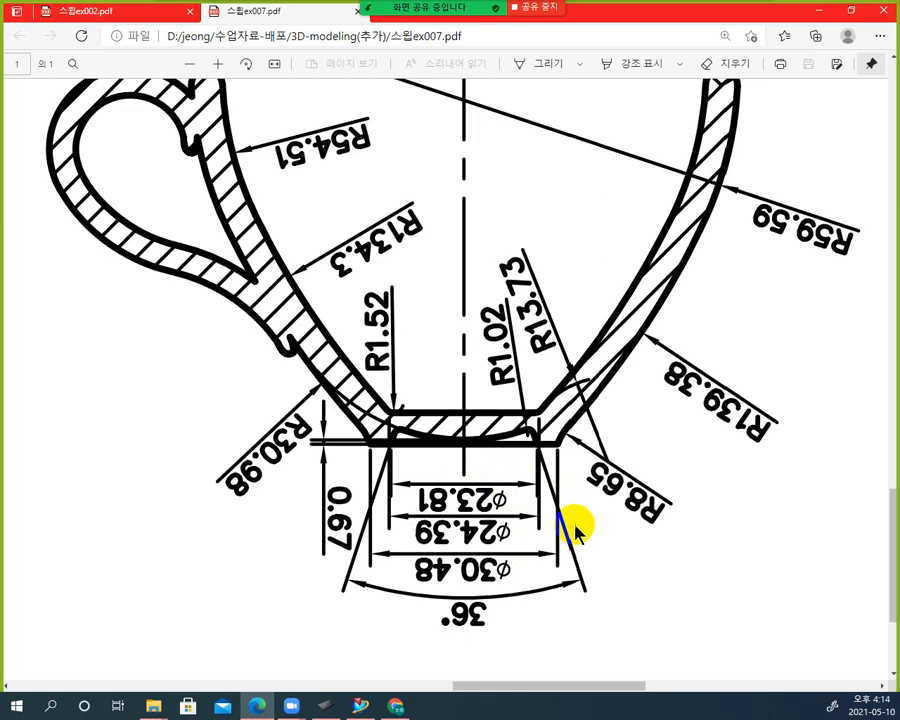
pyautogui.keyDown('ctrl'); pyautogui.scroll(-5, 487, 470); pyautogui.keyUp('ctrl')
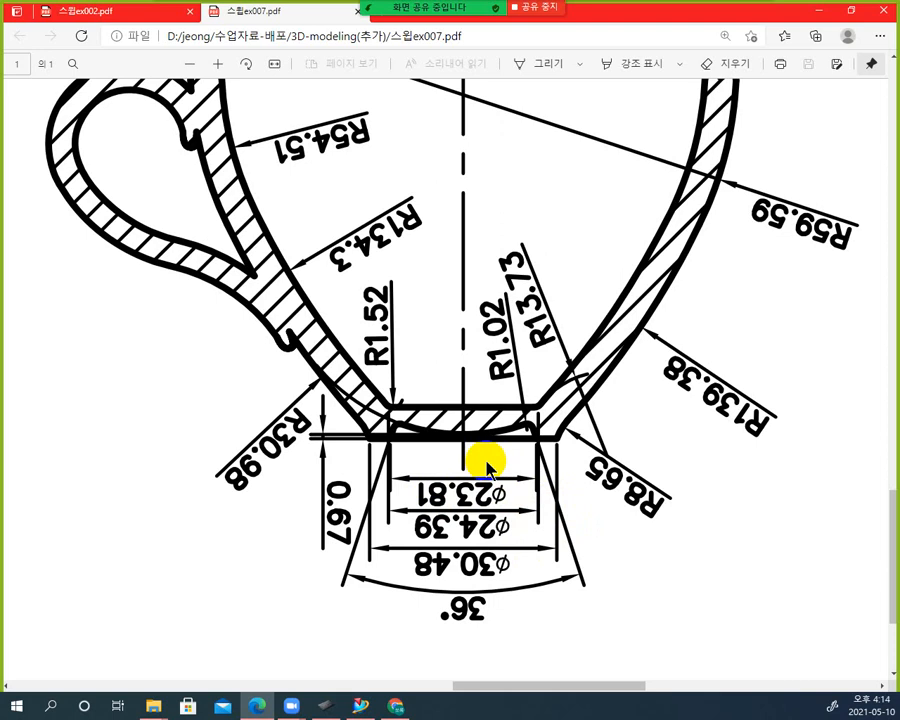
pyautogui.keyDown('ctrl'); pyautogui.scroll(5, 482, 464); pyautogui.keyUp('ctrl')
pyautogui.keyDown('ctrl'); pyautogui.scroll(-4, 660, 565); pyautogui.keyUp('ctrl')
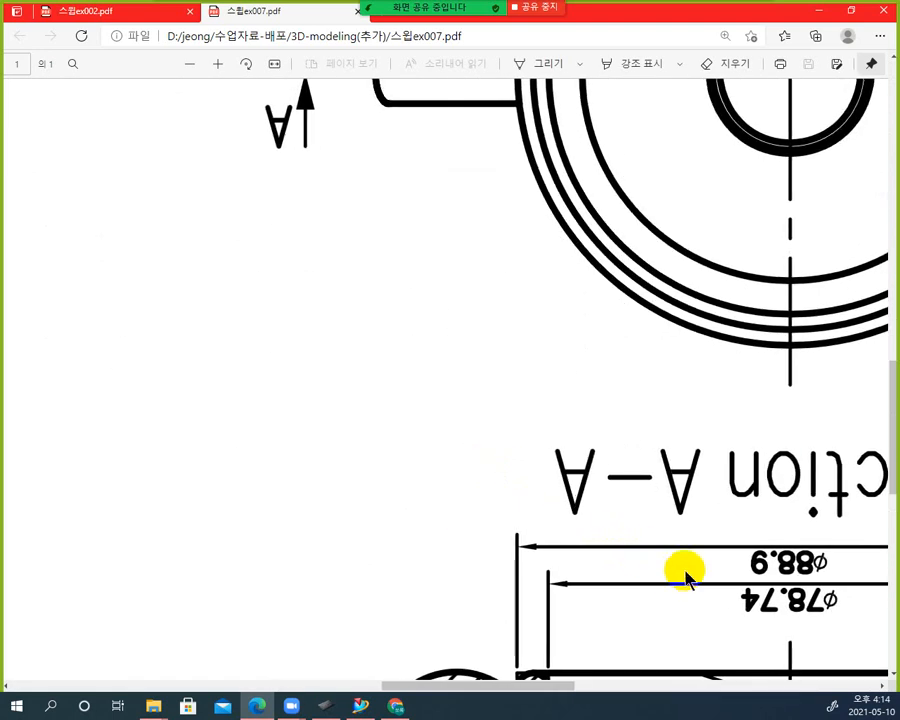
pyautogui.keyDown('ctrl'); pyautogui.scroll(3, 507, 580); pyautogui.keyUp('ctrl')
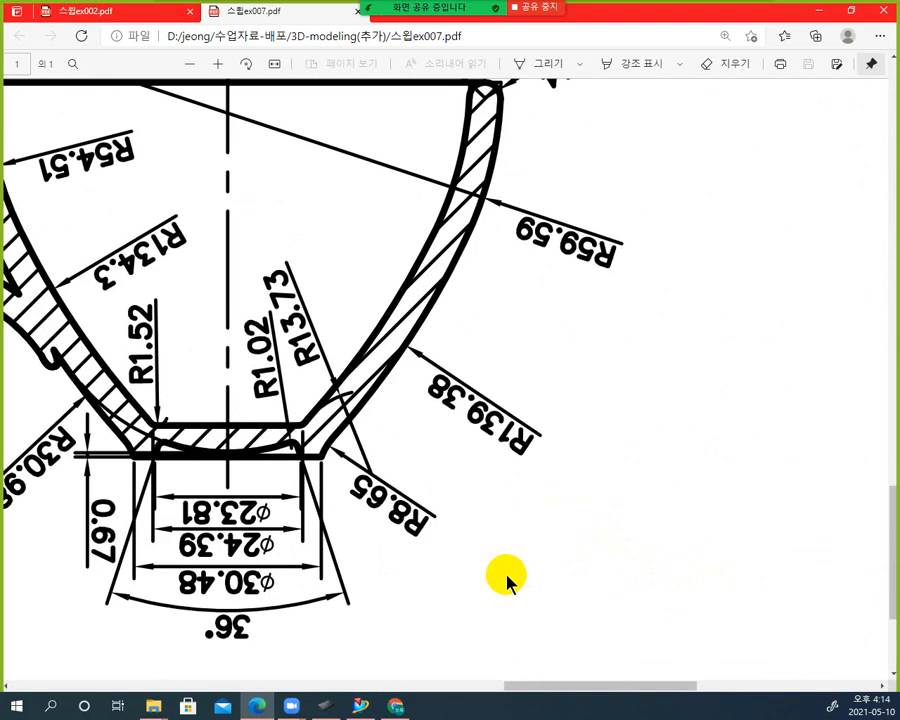
pyautogui.keyDown('ctrl'); pyautogui.scroll(2, 257, 482); pyautogui.keyUp('ctrl')
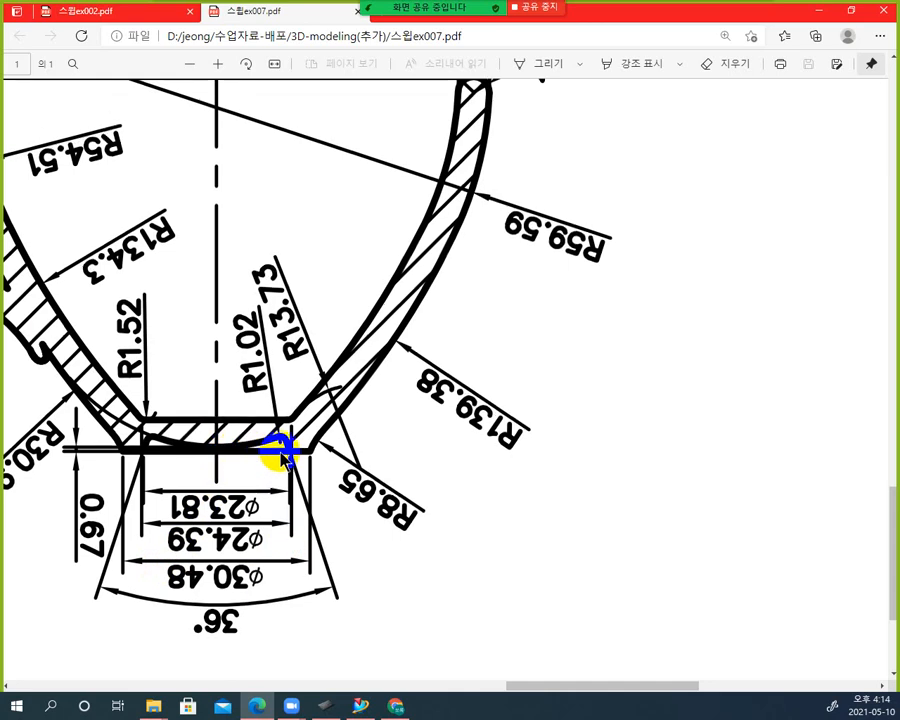
pyautogui.keyDown('ctrl'); pyautogui.scroll(-5, 280, 450); pyautogui.keyUp('ctrl')
pyautogui.keyDown('ctrl'); pyautogui.scroll(4, 548, 375); pyautogui.keyUp('ctrl')
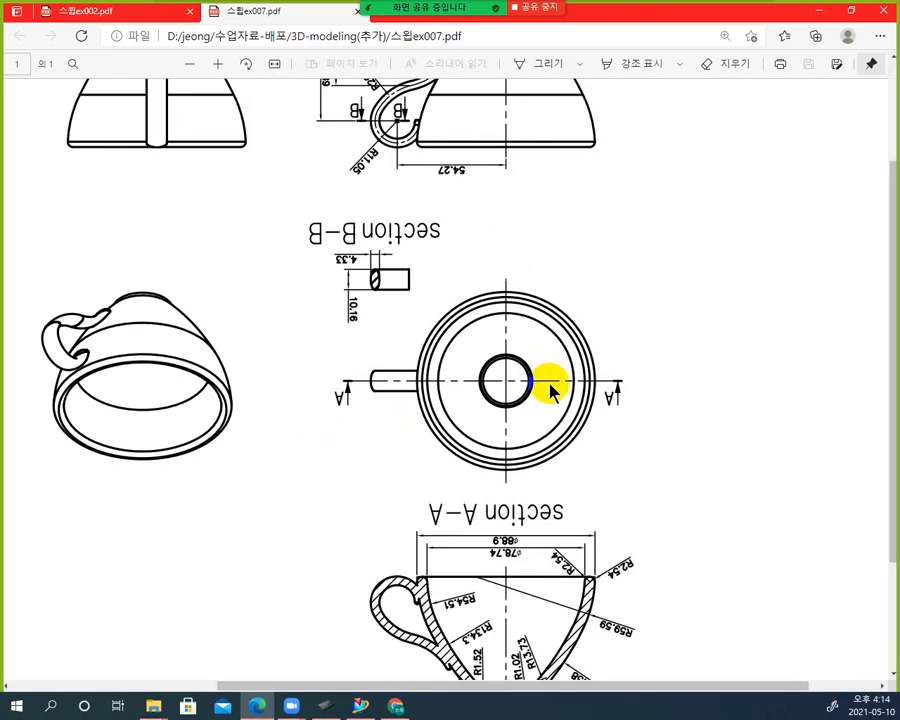
pyautogui.keyDown('ctrl'); pyautogui.scroll(-4, 592, 478); pyautogui.keyUp('ctrl')
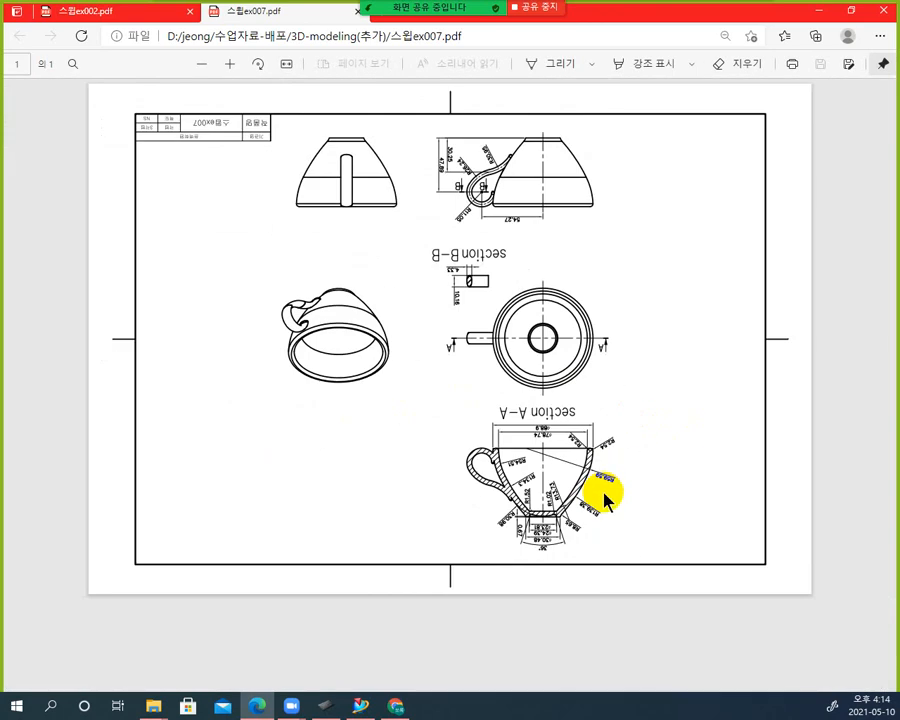
# Restore the drawing window beside the NX sketch and bring section A-A's lower wall and base into view
pyautogui.click(851, 10)
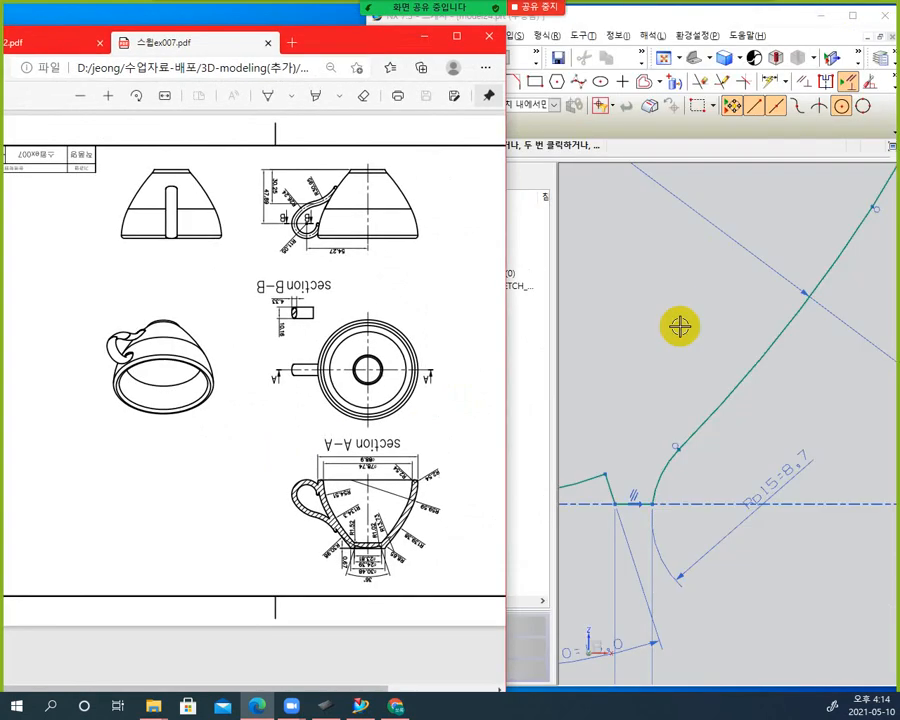
pyautogui.keyDown('ctrl'); pyautogui.scroll(4, 410, 540); pyautogui.keyUp('ctrl')
pyautogui.keyDown('ctrl'); pyautogui.scroll(3, 405, 543); pyautogui.keyUp('ctrl')
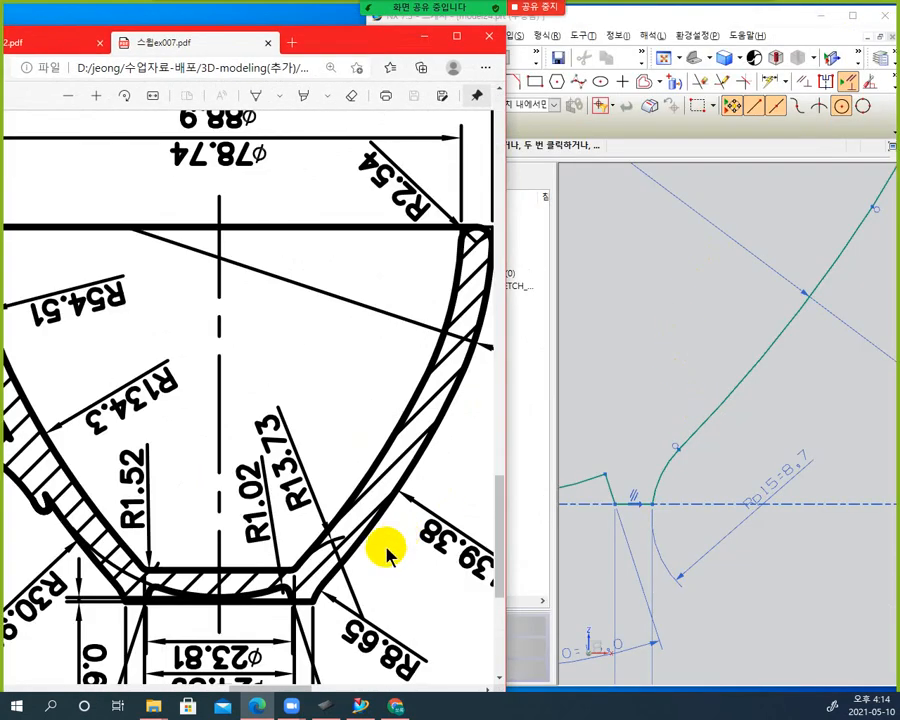
# Nudge the 8.65 mm arc and reposition its radius dimension above and beside the lower outer wall
pyautogui.moveTo(496, 502)
pyautogui.mouseDown()
pyautogui.moveTo(506, 518)
pyautogui.moveTo(517, 492)
pyautogui.moveTo(520, 510)
pyautogui.mouseUp()
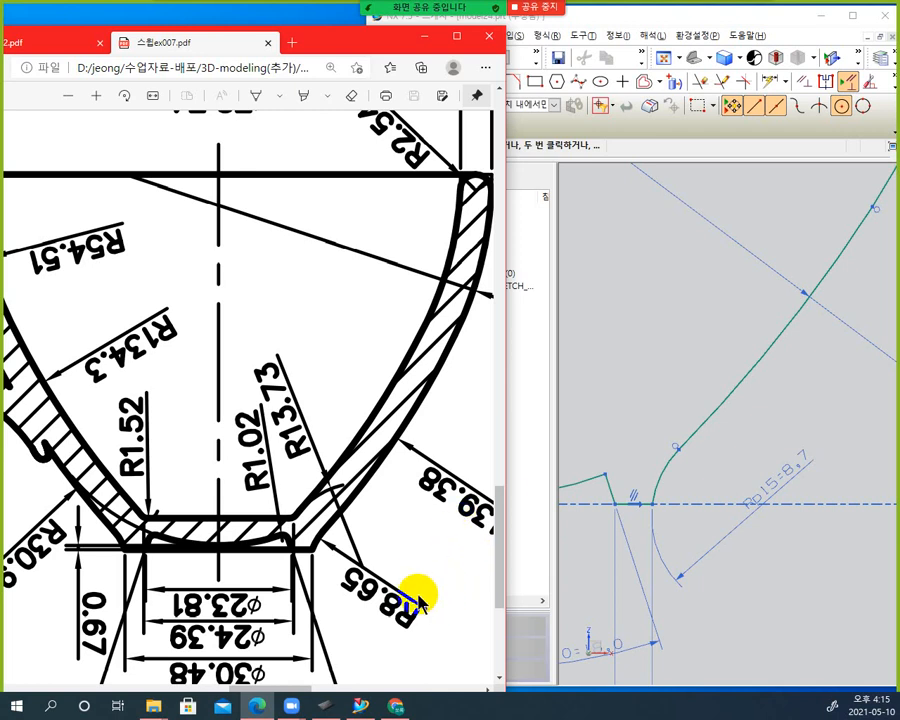
pyautogui.click(665, 478)
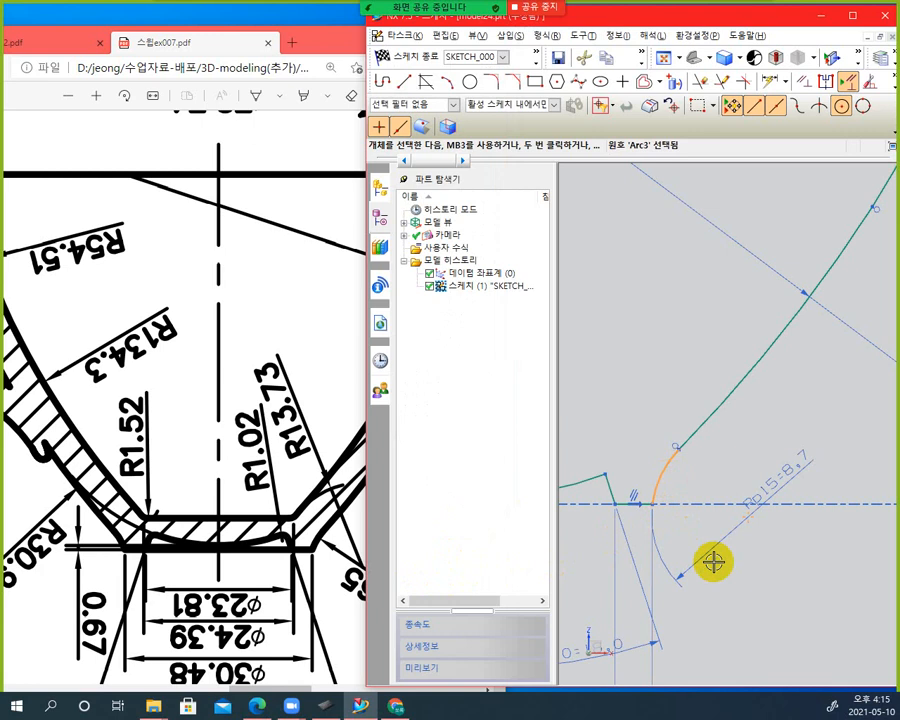
pyautogui.press('Escape')
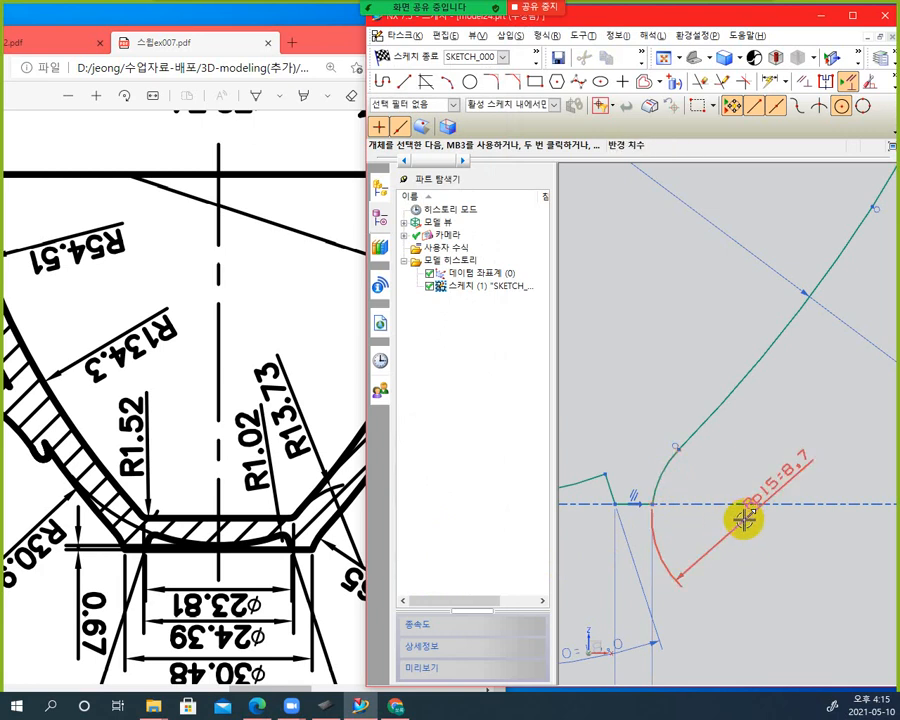
pyautogui.moveTo(665, 469); pyautogui.dragTo(686, 466)
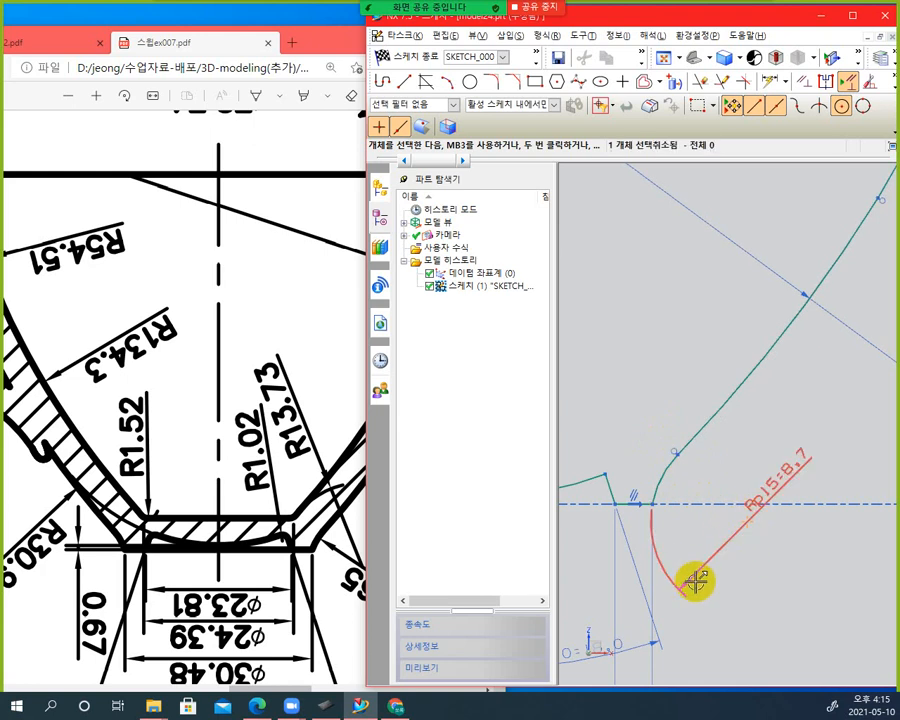
pyautogui.moveTo(695, 580); pyautogui.dragTo(603, 424)
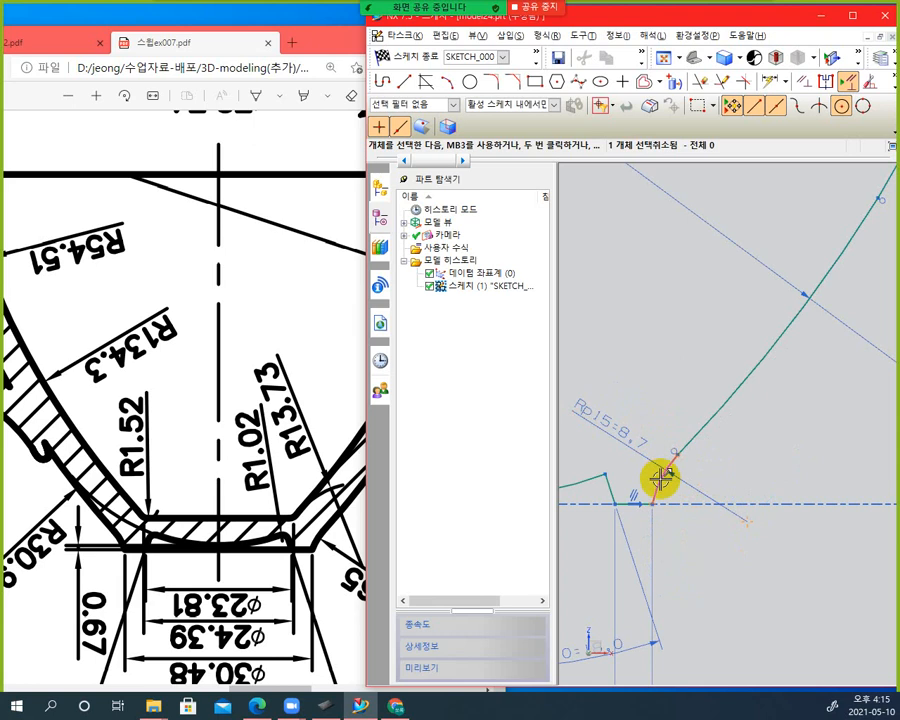
pyautogui.press('Escape')
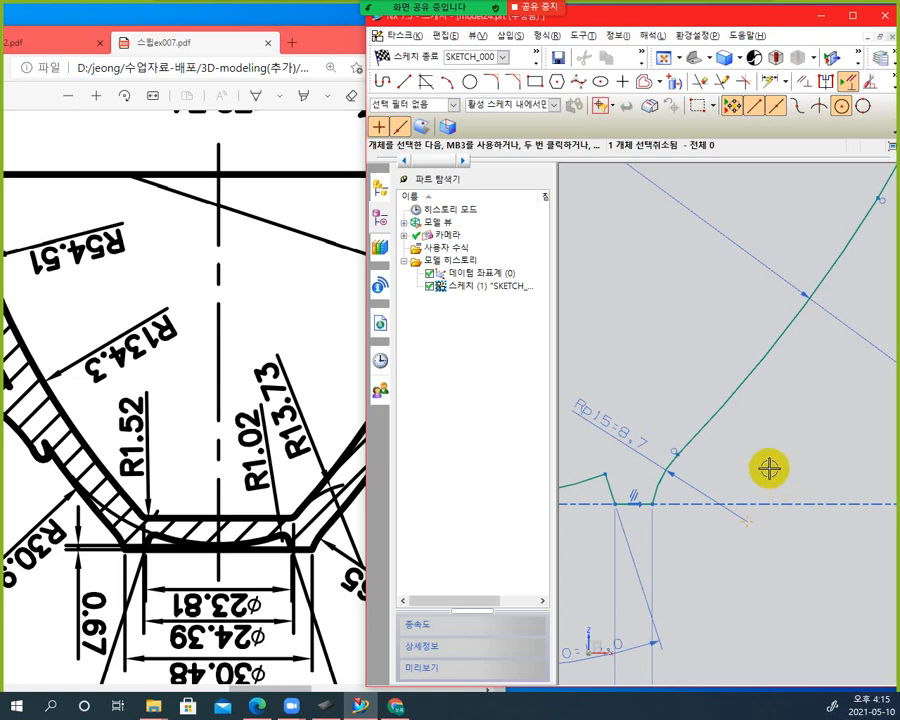
# Draw a vertical line up from the 8.65 mm arc's lower endpoint, convert it to reference, and maximize the sketch window
pyautogui.scroll(-7, 640, 501)
pyautogui.scroll(8, 645, 500)
pyautogui.scroll(2, 645, 504)
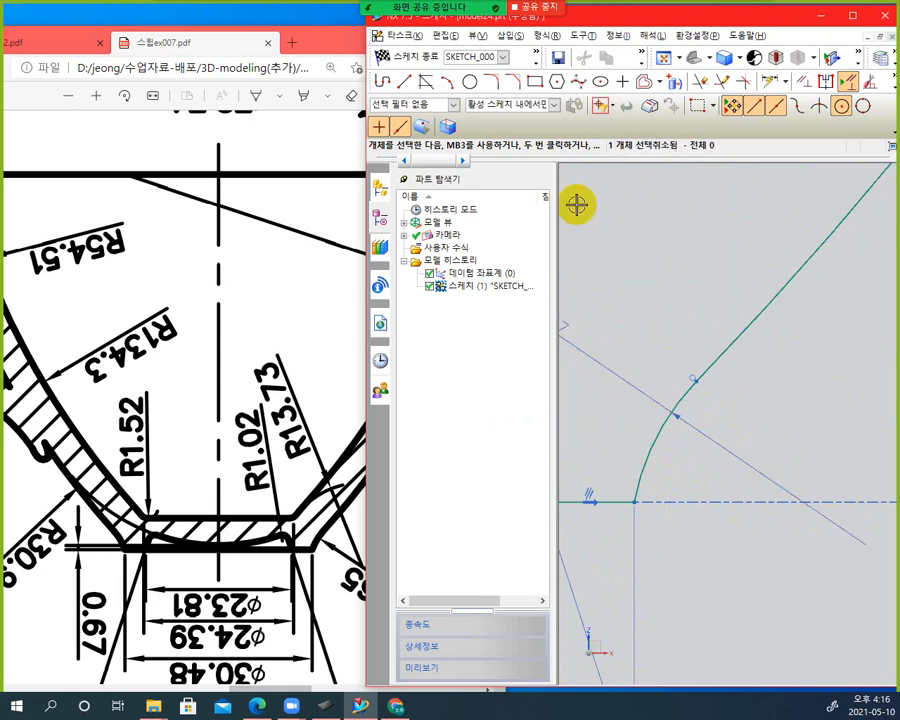
pyautogui.click(404, 81)
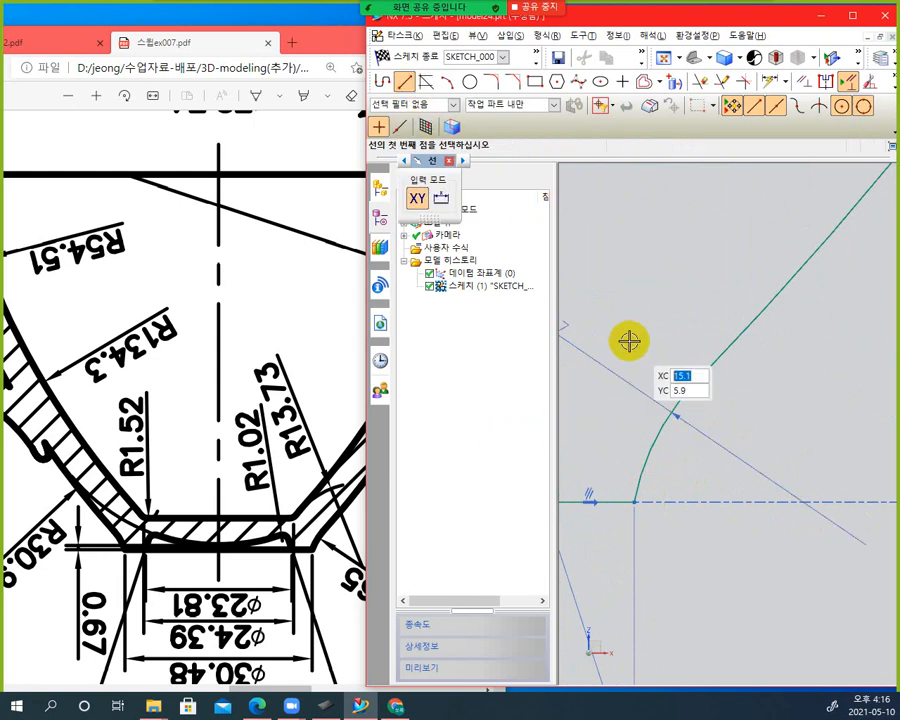
pyautogui.click(634, 502)
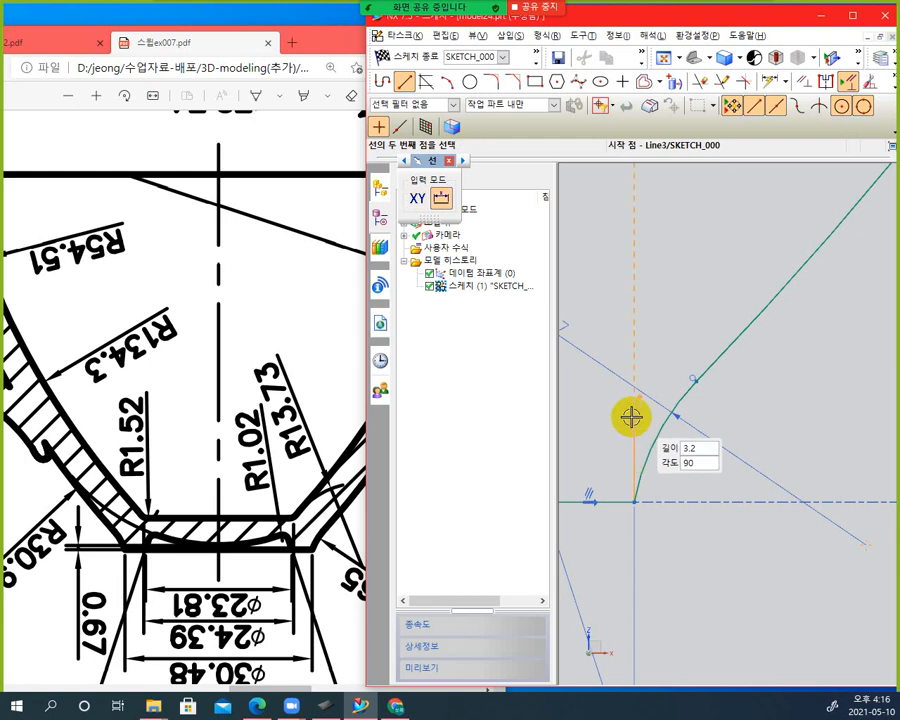
pyautogui.click(634, 339)
pyautogui.press('Escape')
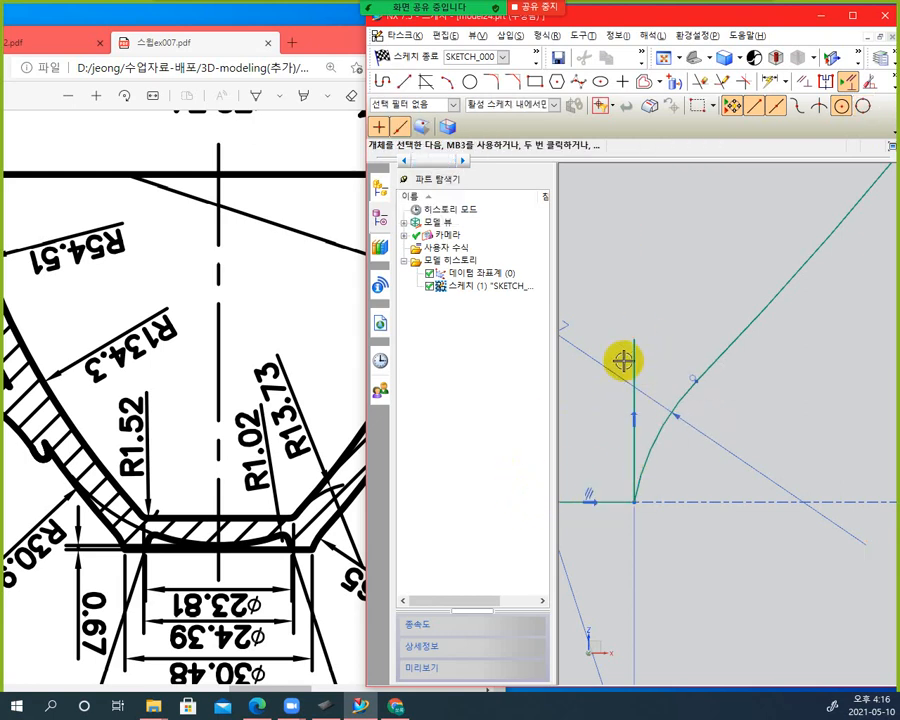
pyautogui.click(634, 358)
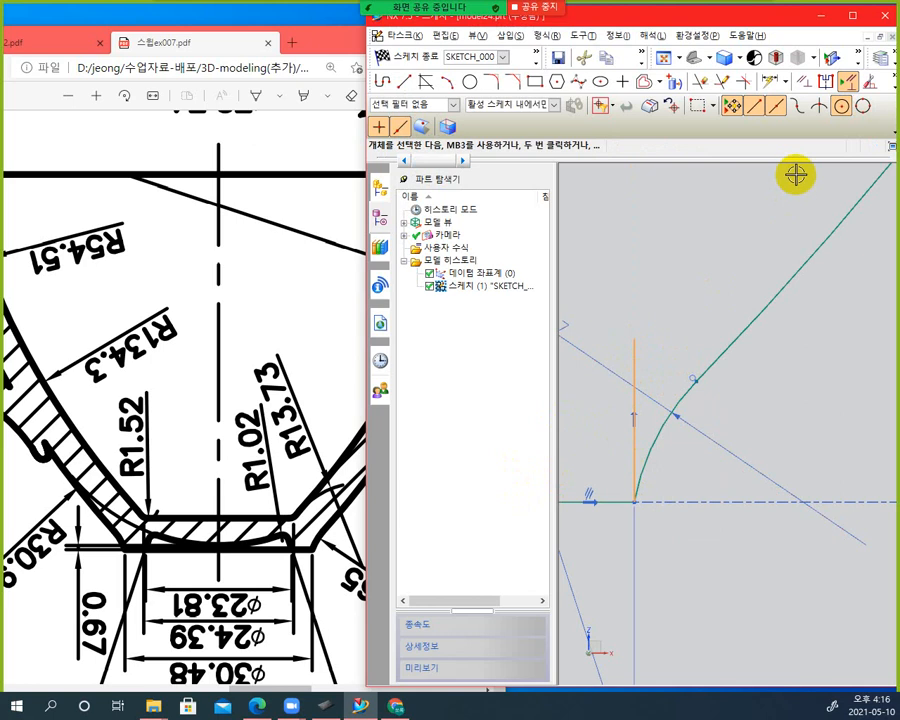
pyautogui.click(853, 16)
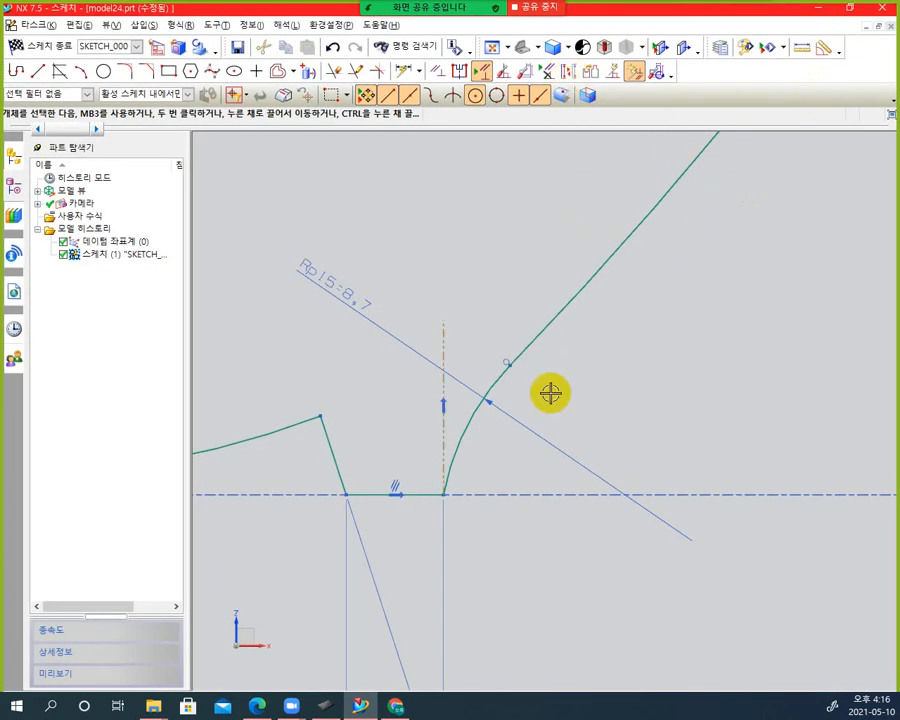
# Constrain the 8.65 mm arc tangent to the vertical reference line, undo the tangency and apply it again
pyautogui.click(465, 440)
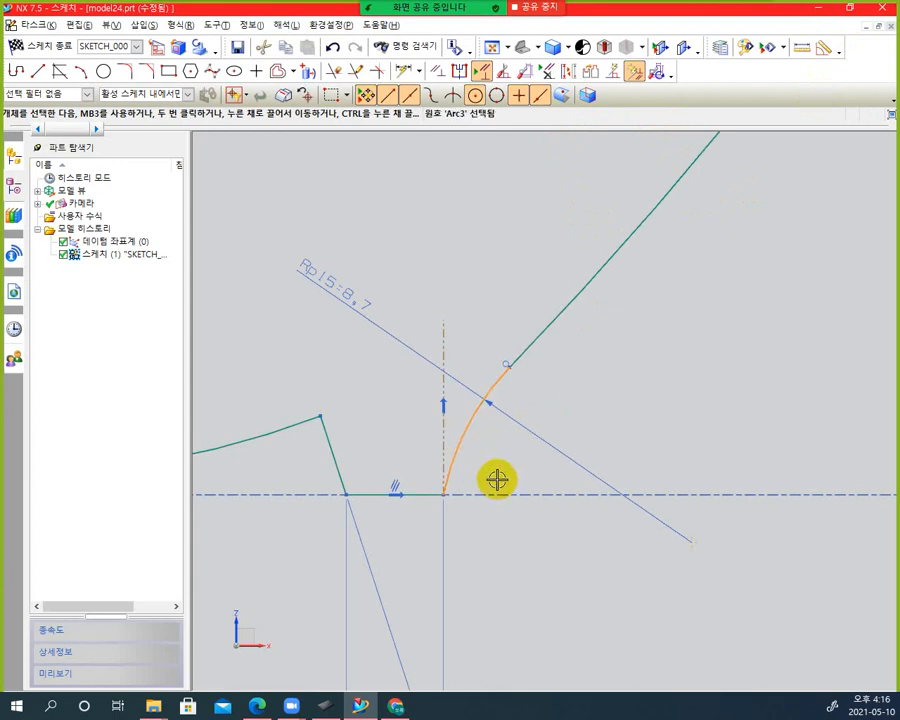
pyautogui.press('c')
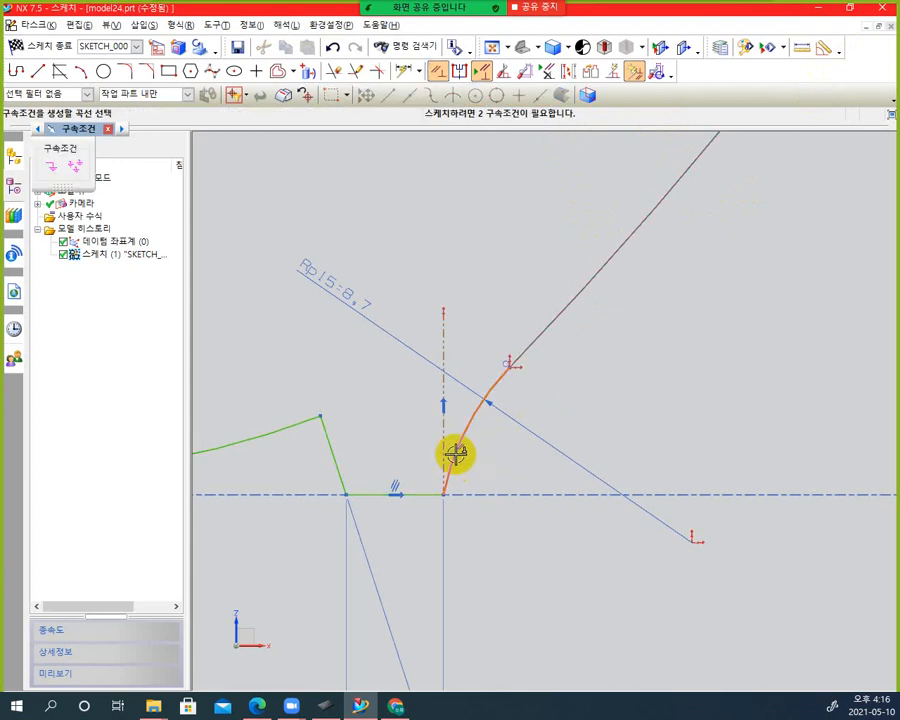
pyautogui.click(442, 438)
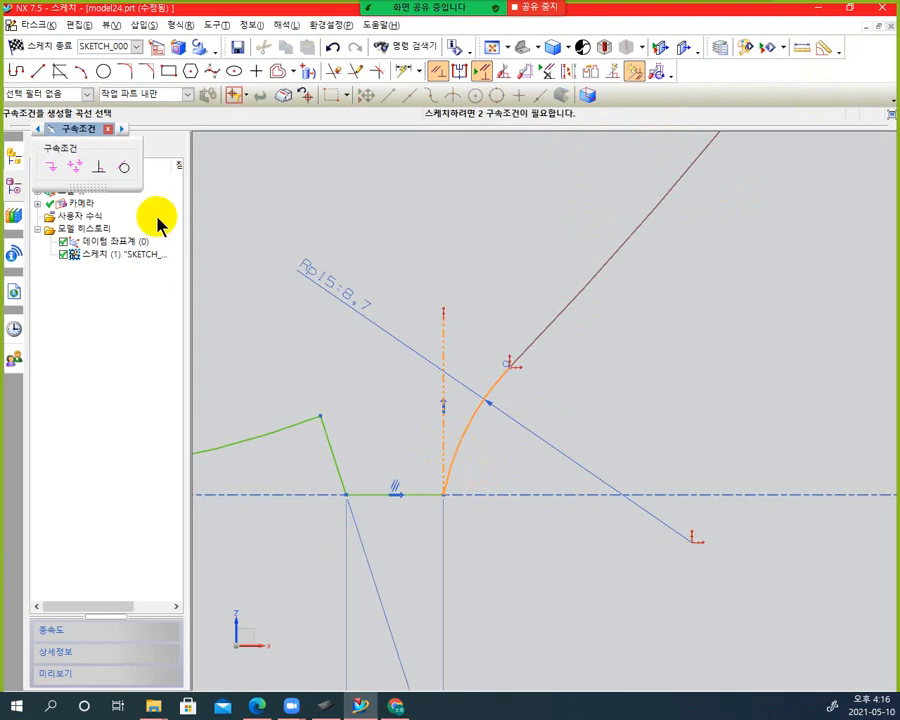
pyautogui.click(118, 169)
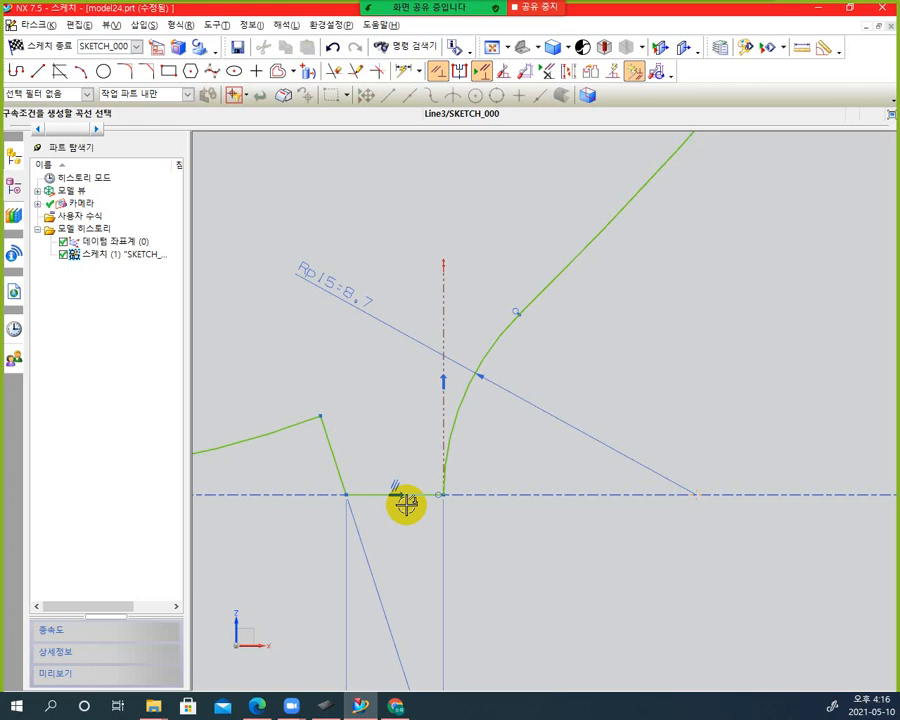
pyautogui.hotkey('ctrl', 'z')
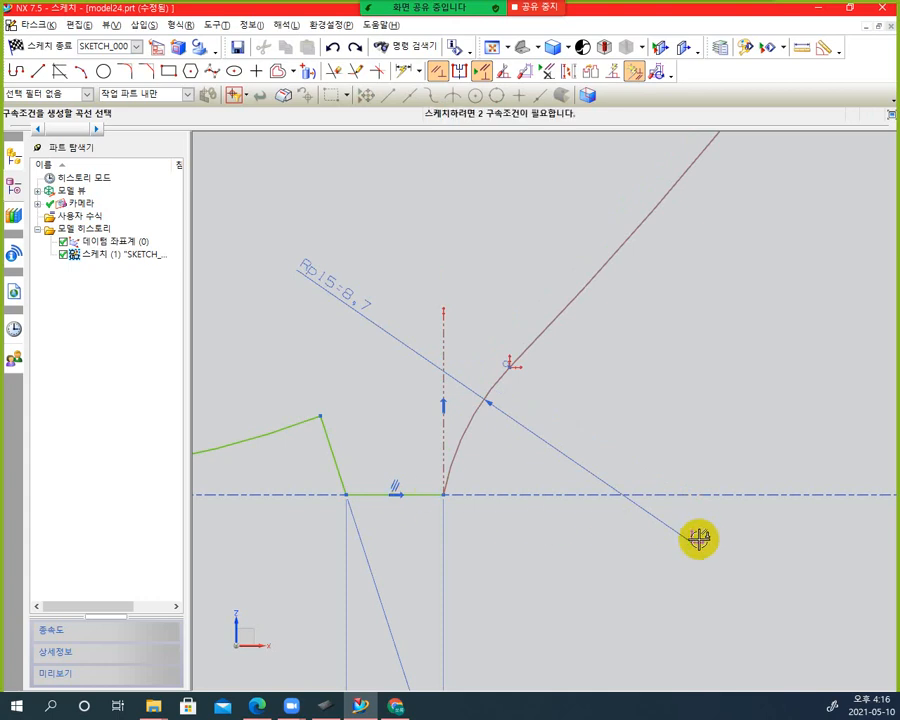
pyautogui.click(442, 479)
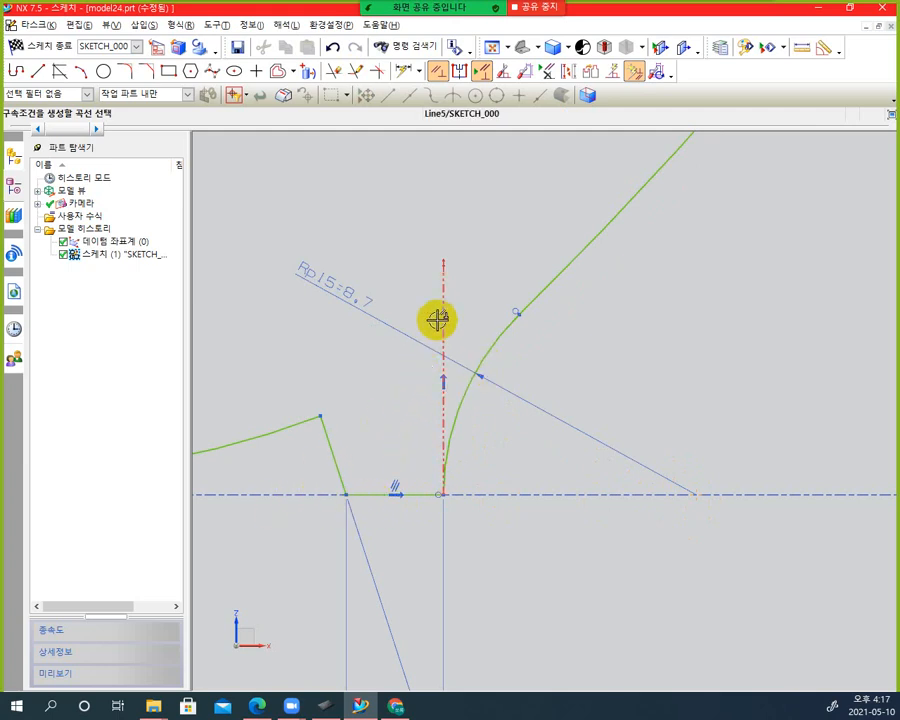
pyautogui.press('Escape')
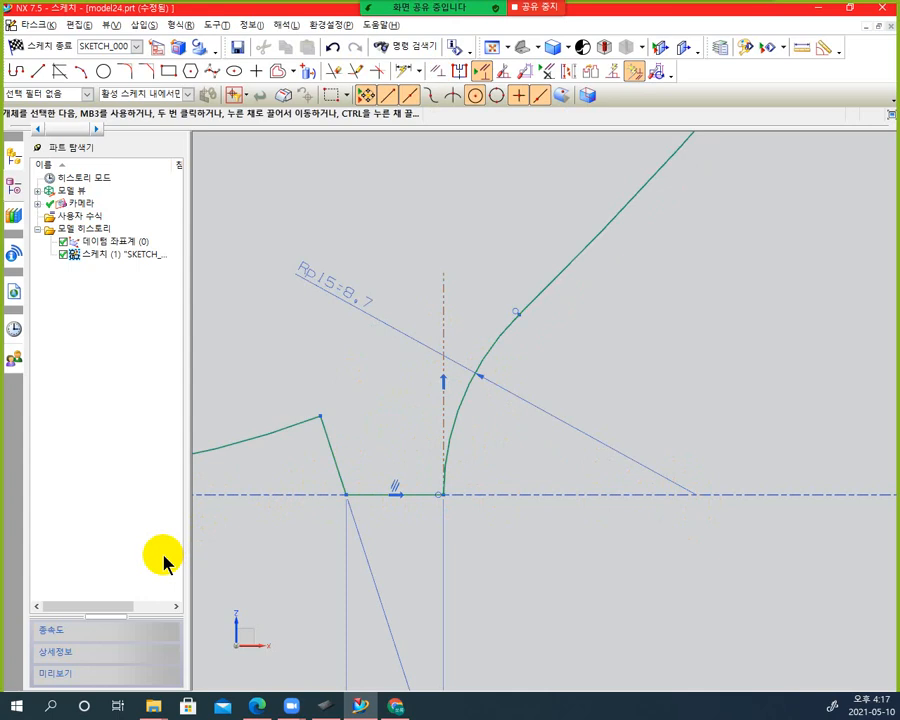
# Dimension the vertical reference line's length and keep the proposed value
pyautogui.press('c')
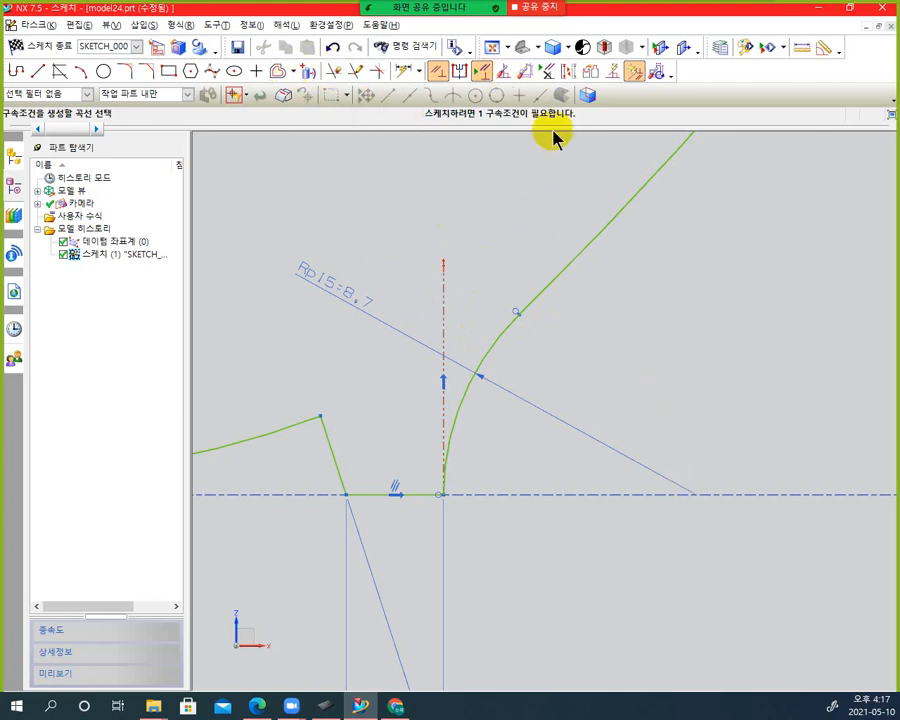
pyautogui.click(400, 71)
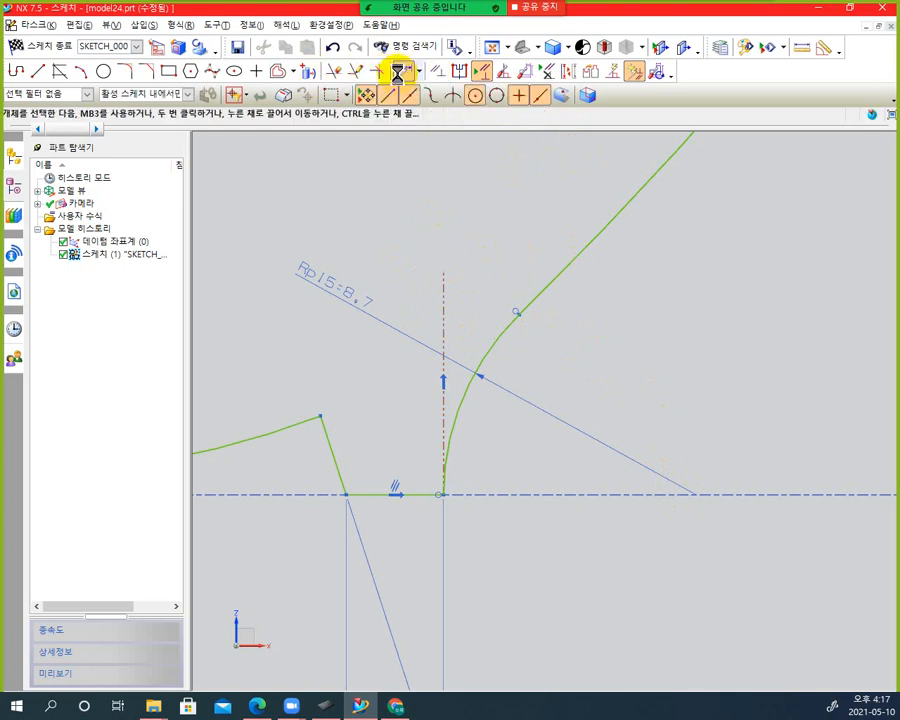
pyautogui.click(444, 344)
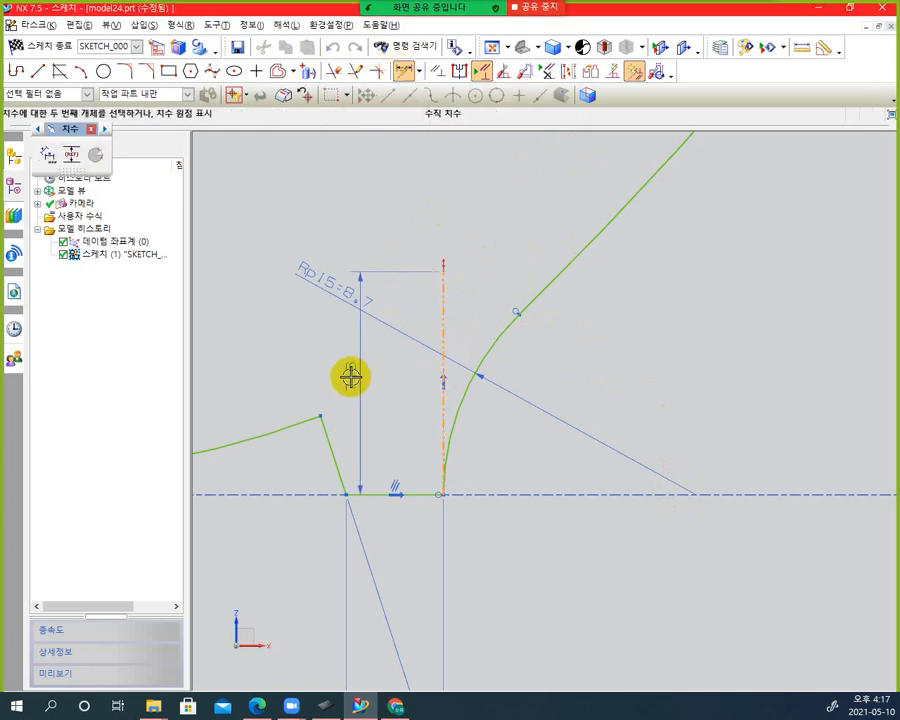
pyautogui.click(638, 374)
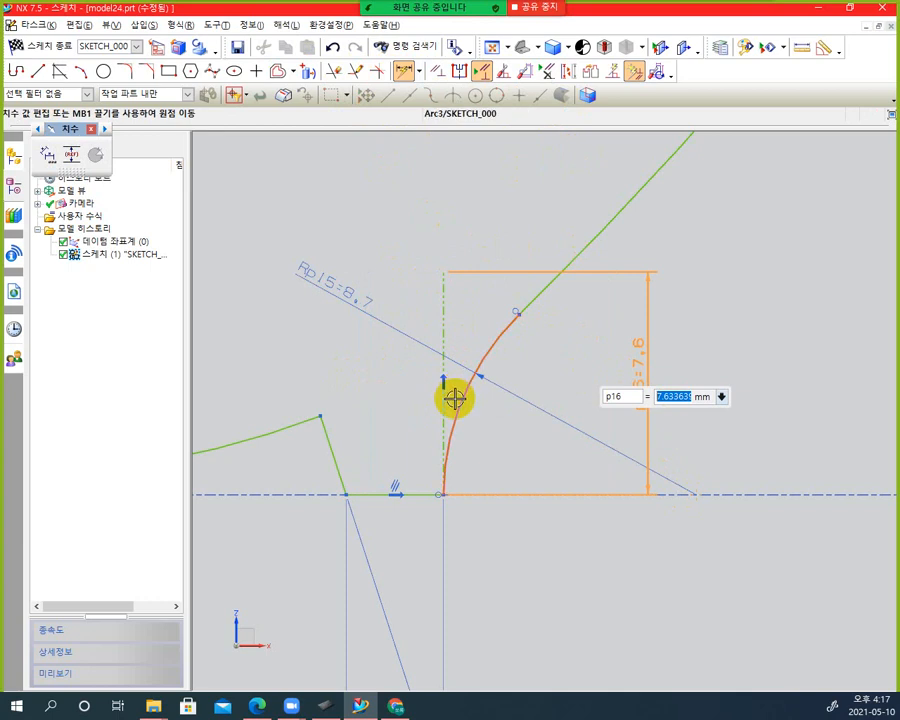
pyautogui.press('Return')
# Consult section A-A of the drawing and fillet the pointed corner of the base recess with a 1.02 mm radius
pyautogui.scroll(-6, 606, 370)
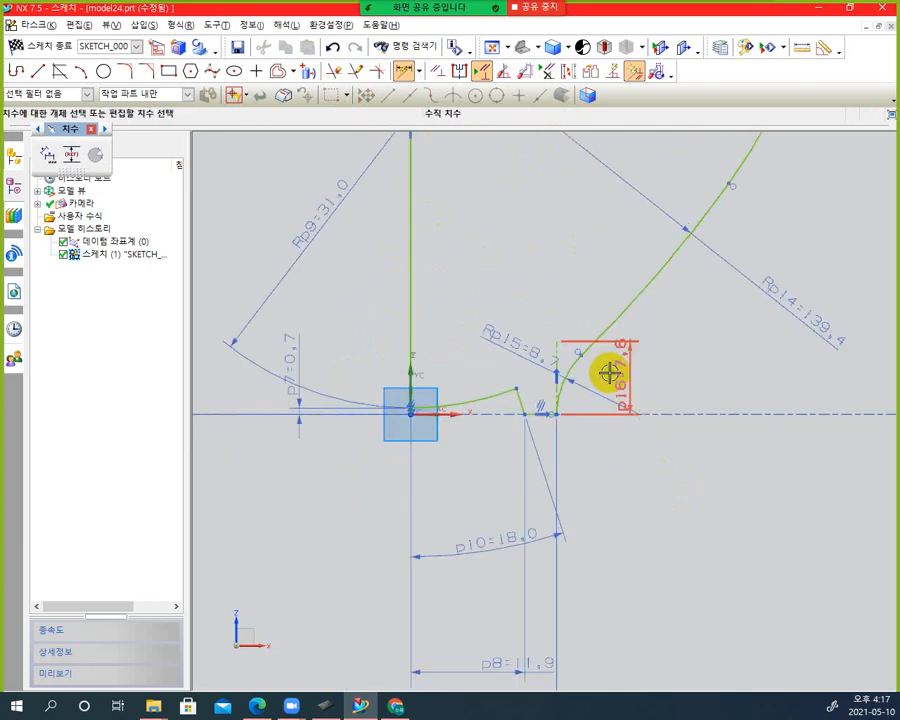
pyautogui.scroll(8, 523, 368)
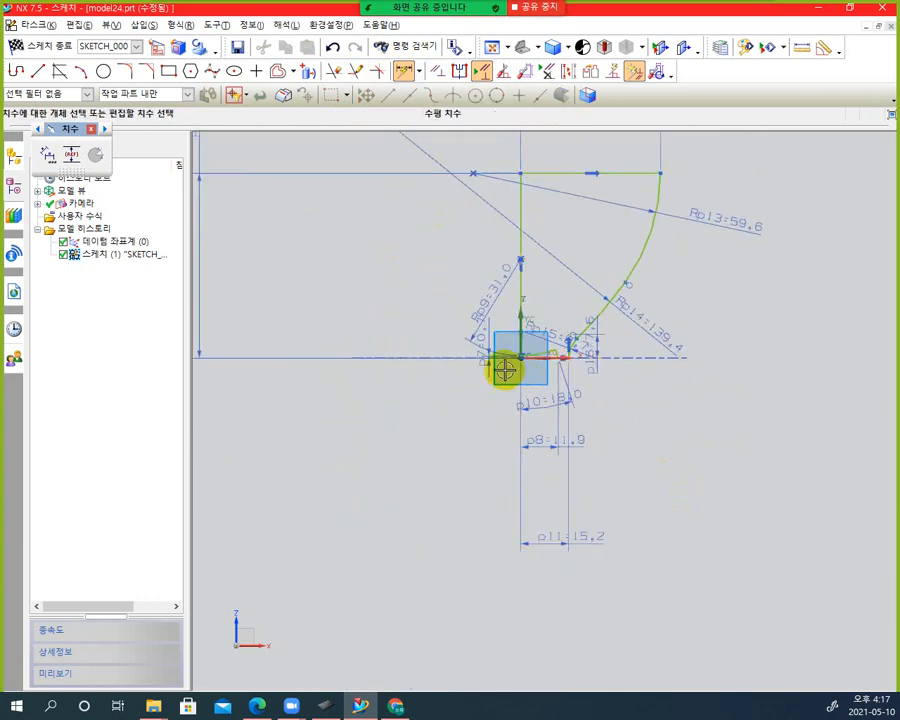
pyautogui.scroll(-3, 828, 241)
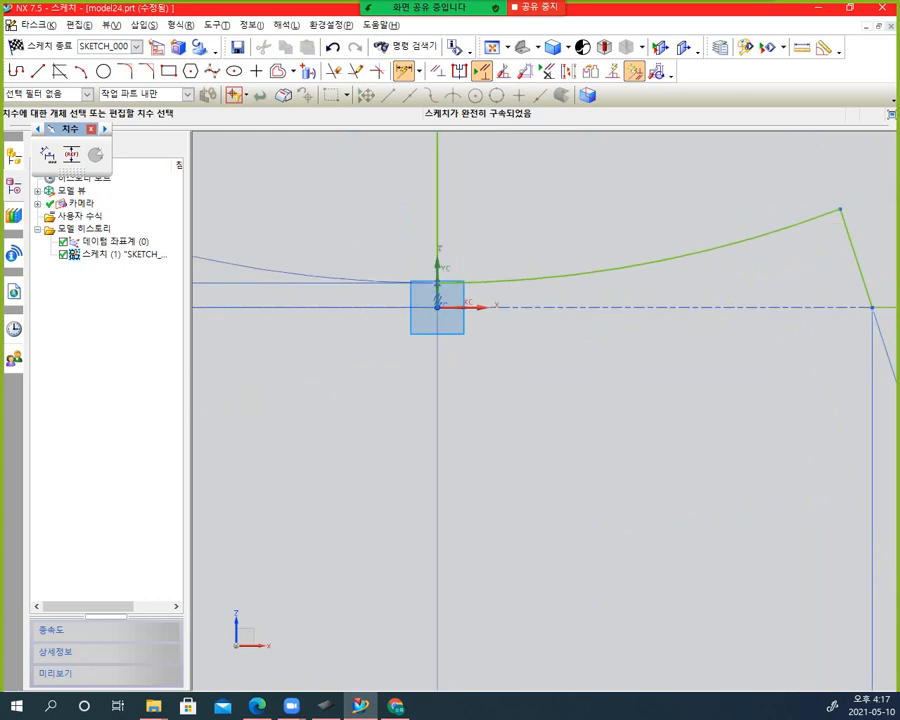
pyautogui.hotkey('alt', 'Tab')
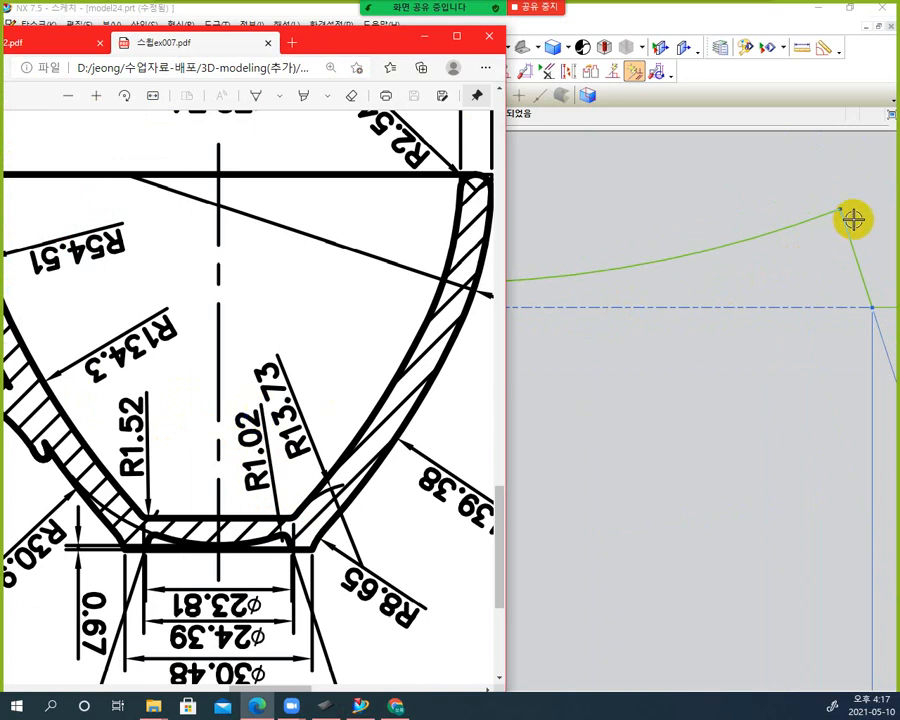
pyautogui.moveTo(810, 324)
pyautogui.keyDown('shift'); pyautogui.mouseDown(button='middle')
pyautogui.moveTo(661, 376)
pyautogui.moveTo(702, 408)
pyautogui.mouseUp(button='middle'); pyautogui.keyUp('shift')
pyautogui.click(610, 255)
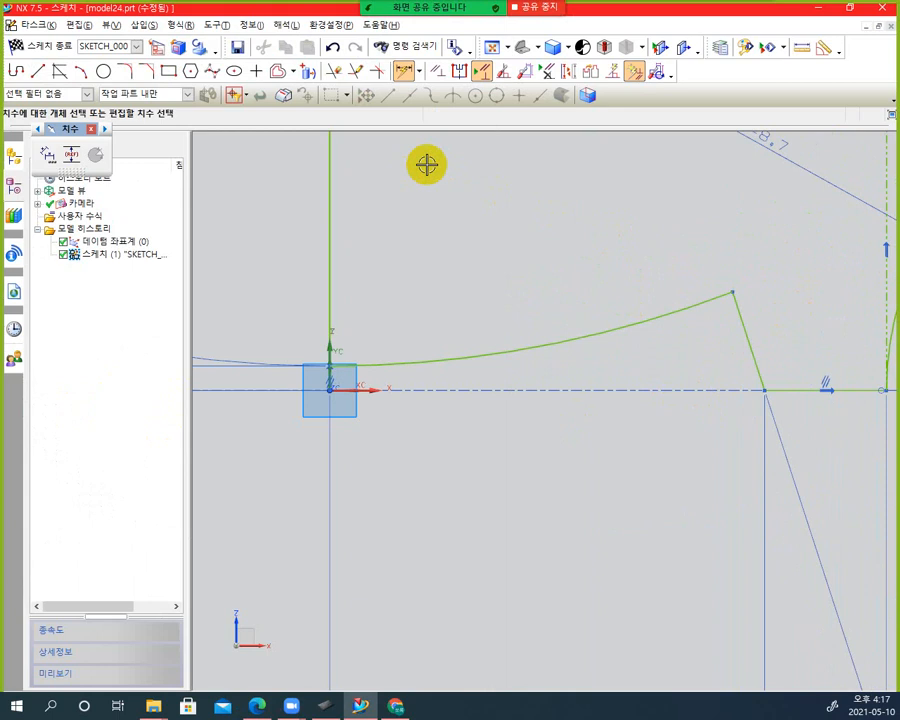
pyautogui.click(124, 72)
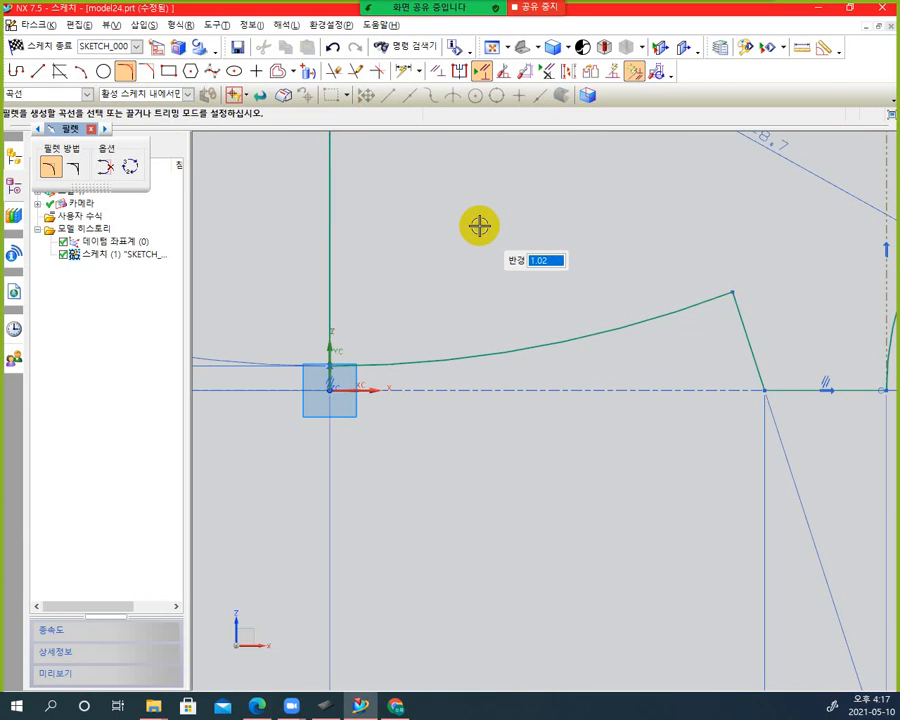
pyautogui.click(729, 291)
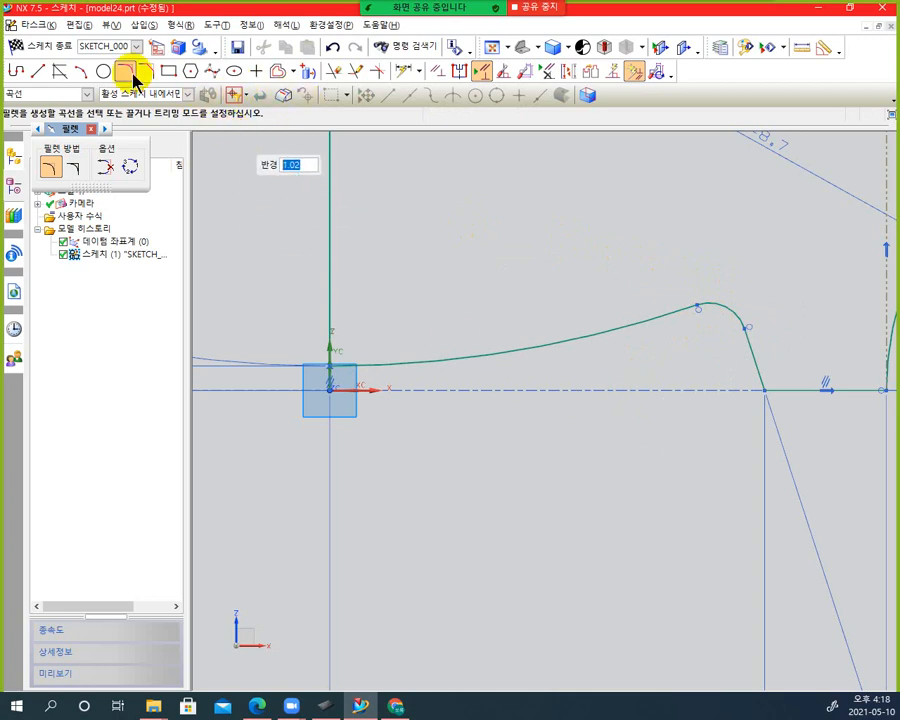
# Add a 1.02 mm radius dimension to the fillet in the base recess
pyautogui.click(405, 72)
pyautogui.click(727, 311)
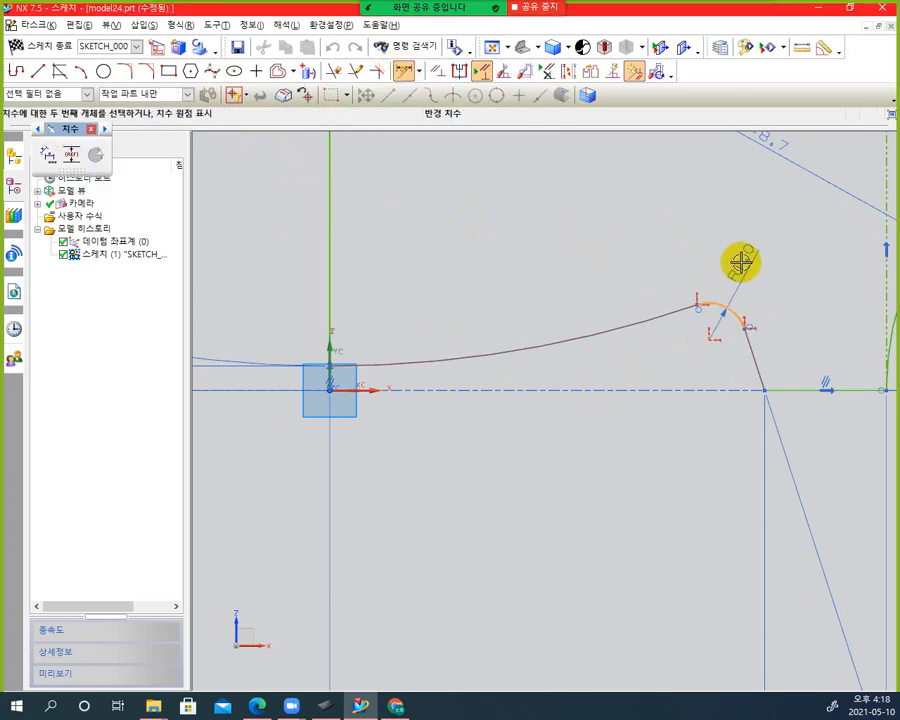
pyautogui.click(739, 258)
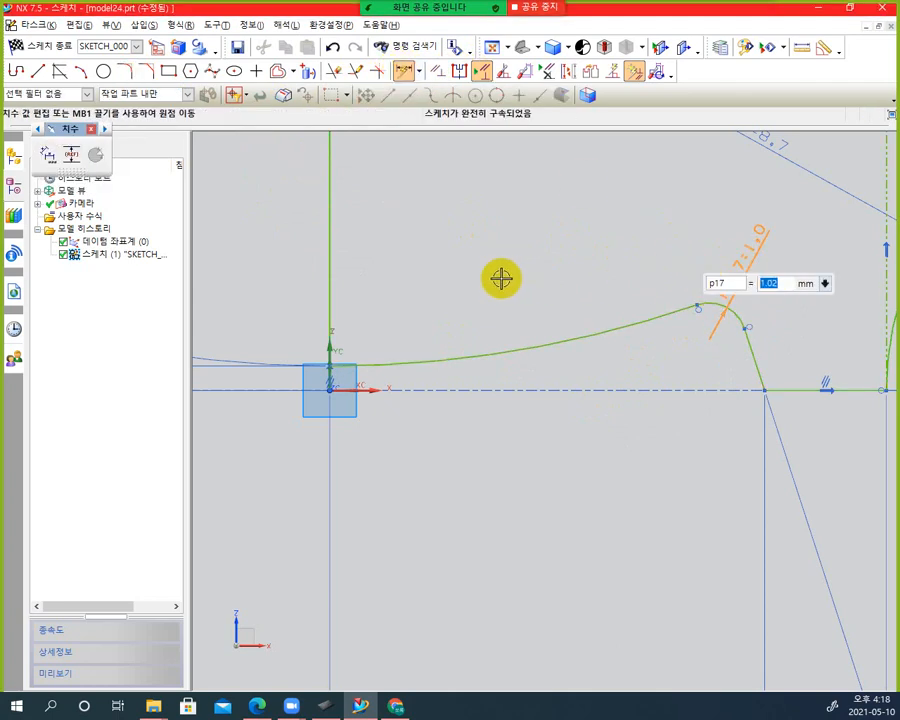
pyautogui.press('Return')
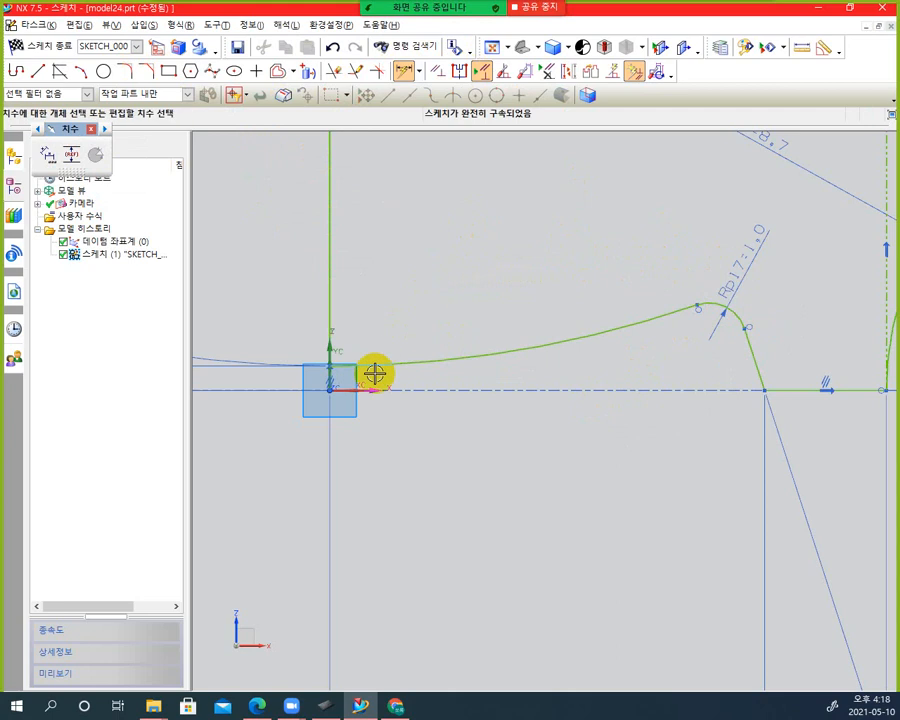
# Trim away the centre line segment between the base arc and the sketch origin
pyautogui.scroll(5, 340, 380)
pyautogui.scroll(-5, 320, 388)
pyautogui.scroll(5, 365, 385)
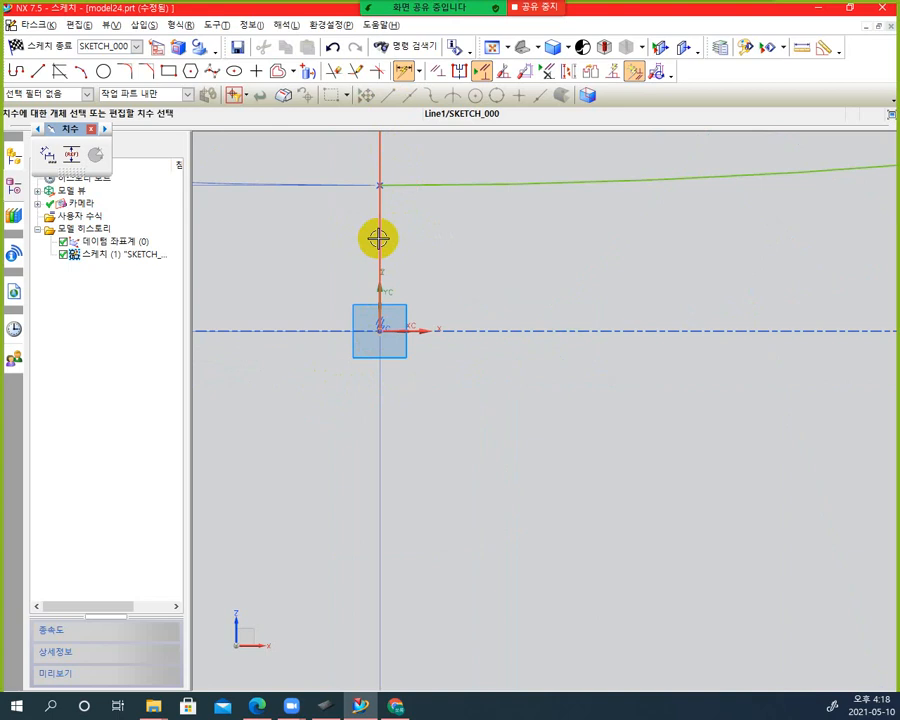
pyautogui.click(335, 72)
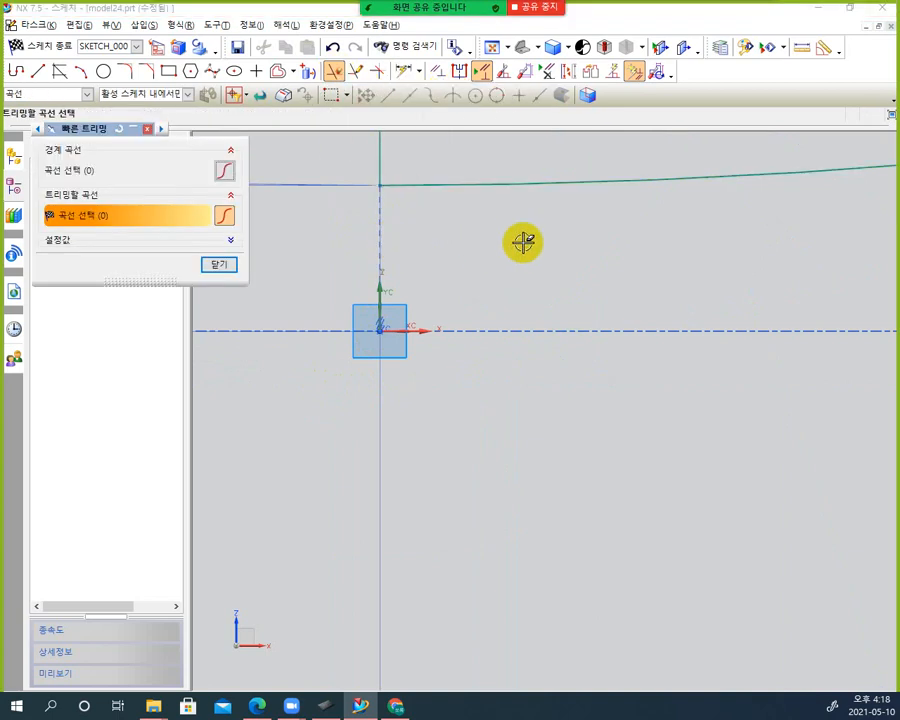
# Check the constraint status of the trimmed outer profile sketch and inspect the filleted base recess
pyautogui.click(229, 266)
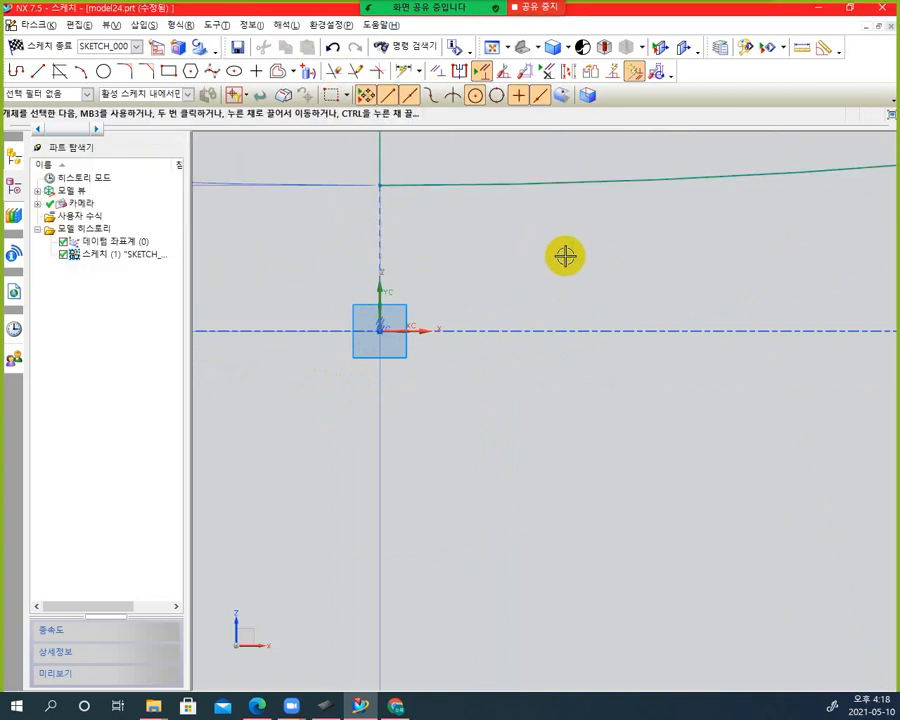
pyautogui.press('c')
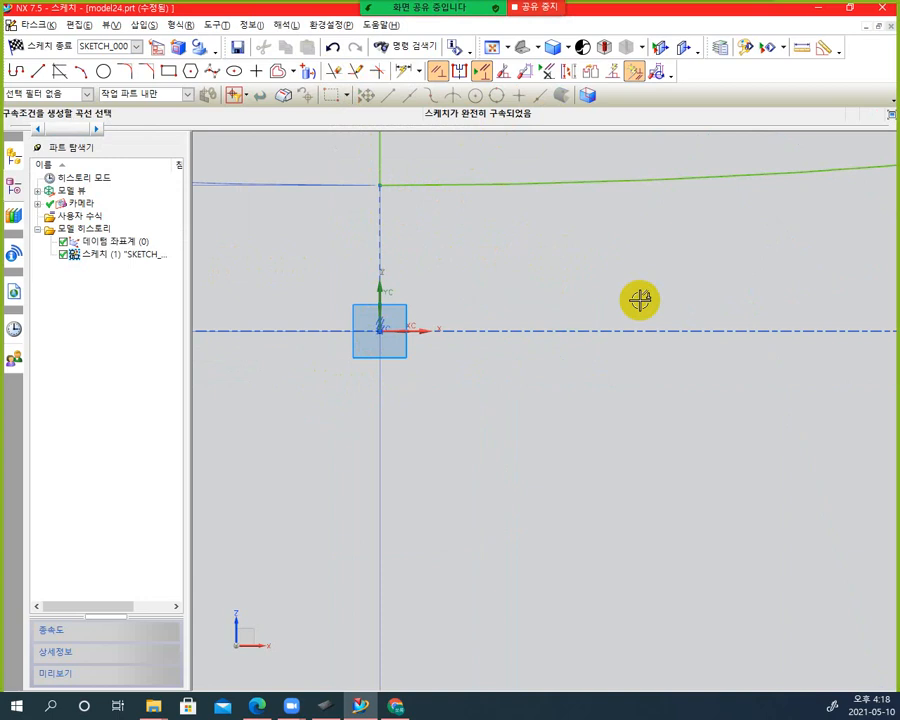
pyautogui.press('Escape')
pyautogui.scroll(-5, 602, 290)
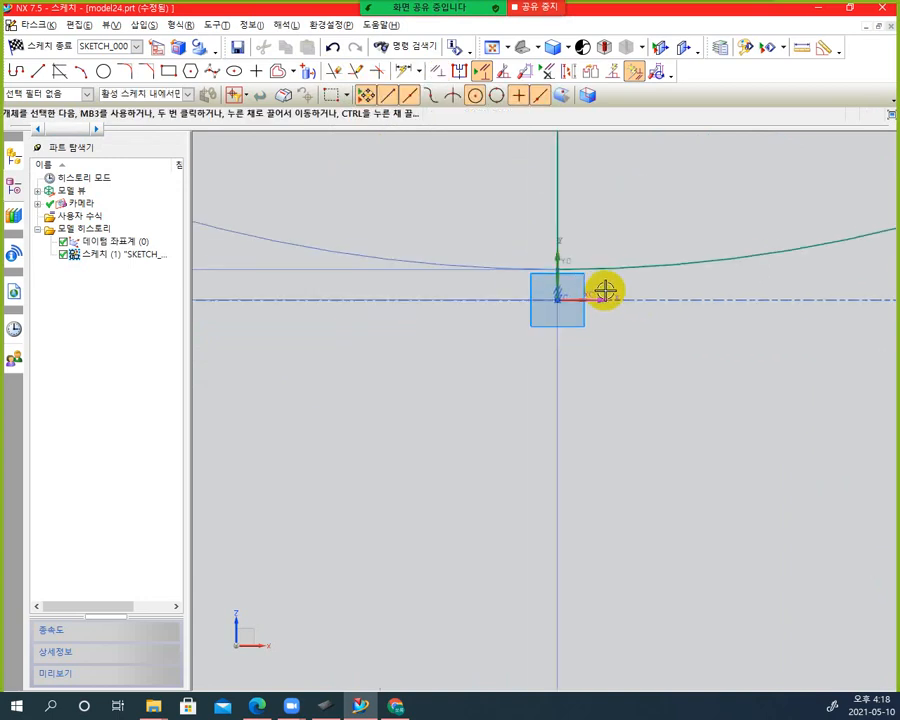
pyautogui.keyDown('shift'); pyautogui.moveTo(600, 288); pyautogui.dragTo(700, 243, button='middle'); pyautogui.keyUp('shift')
pyautogui.scroll(6, 779, 213)
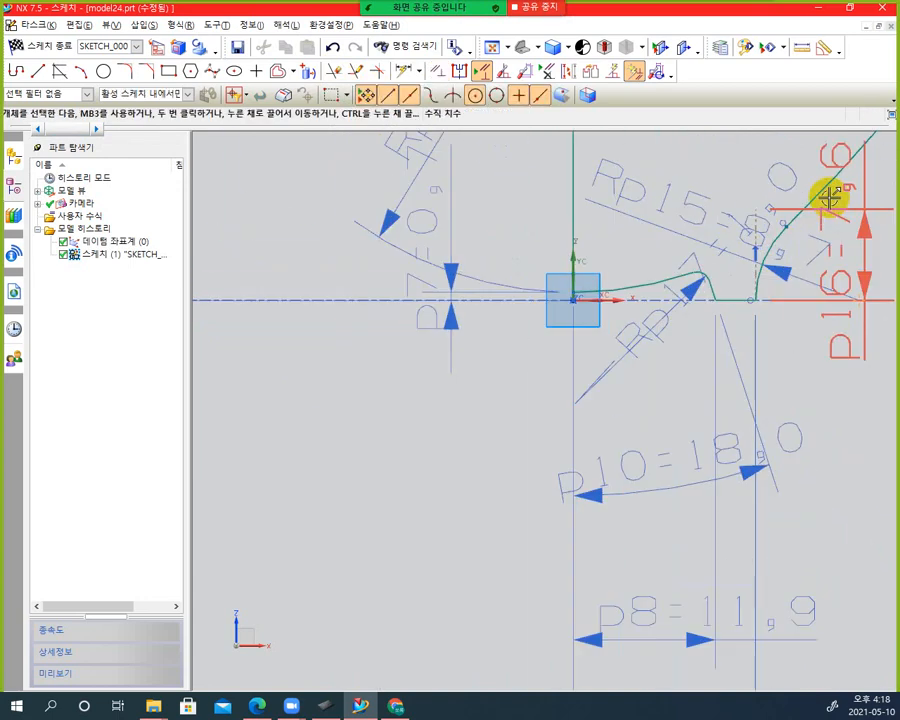
pyautogui.scroll(2, 800, 212)
pyautogui.scroll(-5, 727, 245)
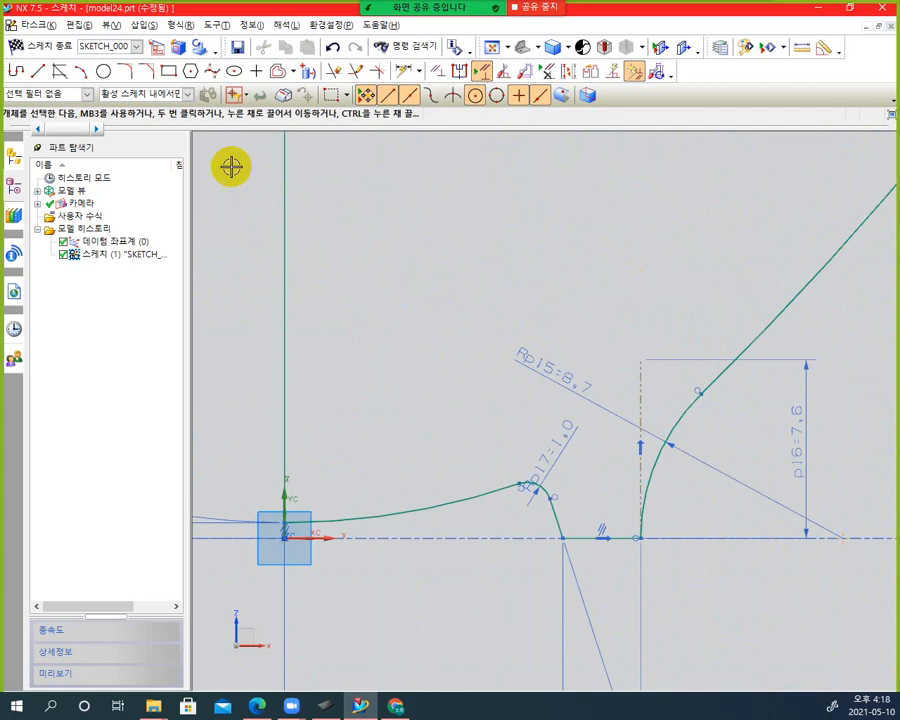
# Consult the inner floor and inner wall arcs of the cup in the sectional view of 스윕ex007.pdf
pyautogui.hotkey('alt', 'Tab')
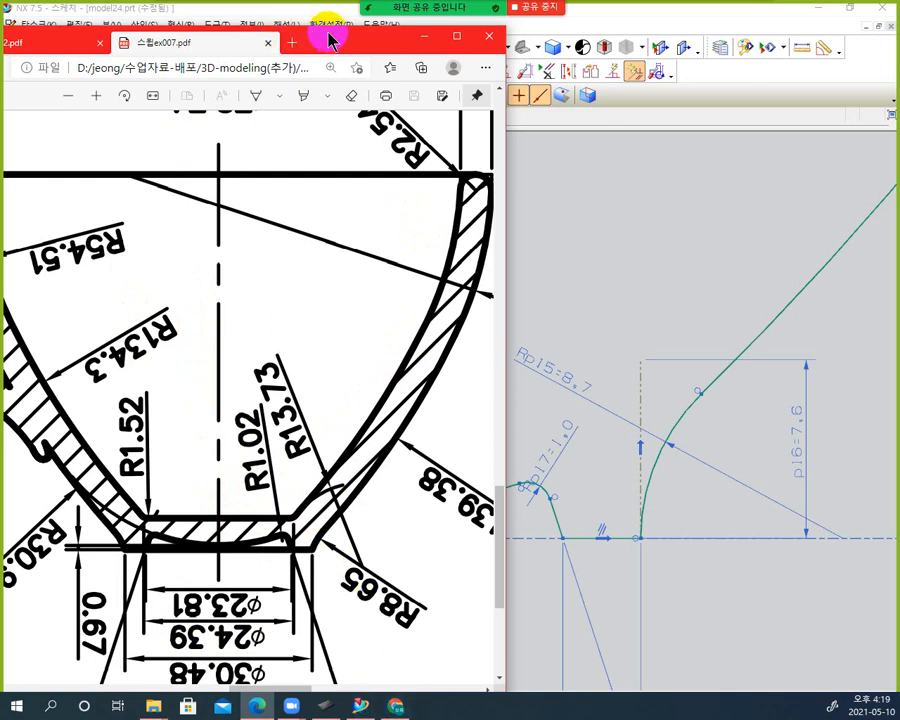
pyautogui.moveTo(330, 42); pyautogui.dragTo(372, 45)
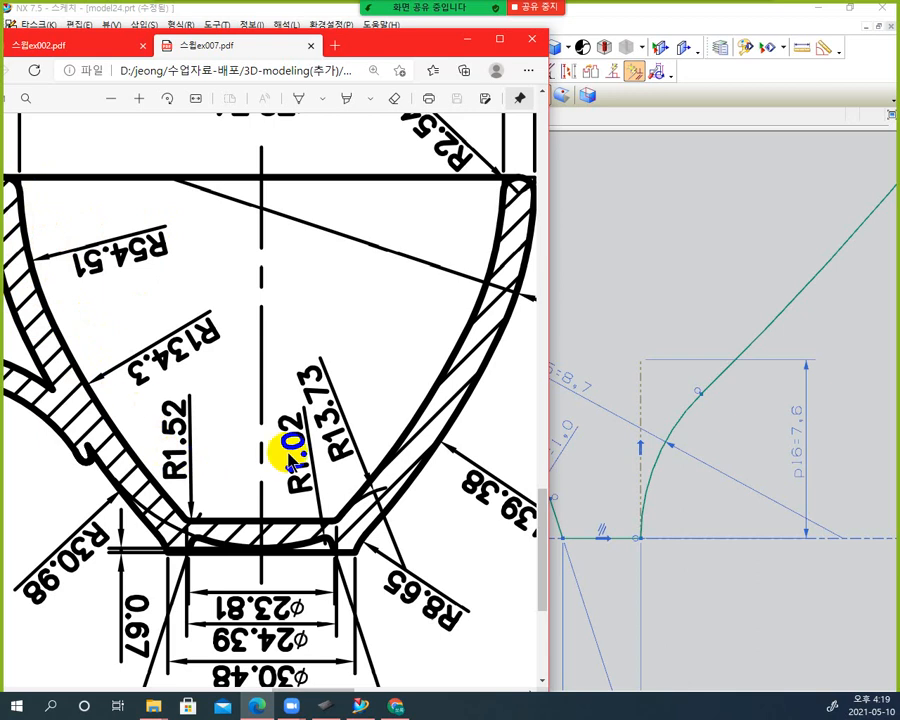
pyautogui.click(661, 323)
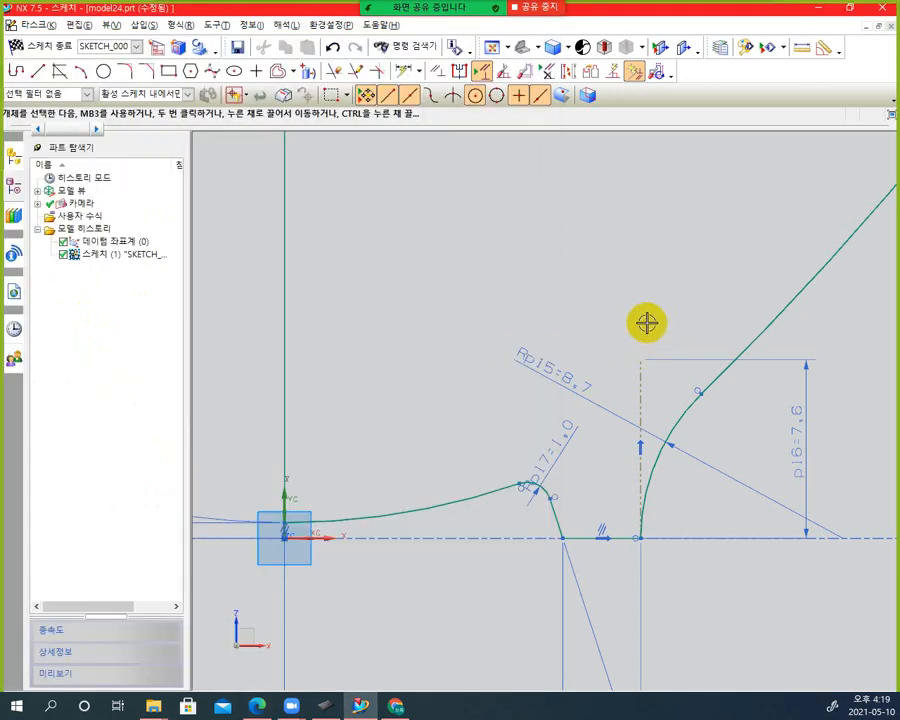
pyautogui.moveTo(669, 337)
pyautogui.keyDown('shift'); pyautogui.mouseDown(button='middle')
pyautogui.moveTo(641, 395)
pyautogui.moveTo(634, 389)
pyautogui.mouseUp(button='middle'); pyautogui.keyUp('shift')
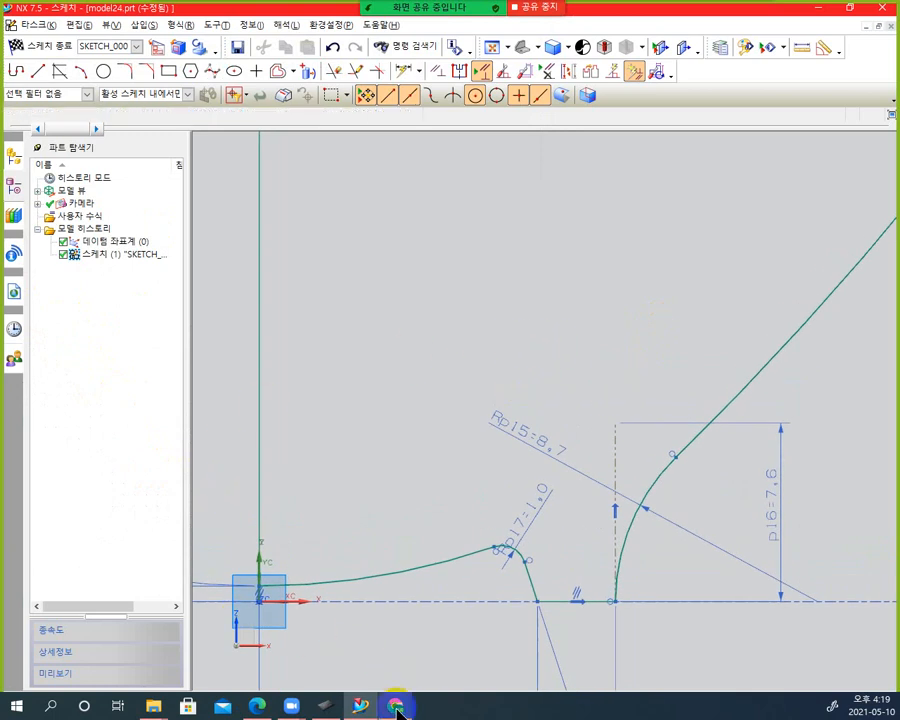
pyautogui.hotkey('alt', 'Tab')
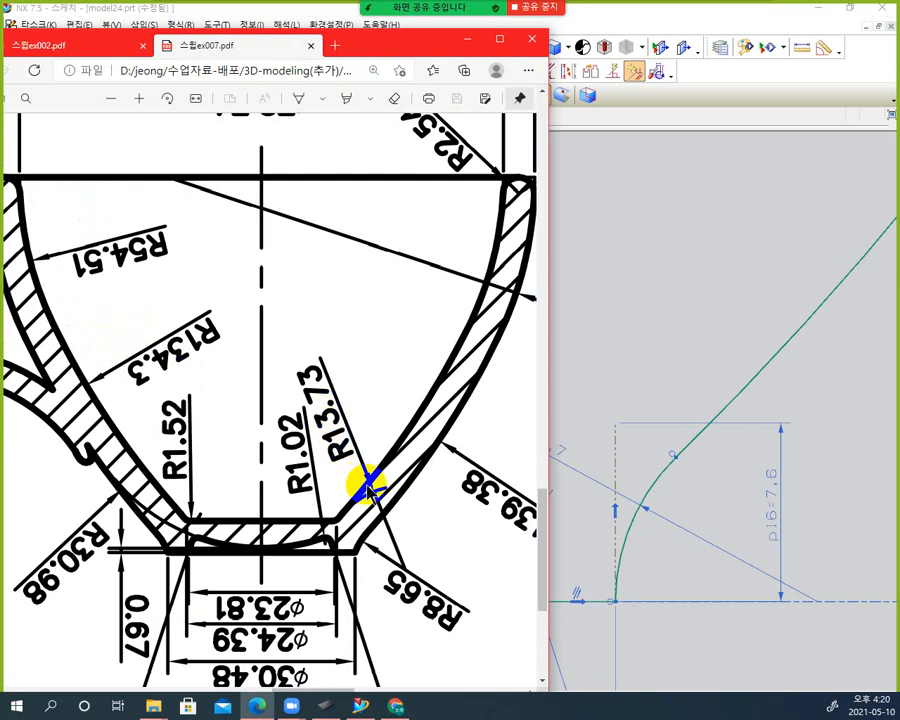
pyautogui.moveTo(375, 490); pyautogui.dragTo(355, 507)
pyautogui.click(630, 282)
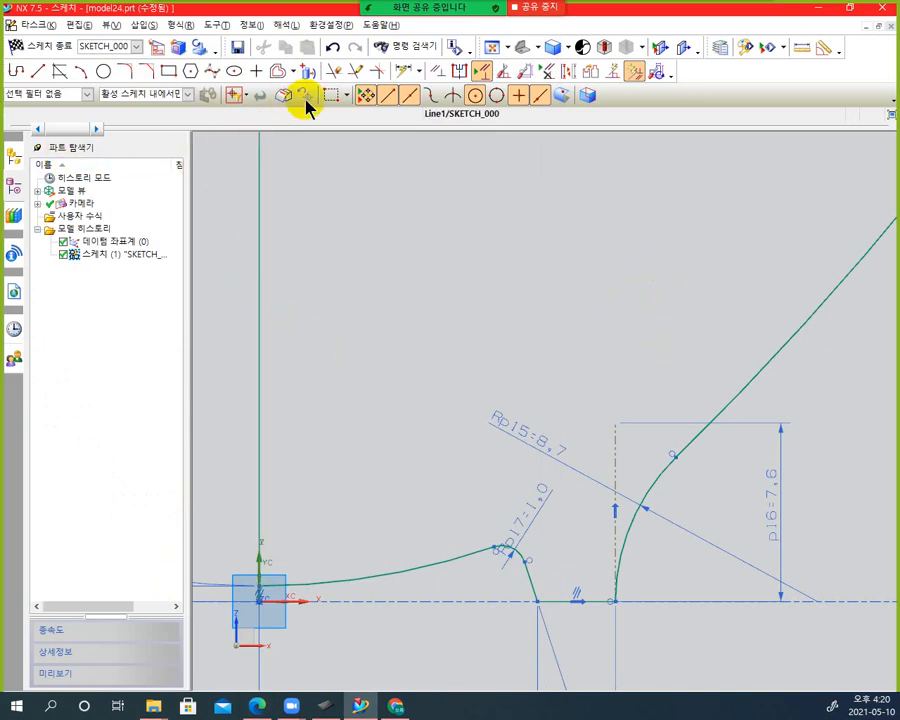
# With the Profile tool and point-on-curve snapping, sketch a horizontal inner floor line from the vertical centre line to just short of the outer wall
pyautogui.click(19, 76)
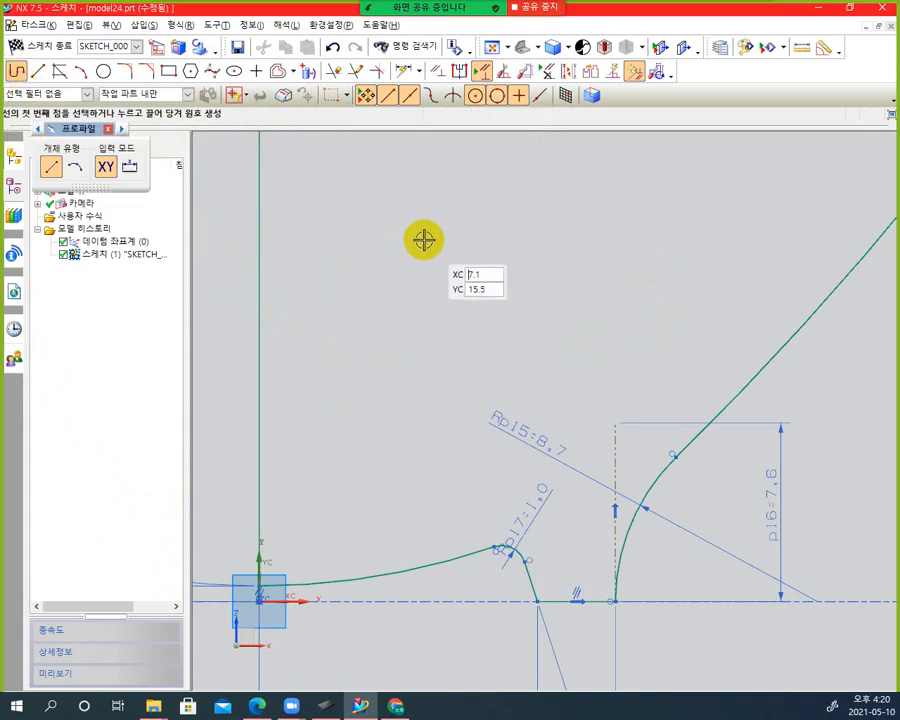
pyautogui.click(540, 96)
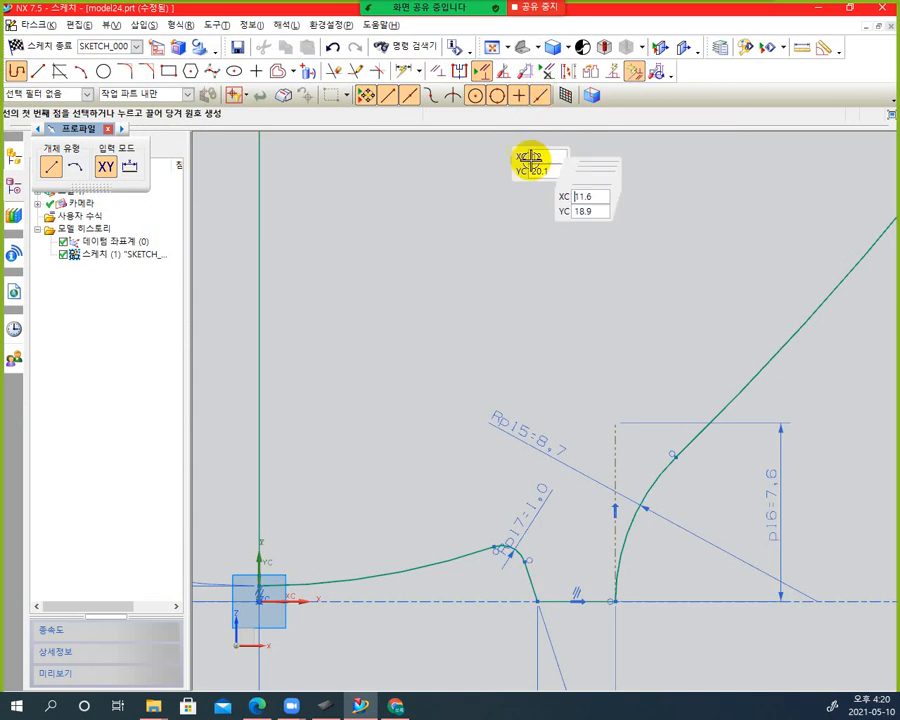
pyautogui.click(259, 470)
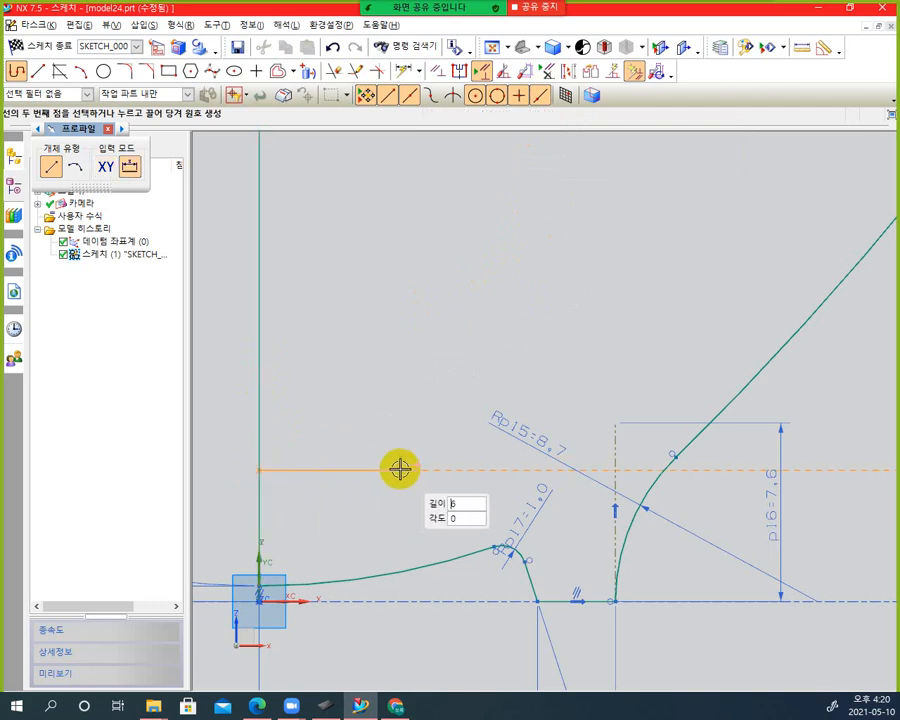
pyautogui.click(581, 472)
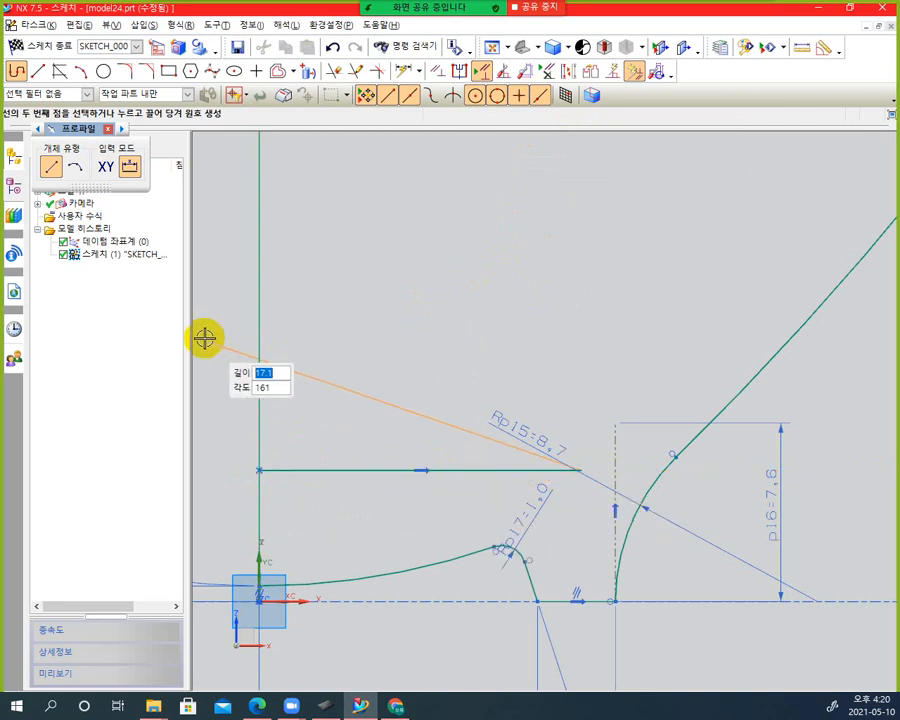
# Continue the profile from the inner floor line's end with two joined arcs, the second tangent to the first and rising beside the outer wall
pyautogui.click(76, 168)
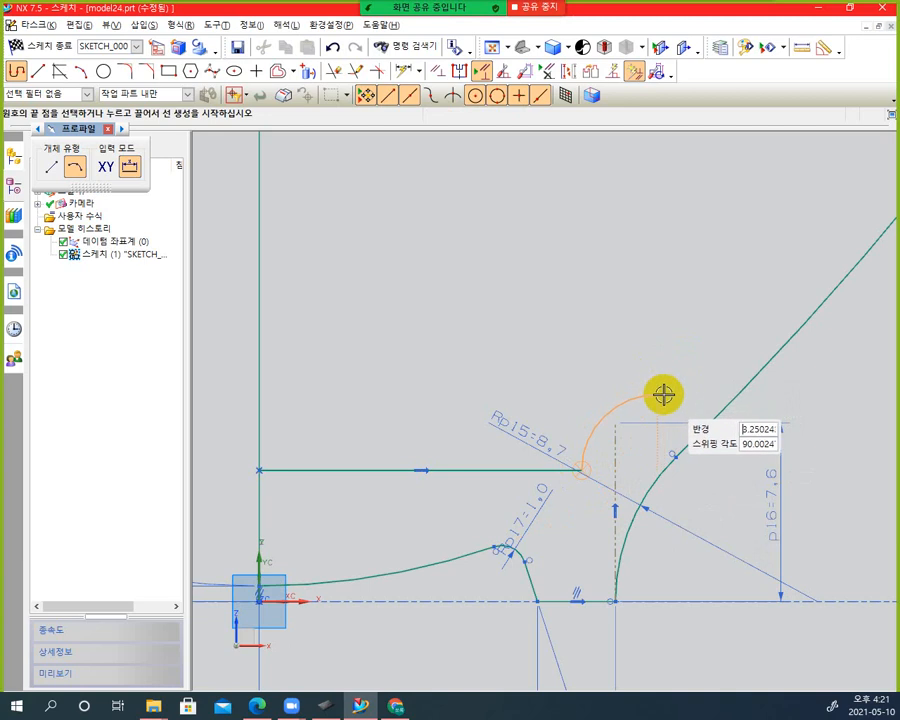
pyautogui.click(673, 379)
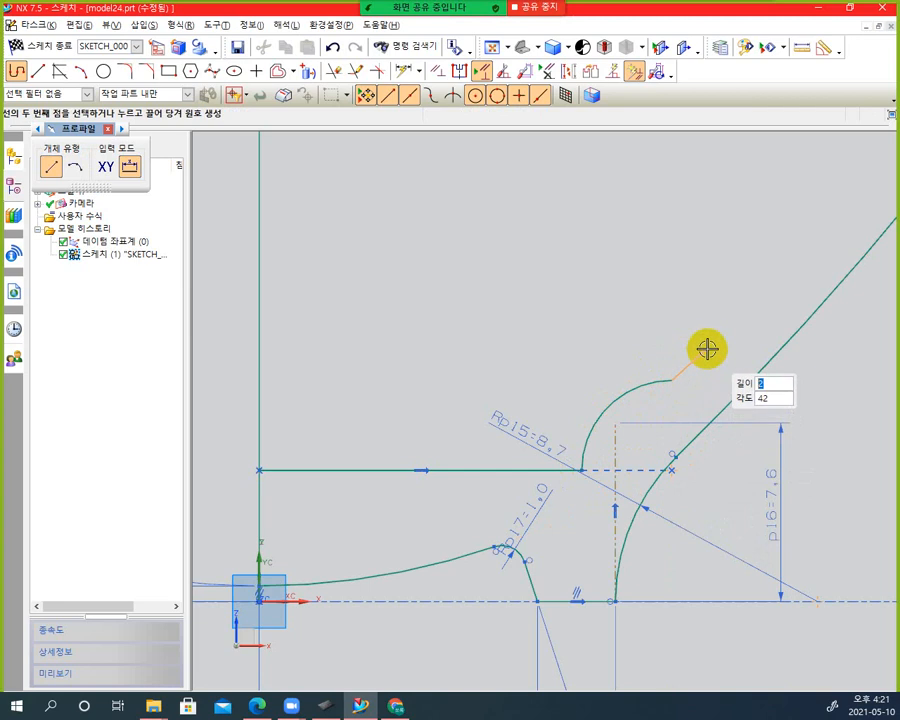
pyautogui.click(76, 170)
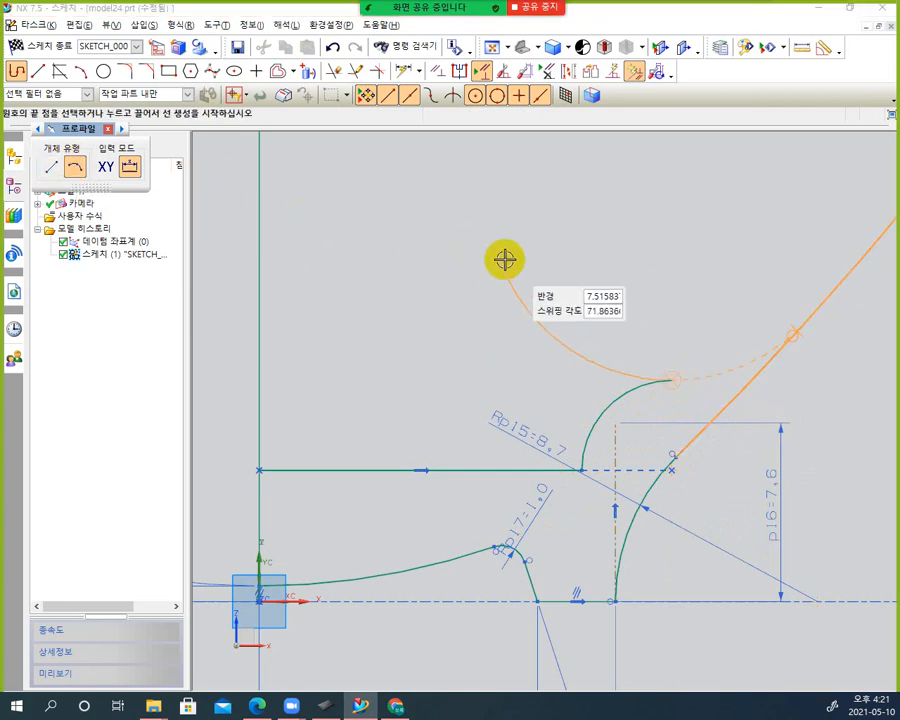
pyautogui.click(668, 379)
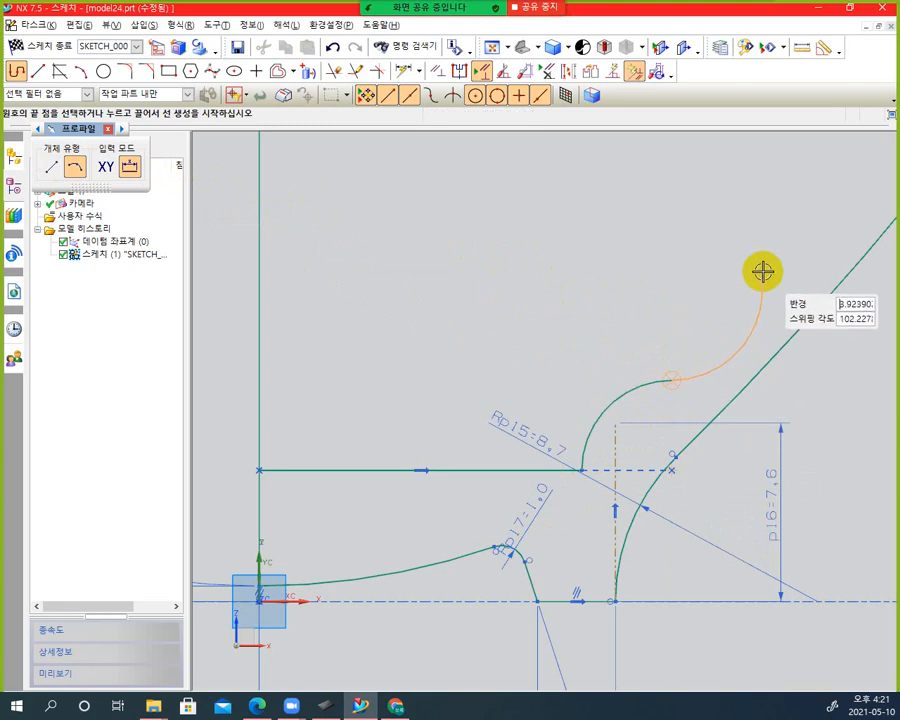
pyautogui.click(822, 197)
pyautogui.scroll(-3, 817, 282)
pyautogui.scroll(5, 815, 280)
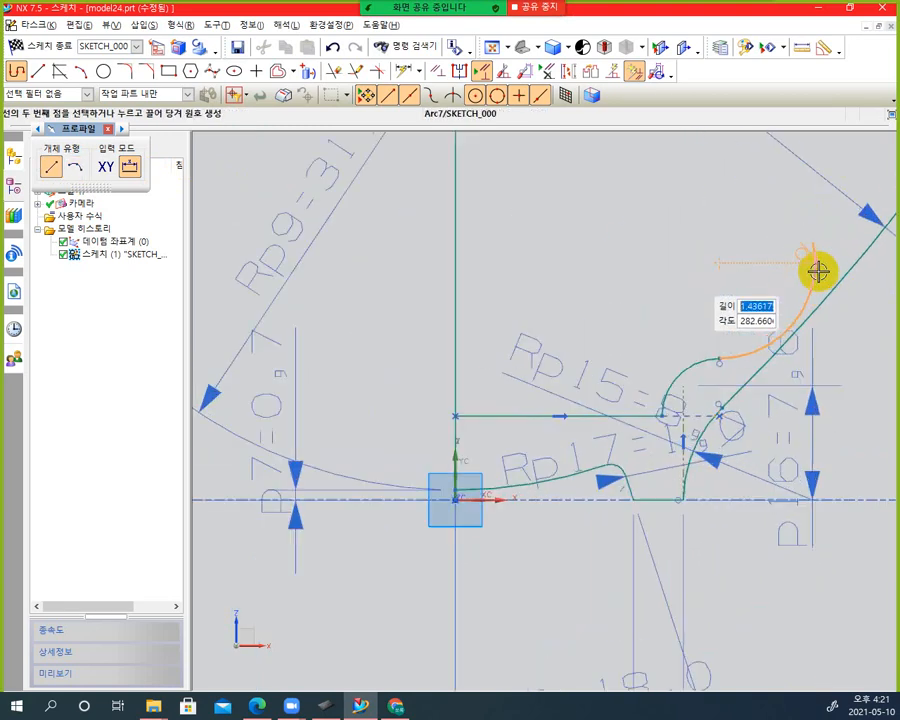
pyautogui.scroll(-1, 814, 269)
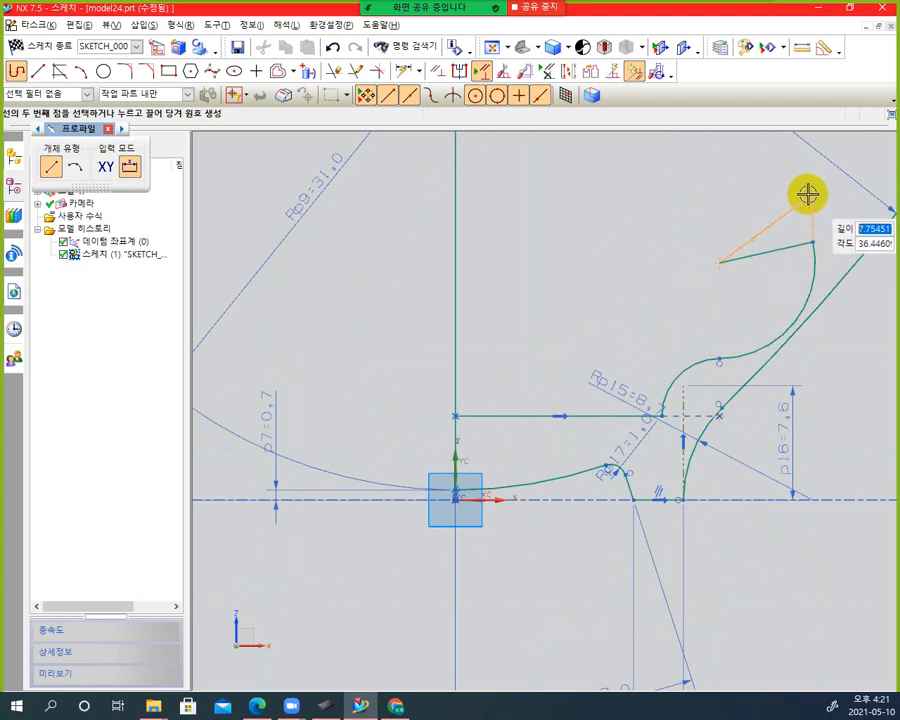
pyautogui.press('Escape')
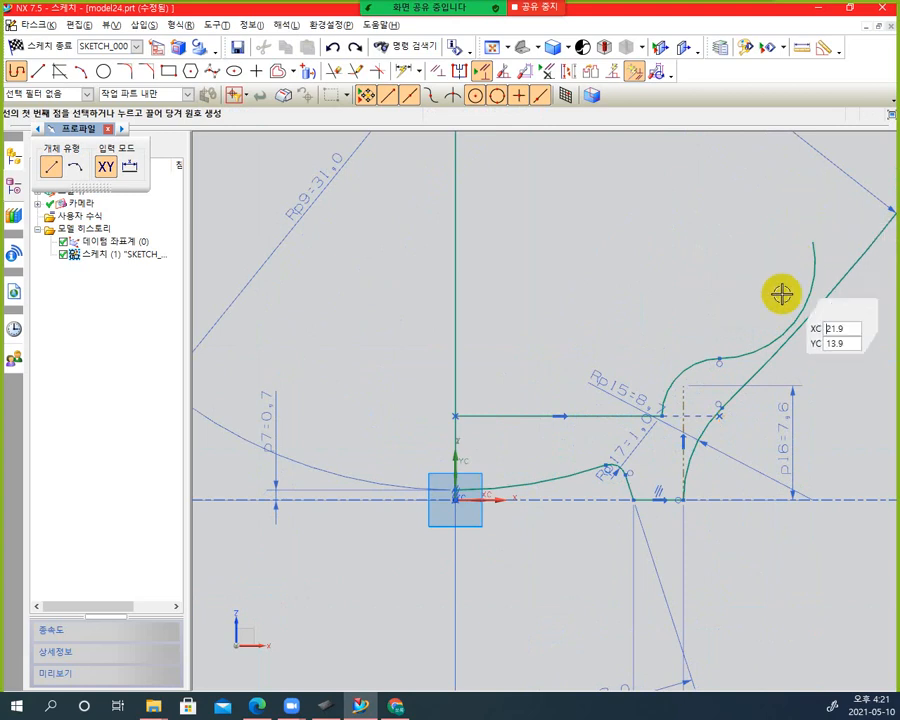
pyautogui.scroll(5, 728, 412)
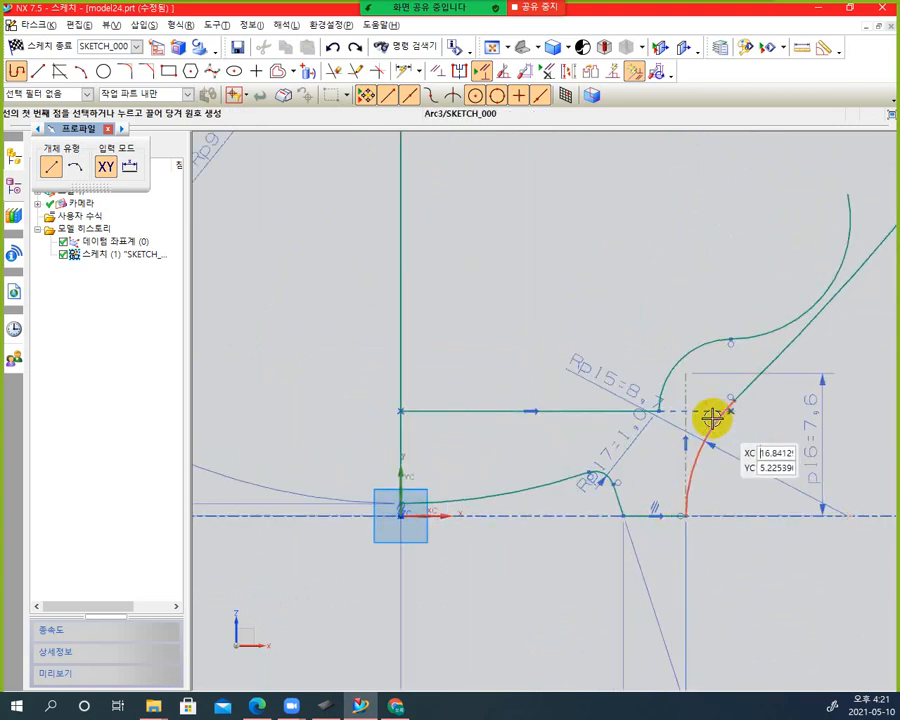
pyautogui.click(697, 398)
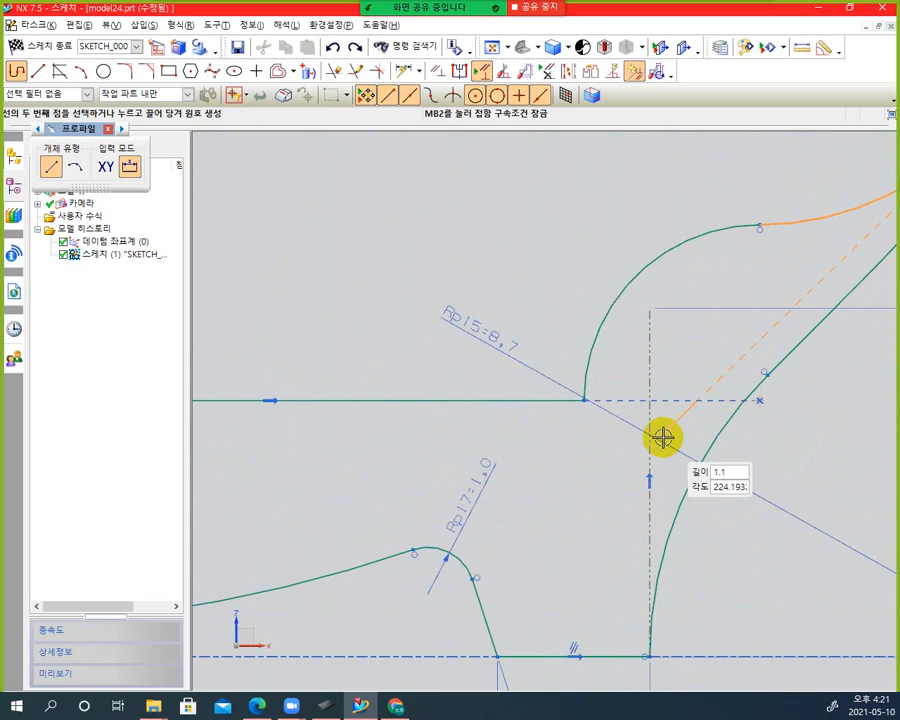
pyautogui.scroll(-3, 783, 388)
pyautogui.scroll(6, 800, 360)
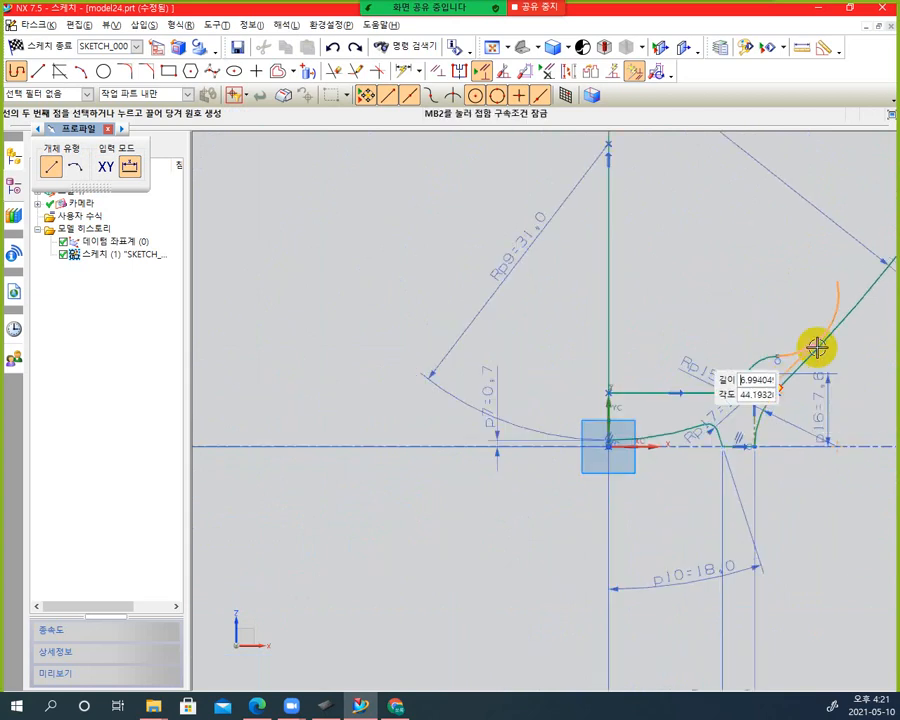
pyautogui.click(876, 306)
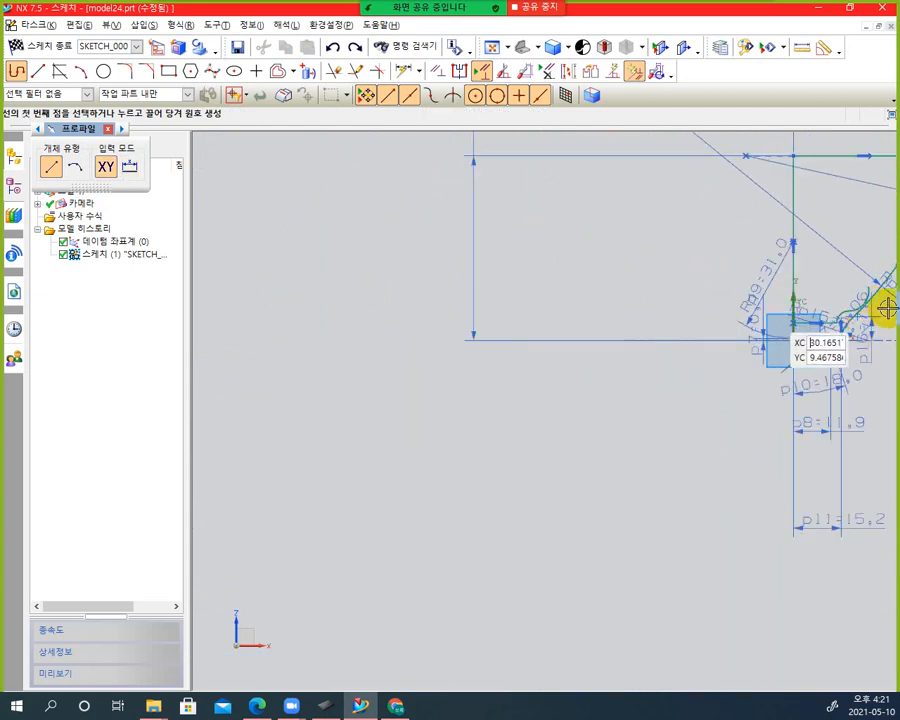
pyautogui.keyDown('shift'); pyautogui.moveTo(886, 311); pyautogui.dragTo(763, 363, button='middle'); pyautogui.keyUp('shift')
pyautogui.scroll(2, 663, 388)
pyautogui.scroll(-4, 647, 354)
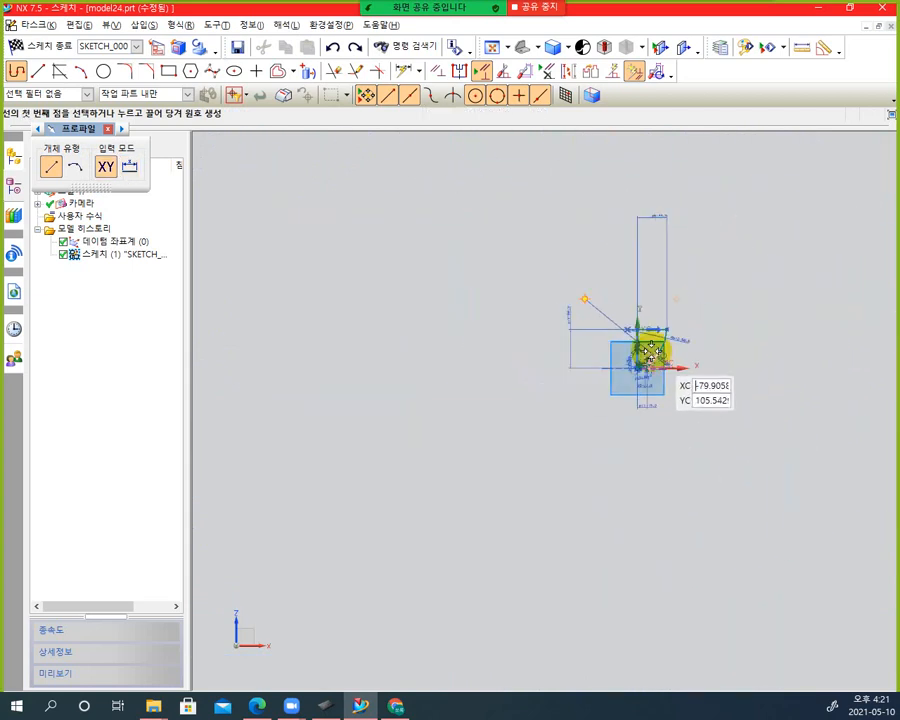
pyautogui.scroll(5, 658, 367)
pyautogui.scroll(4, 658, 367)
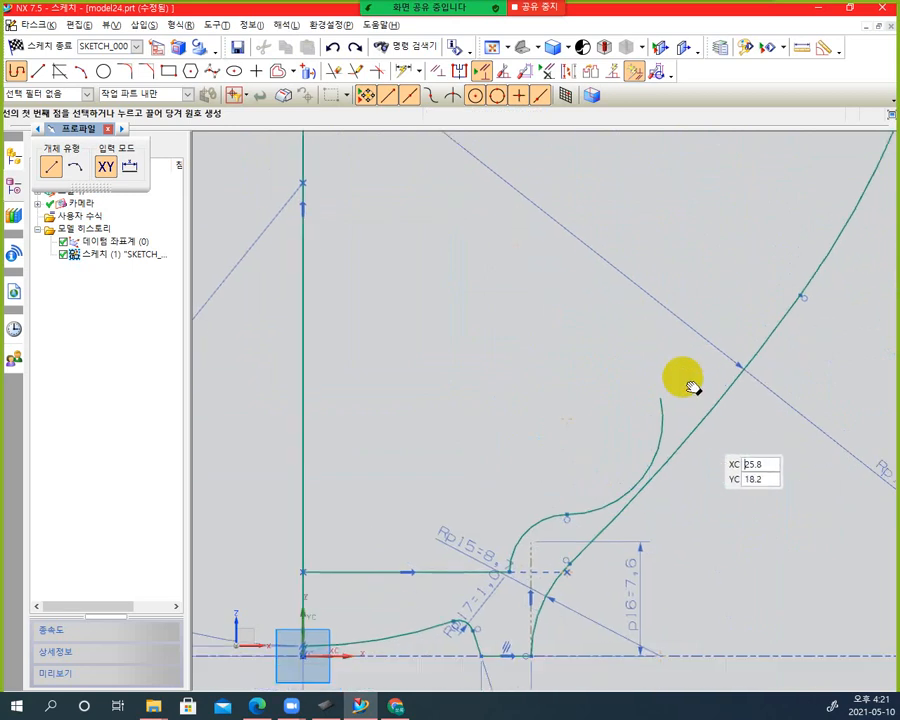
# Add a third inner wall arc through three points, running upward from the free end of the second arc, and finish the profile
pyautogui.moveTo(685, 382)
pyautogui.keyDown('shift'); pyautogui.mouseDown(button='middle')
pyautogui.moveTo(643, 330)
pyautogui.moveTo(632, 367)
pyautogui.mouseUp(button='middle'); pyautogui.keyUp('shift')
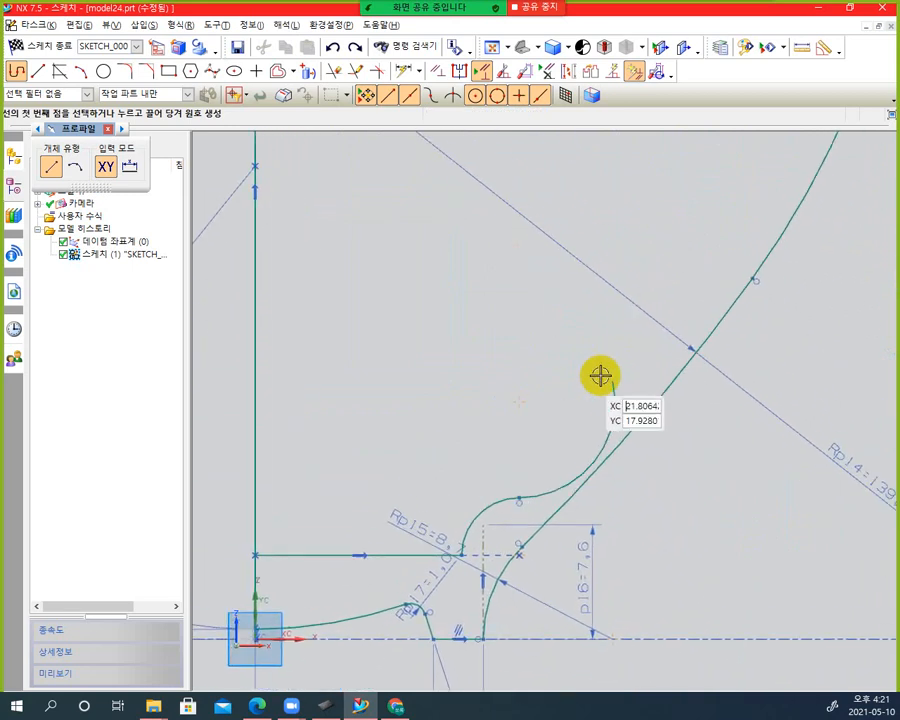
pyautogui.click(76, 166)
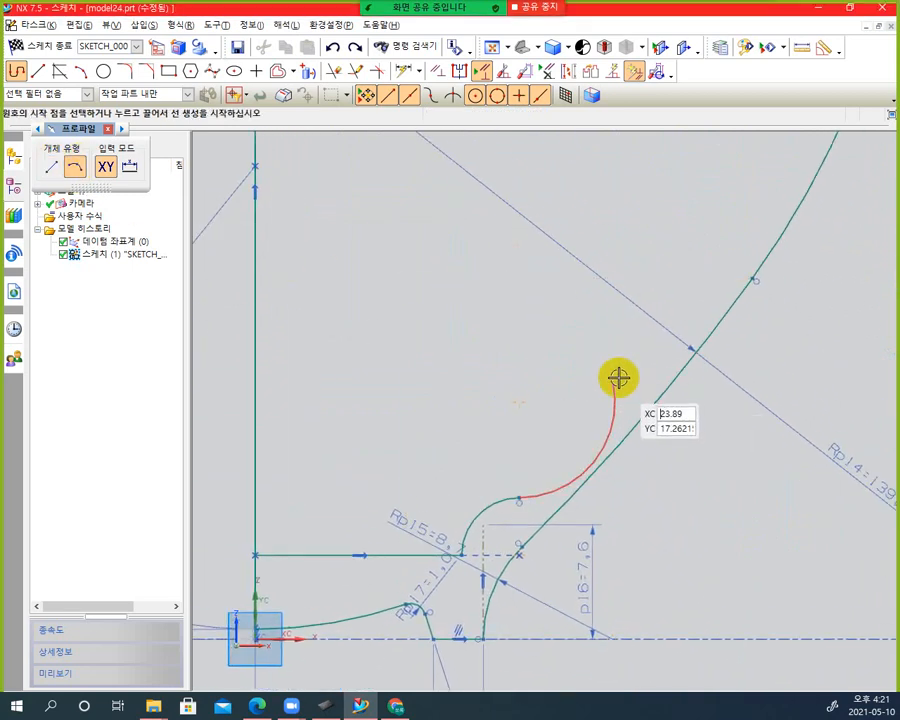
pyautogui.click(613, 379)
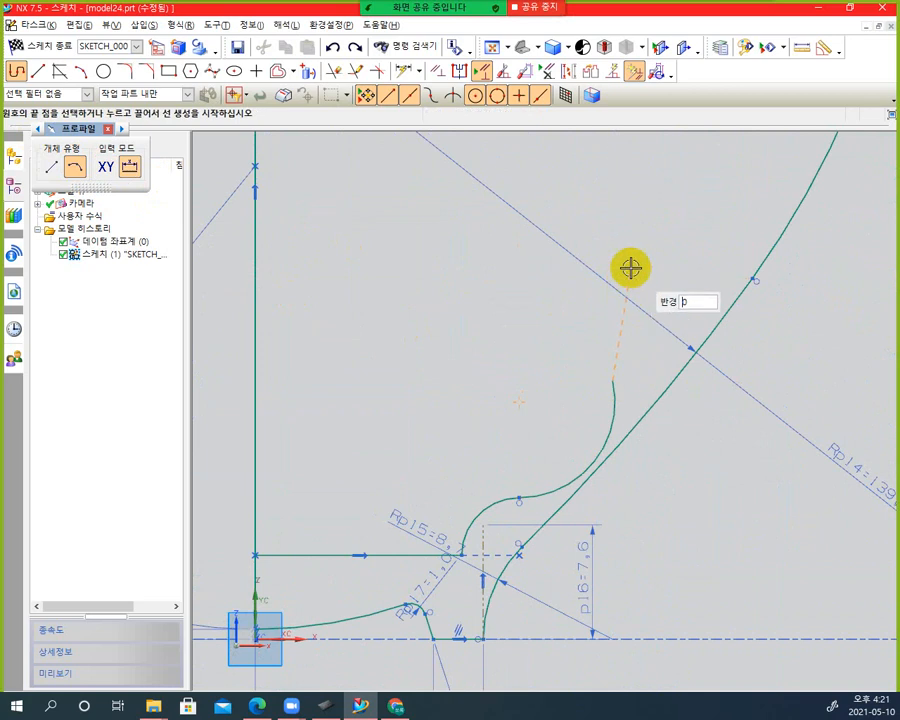
pyautogui.click(611, 188)
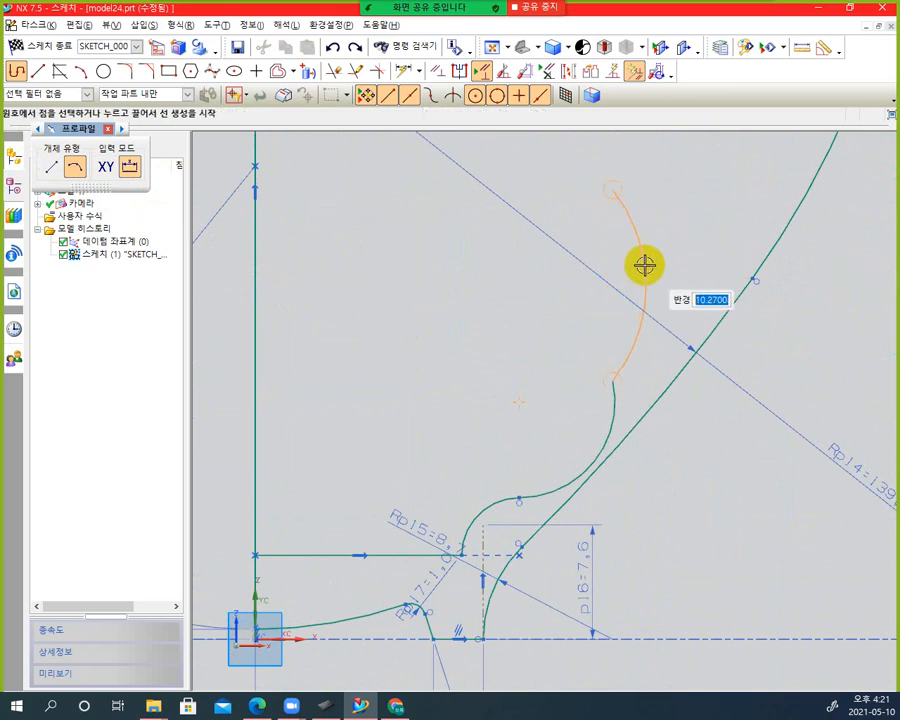
pyautogui.click(634, 262)
pyautogui.press('Escape')
pyautogui.press('Escape')
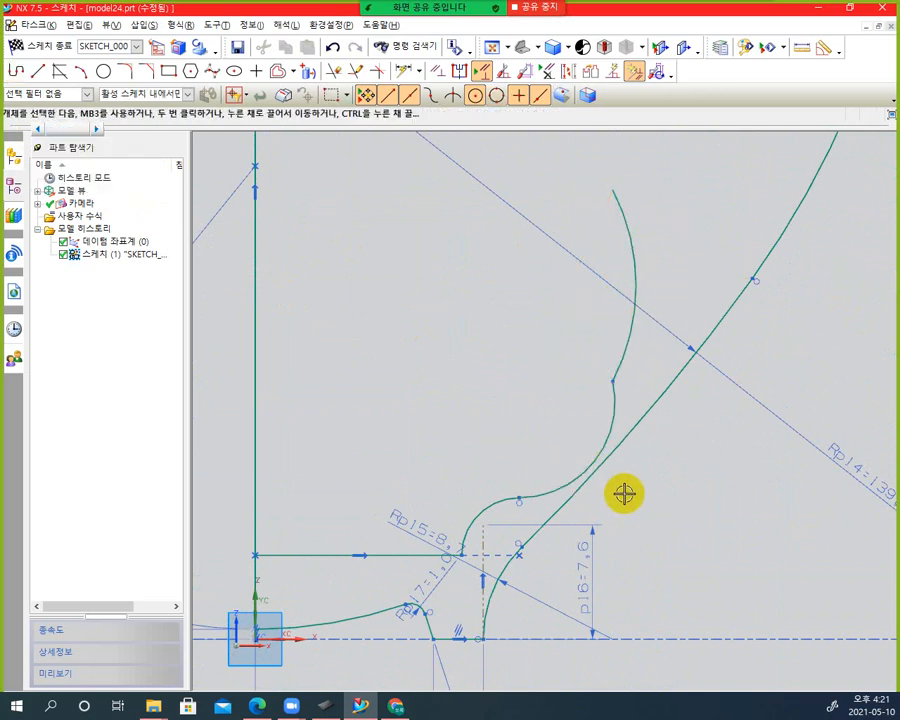
# Move the 8.7 mm radius dimension of the outer wall's lowest arc to the outer side of the profile, clear of the inner floor line
pyautogui.scroll(-3, 478, 577)
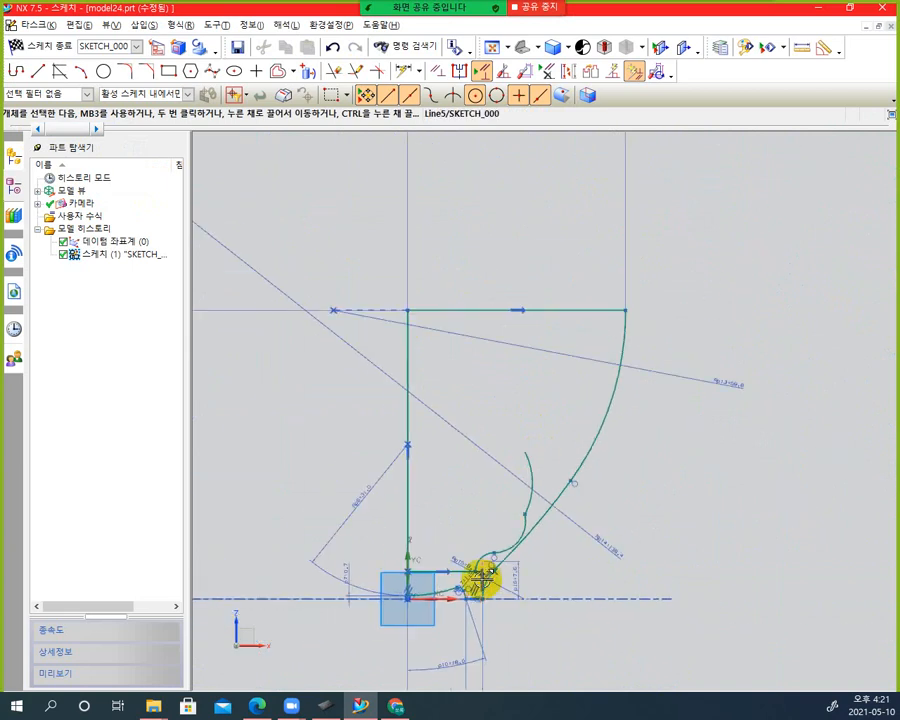
pyautogui.scroll(5, 482, 603)
pyautogui.click(514, 517)
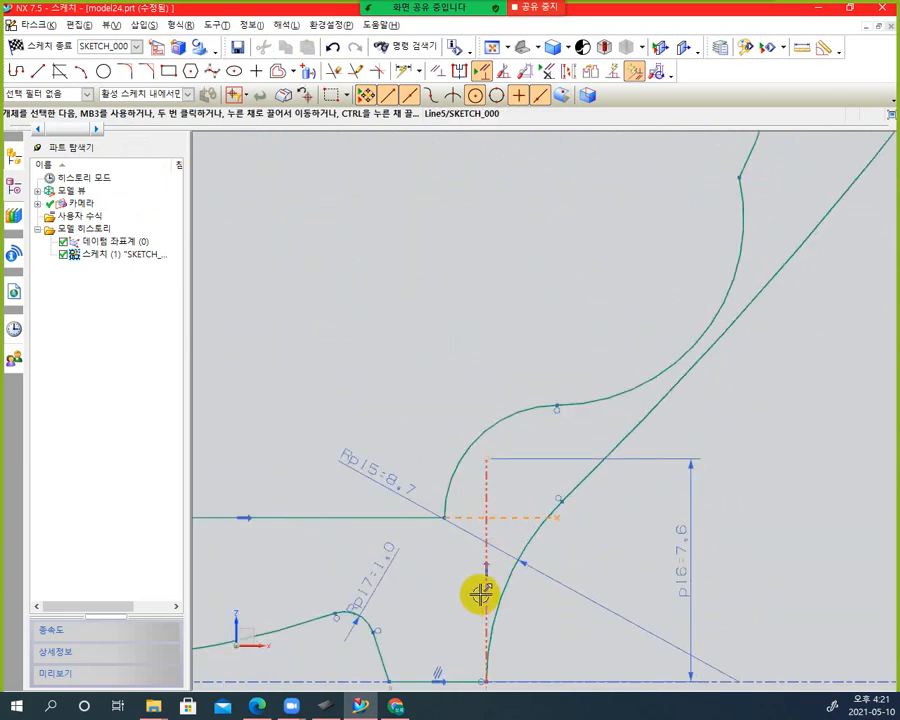
pyautogui.click(484, 594)
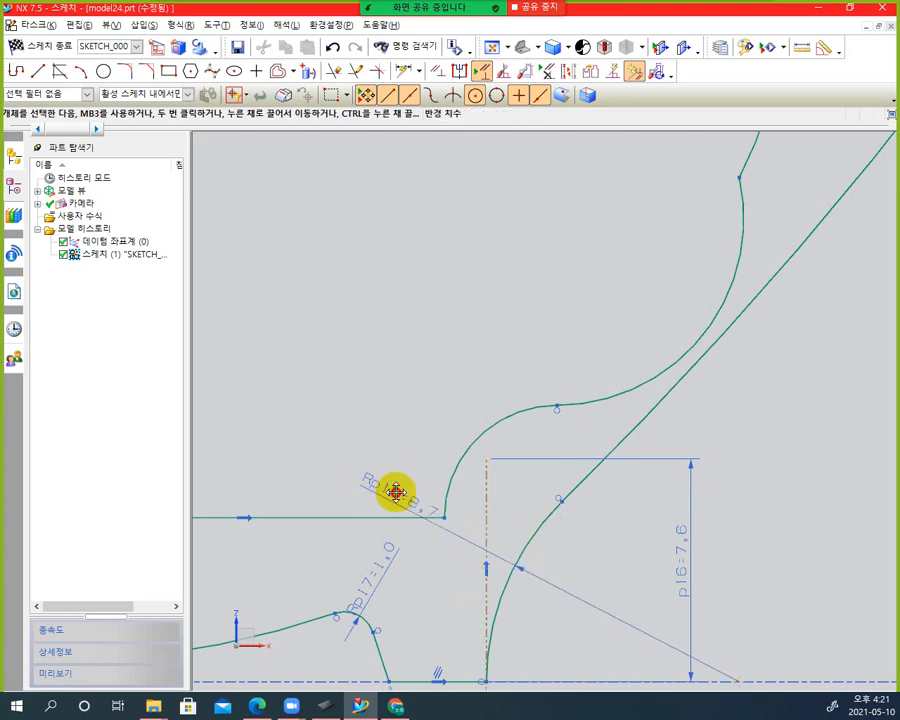
pyautogui.moveTo(396, 492); pyautogui.dragTo(627, 602)
pyautogui.scroll(-5, 480, 590)
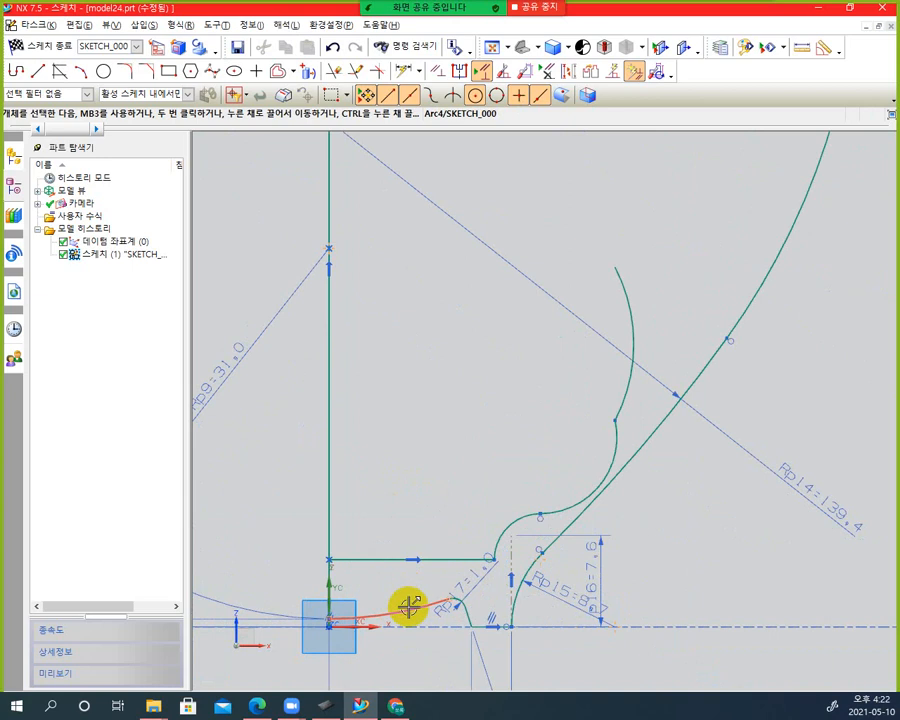
# Move the 11.9 mm and 15.2 mm horizontal base dimensions up close beneath the base of the cup profile
pyautogui.scroll(4, 409, 607)
pyautogui.scroll(-3, 512, 600)
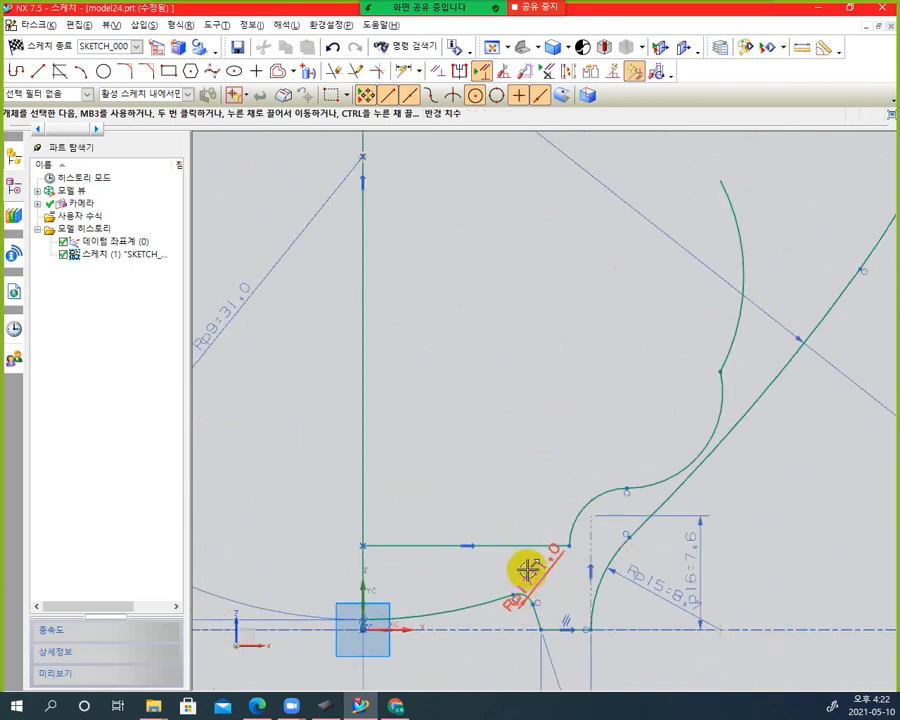
pyautogui.moveTo(538, 538)
pyautogui.keyDown('shift'); pyautogui.mouseDown(button='middle')
pyautogui.moveTo(582, 366)
pyautogui.moveTo(582, 296)
pyautogui.moveTo(580, 312)
pyautogui.mouseUp(button='middle'); pyautogui.keyUp('shift')
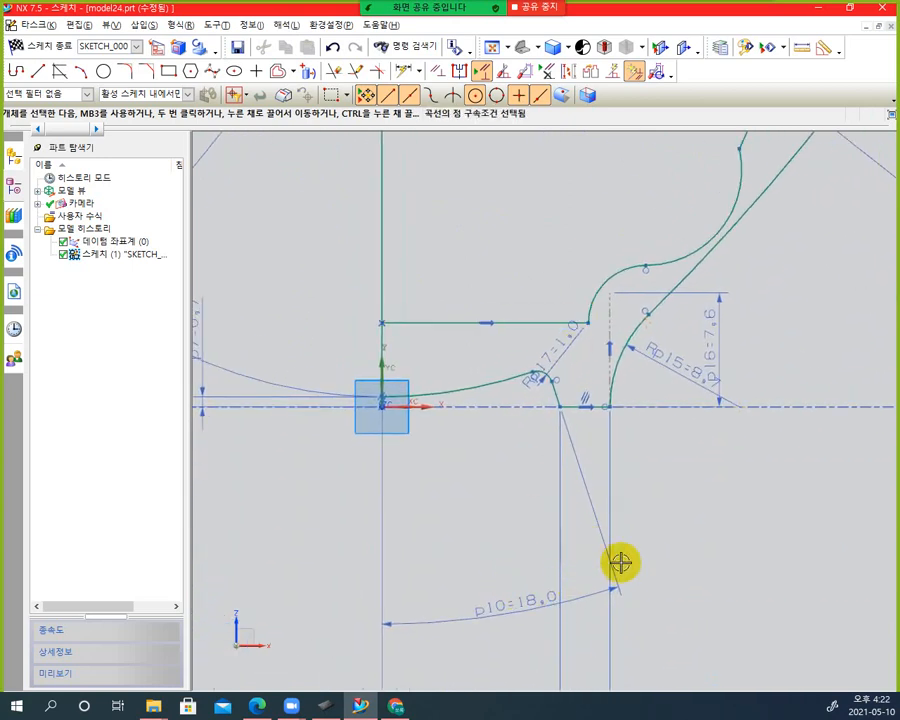
pyautogui.moveTo(620, 563)
pyautogui.keyDown('shift'); pyautogui.mouseDown(button='middle')
pyautogui.moveTo(678, 460)
pyautogui.moveTo(700, 378)
pyautogui.mouseUp(button='middle'); pyautogui.keyUp('shift')
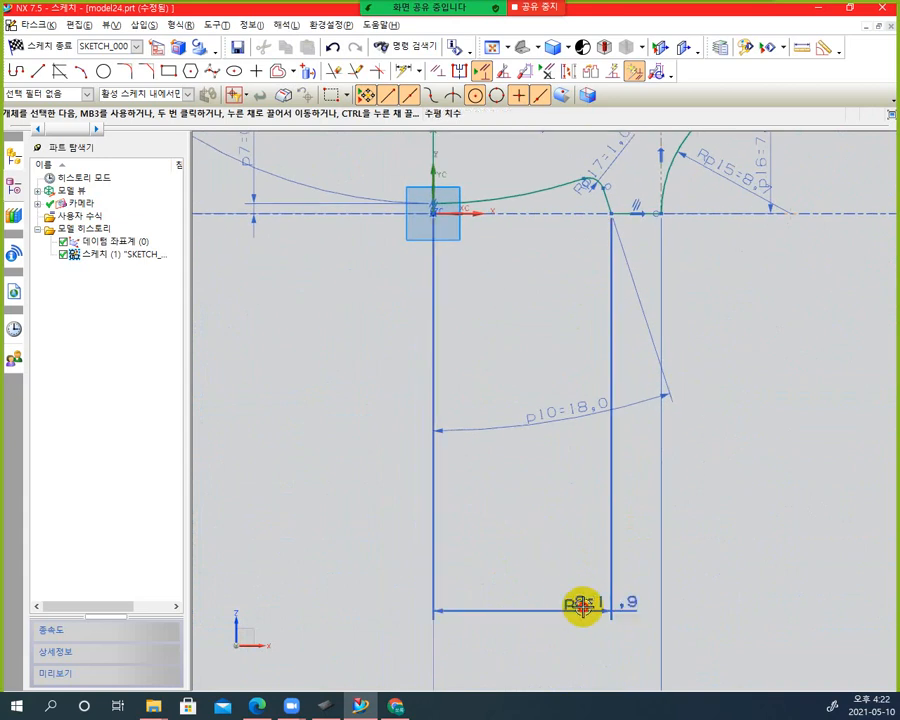
pyautogui.moveTo(582, 606); pyautogui.dragTo(492, 287)
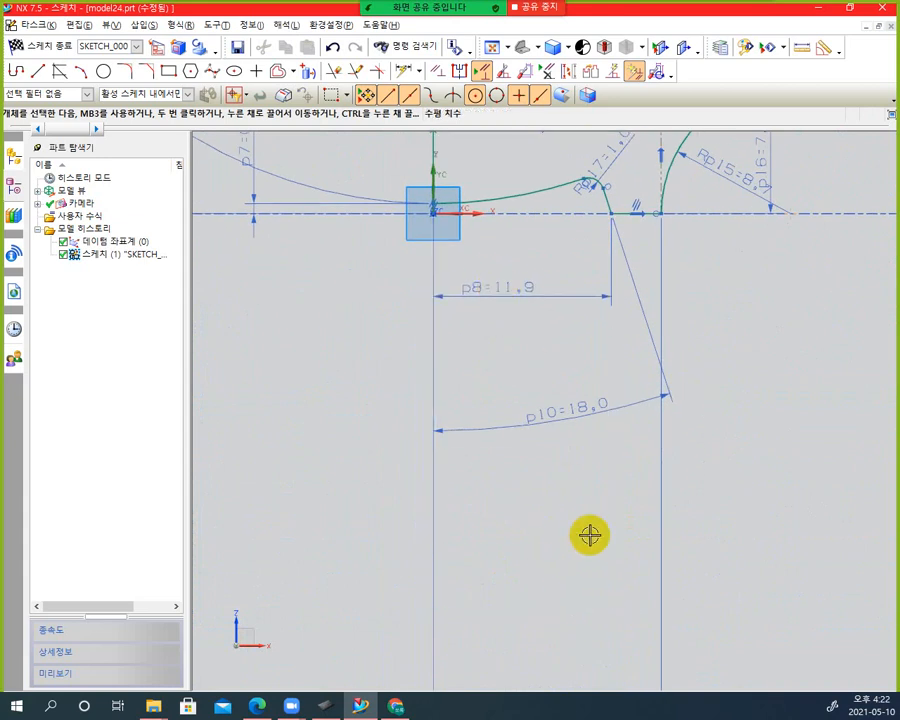
pyautogui.click(659, 582)
pyautogui.click(548, 365)
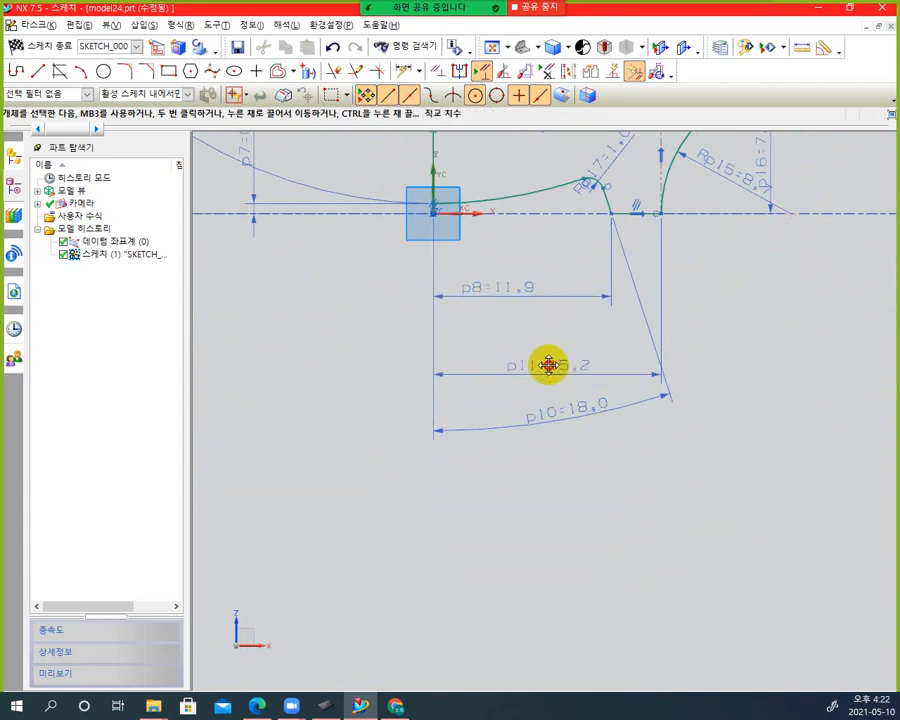
pyautogui.moveTo(637, 376)
pyautogui.keyDown('shift'); pyautogui.mouseDown(button='middle')
pyautogui.moveTo(645, 374)
pyautogui.moveTo(642, 496)
pyautogui.mouseUp(button='middle'); pyautogui.keyUp('shift')
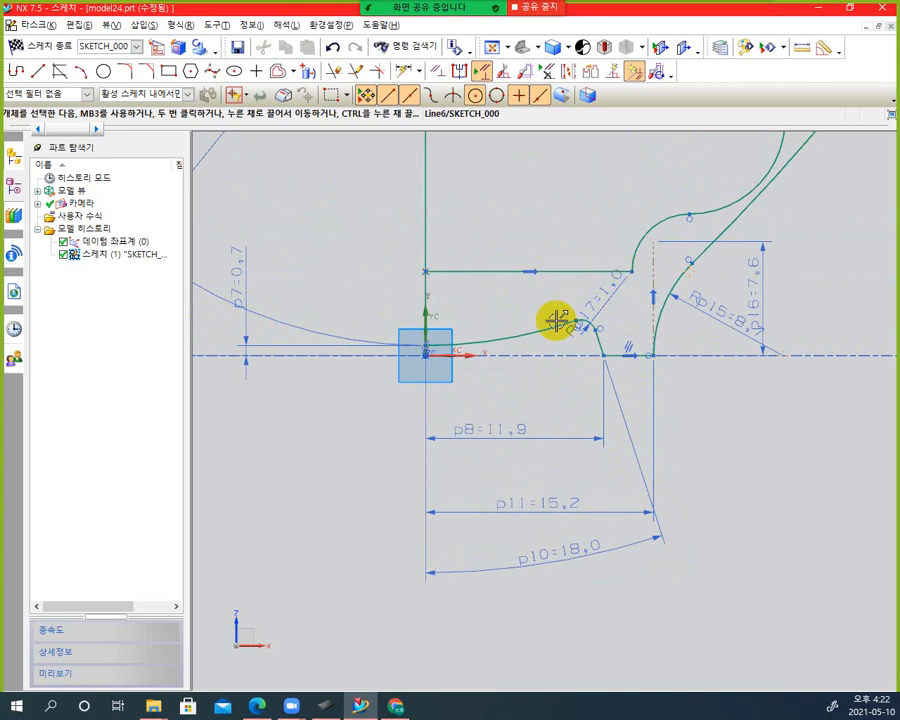
# Check the inner floor diameter in 스윕ex007.pdf and dimension the inner floor line's horizontal length in the NX sketch as 24.39/2 mm
pyautogui.click(257, 706)
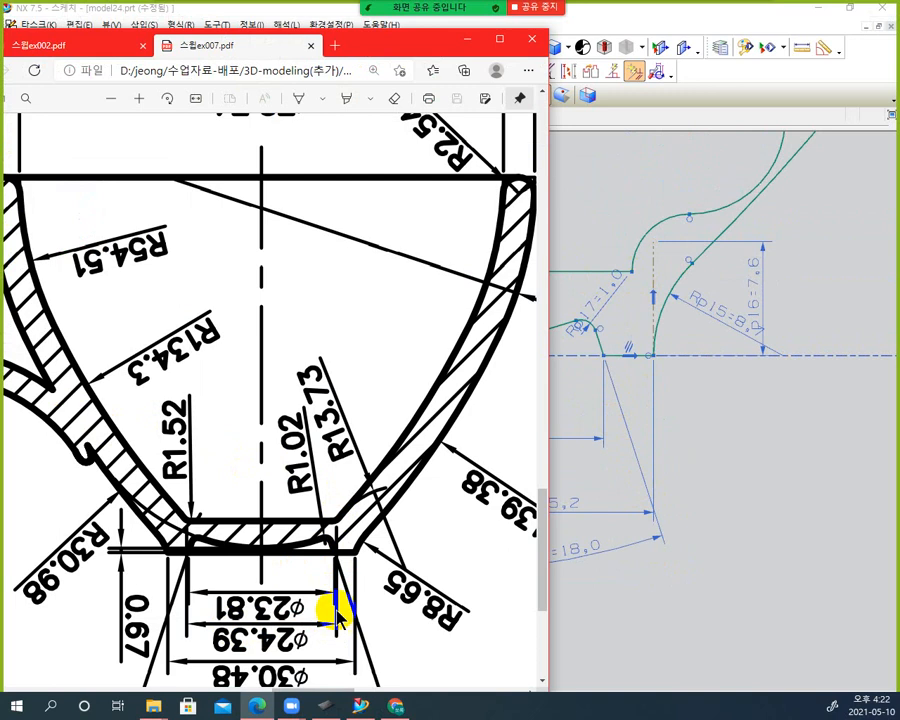
pyautogui.moveTo(338, 530); pyautogui.dragTo(287, 525)
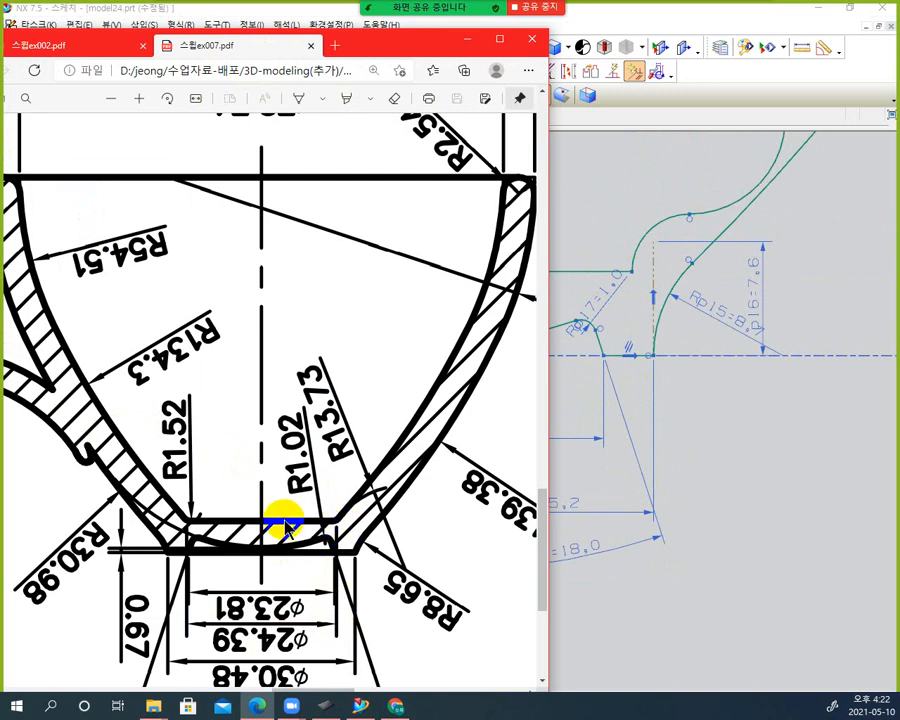
pyautogui.click(712, 492)
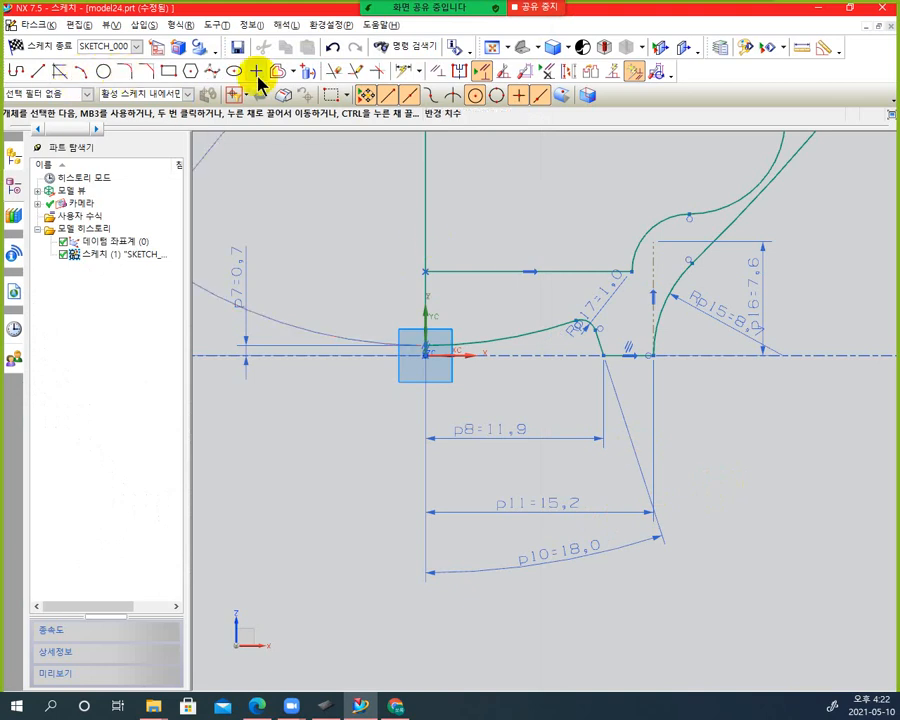
pyautogui.click(405, 71)
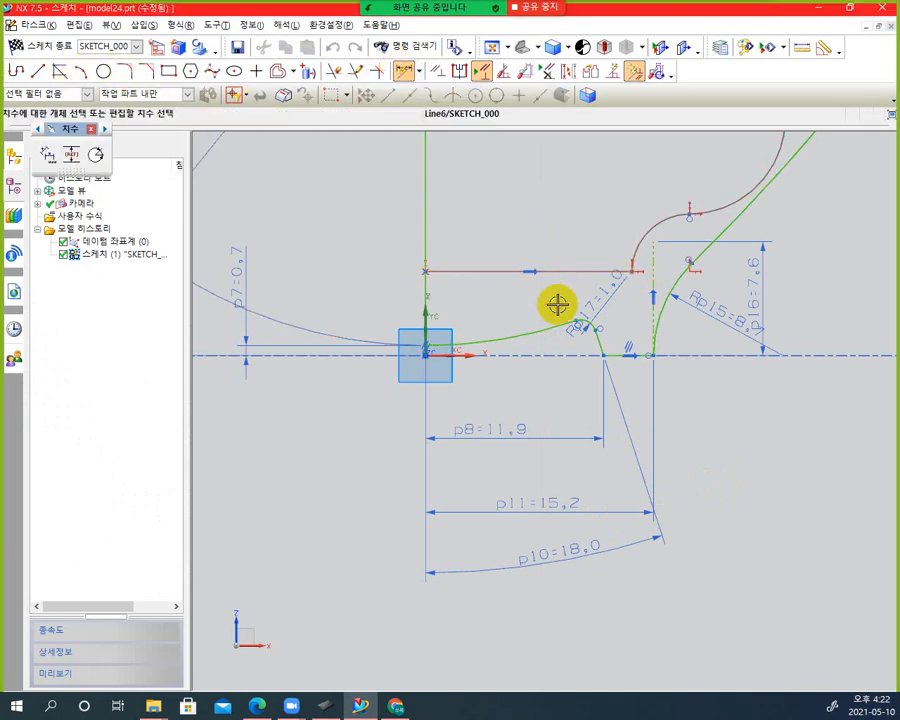
pyautogui.click(555, 270)
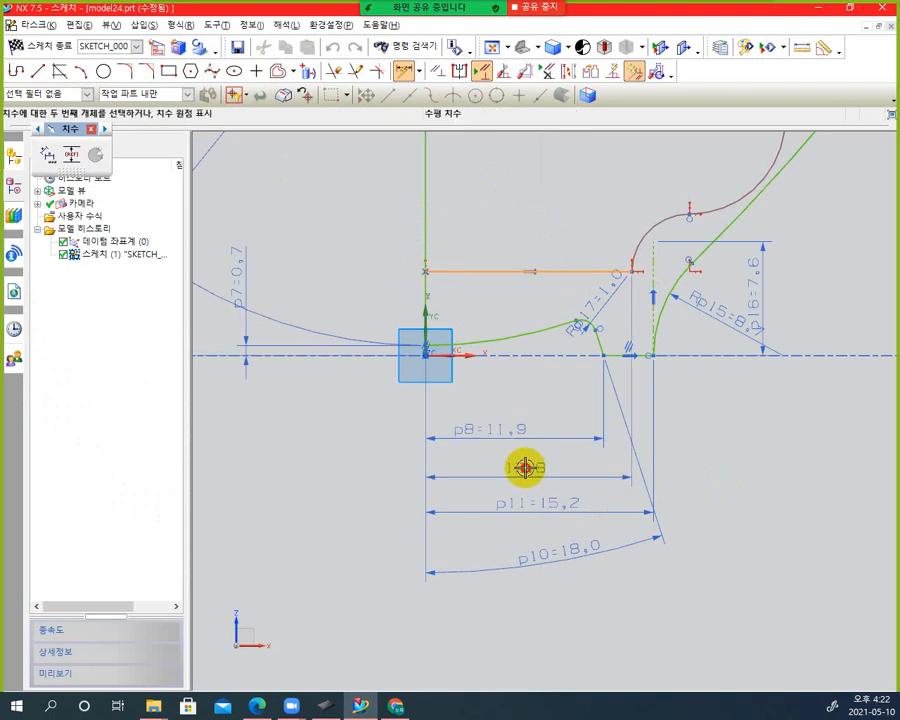
pyautogui.click(524, 467)
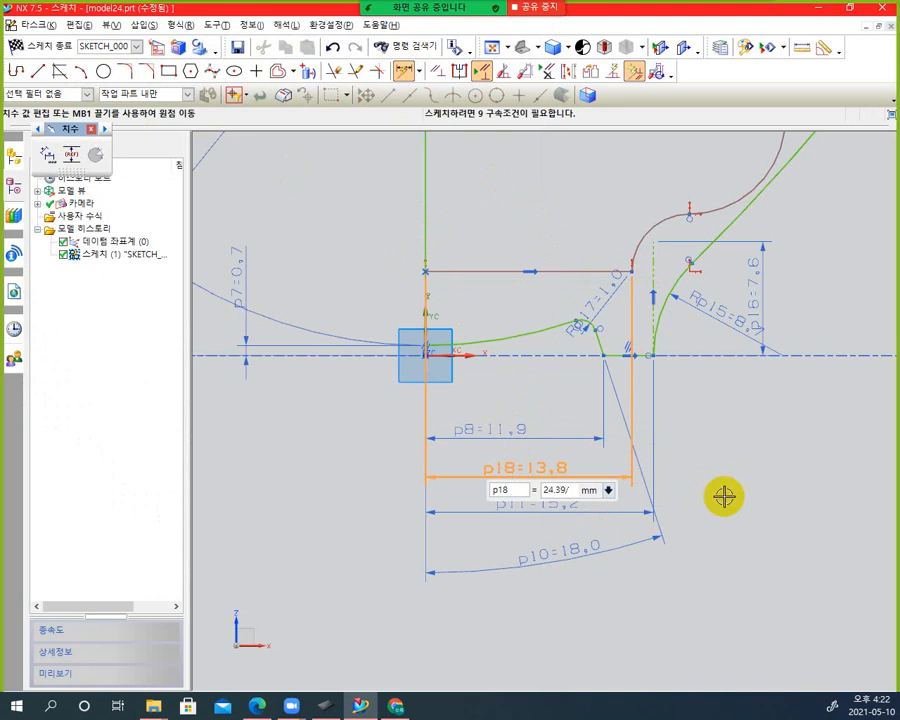
pyautogui.press('Return')
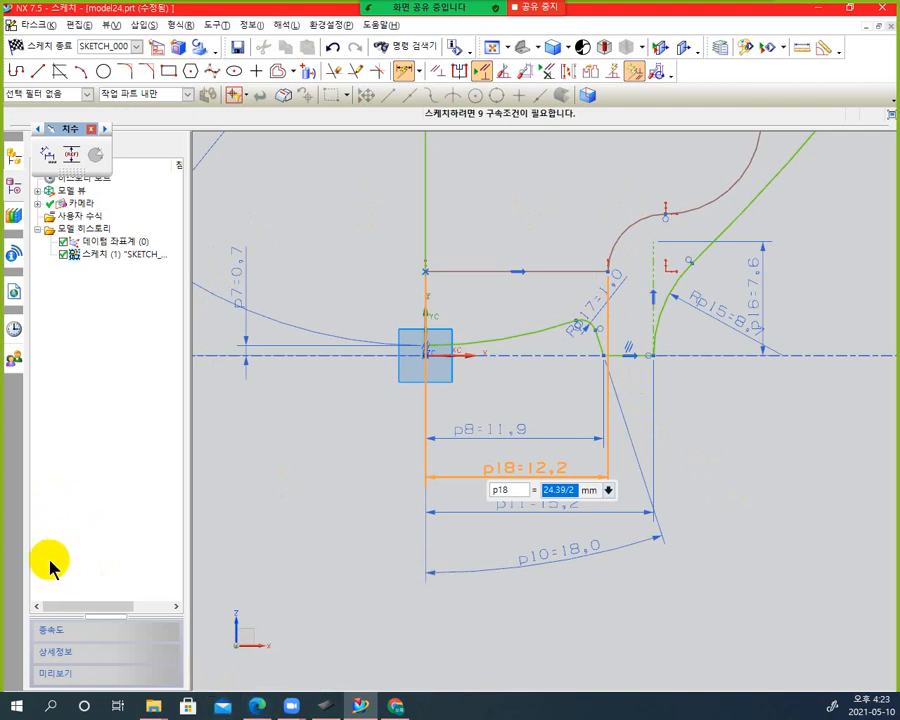
# Look up the lower inner wall arc's radius in the PDF drawing and dimension the first inner arc in the sketch with radius 13.73 mm
pyautogui.hotkey('alt', 'Tab')
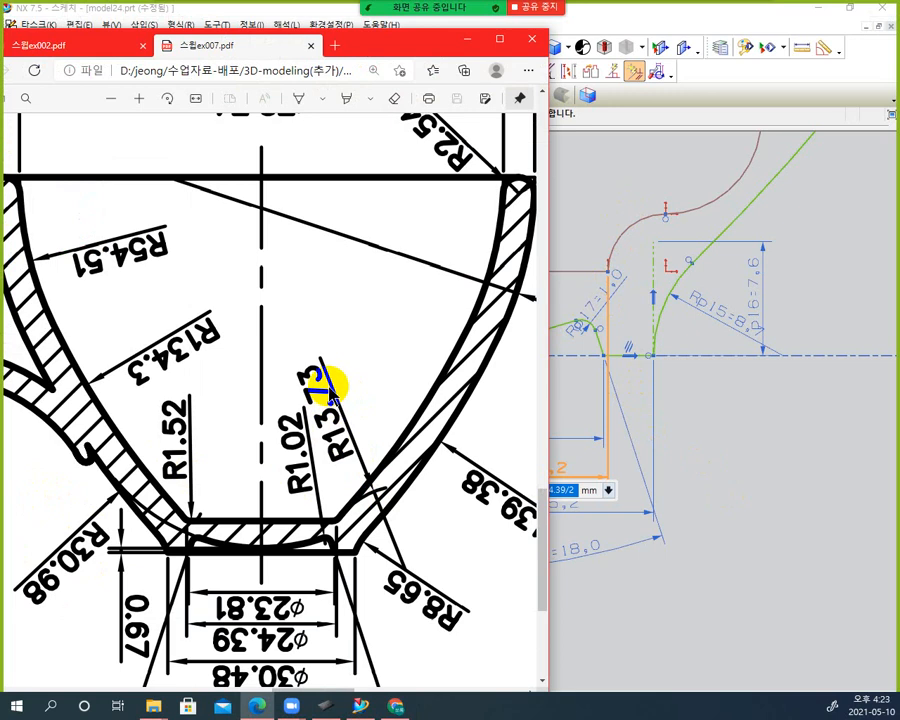
pyautogui.click(756, 447)
pyautogui.press('Return')
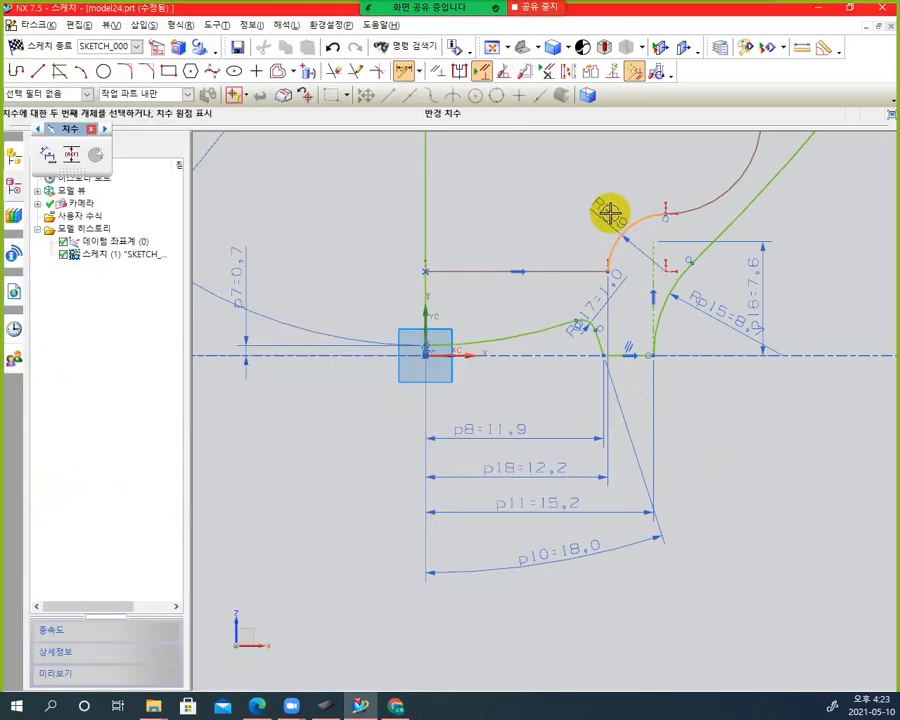
pyautogui.click(606, 199)
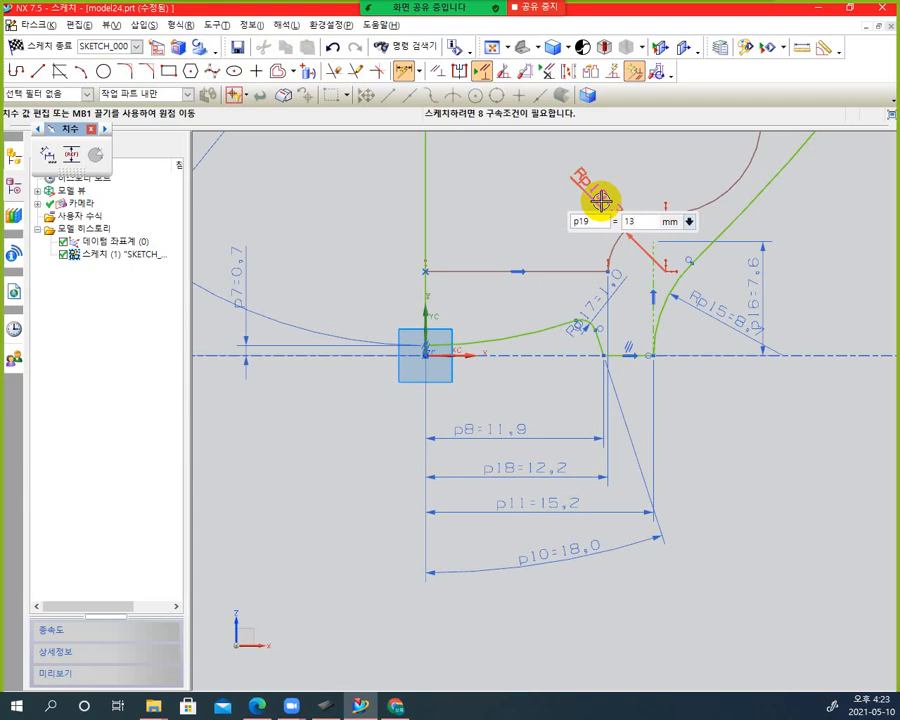
pyautogui.write('13.73')
pyautogui.press('Return')
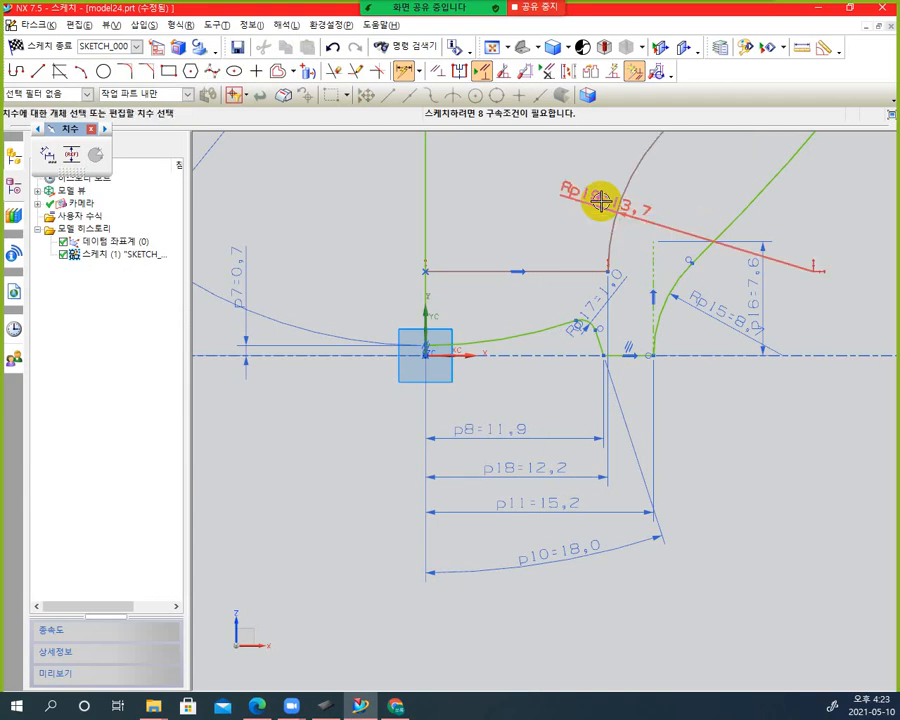
# Leave dimensioning and pull the first two inner wall arcs to reshape them, lowering the inner floor line towards the base
pyautogui.scroll(-4, 752, 203)
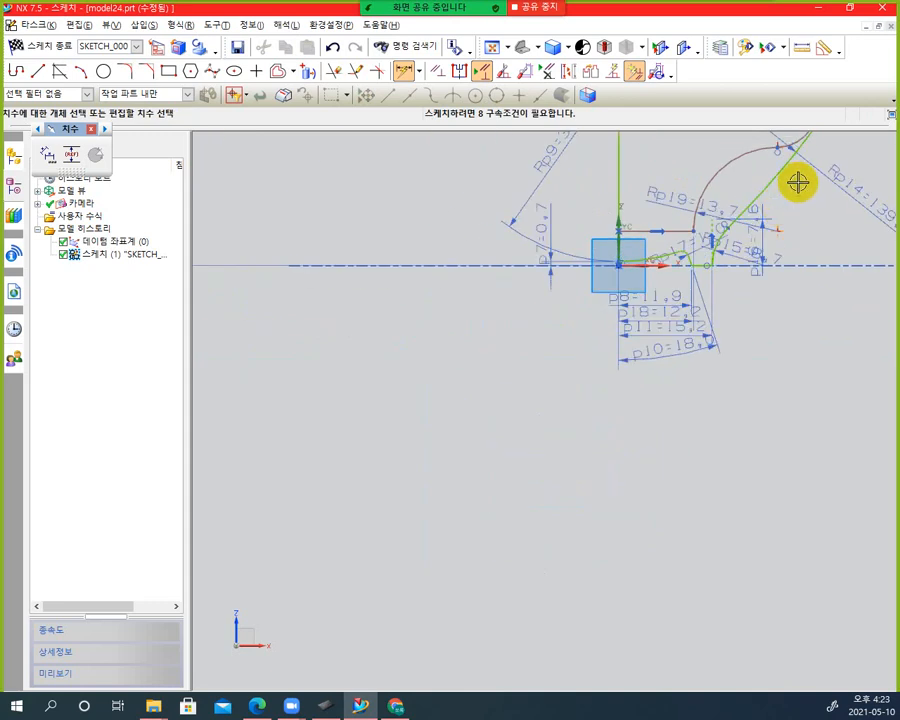
pyautogui.moveTo(786, 209)
pyautogui.mouseDown(button='middle')
pyautogui.moveTo(744, 327)
pyautogui.moveTo(759, 291)
pyautogui.mouseUp(button='middle')
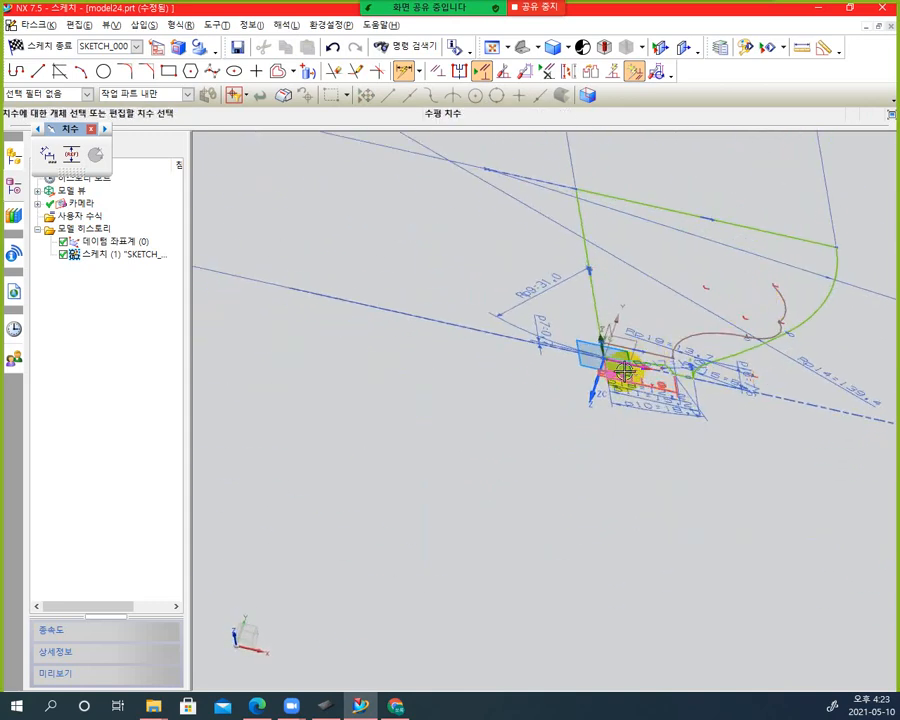
pyautogui.press('F8')
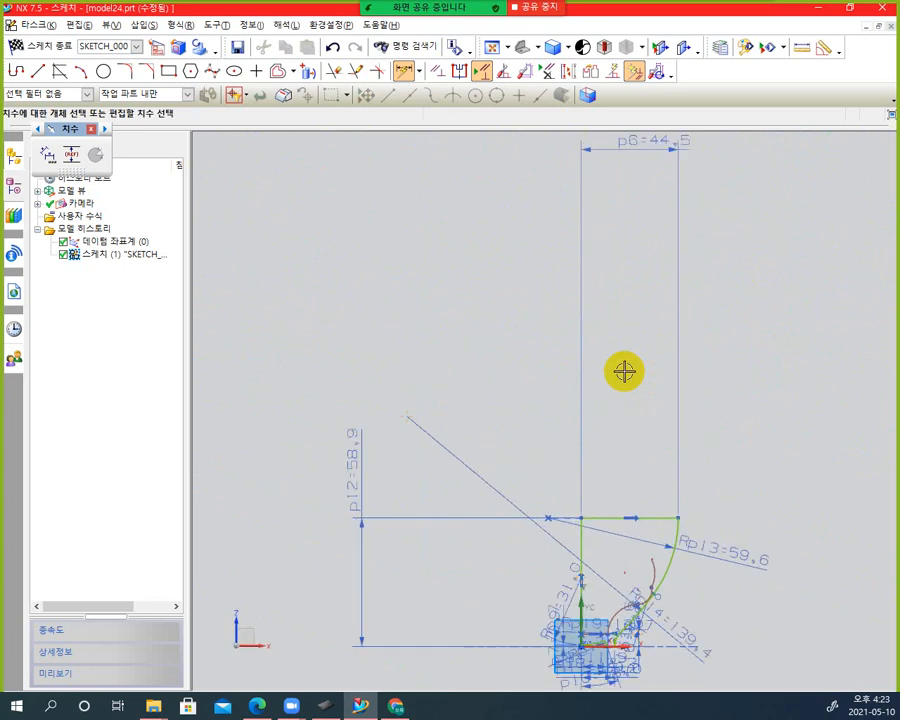
pyautogui.scroll(-3, 655, 605)
pyautogui.scroll(6, 655, 605)
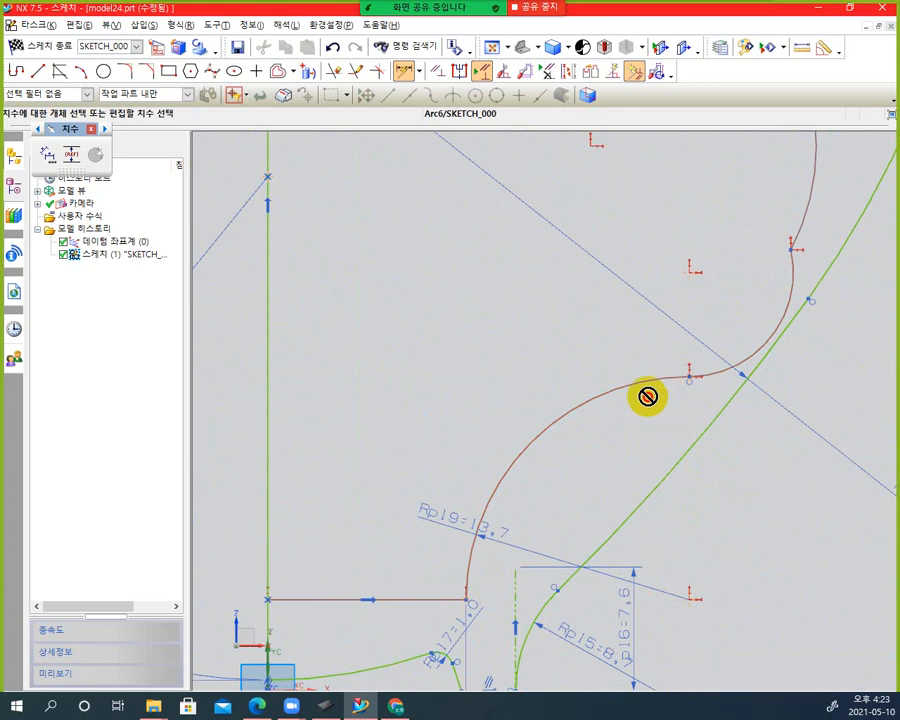
pyautogui.press('Escape')
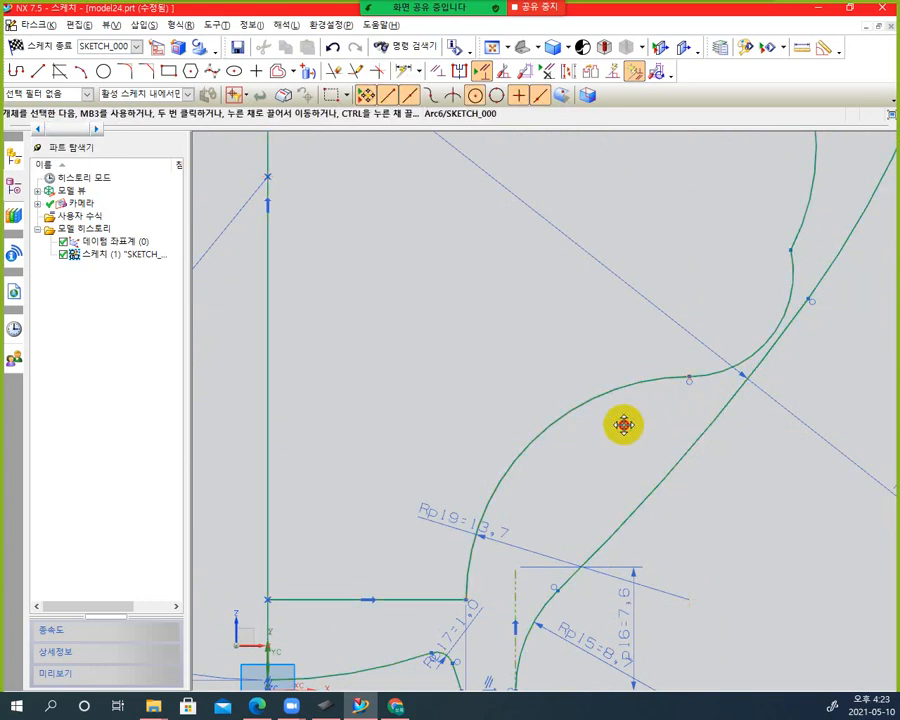
pyautogui.moveTo(659, 383); pyautogui.dragTo(669, 381)
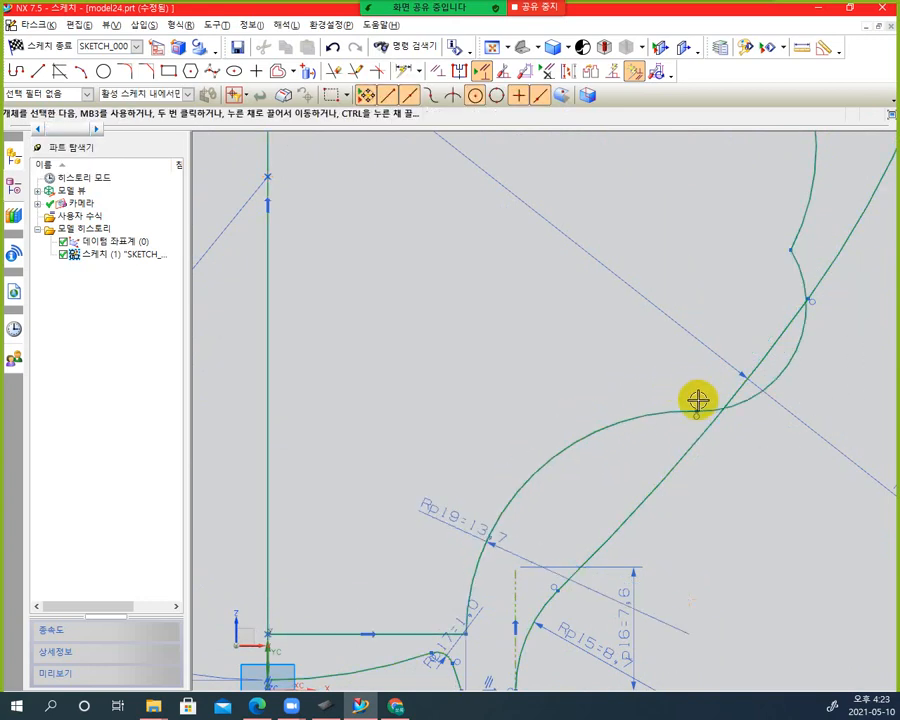
pyautogui.moveTo(779, 373)
pyautogui.mouseDown()
pyautogui.moveTo(725, 295)
pyautogui.moveTo(713, 323)
pyautogui.mouseUp()
pyautogui.moveTo(588, 434)
pyautogui.mouseDown()
pyautogui.moveTo(554, 460)
pyautogui.moveTo(546, 484)
pyautogui.moveTo(564, 446)
pyautogui.mouseUp()
pyautogui.scroll(2, 800, 416)
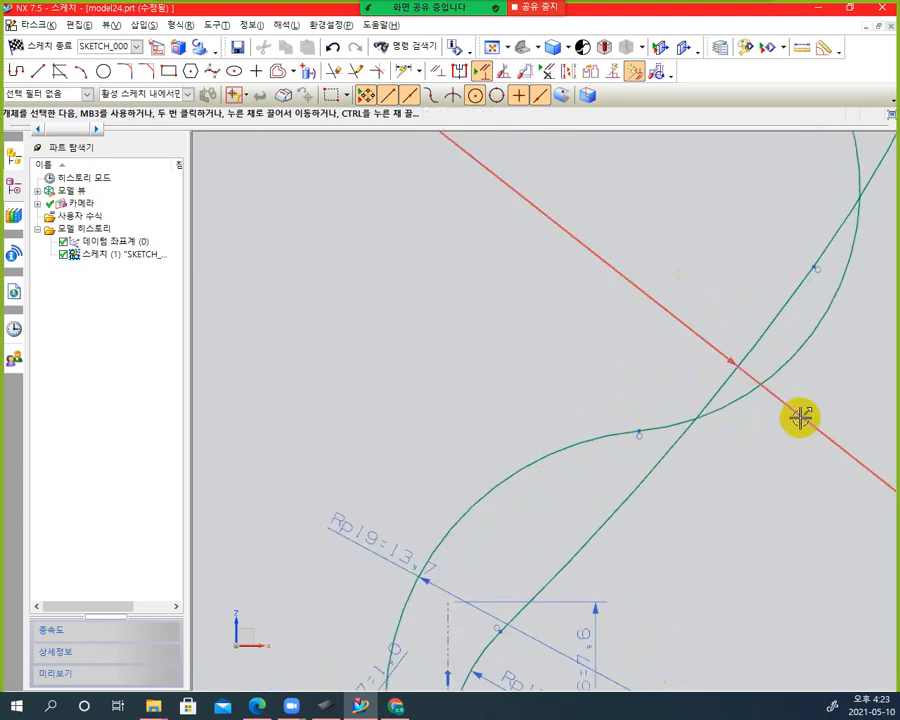
pyautogui.scroll(-3, 802, 412)
pyautogui.moveTo(815, 357); pyautogui.dragTo(776, 322)
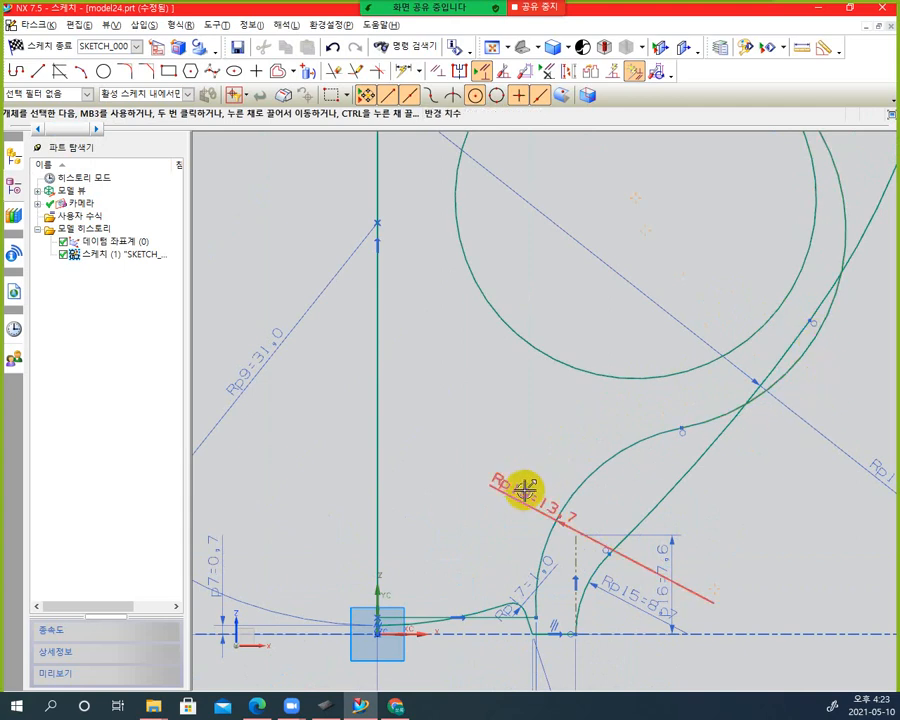
pyautogui.moveTo(524, 490); pyautogui.dragTo(566, 460)
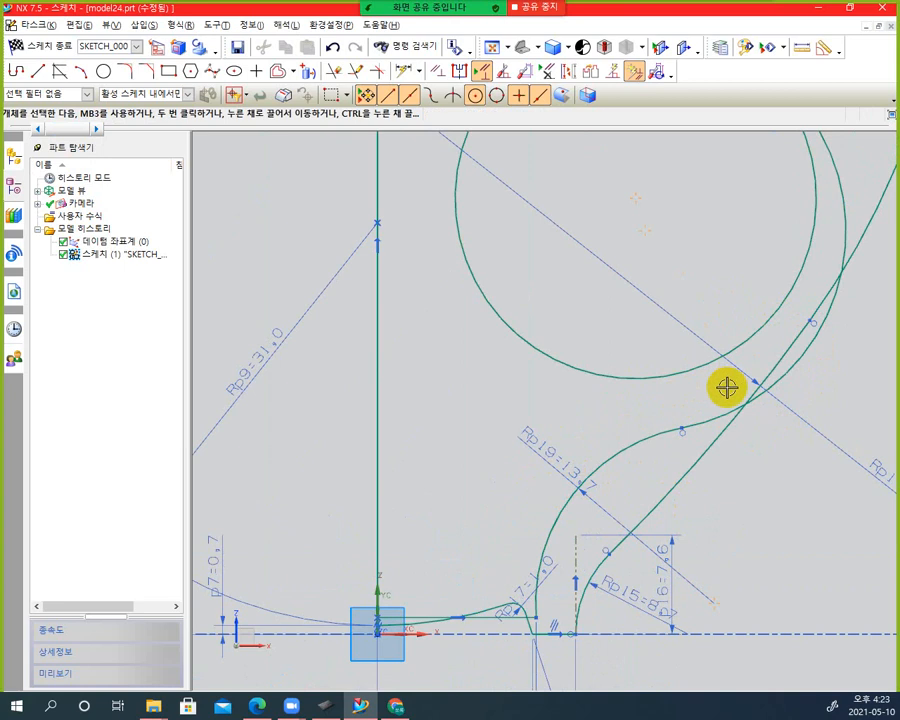
pyautogui.hotkey('ctrl', 'z')
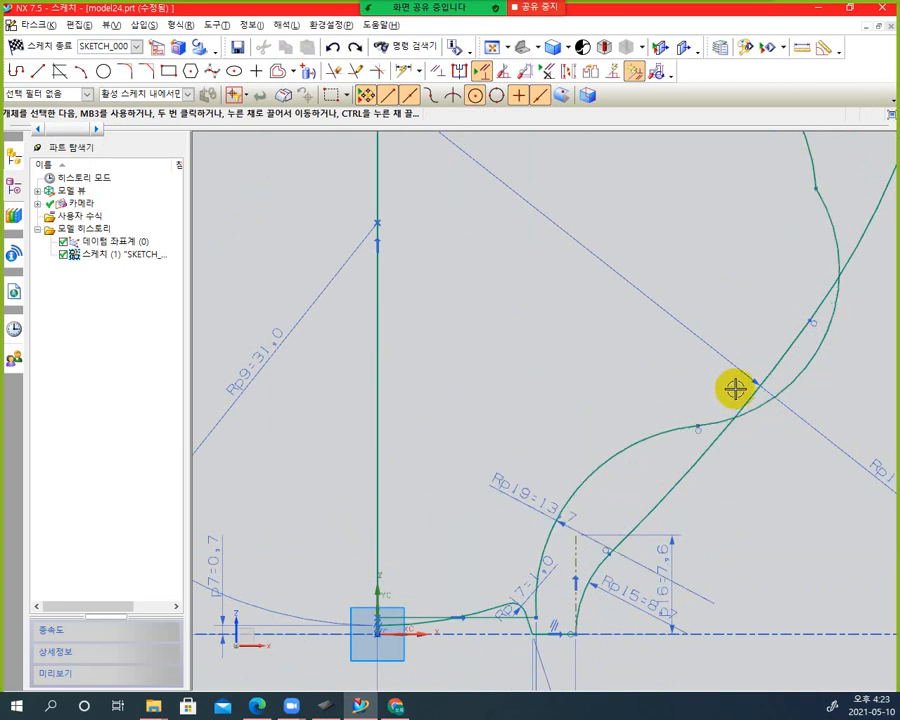
# Reposition the first inner arc's radius dimension and pull the arcs' tangent point and the third arc's free end so the inner wall follows the outer wall
pyautogui.moveTo(519, 481); pyautogui.dragTo(533, 436)
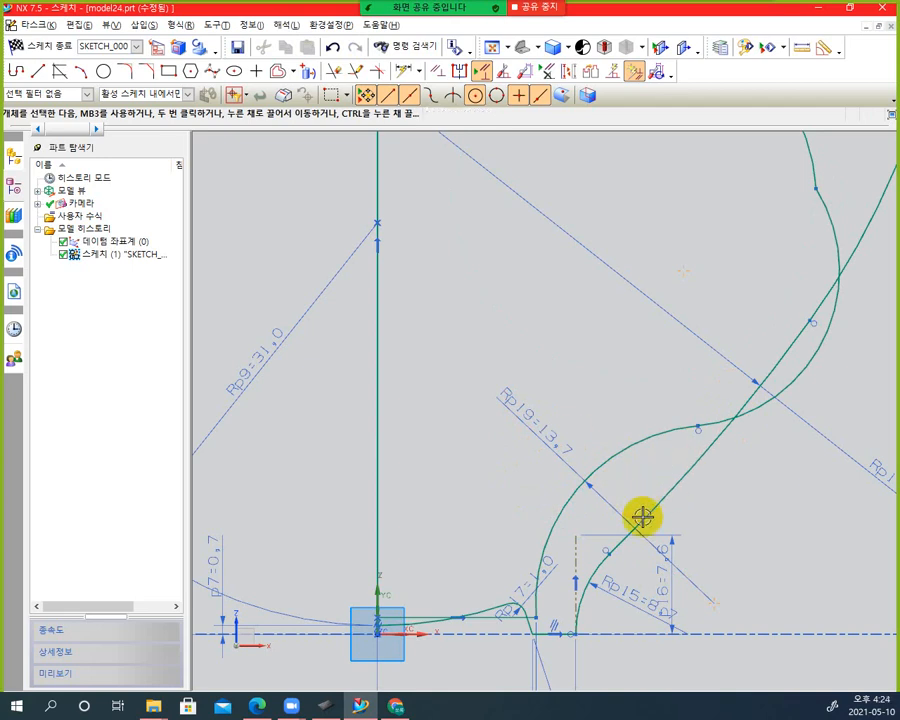
pyautogui.moveTo(748, 414)
pyautogui.mouseDown()
pyautogui.moveTo(690, 424)
pyautogui.moveTo(636, 416)
pyautogui.moveTo(648, 414)
pyautogui.mouseUp()
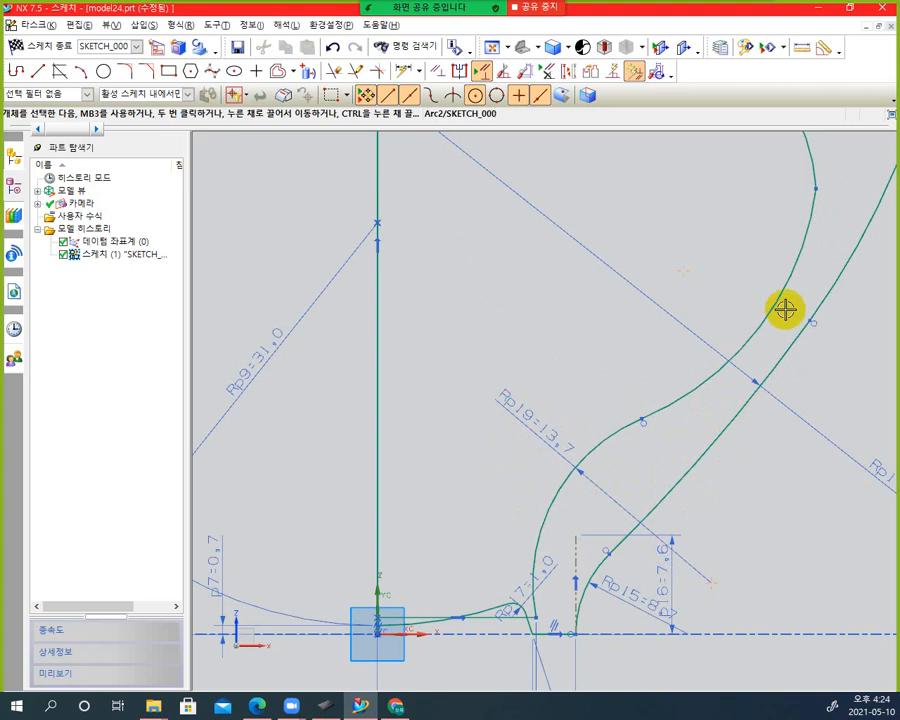
pyautogui.scroll(-4, 824, 265)
pyautogui.scroll(4, 830, 262)
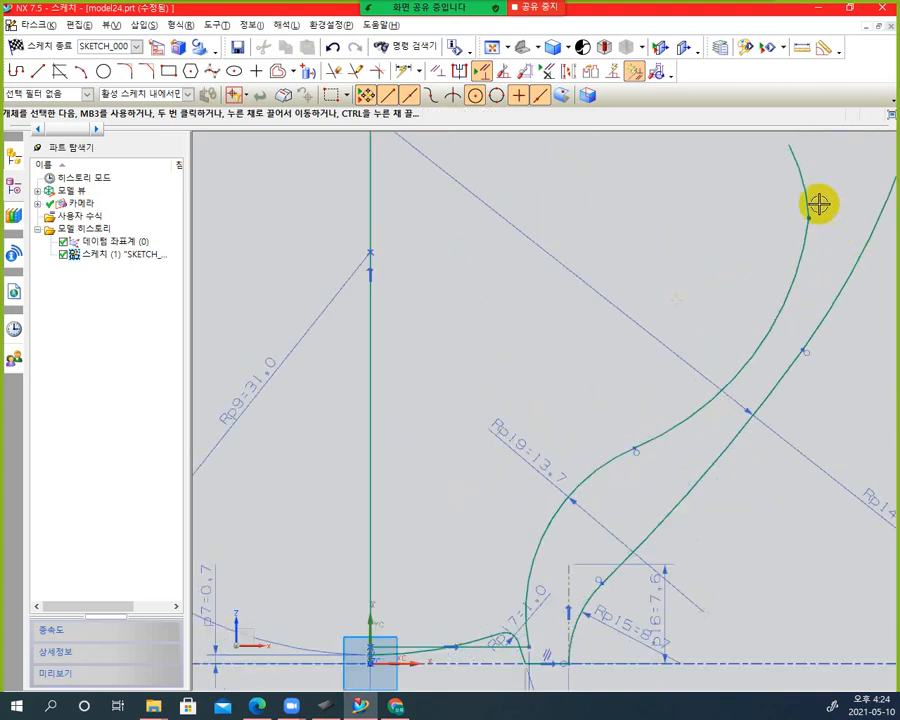
pyautogui.moveTo(818, 151); pyautogui.dragTo(818, 146)
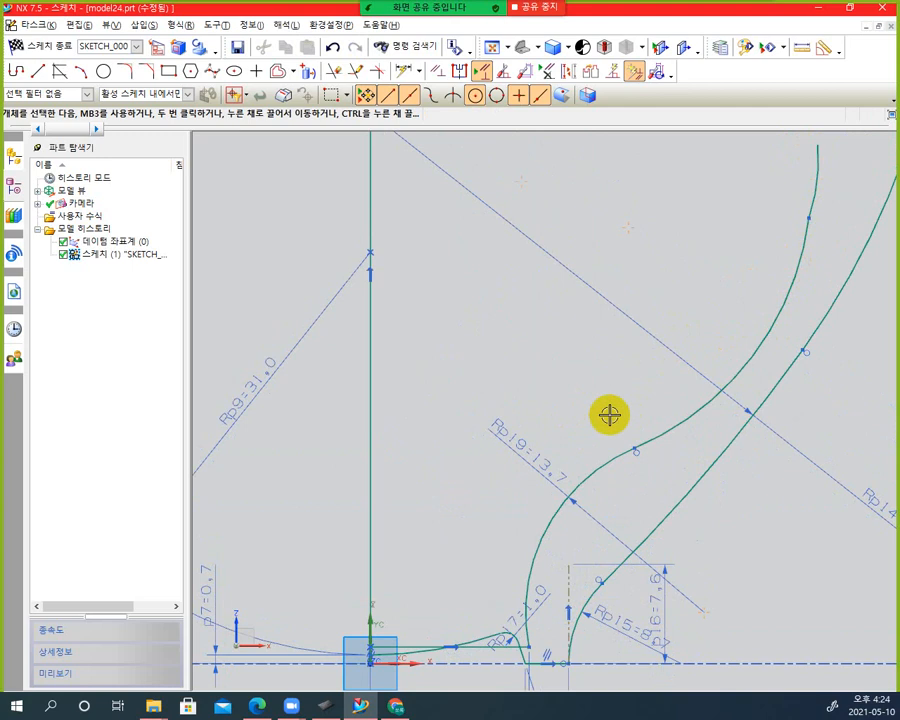
# Try to constrain the third inner wall arc tangent to the second inner wall arc
pyautogui.scroll(-1, 812, 257)
pyautogui.scroll(1, 813, 258)
pyautogui.click(816, 186)
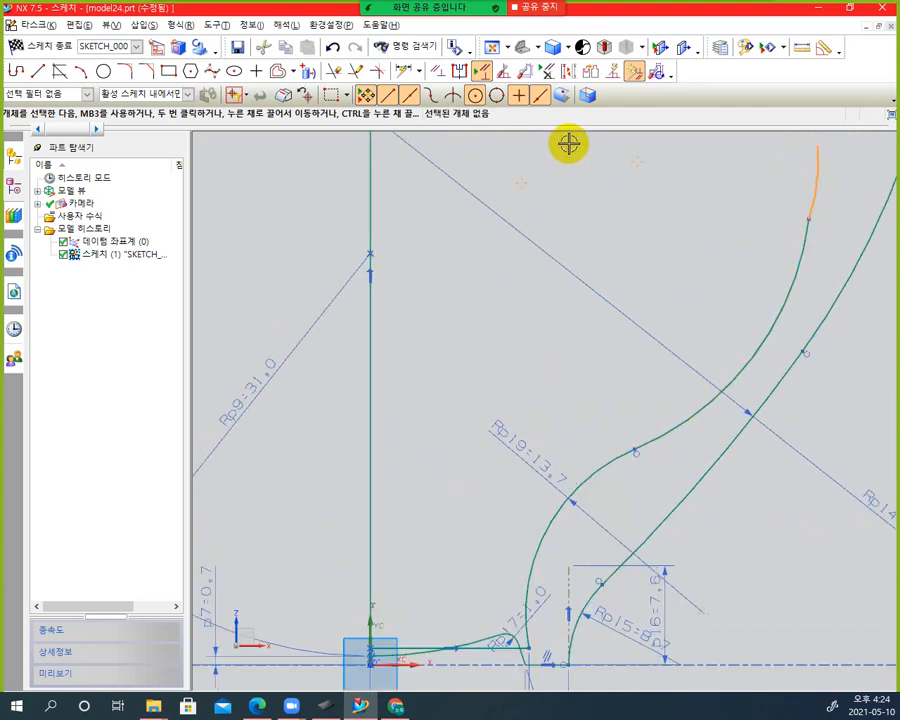
pyautogui.click(438, 72)
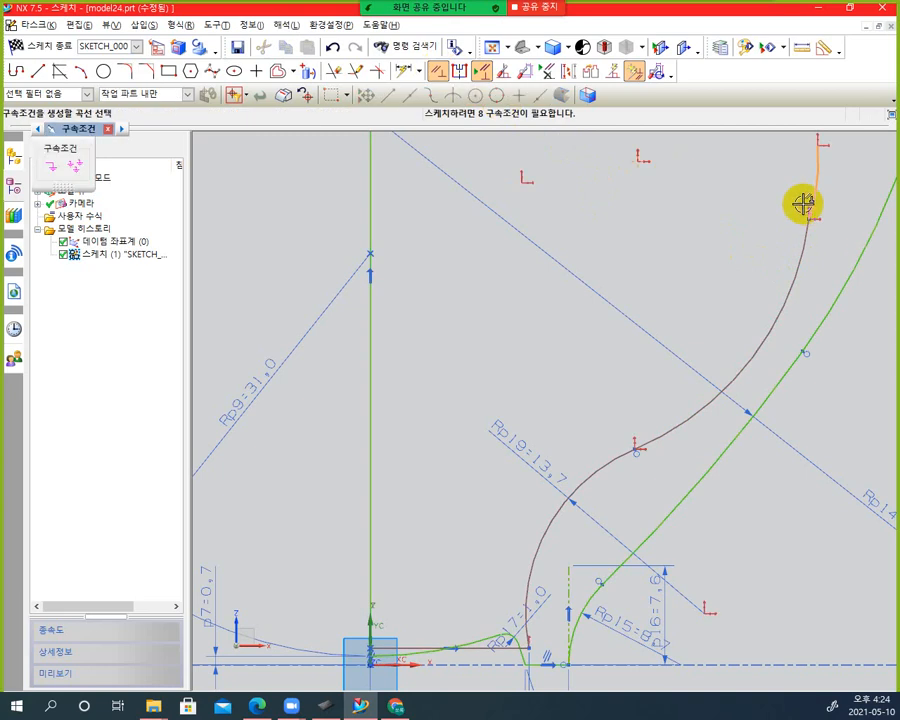
pyautogui.click(801, 266)
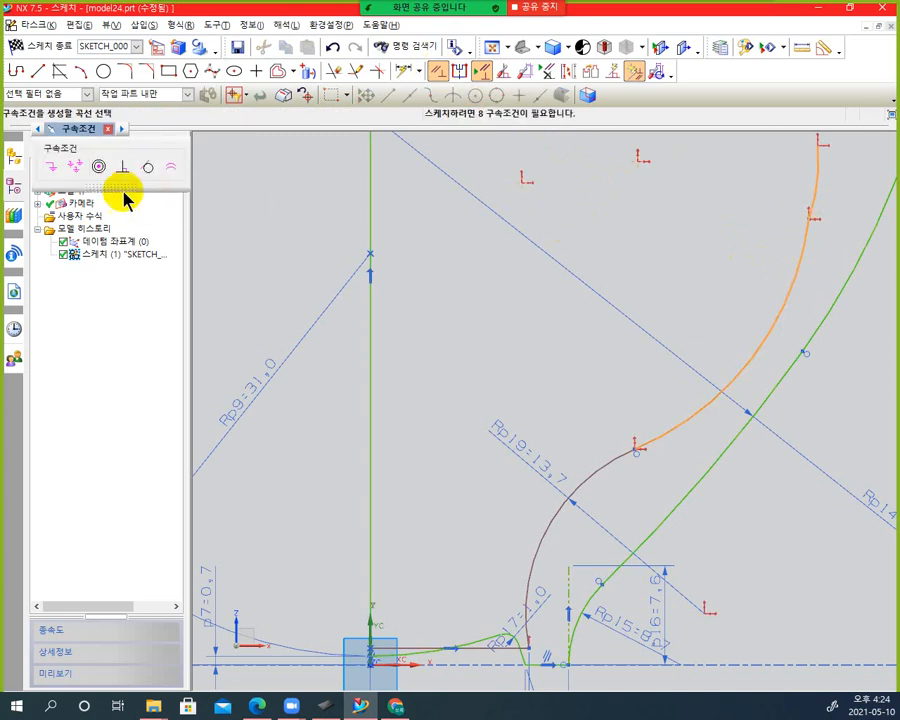
pyautogui.click(147, 172)
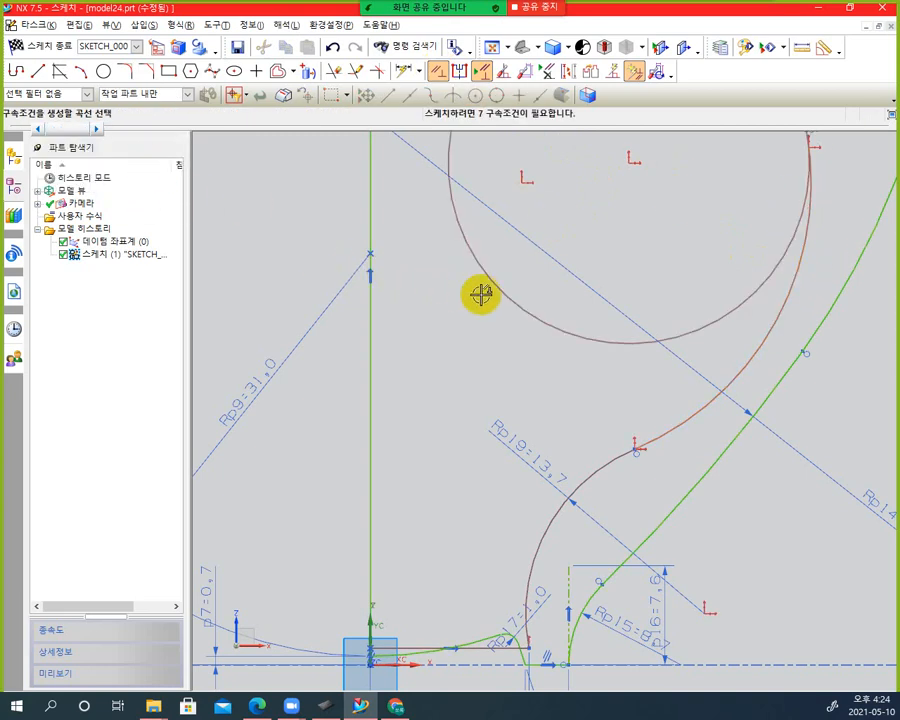
pyautogui.scroll(-3, 597, 300)
pyautogui.scroll(-2, 605, 299)
pyautogui.scroll(2, 611, 297)
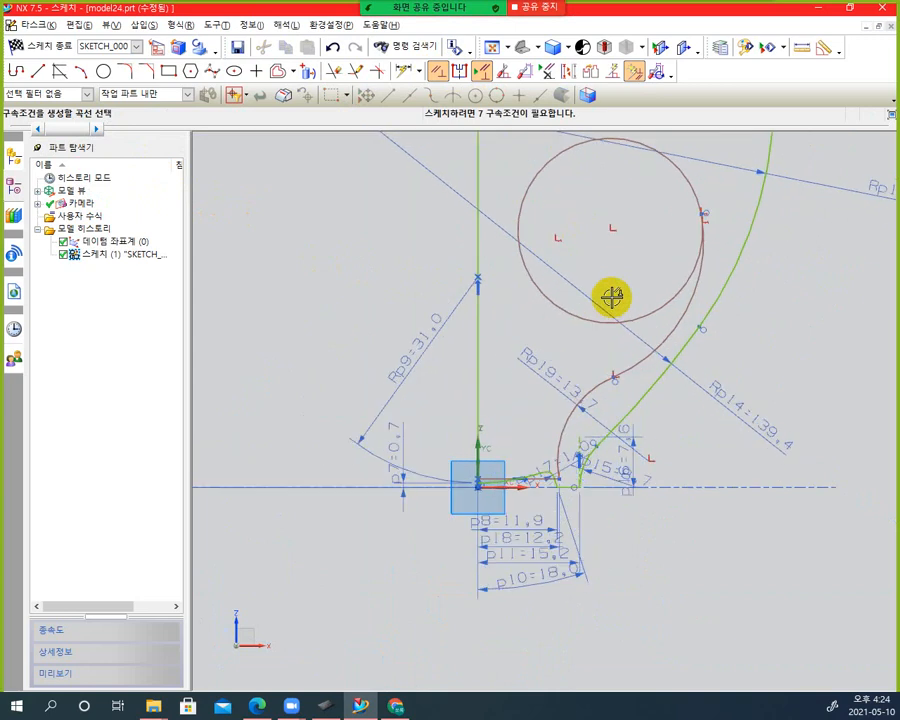
# Leave the constraint command and undo the tangent constraint between the second and third inner arcs
pyautogui.press('Escape')
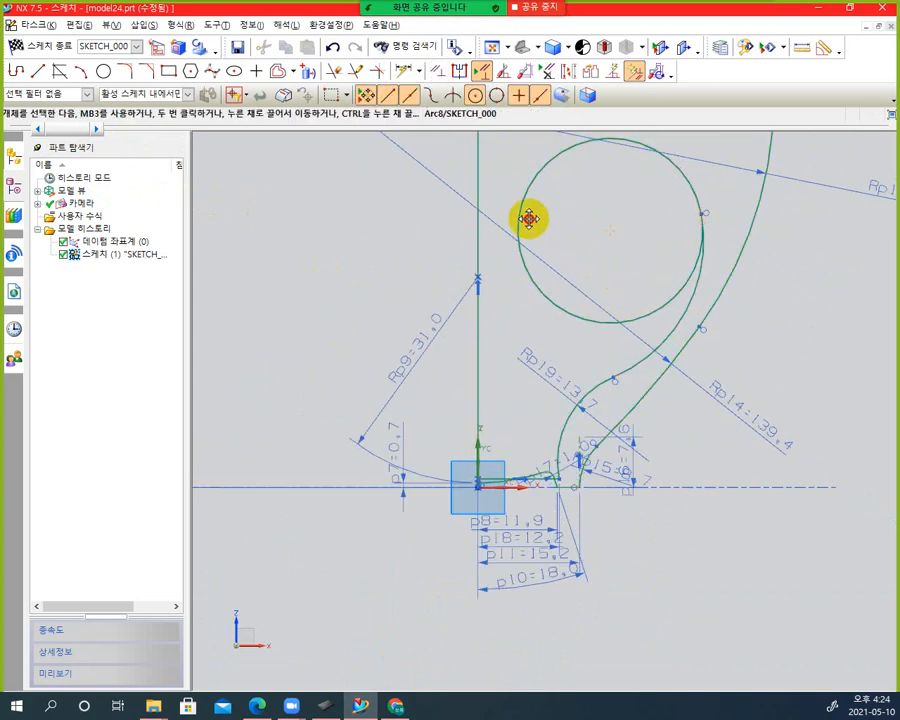
pyautogui.hotkey('ctrl', 'z')
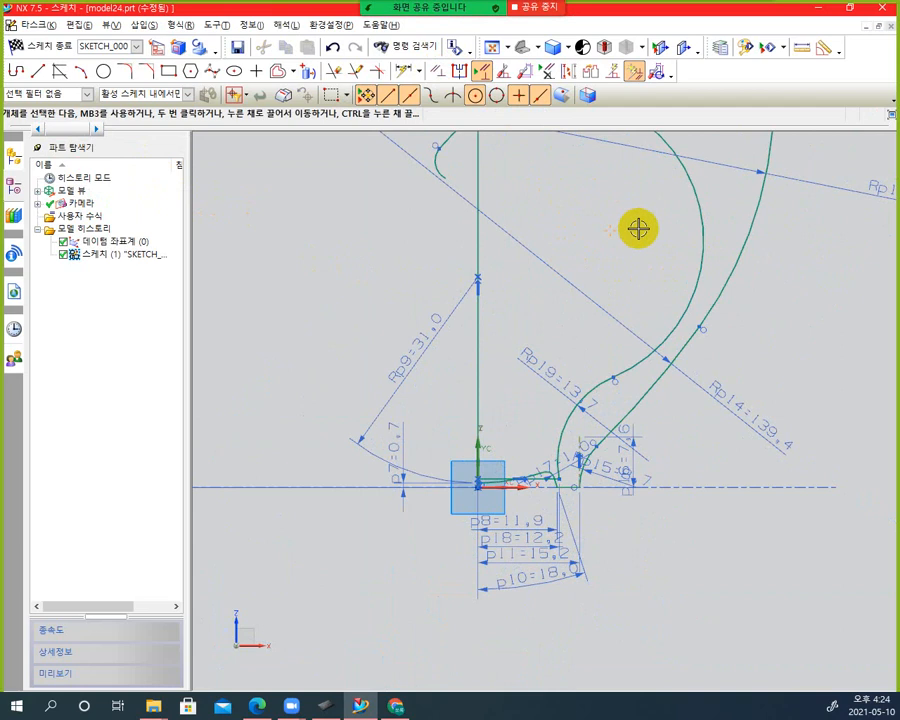
pyautogui.hotkey('ctrl', 'y')
pyautogui.hotkey('ctrl', 'y')
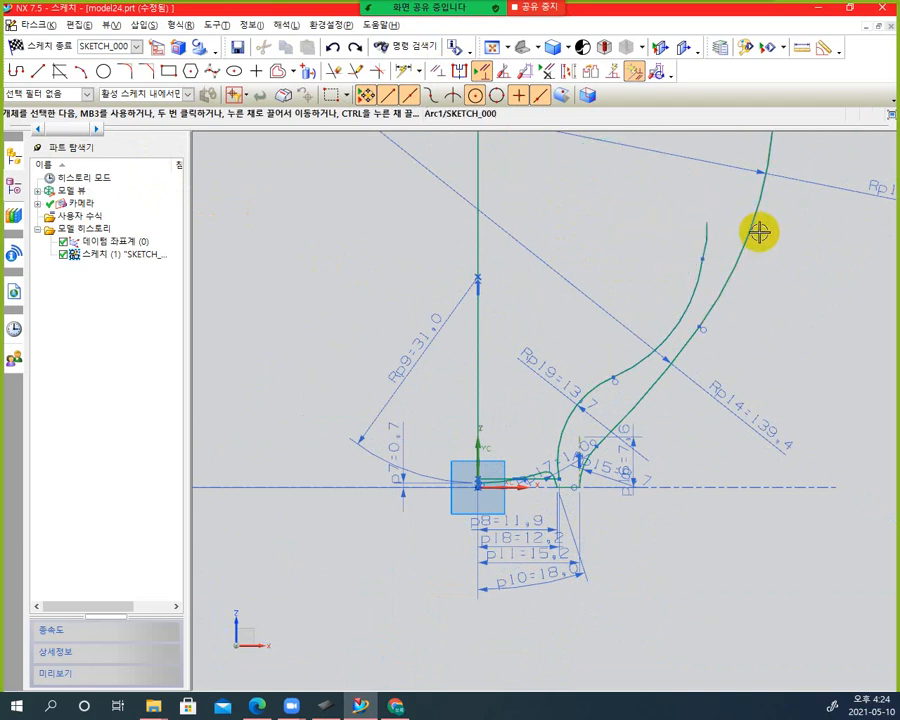
# Pull the third inner arc's free end up along the outer wall in stages until it sits just below the rim line
pyautogui.scroll(-2, 744, 220)
pyautogui.scroll(4, 740, 224)
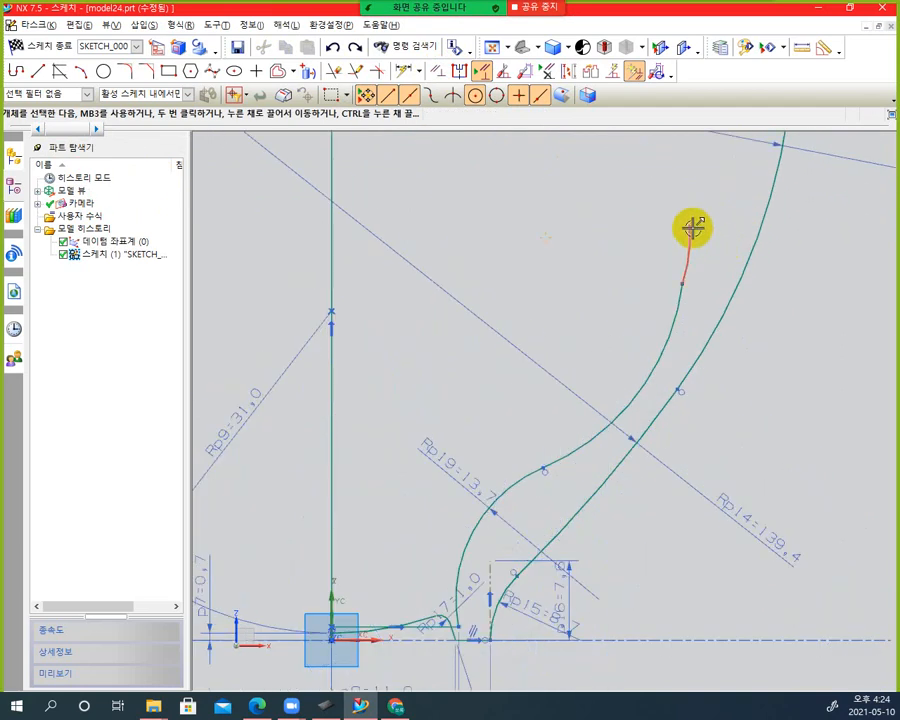
pyautogui.scroll(-4, 740, 214)
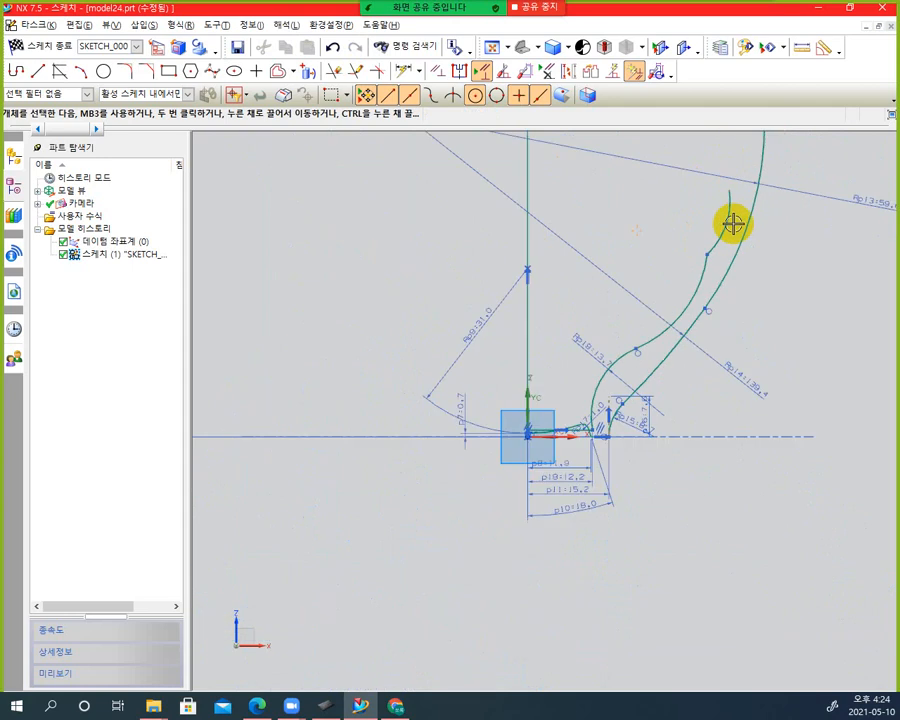
pyautogui.scroll(5, 736, 214)
pyautogui.scroll(-1, 725, 206)
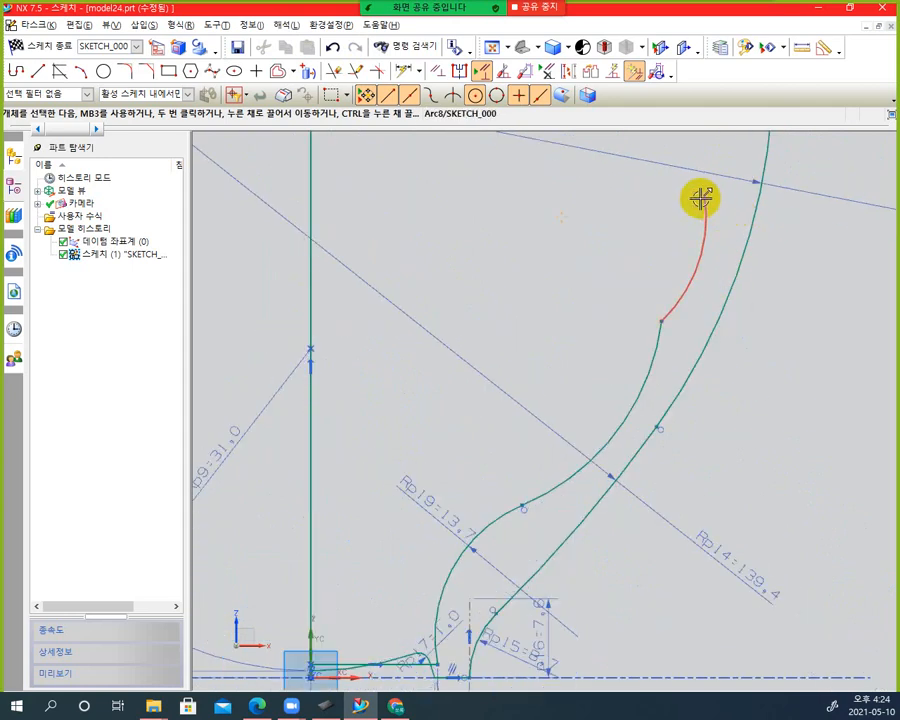
pyautogui.scroll(-4, 737, 201)
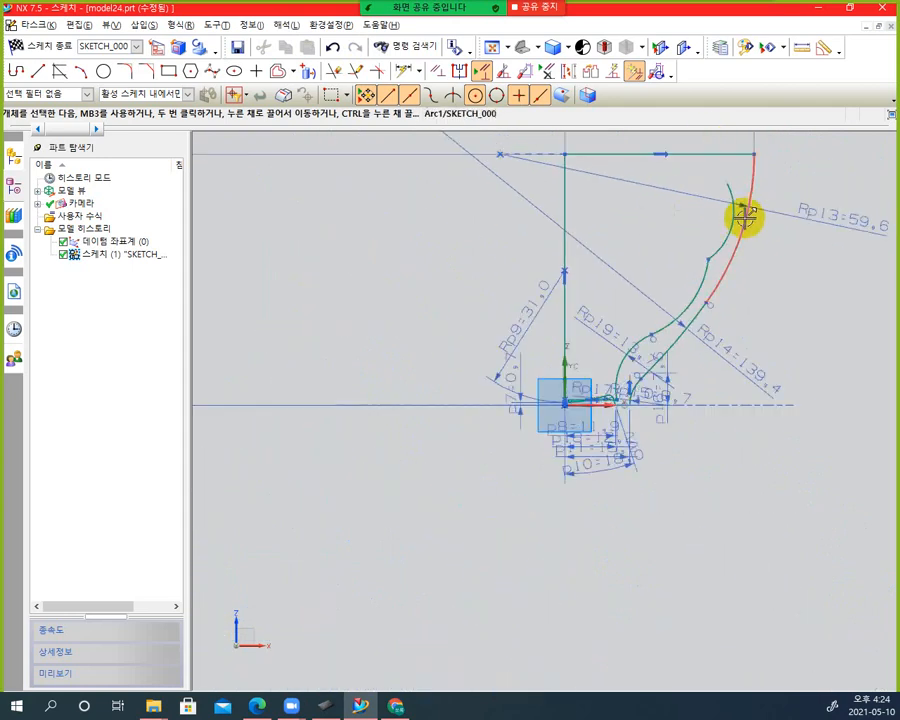
pyautogui.scroll(4, 760, 195)
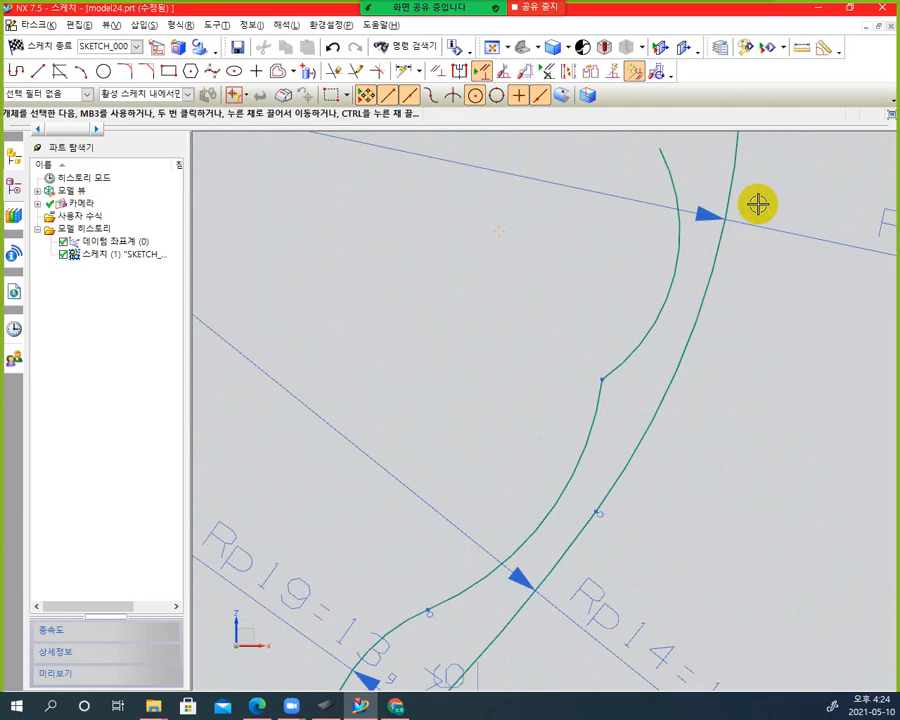
pyautogui.scroll(-5, 756, 203)
pyautogui.scroll(5, 742, 186)
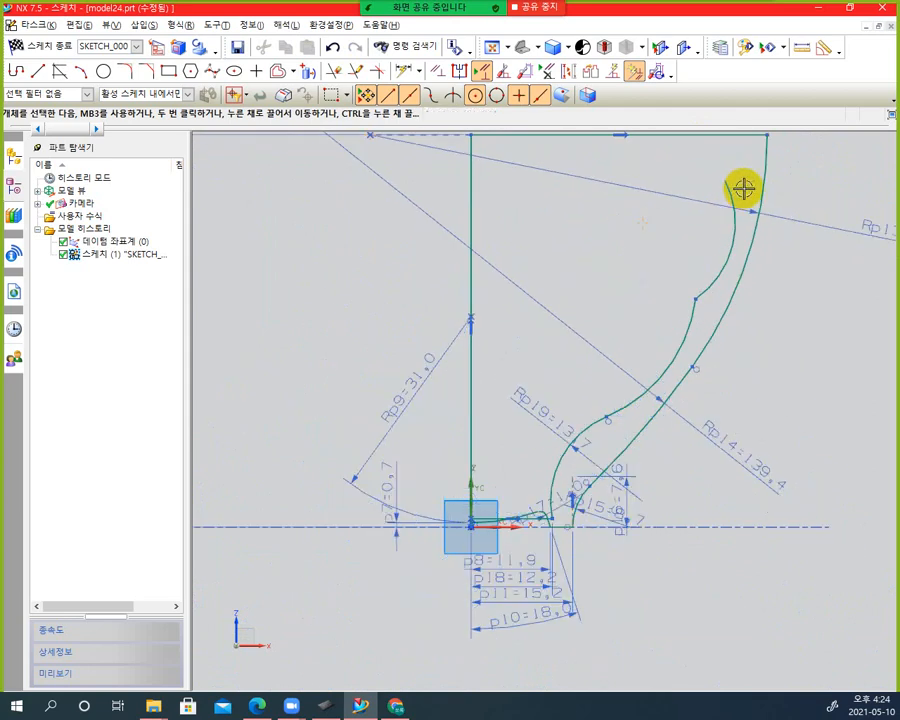
pyautogui.moveTo(743, 187)
pyautogui.keyDown('shift'); pyautogui.mouseDown(button='middle')
pyautogui.moveTo(745, 205)
pyautogui.moveTo(695, 321)
pyautogui.mouseUp(button='middle'); pyautogui.keyUp('shift')
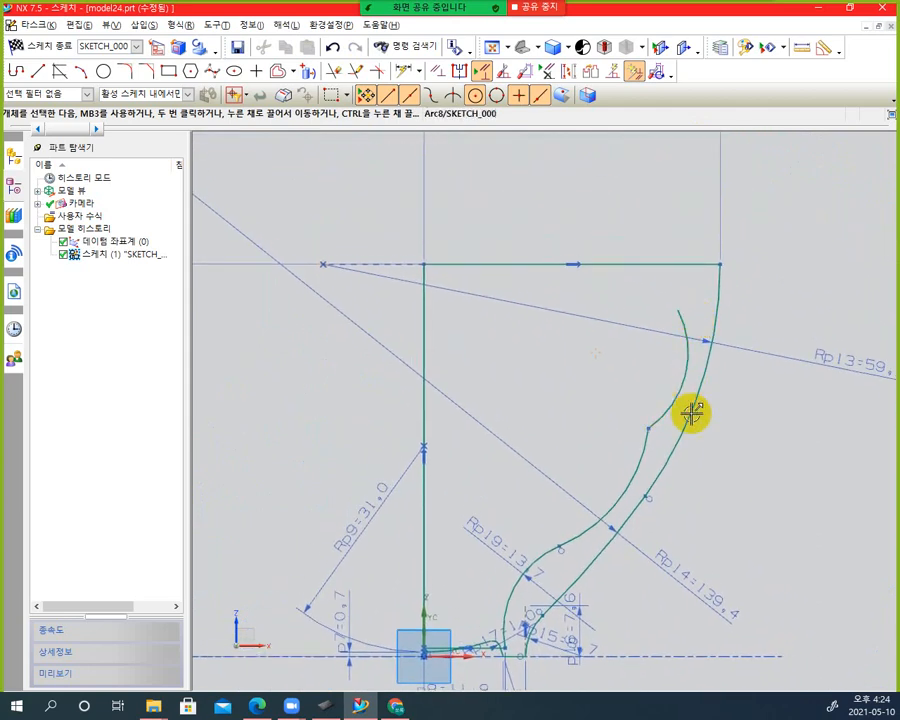
pyautogui.moveTo(681, 311); pyautogui.dragTo(662, 284)
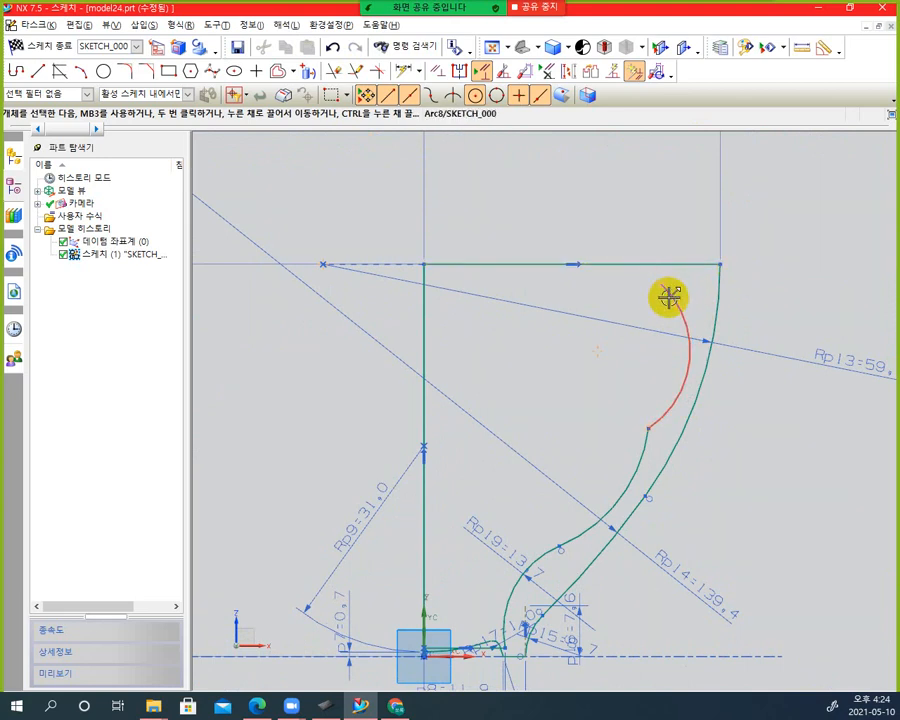
# Constrain the third inner arc's upper endpoint to lie on the horizontal rim line
pyautogui.click(440, 72)
pyautogui.click(661, 281)
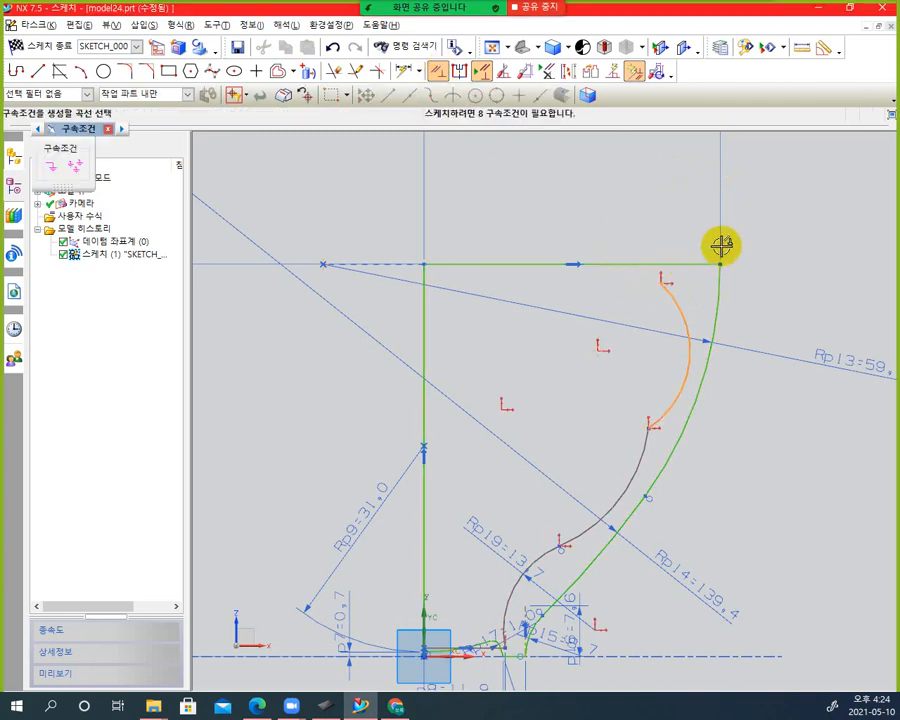
pyautogui.click(677, 264)
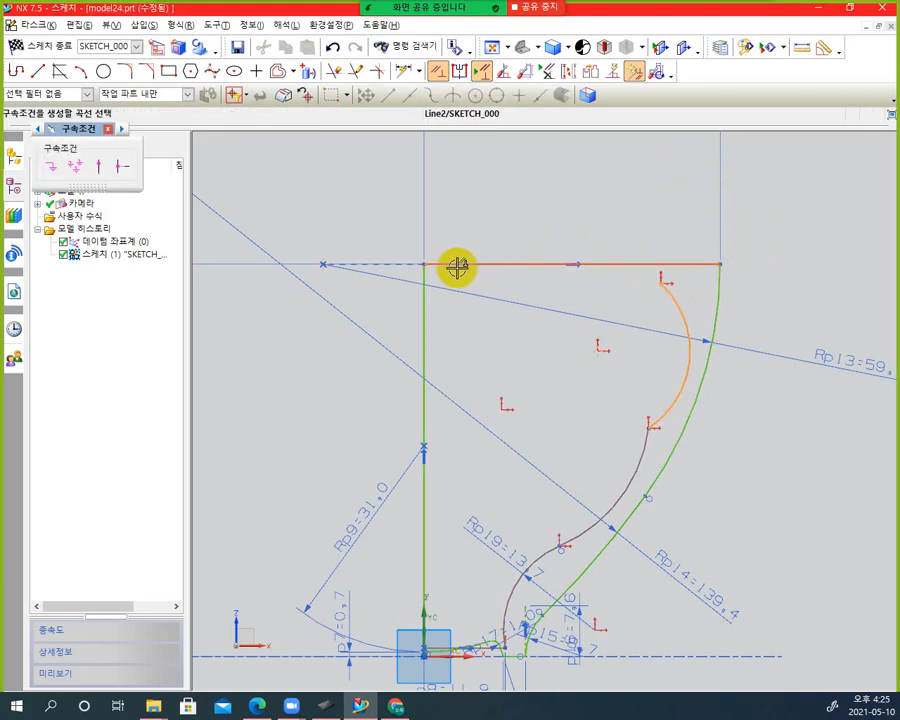
pyautogui.click(102, 168)
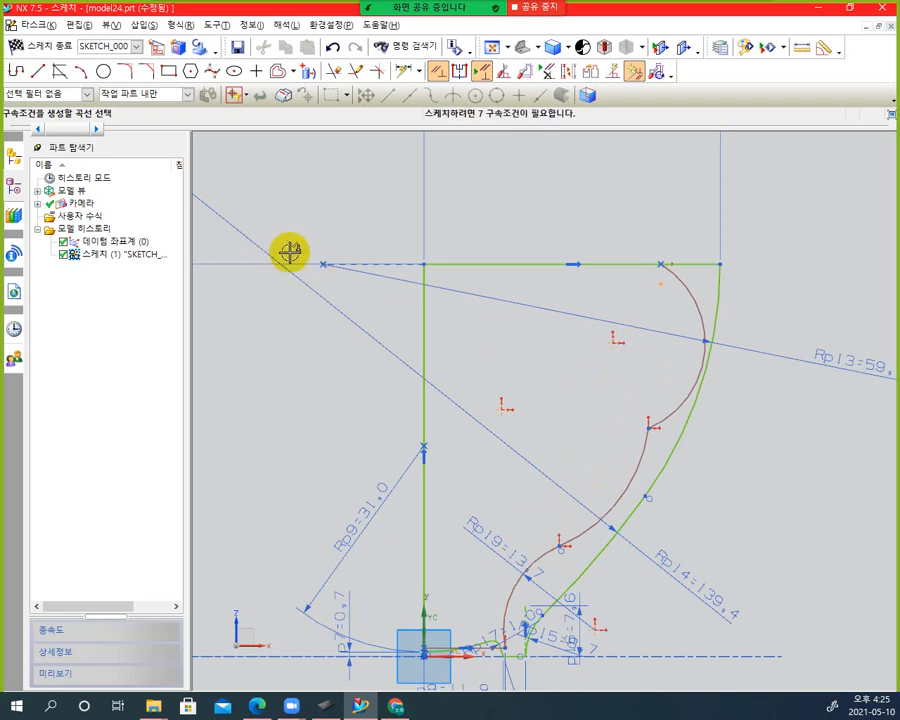
# Check the inner rim diameter in 스윕ex007.pdf and dimension the arc's rim endpoint horizontally from the vertical centre line as 78.74/2 mm
pyautogui.click(850, 9)
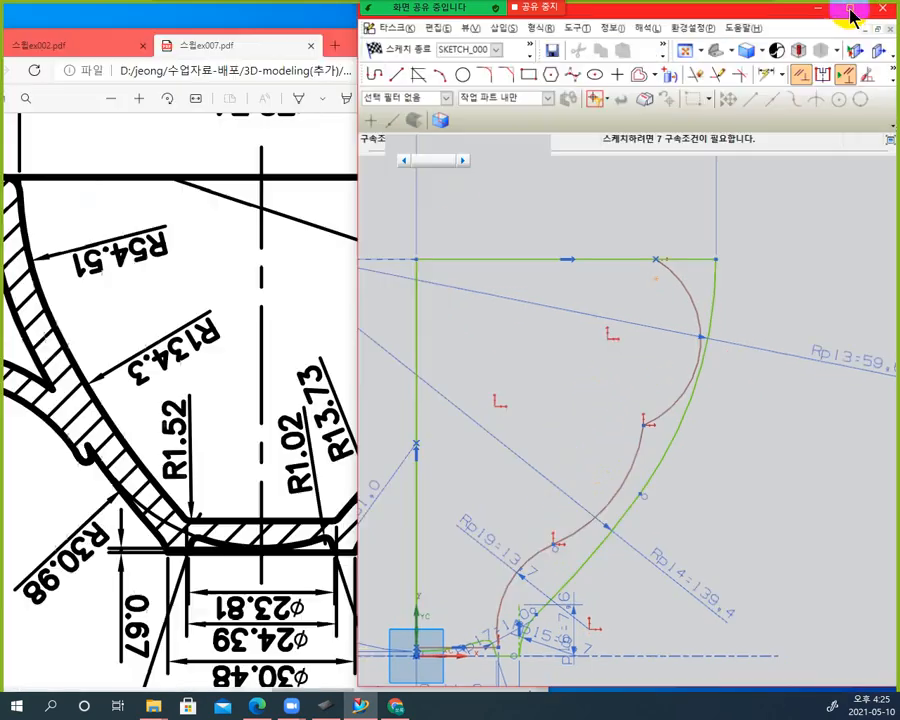
pyautogui.click(300, 268)
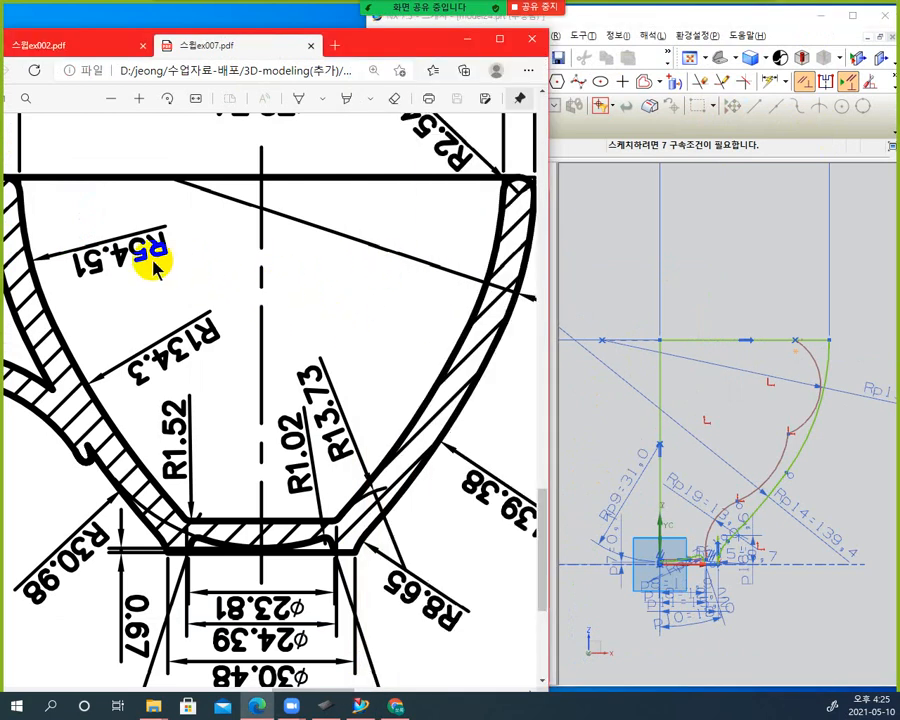
pyautogui.moveTo(155, 268); pyautogui.dragTo(122, 262)
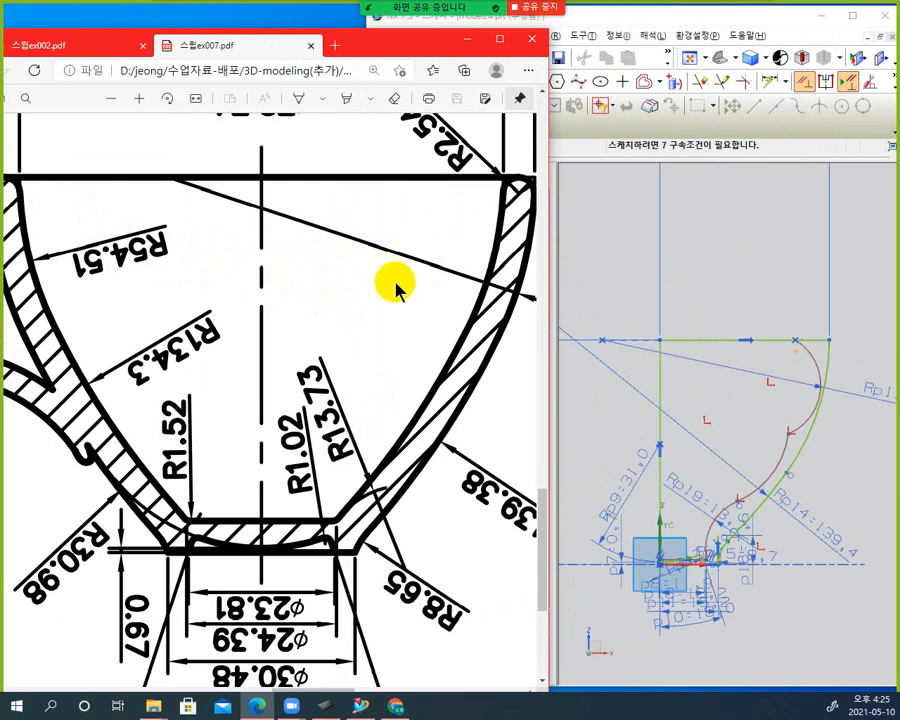
pyautogui.moveTo(538, 496)
pyautogui.mouseDown()
pyautogui.moveTo(538, 430)
pyautogui.moveTo(538, 466)
pyautogui.mouseUp()
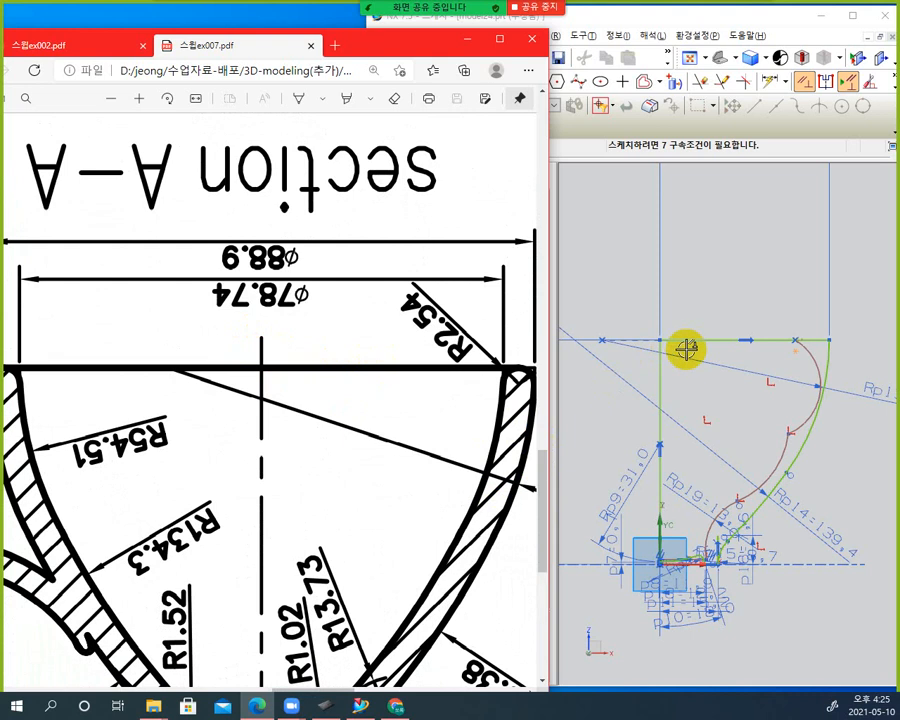
pyautogui.click(773, 83)
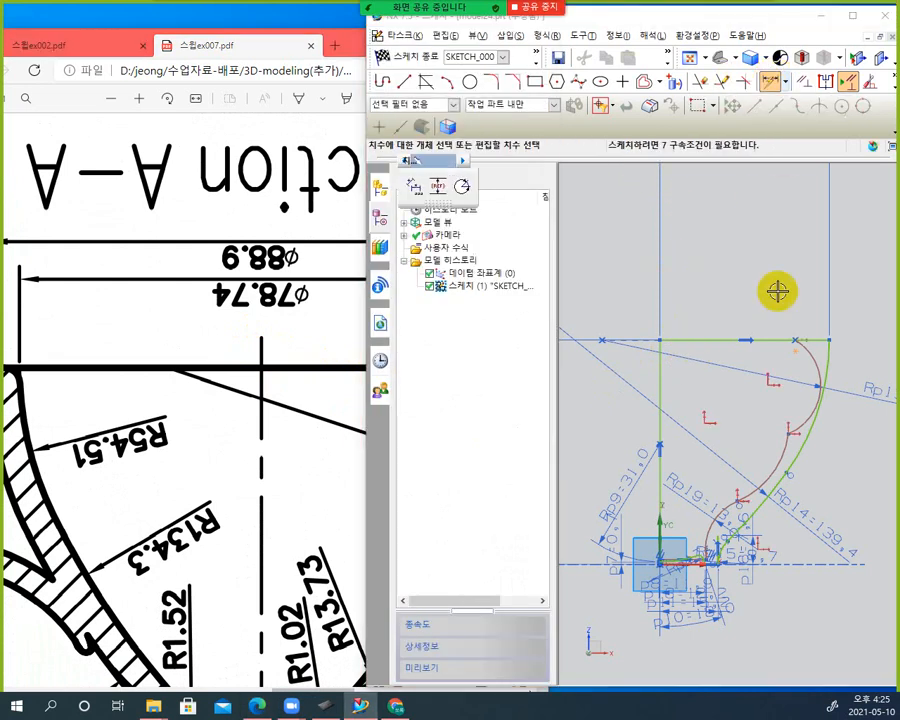
pyautogui.click(790, 340)
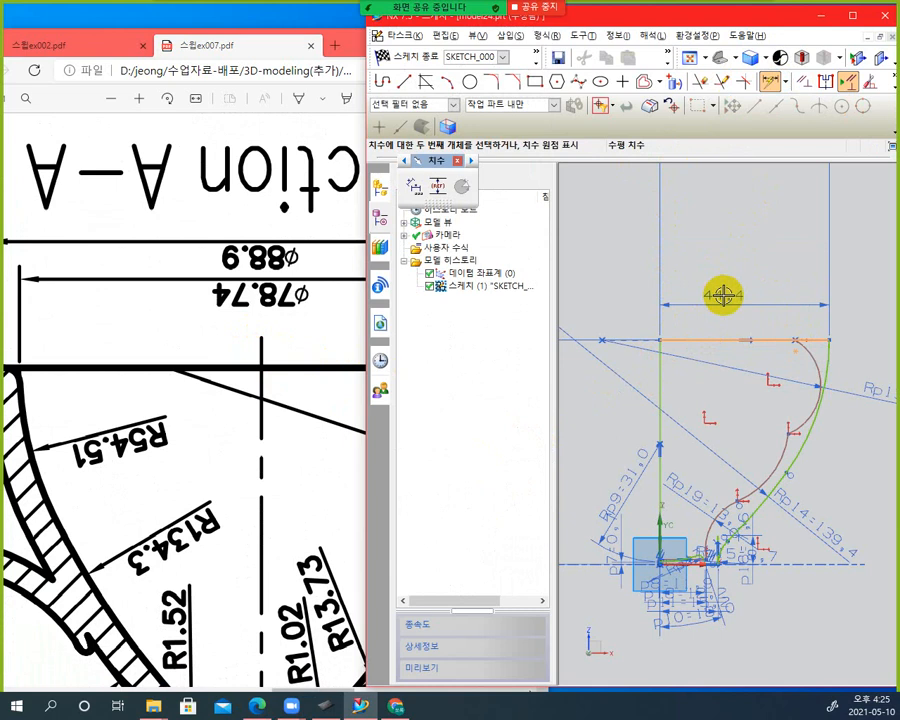
pyautogui.press('Escape')
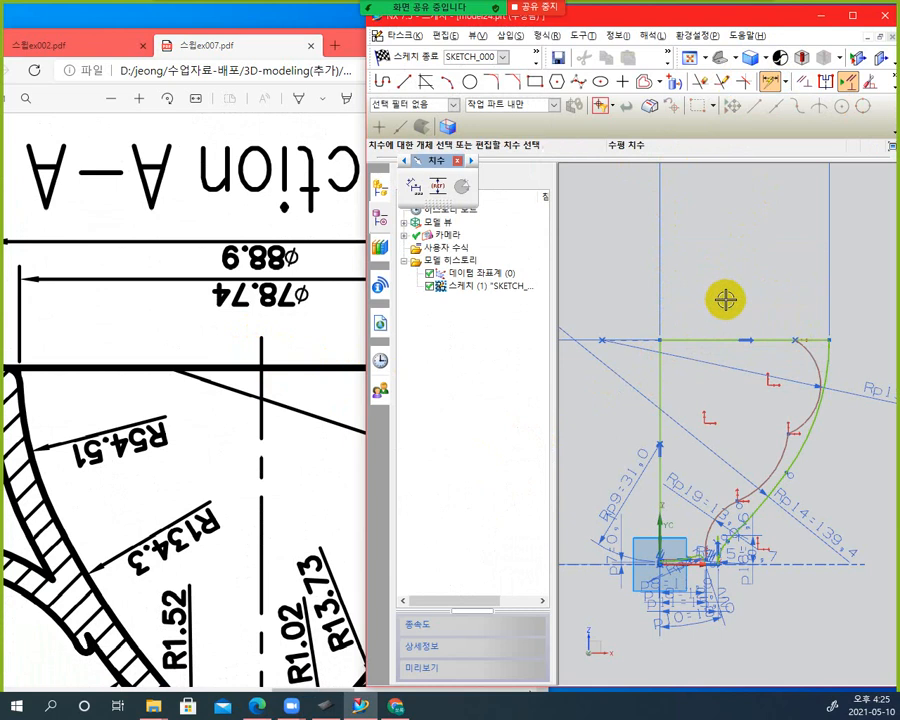
pyautogui.click(800, 342)
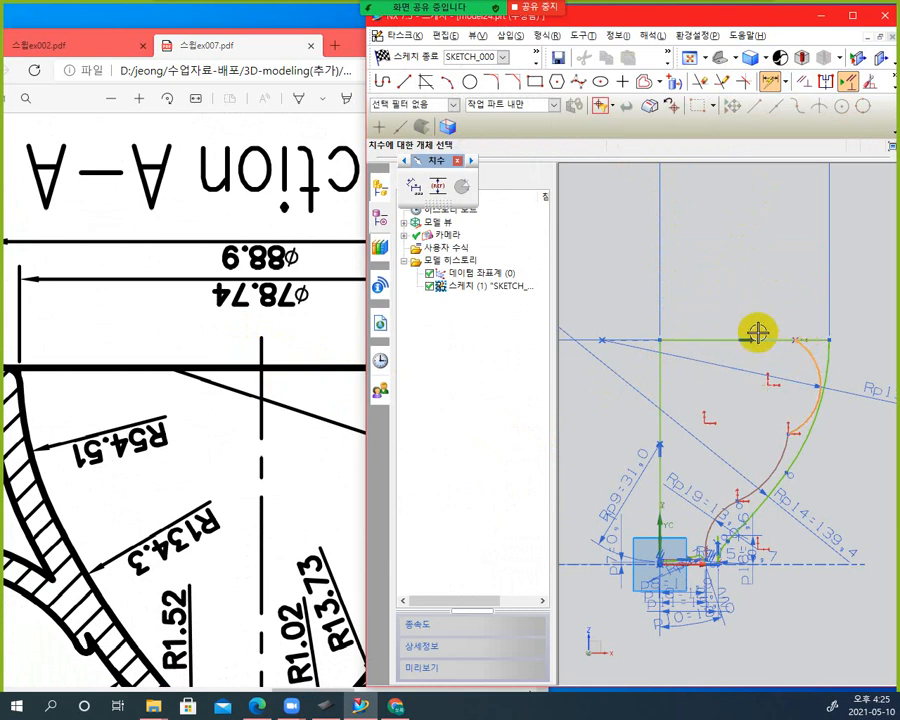
pyautogui.click(666, 367)
pyautogui.click(736, 252)
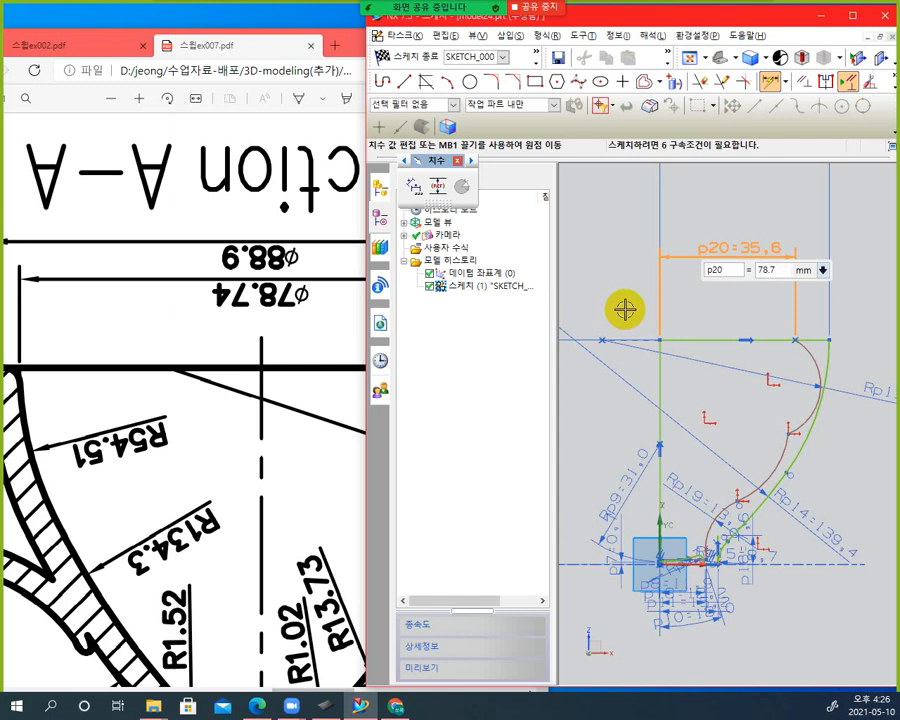
pyautogui.press('Return')
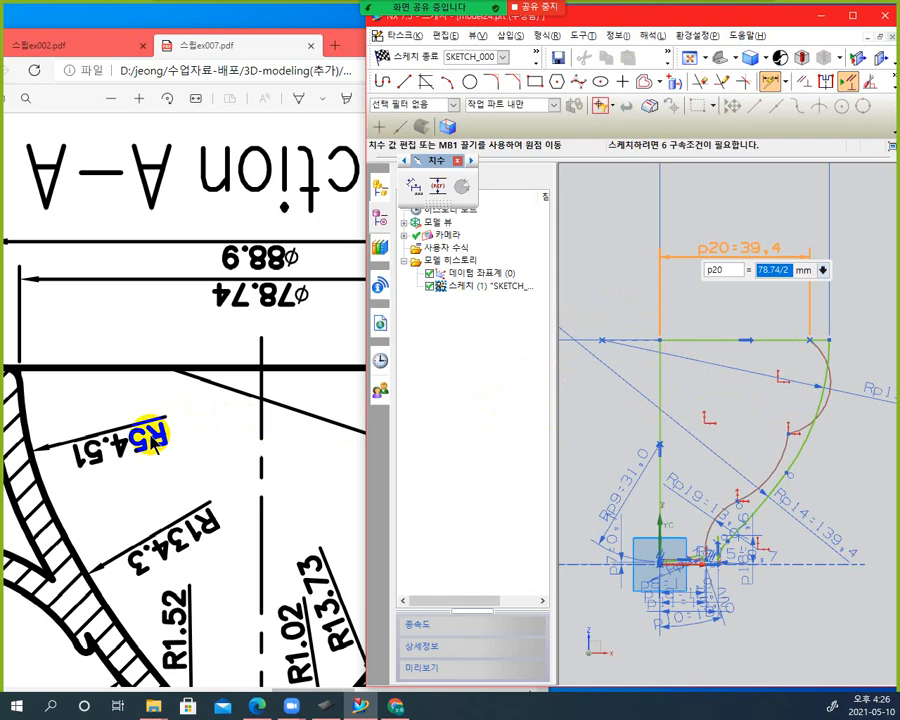
# Add a radius dimension to the third inner arc, try 54.41 mm as its value and undo that value
pyautogui.click(828, 400)
pyautogui.click(844, 433)
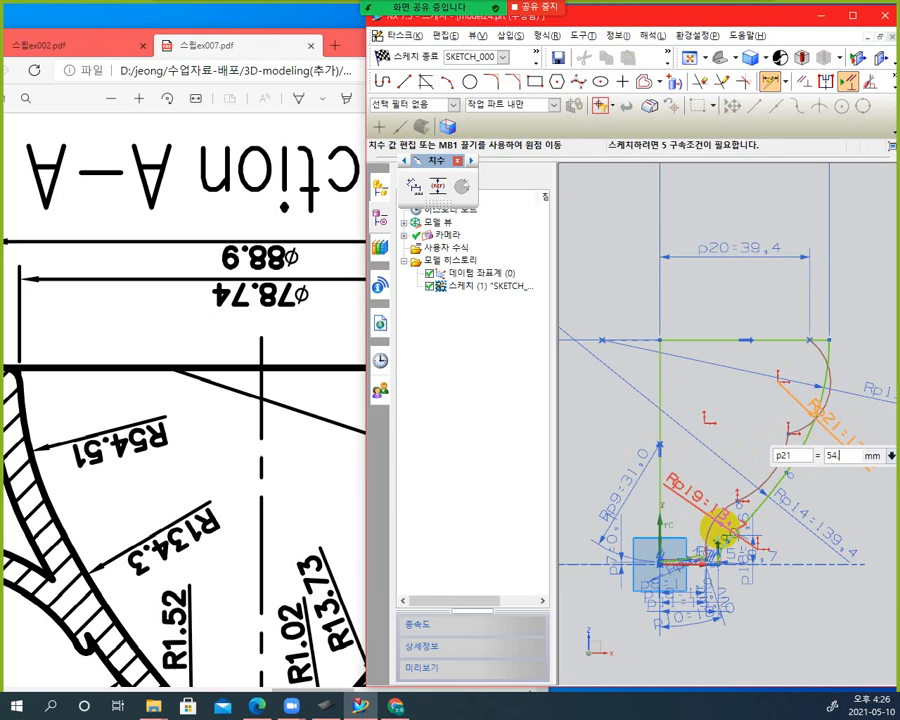
pyautogui.press('Return')
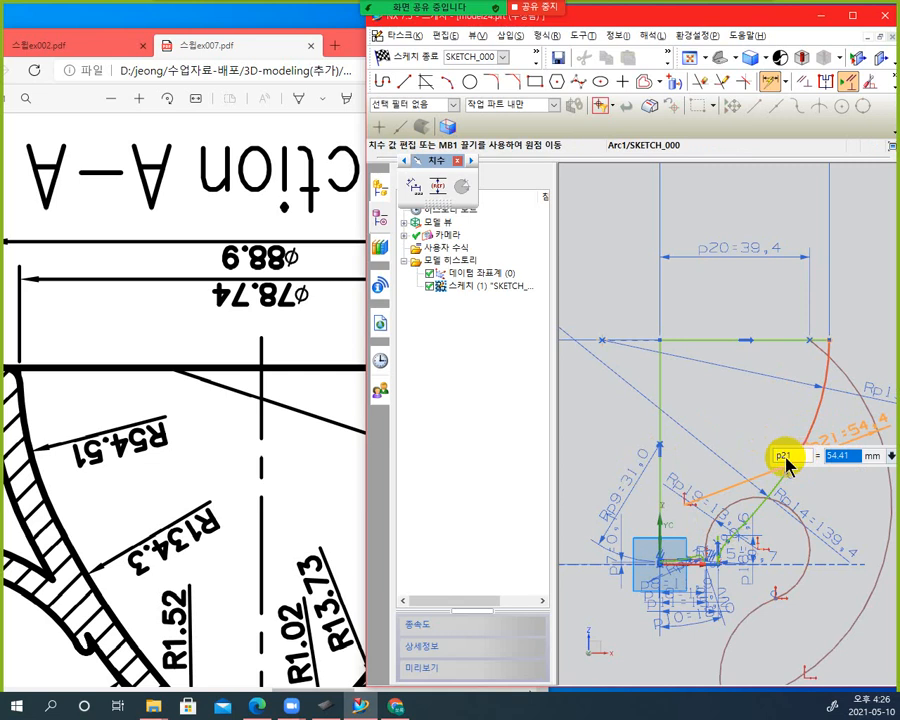
pyautogui.hotkey('ctrl', 'z')
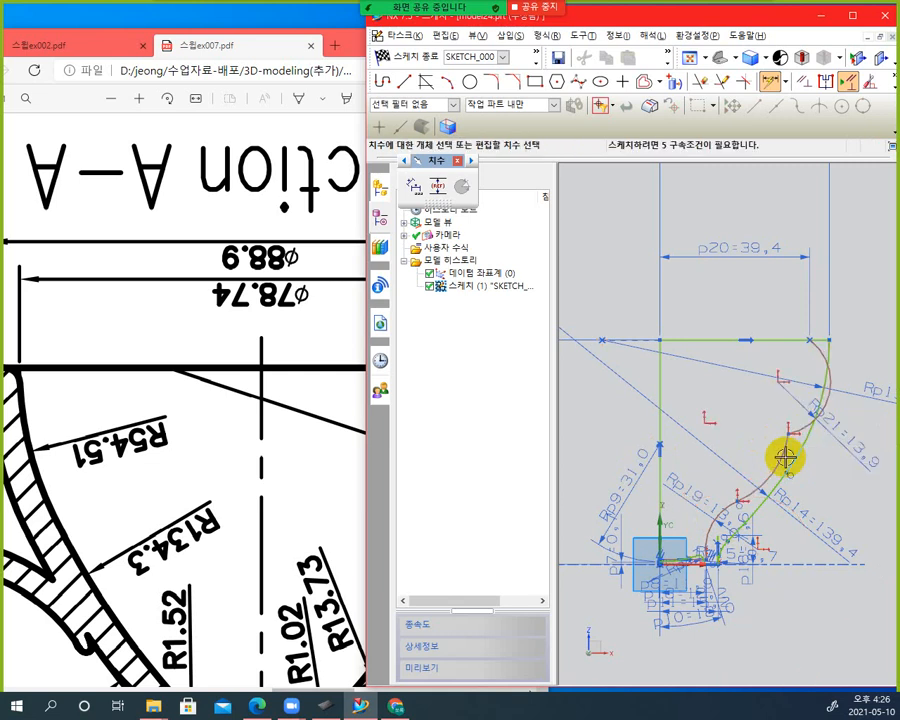
pyautogui.press('Escape')
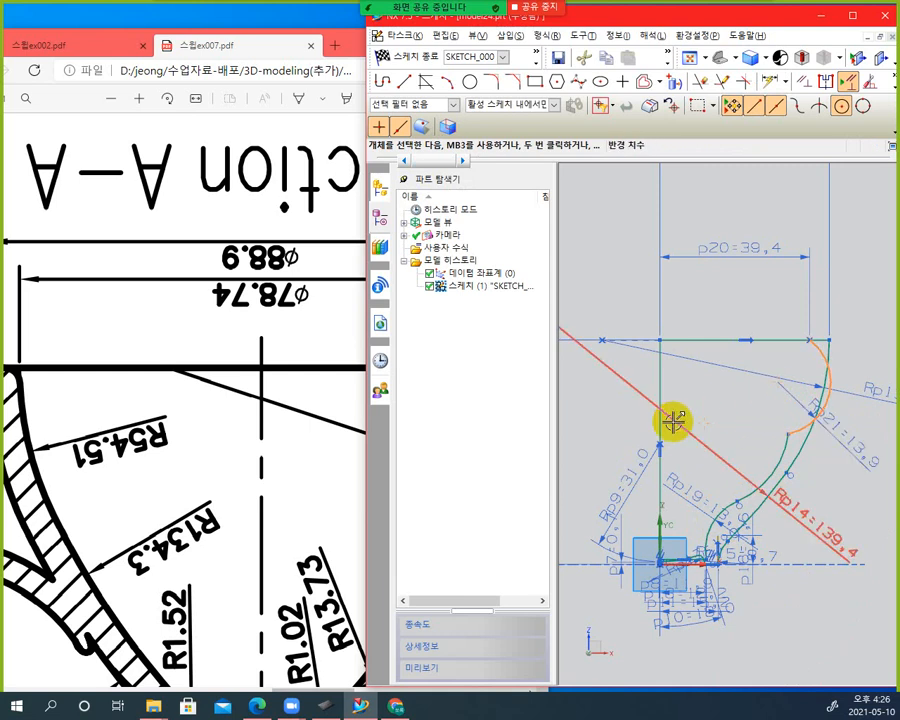
# Constrain the third inner arc's centre point to lie on the horizontal rim line
pyautogui.press('c')
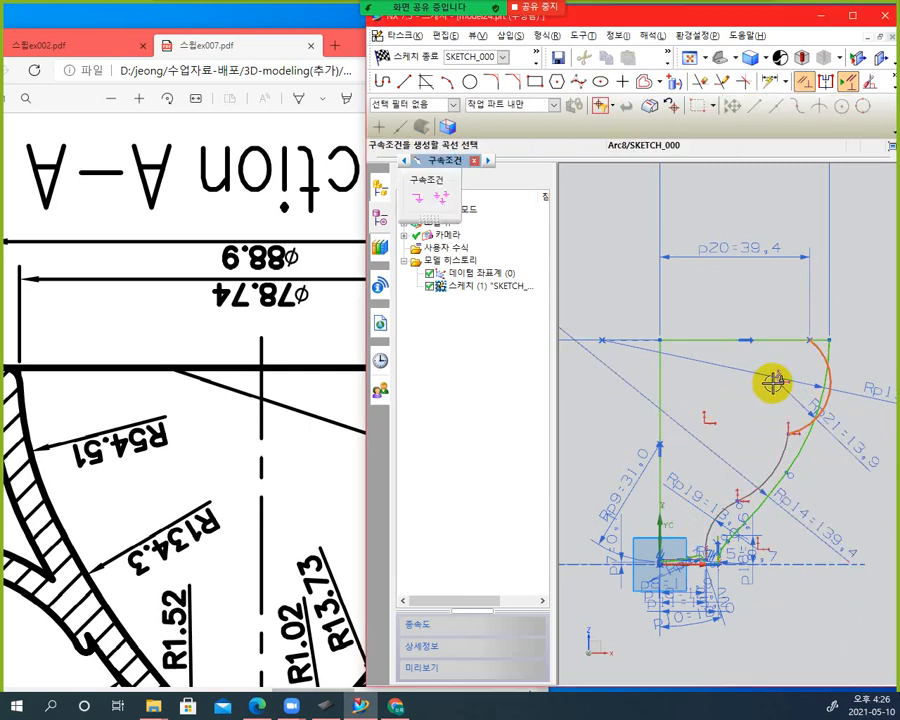
pyautogui.click(695, 344)
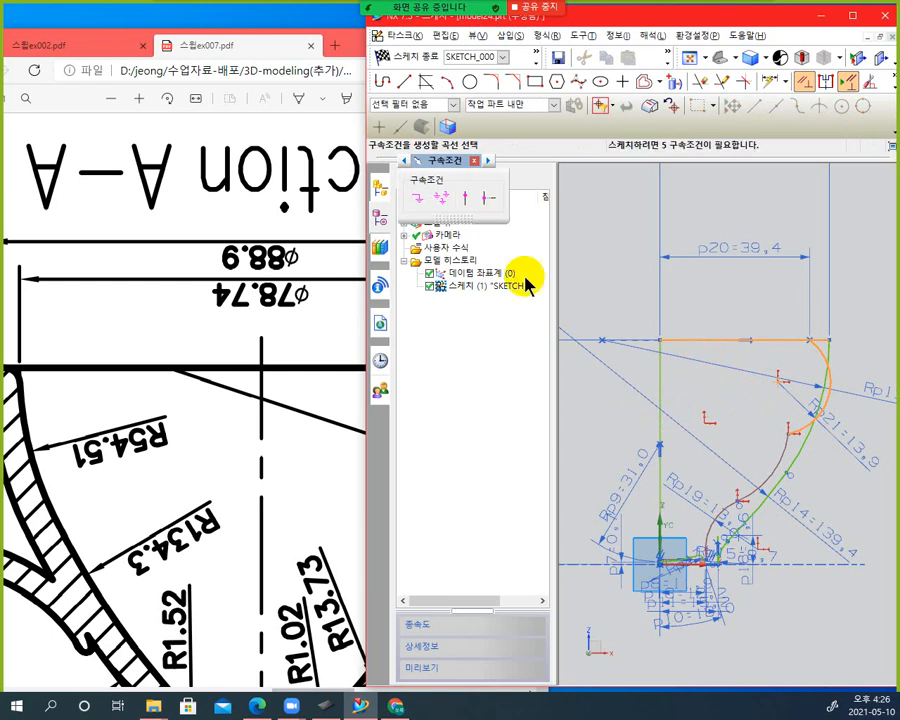
pyautogui.click(466, 199)
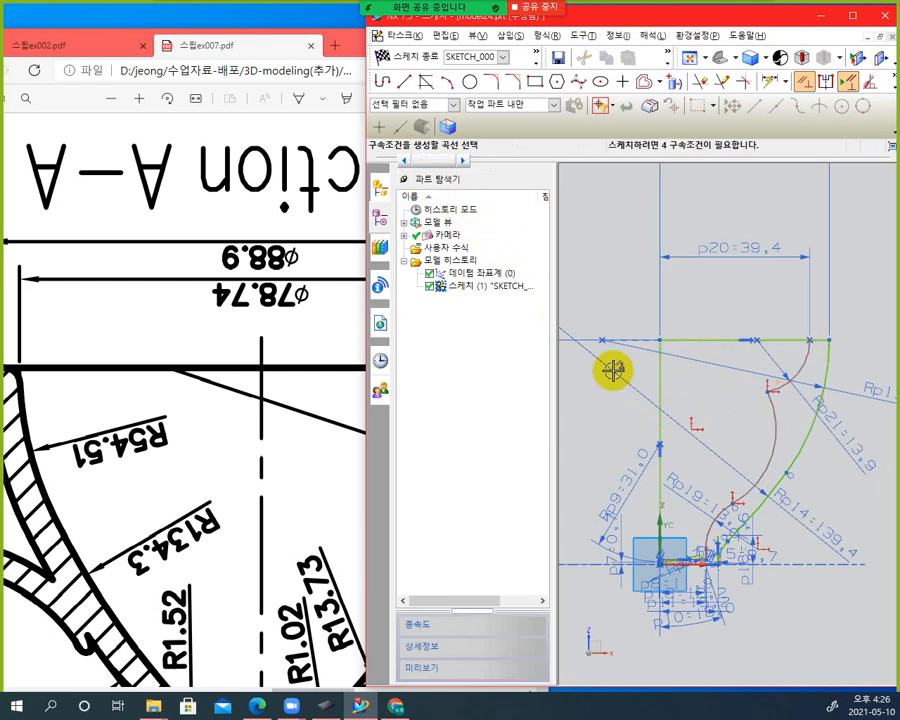
# Set the third inner arc's radius dimension to 54.51 mm
pyautogui.doubleClick(848, 458)
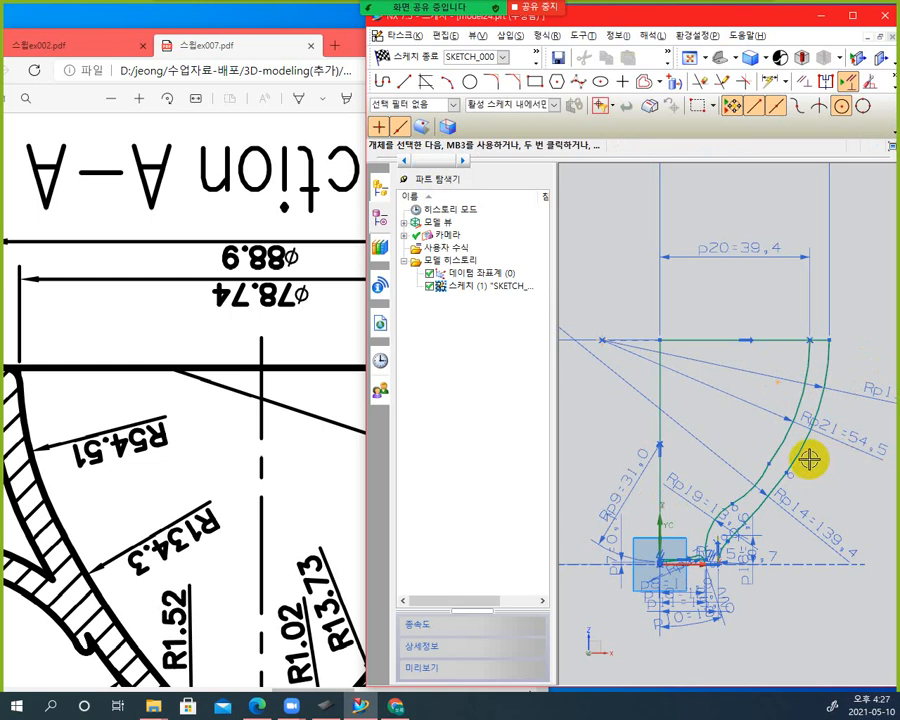
pyautogui.keyDown('shift'); pyautogui.moveTo(830, 452); pyautogui.dragTo(789, 447, button='middle'); pyautogui.keyUp('shift')
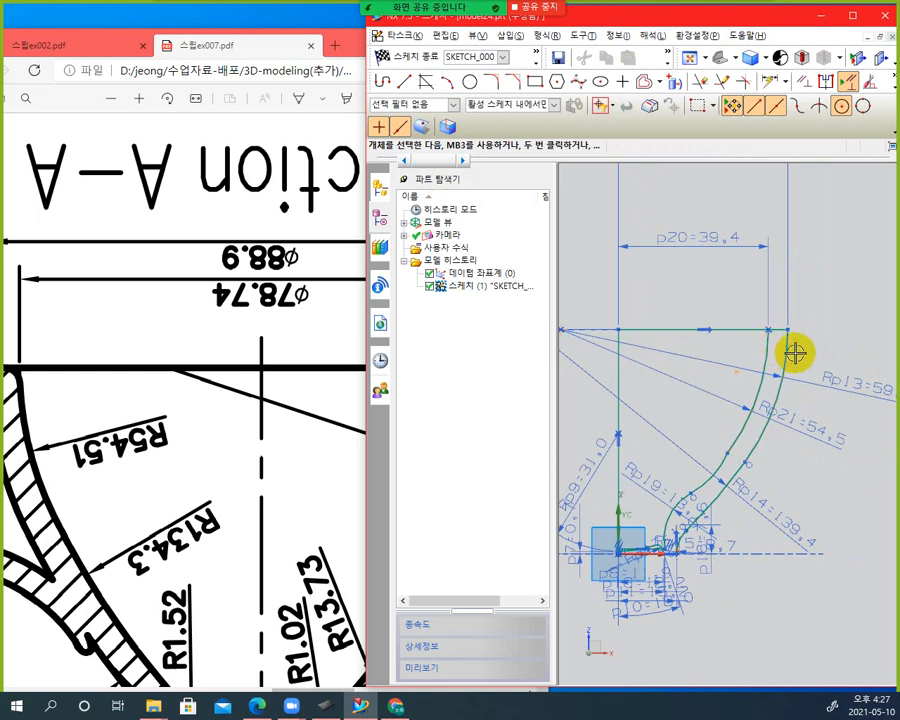
pyautogui.keyDown('shift'); pyautogui.moveTo(797, 423); pyautogui.dragTo(836, 446, button='middle'); pyautogui.keyUp('shift')
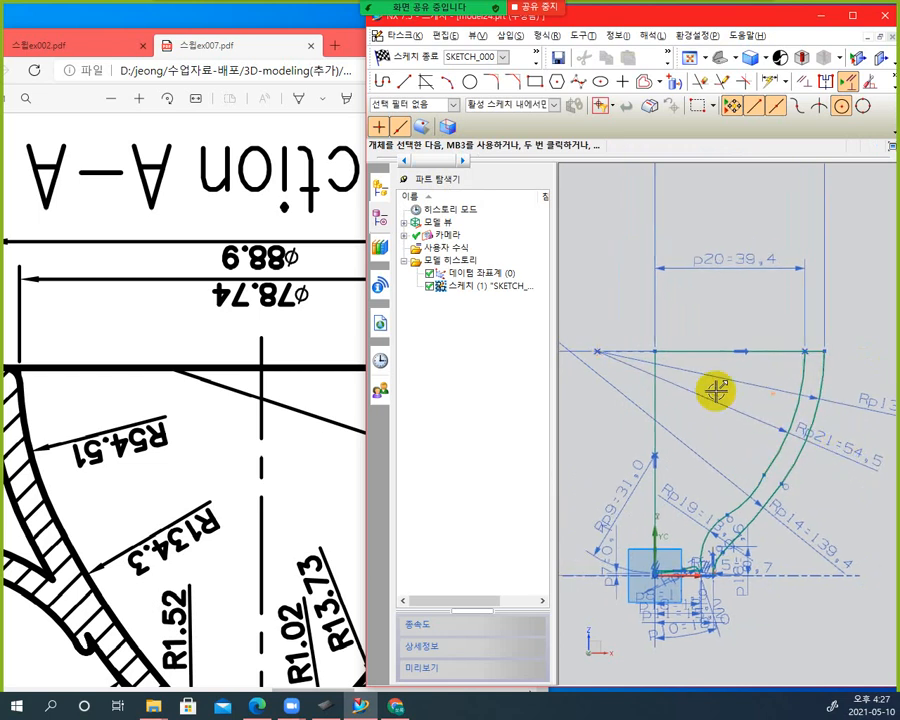